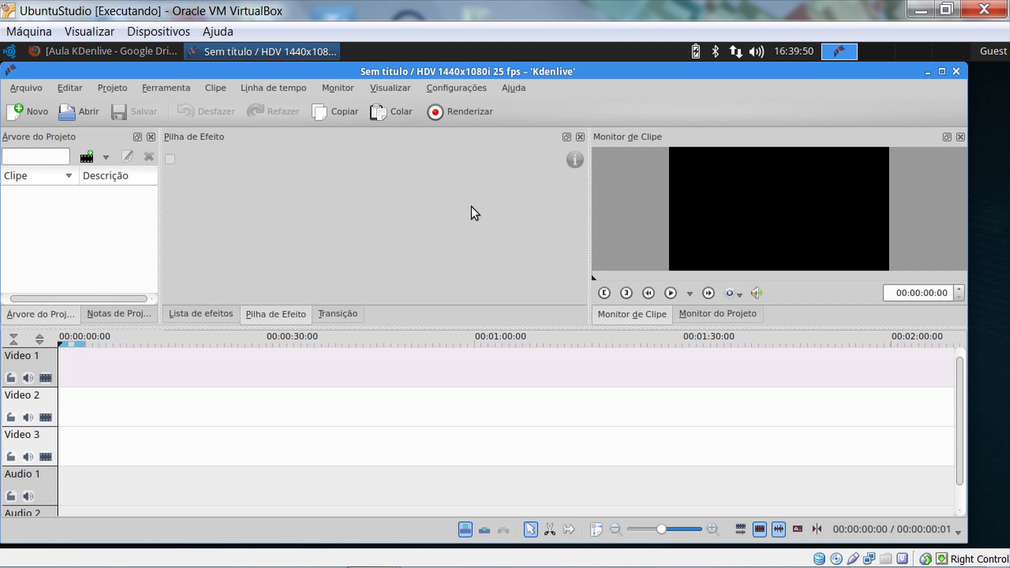
# Add the image Cultura 1.jpg from the Downloads folder to the project as a clip
pyautogui.click(682, 313)
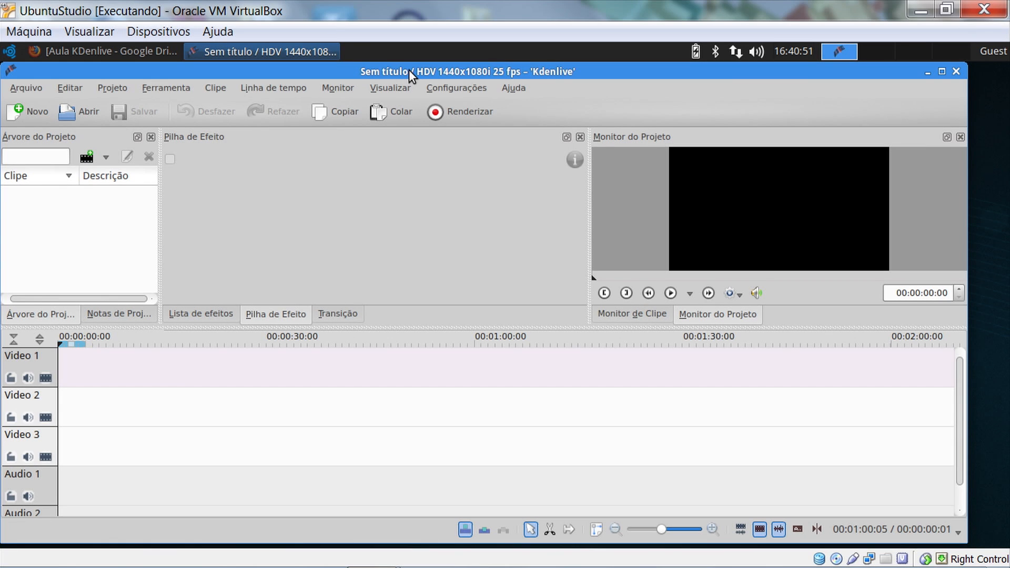
pyautogui.click(105, 157)
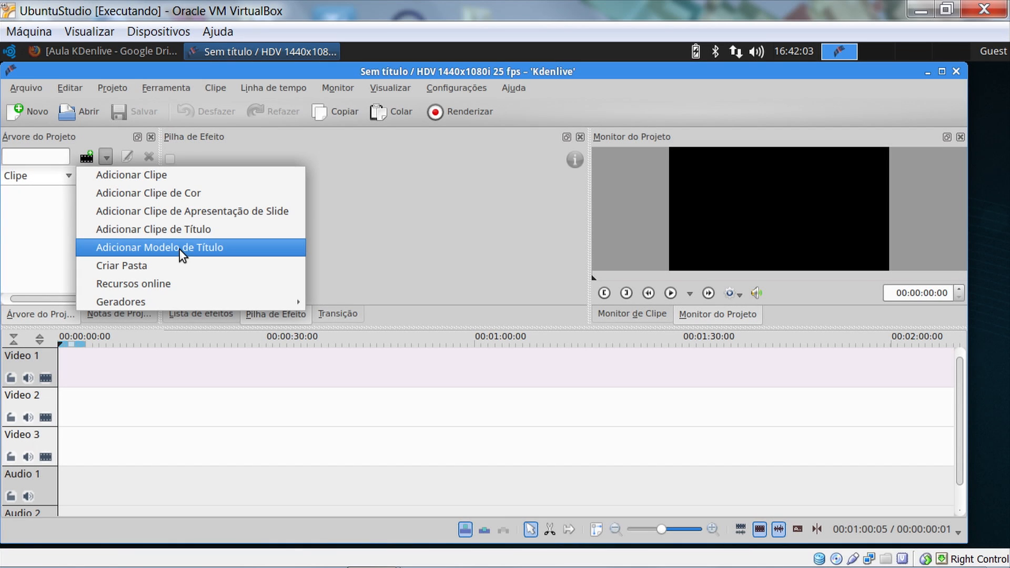
pyautogui.click(153, 176)
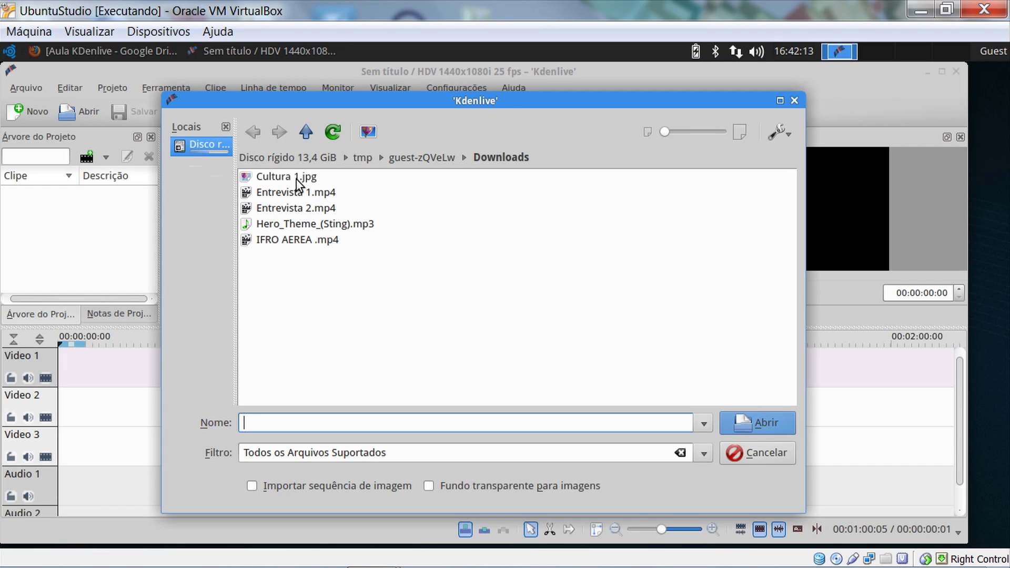
pyautogui.click(277, 177)
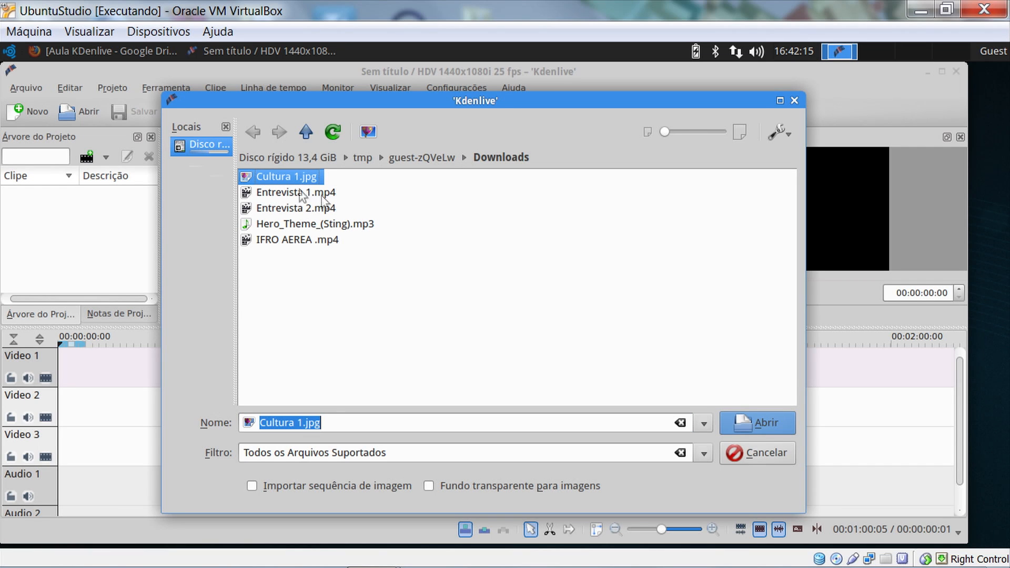
pyautogui.click(758, 423)
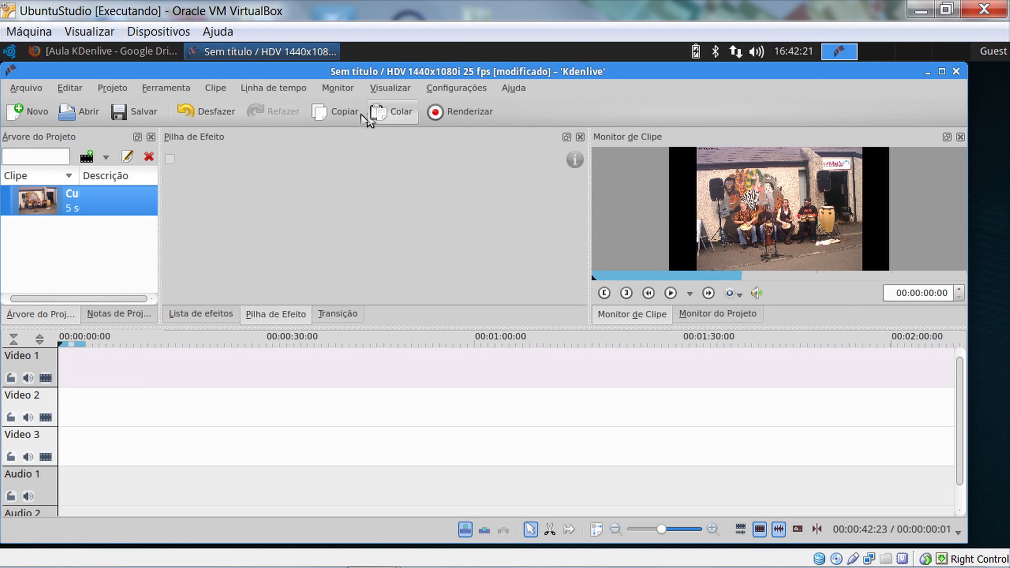
# Add Entrevista 1.mp4 and Hero_Theme_(Sting).mp3 together to the project as clips
pyautogui.click(106, 158)
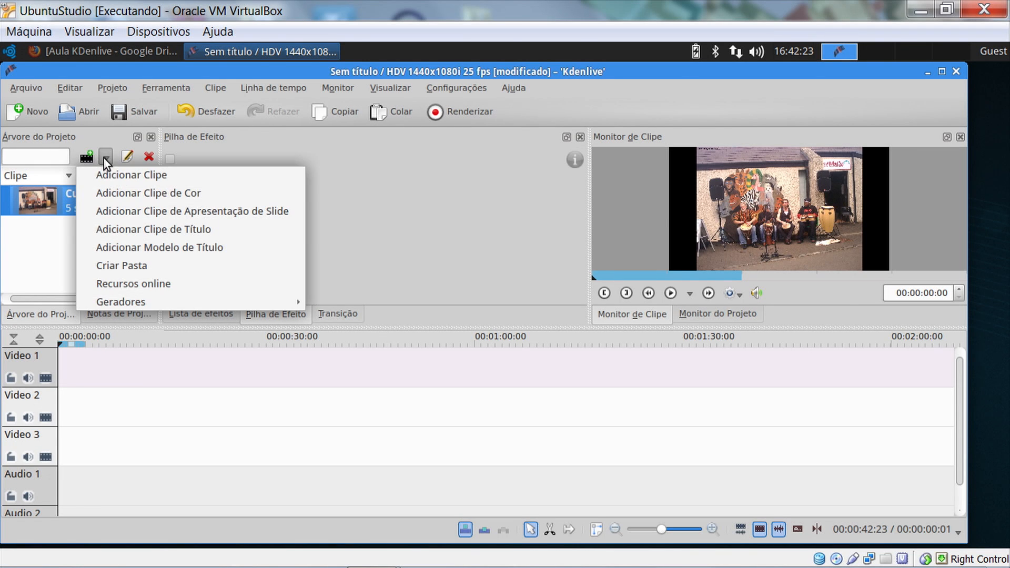
pyautogui.click(167, 174)
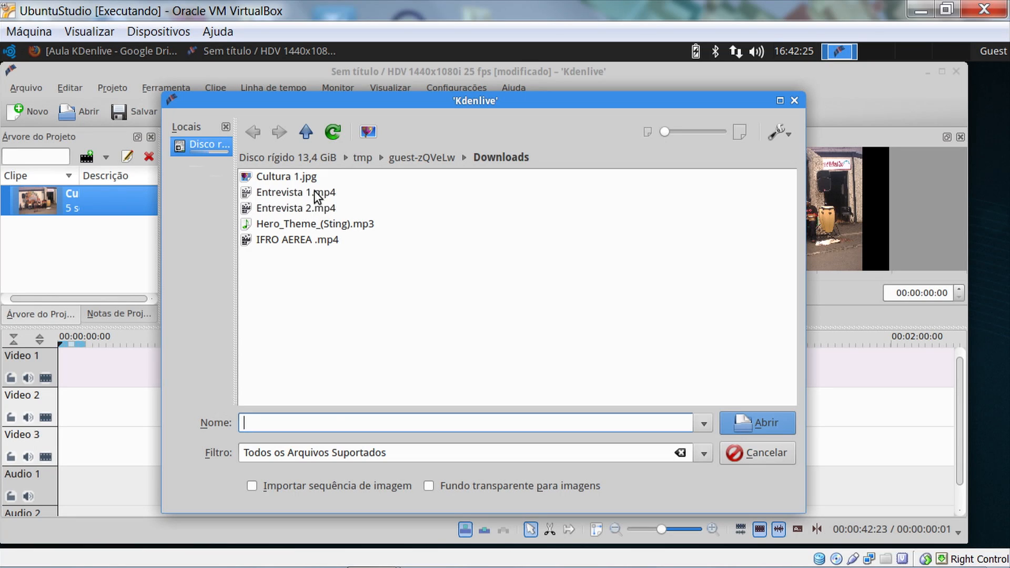
pyautogui.click(314, 191)
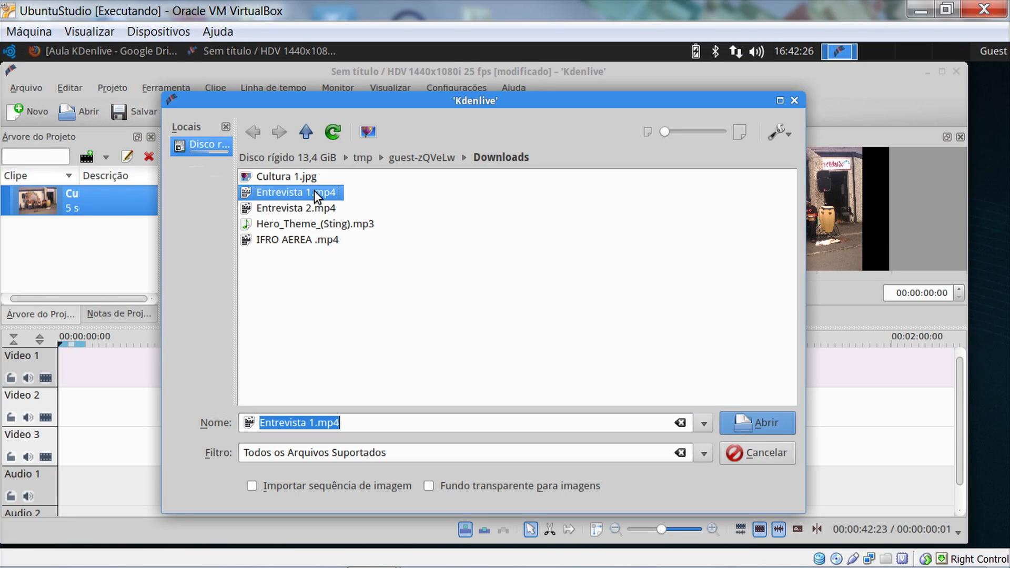
pyautogui.keyDown('ctrl'); pyautogui.click(304, 223); pyautogui.keyUp('ctrl')
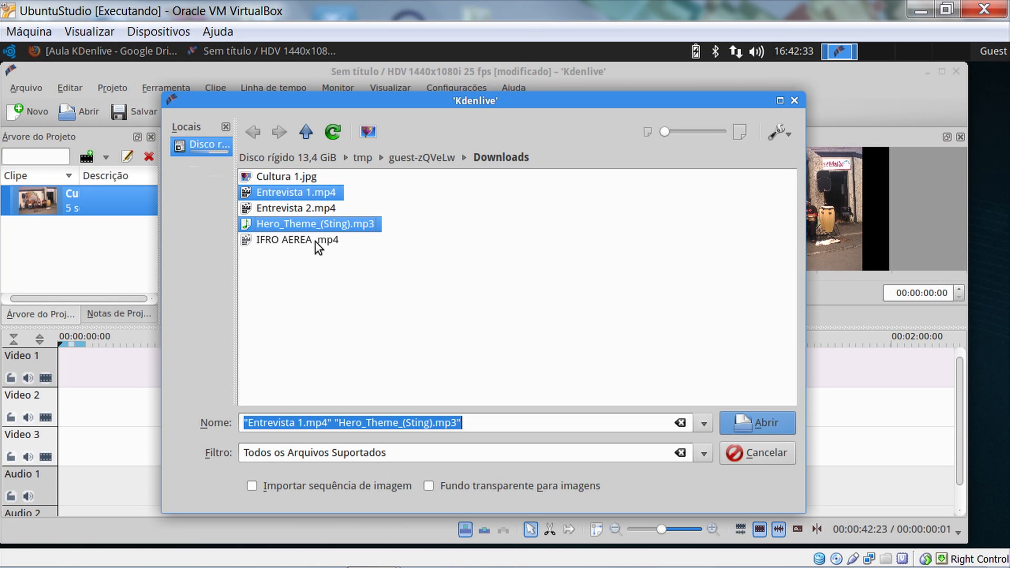
pyautogui.click(754, 422)
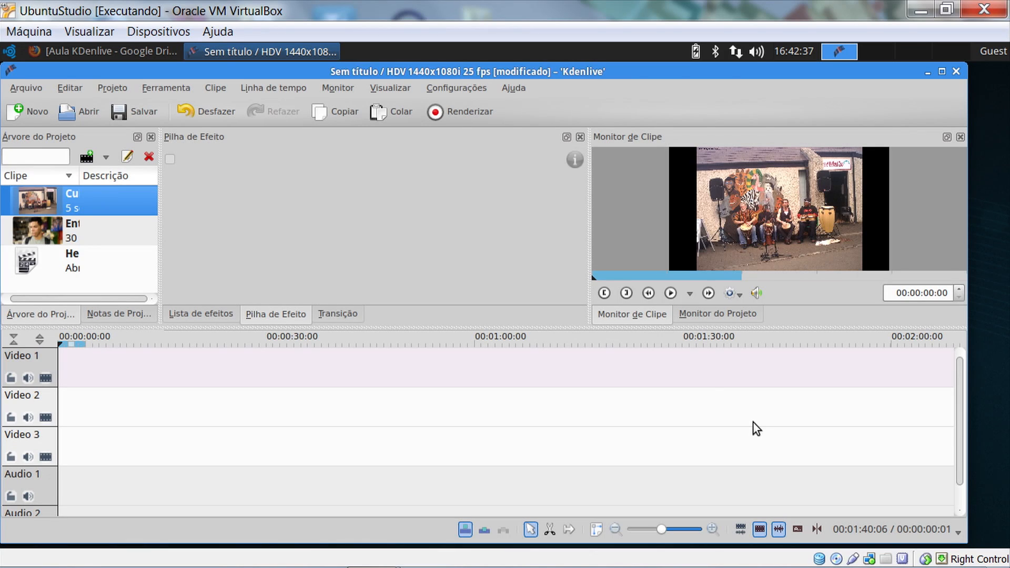
# Place Cultura 1.jpg at the start of Video 1 and Hero_Theme_(Sting).mp3 at the start of Audio 1
pyautogui.click(33, 252)
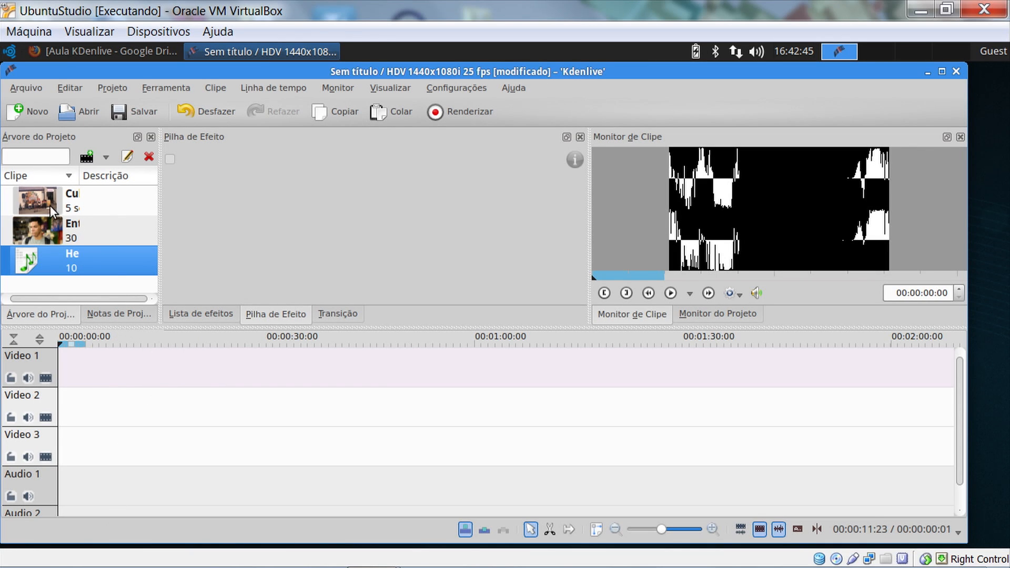
pyautogui.moveTo(45, 200); pyautogui.dragTo(62, 378)
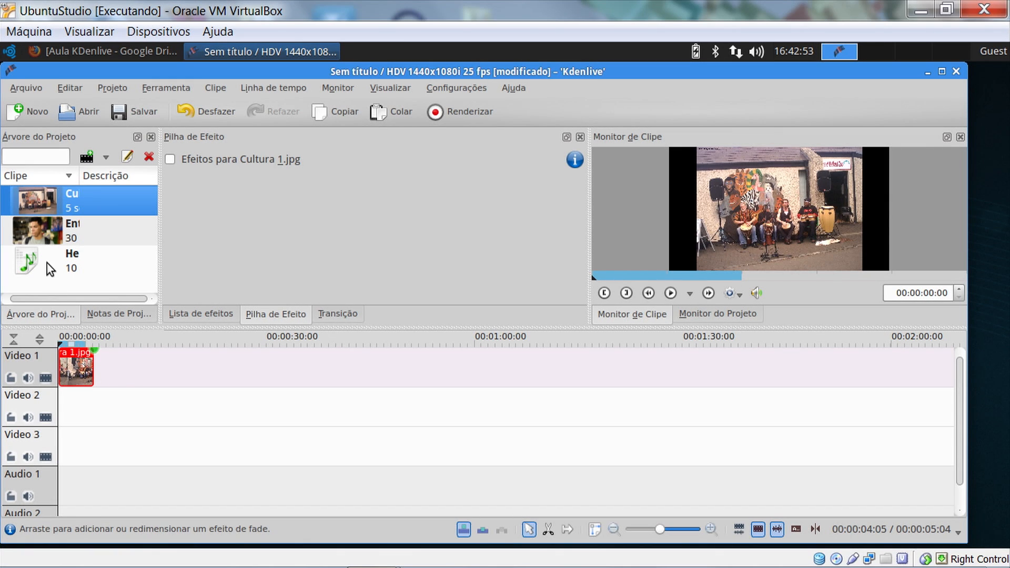
pyautogui.moveTo(26, 263); pyautogui.dragTo(62, 504)
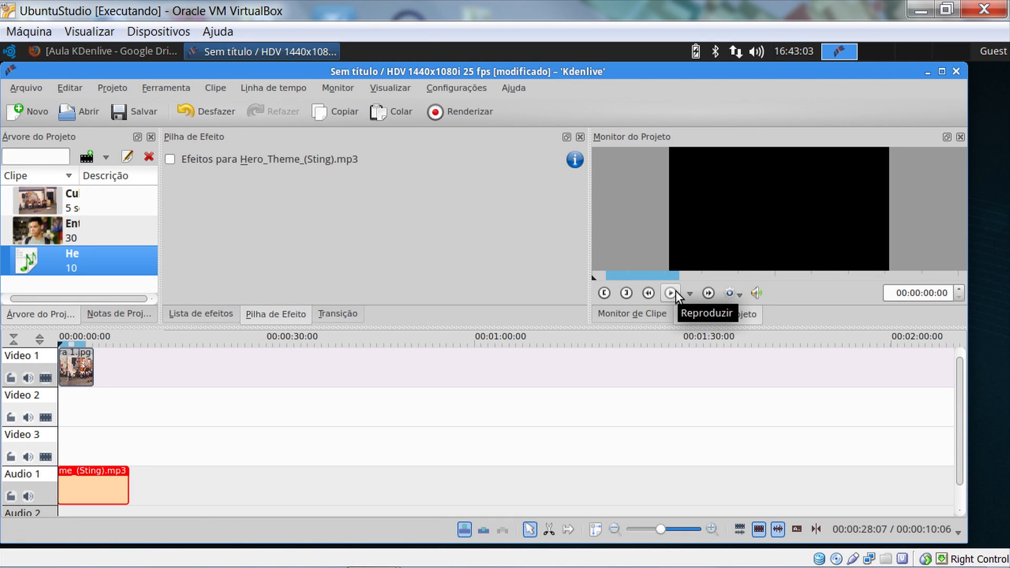
# Play the timeline past the end of the image clip, and return the playhead to the image clip's start
pyautogui.click(672, 293)
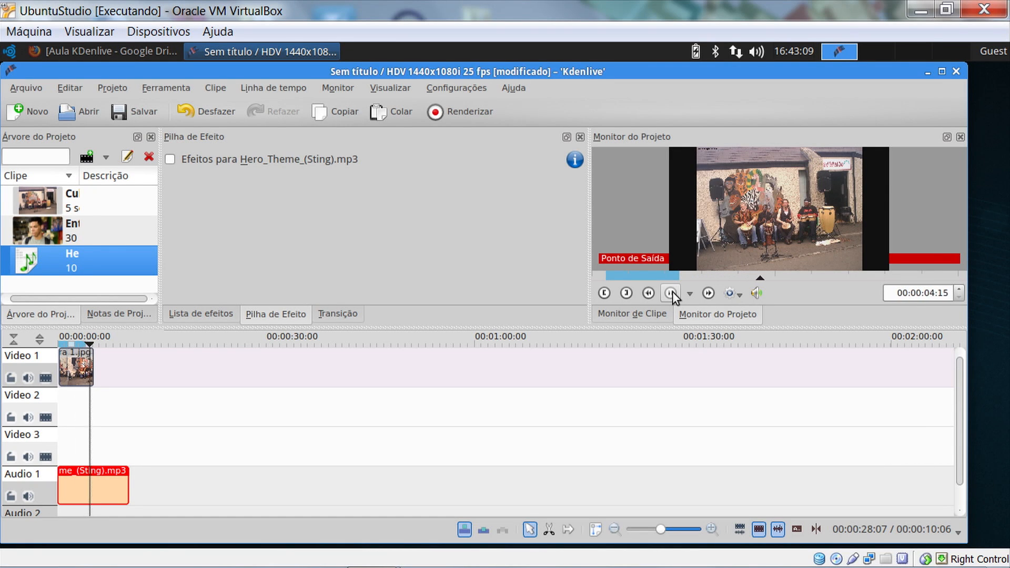
pyautogui.click(673, 292)
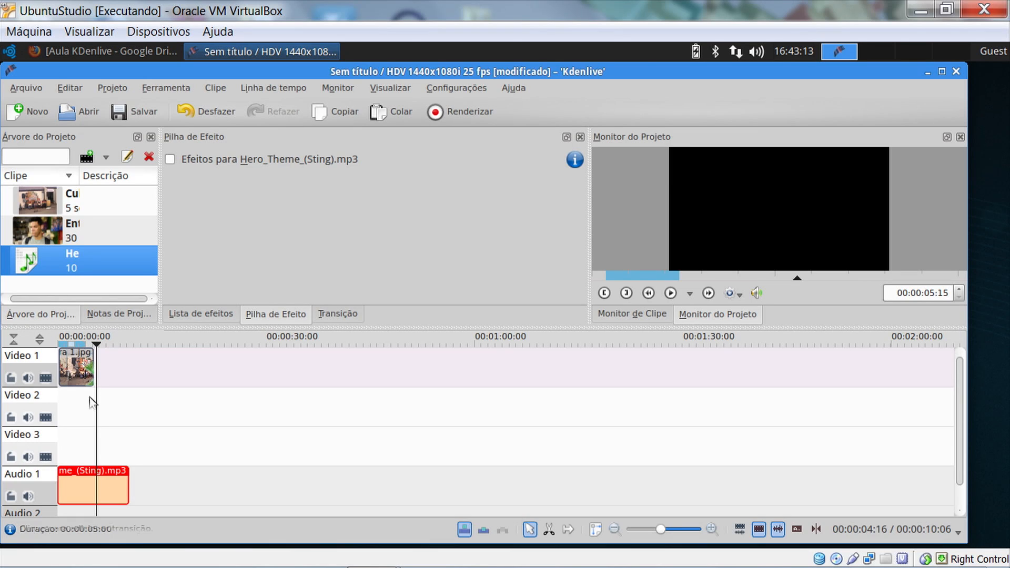
pyautogui.click(83, 366)
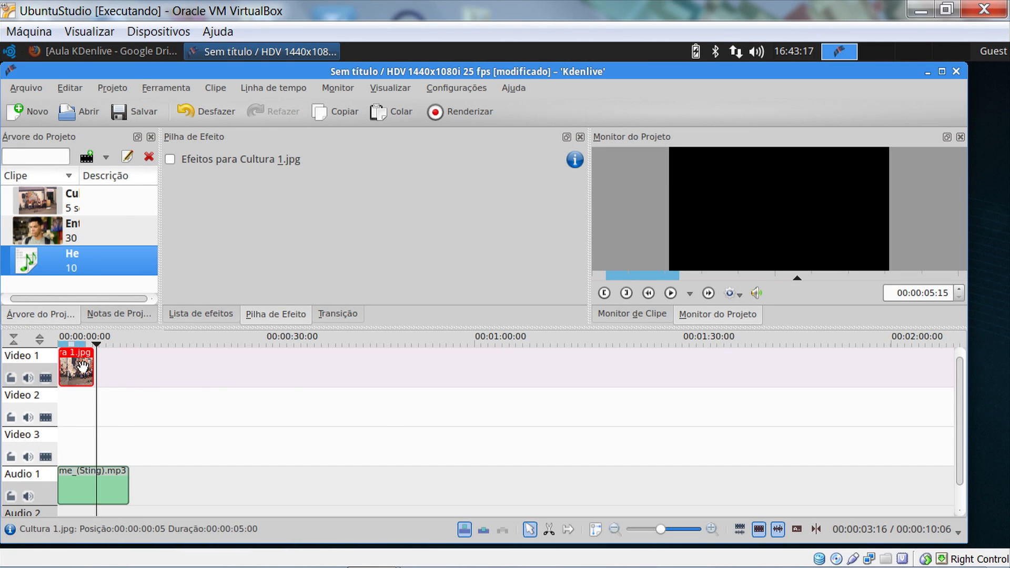
pyautogui.press('Home')
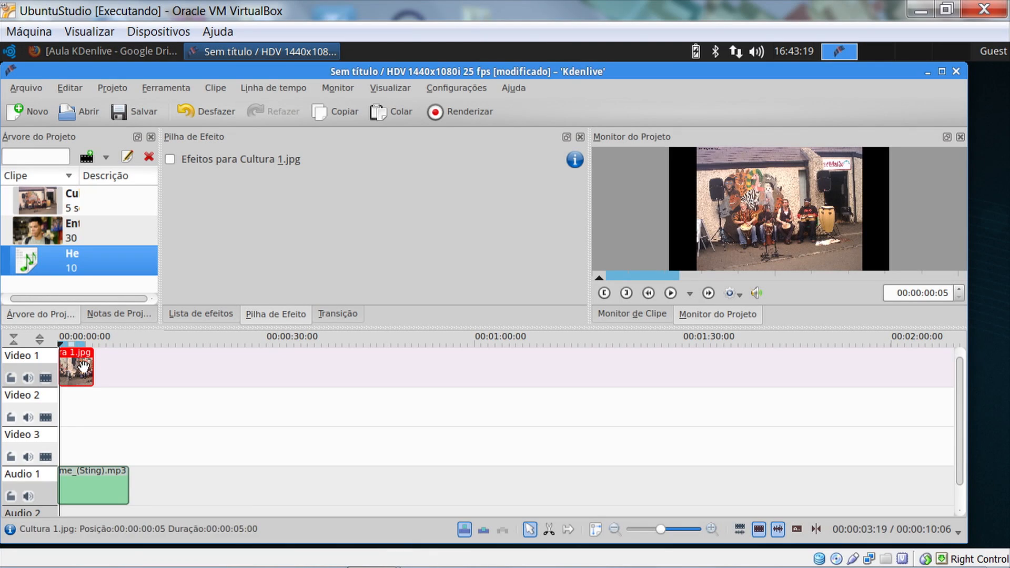
# Trim the end of the Hero_Theme audio clip to match the image clip's end, at about 5 seconds
pyautogui.click(93, 488)
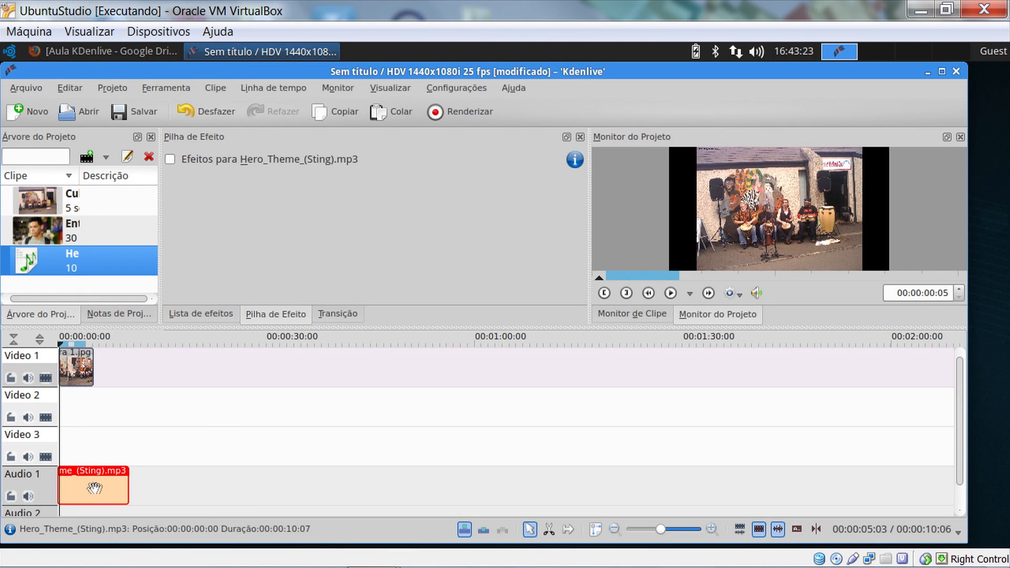
pyautogui.moveTo(121, 487); pyautogui.dragTo(90, 487)
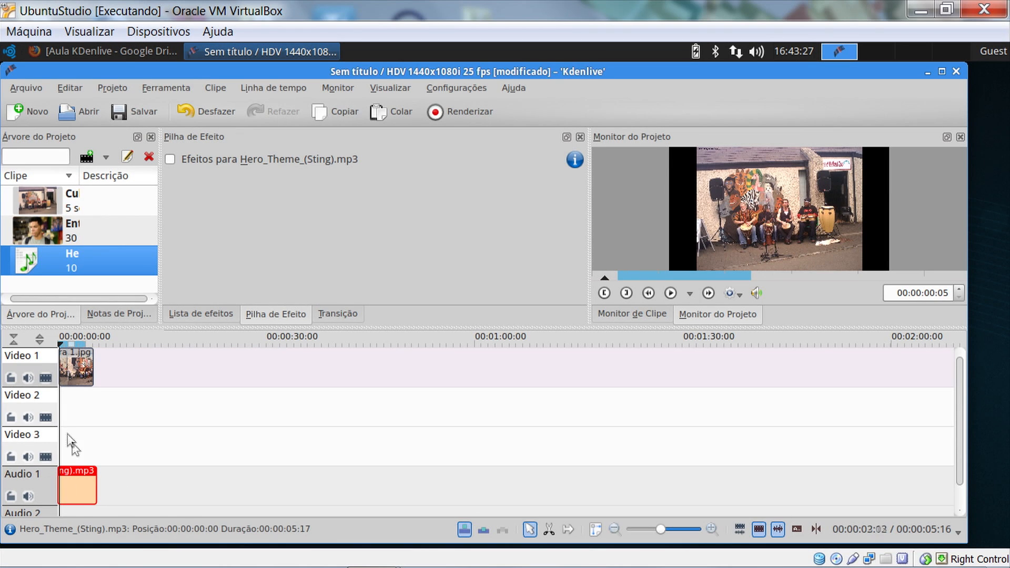
pyautogui.moveTo(60, 415); pyautogui.dragTo(93, 416)
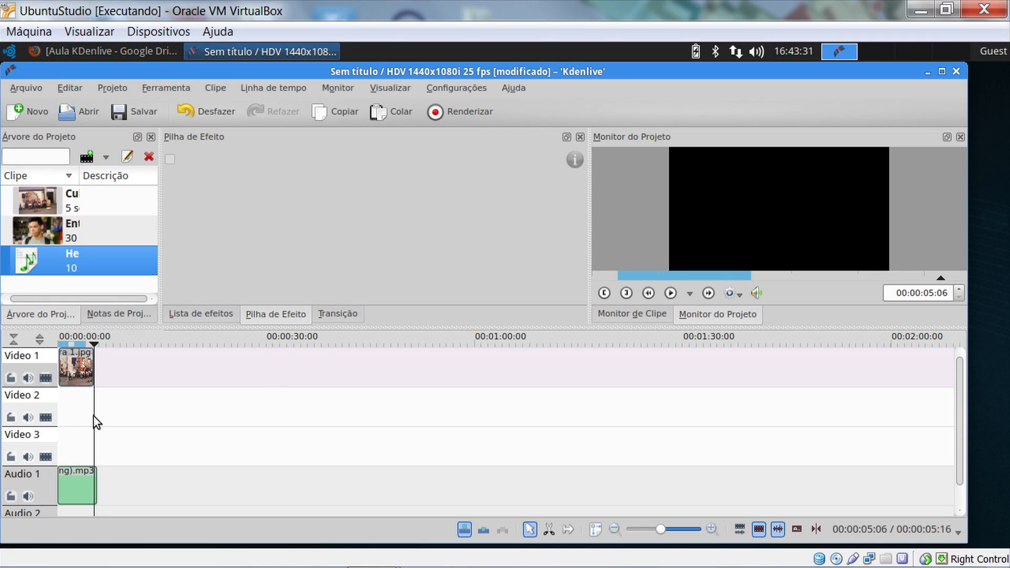
pyautogui.click(88, 483)
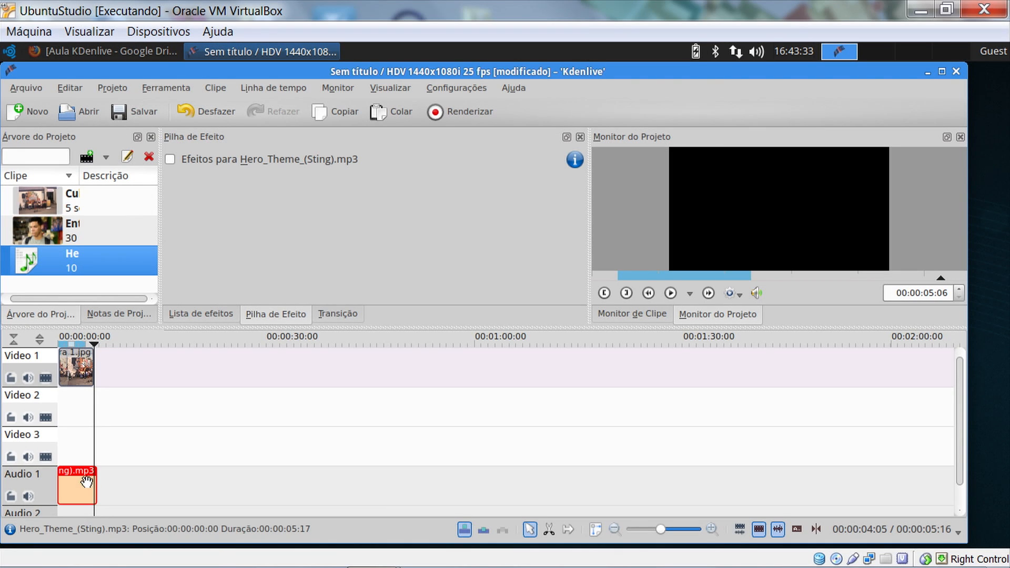
pyautogui.moveTo(90, 484); pyautogui.dragTo(94, 484)
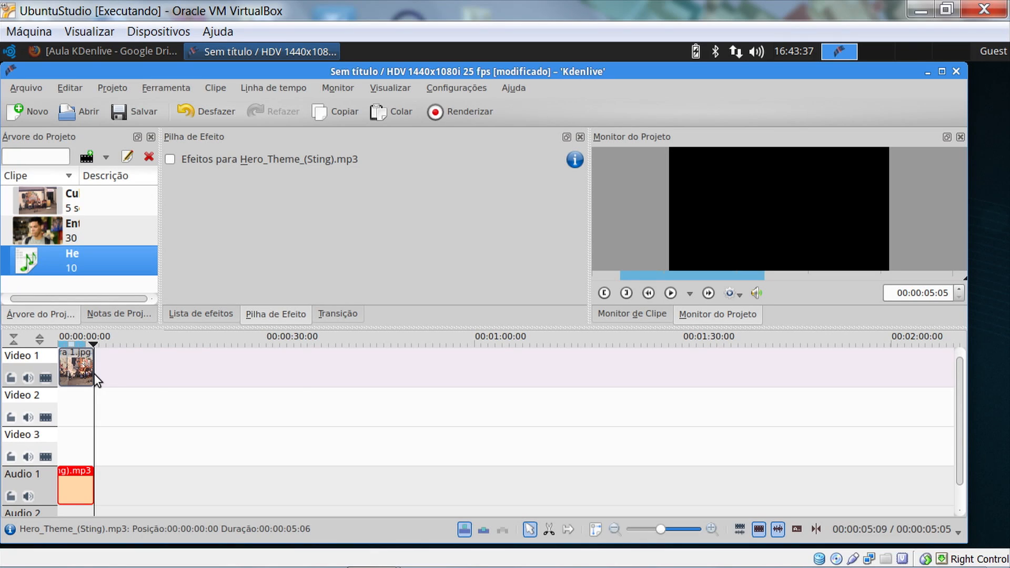
# Play the timeline from the beginning to check the image with the trimmed audio, and select the image clip
pyautogui.press('Home')
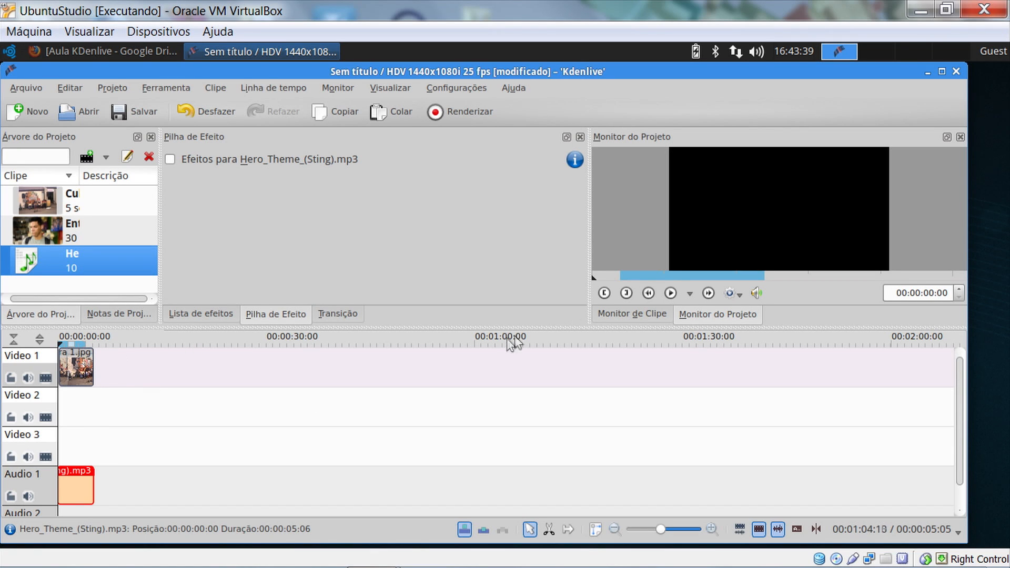
pyautogui.click(671, 293)
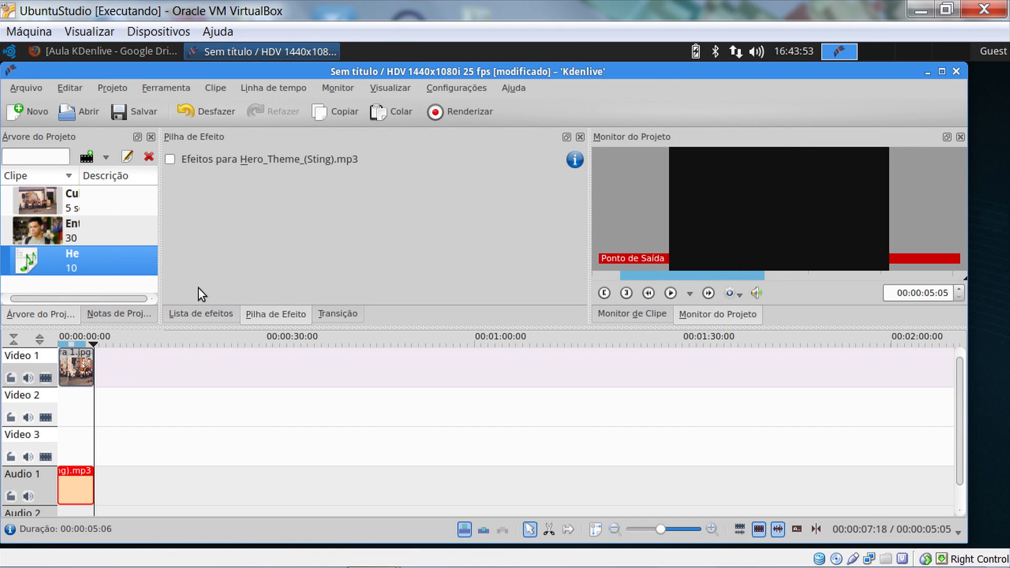
pyautogui.click(73, 363)
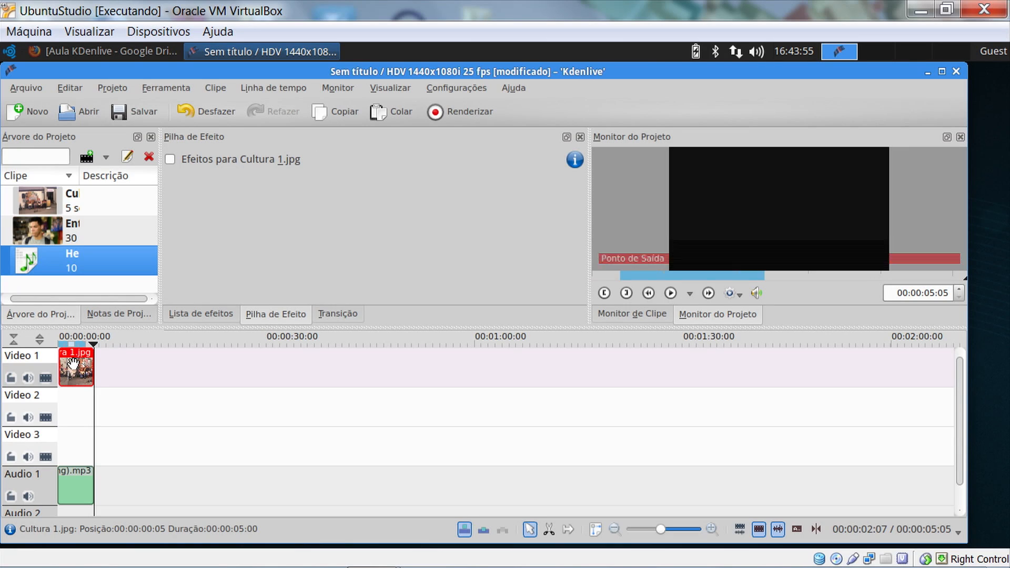
pyautogui.click(105, 156)
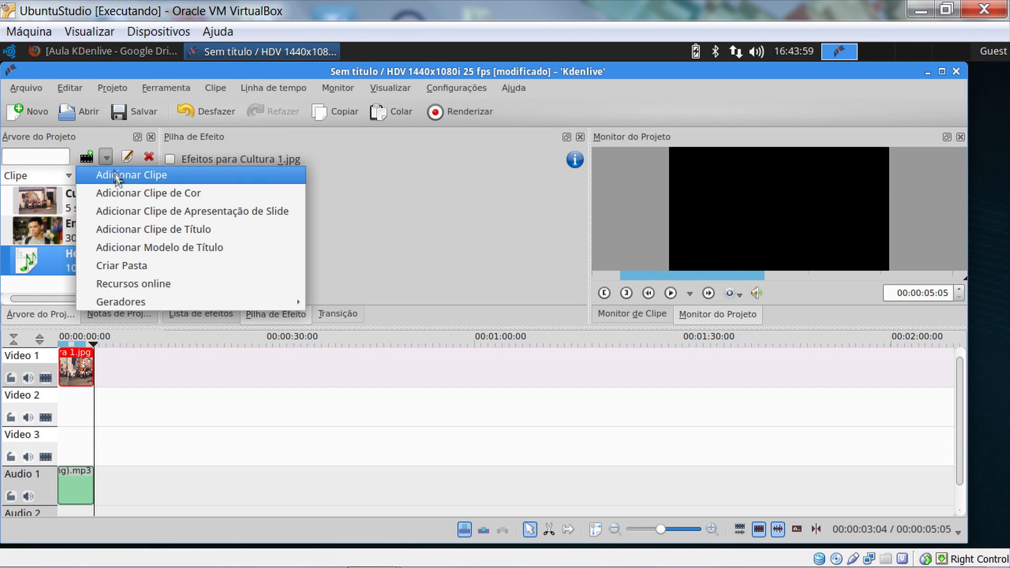
pyautogui.click(128, 229)
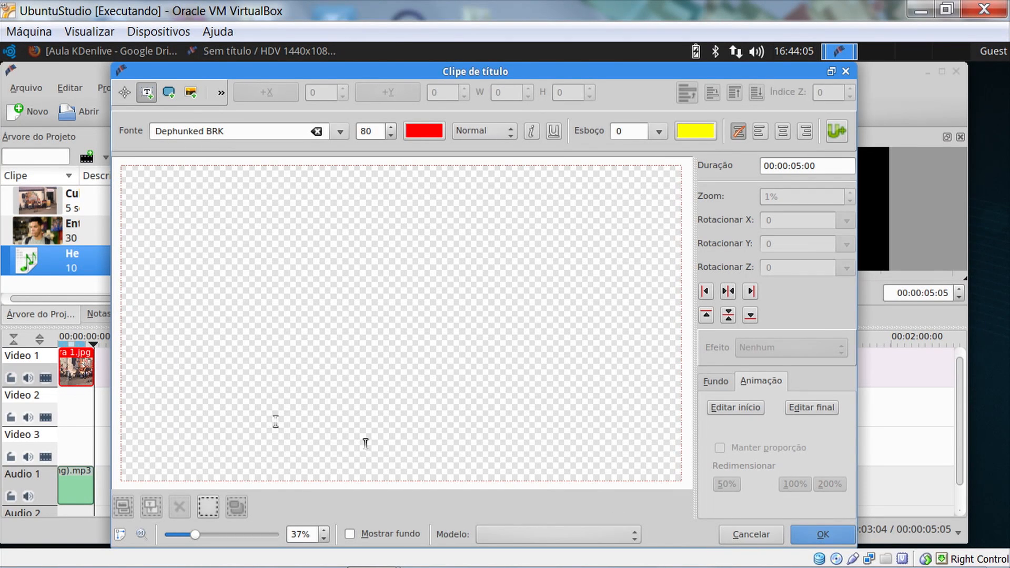
pyautogui.click(751, 535)
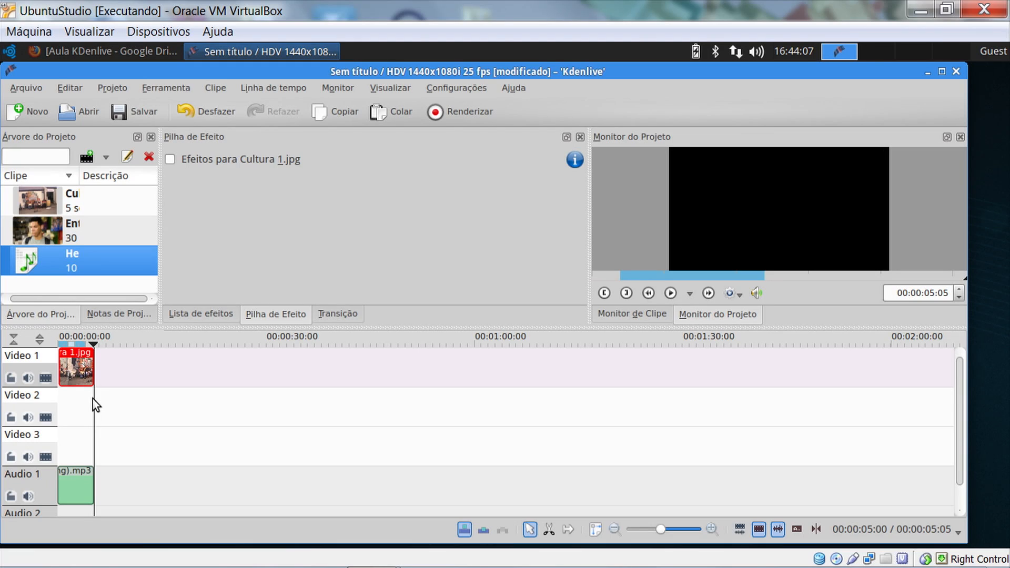
# Start a new title clip with the playhead at about 2 seconds, showing the background frame and using the Dephunked BRK font
pyautogui.moveTo(93, 400); pyautogui.dragTo(73, 410)
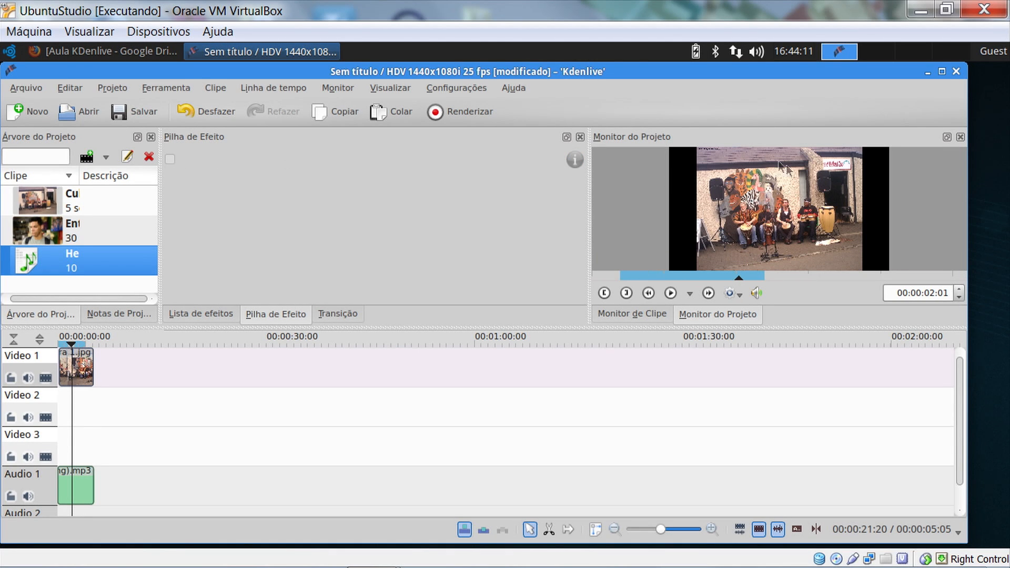
pyautogui.click(106, 157)
pyautogui.click(182, 232)
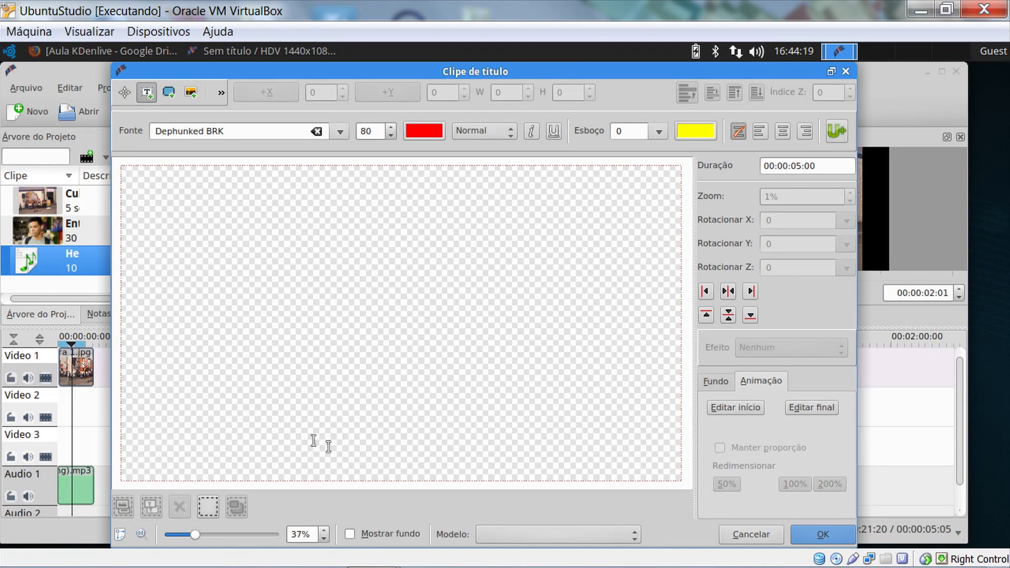
pyautogui.click(362, 534)
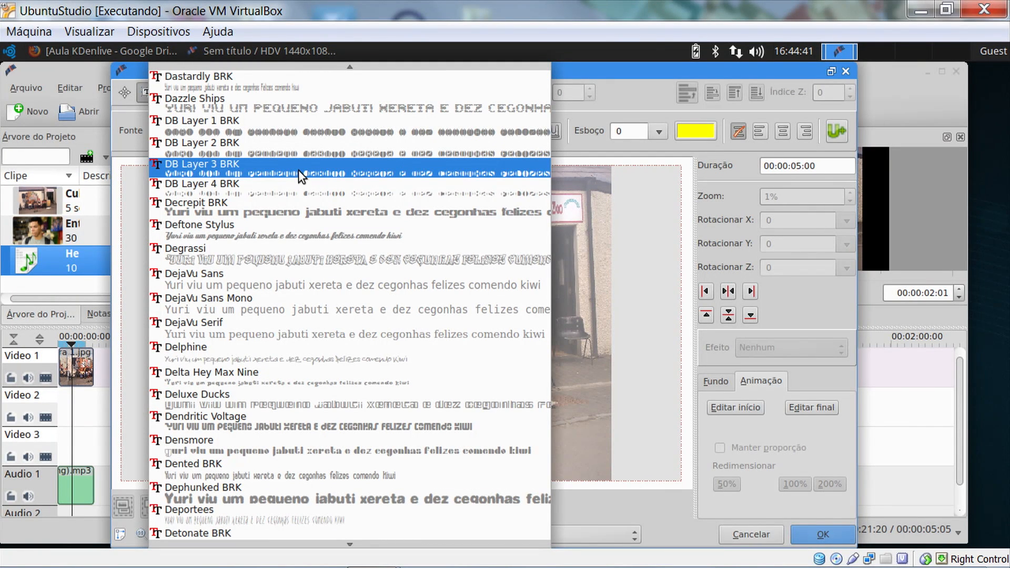
pyautogui.click(262, 502)
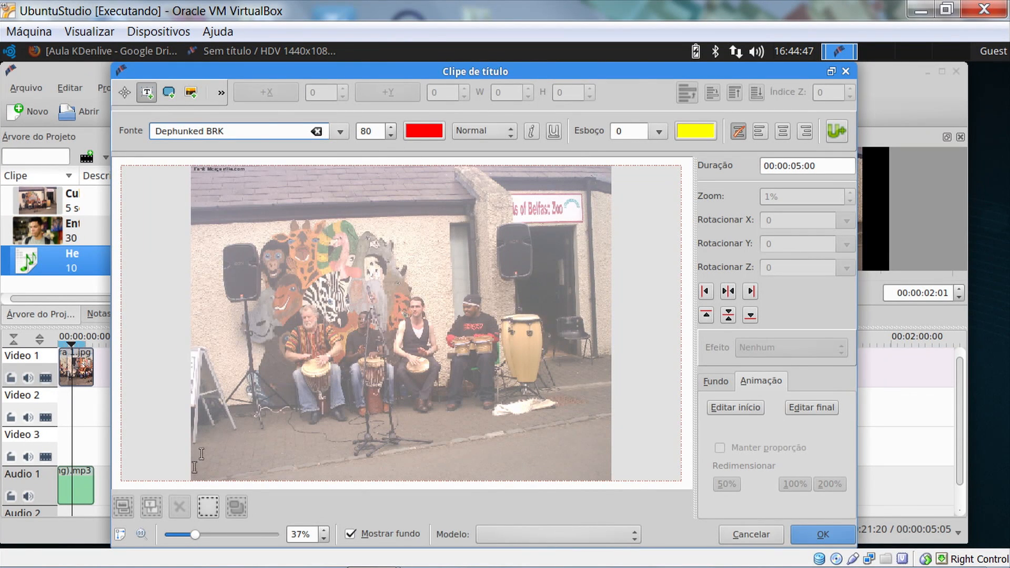
# Add the title text "O que é cultura" over the pavement in the lower part of the image
pyautogui.click(223, 438)
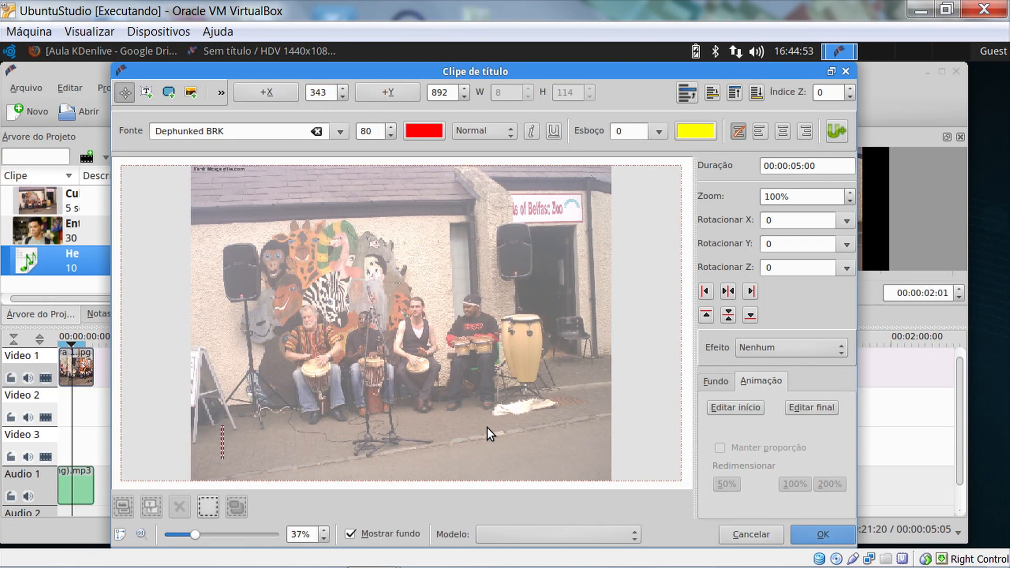
pyautogui.write('O que ')
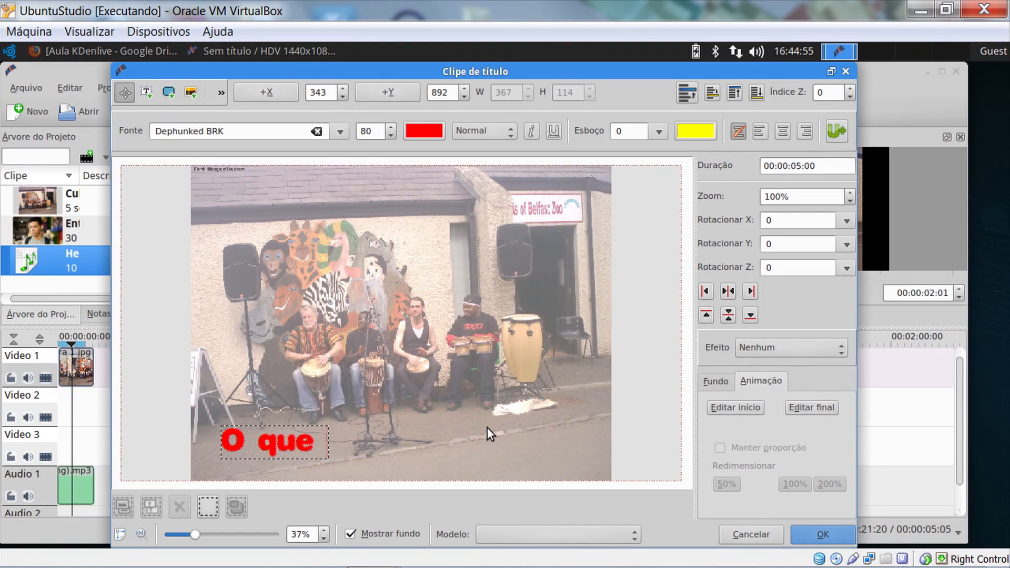
pyautogui.write('é cultura')
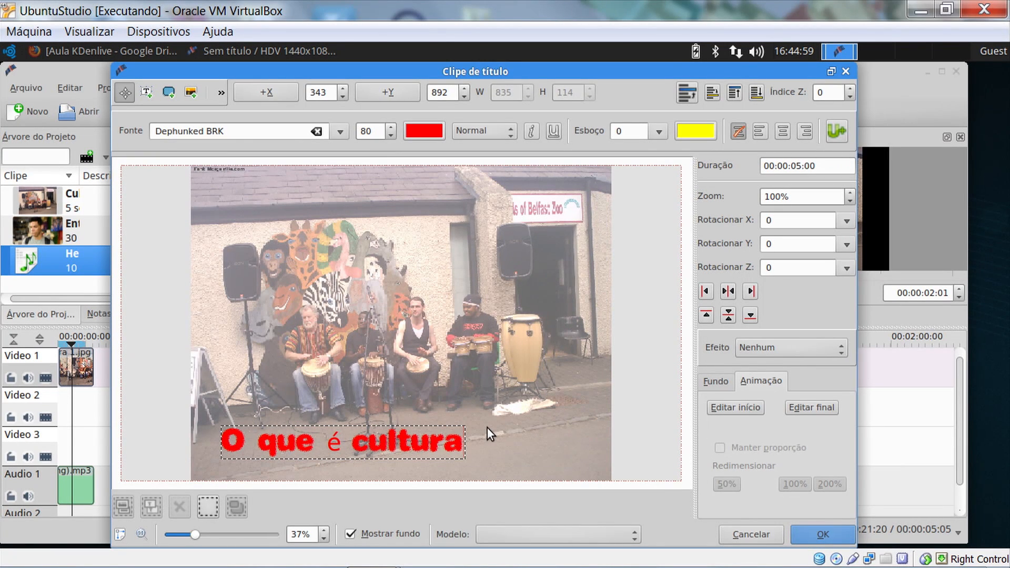
# Complete the title as "O que é cultura?" and move it toward the image's center, at about X 518 and Y 884
pyautogui.write('?')
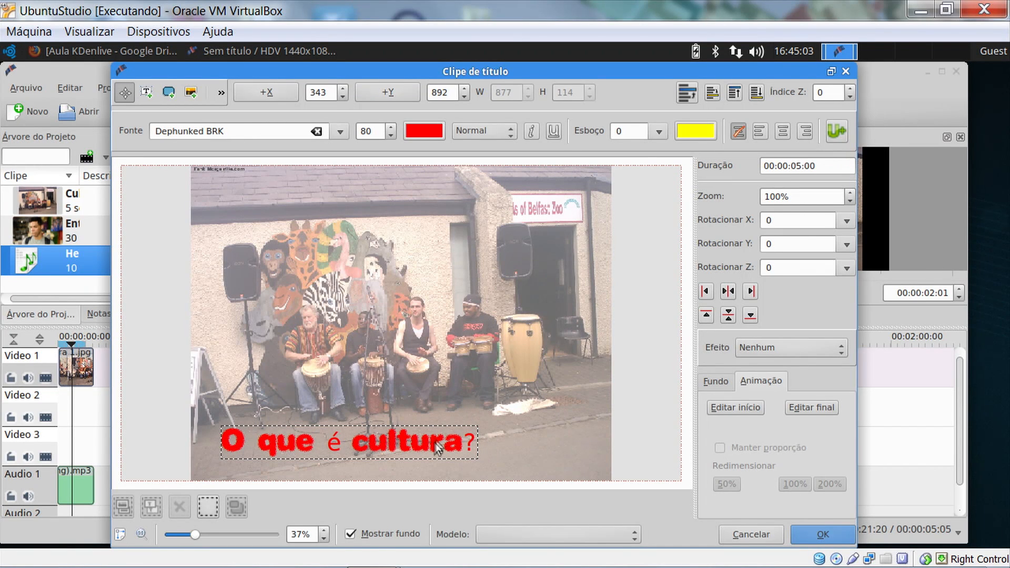
pyautogui.click(449, 363)
pyautogui.moveTo(428, 439); pyautogui.dragTo(477, 441)
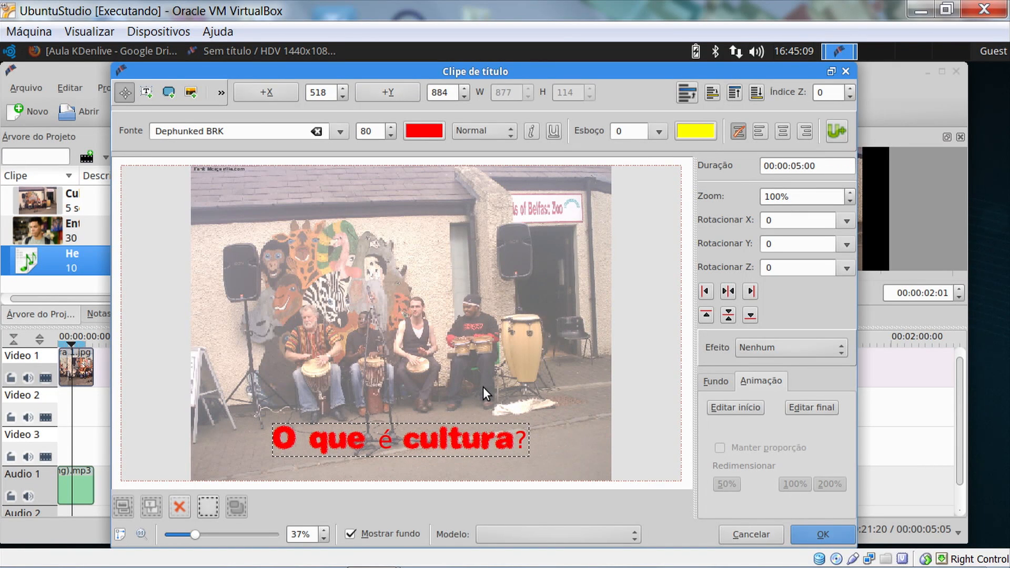
# Lower the opacity of the title's white background to 0
pyautogui.click(717, 381)
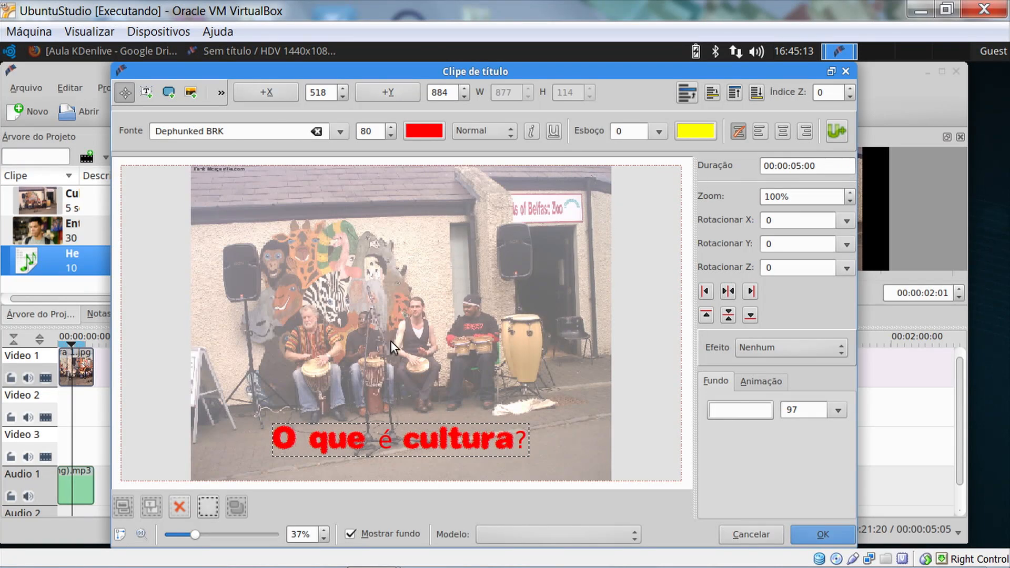
pyautogui.click(837, 411)
pyautogui.moveTo(794, 431); pyautogui.dragTo(645, 440)
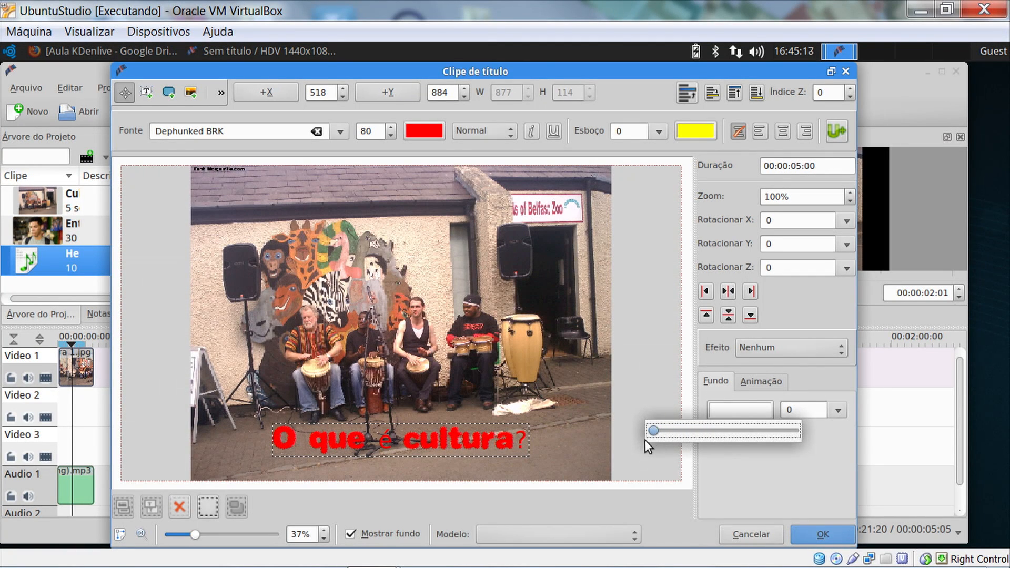
pyautogui.click(712, 382)
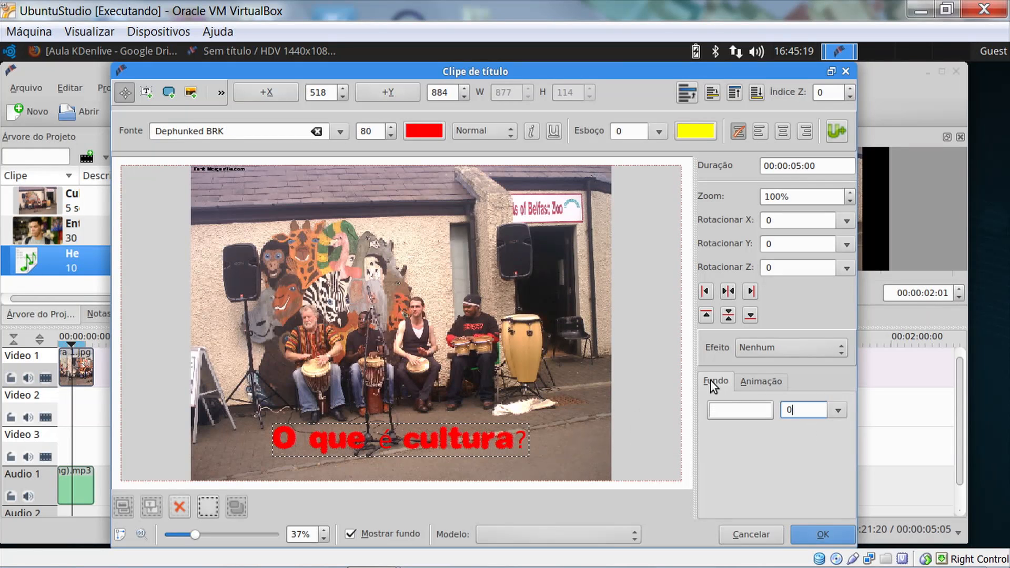
# Set the opacity of the title's white background to 87 and save the title clip
pyautogui.click(838, 411)
pyautogui.click(838, 410)
pyautogui.click(838, 409)
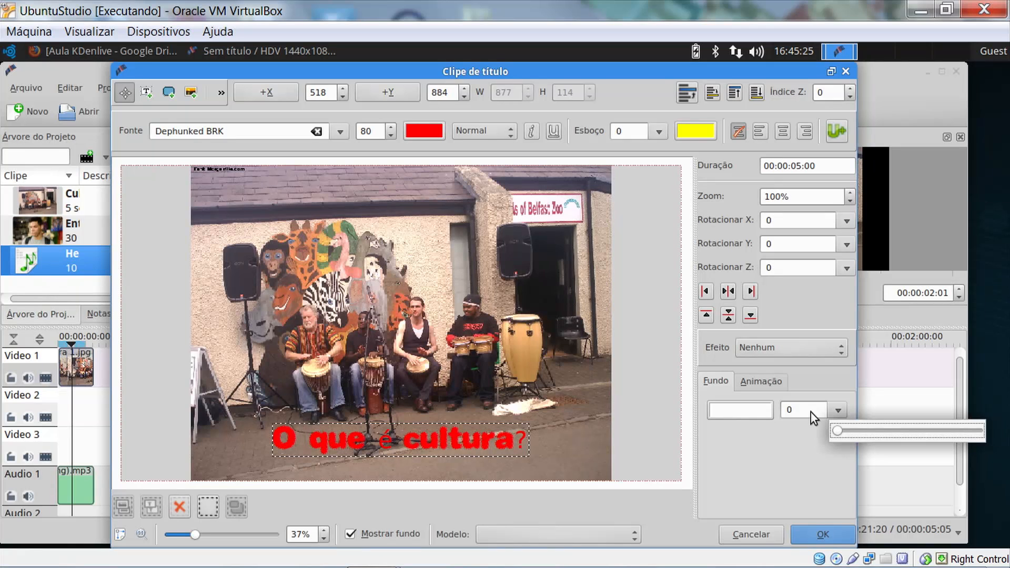
pyautogui.moveTo(837, 430); pyautogui.dragTo(885, 431)
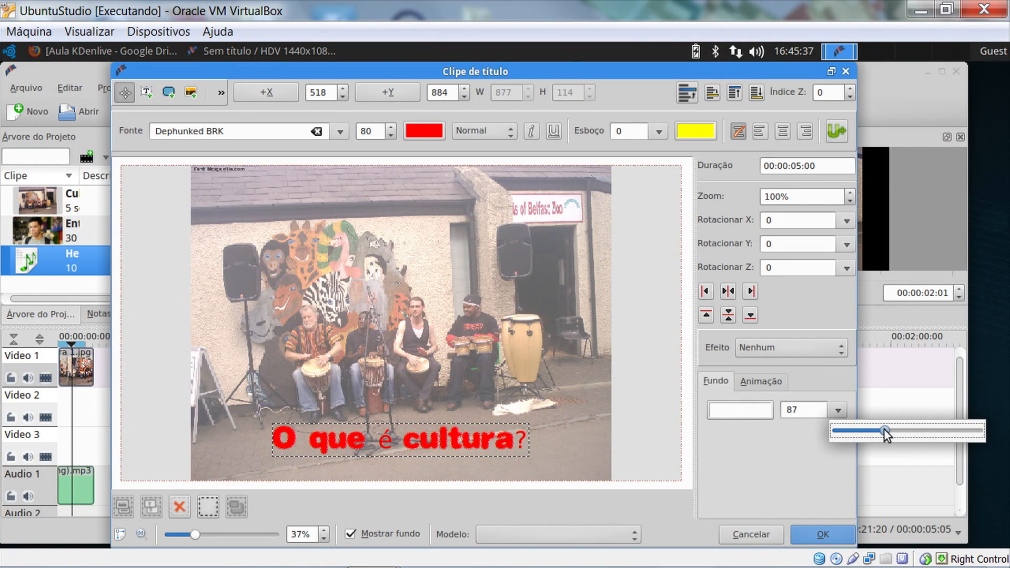
pyautogui.click(743, 410)
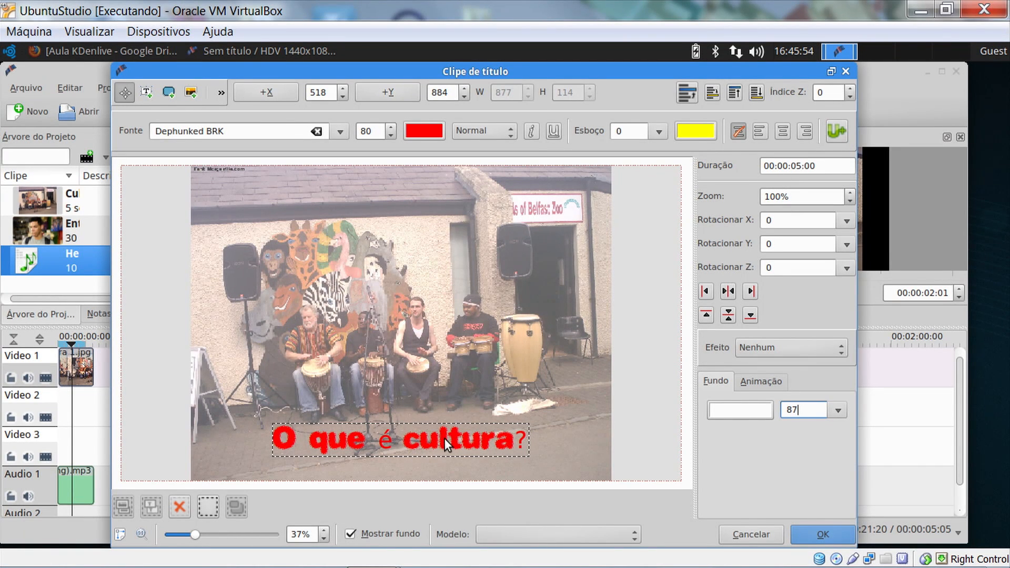
pyautogui.click(822, 528)
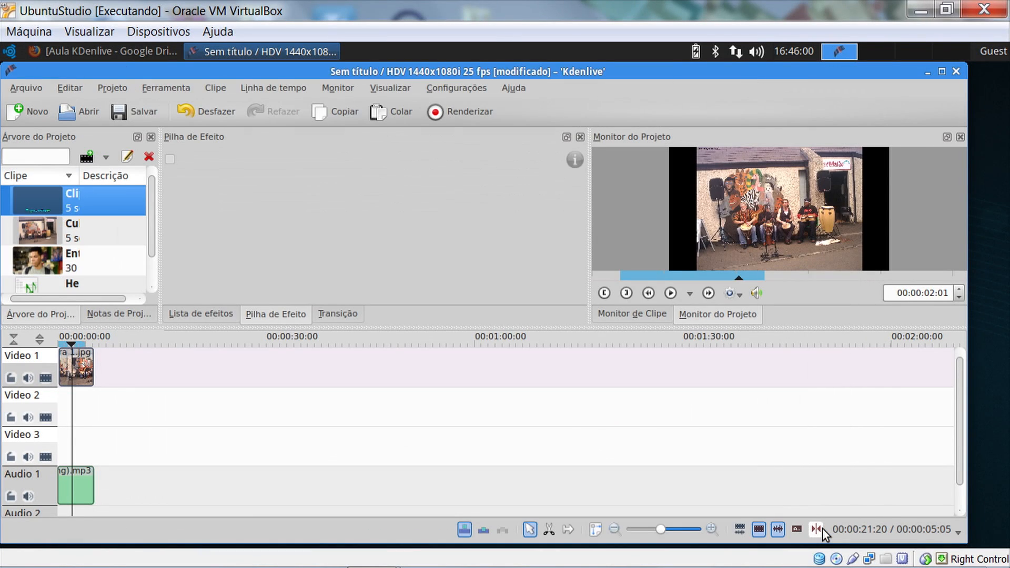
# Arrange the title clip on Video 1 with the Cultura 1.jpg image under it on Video 2, and play from the beginning
pyautogui.click(671, 293)
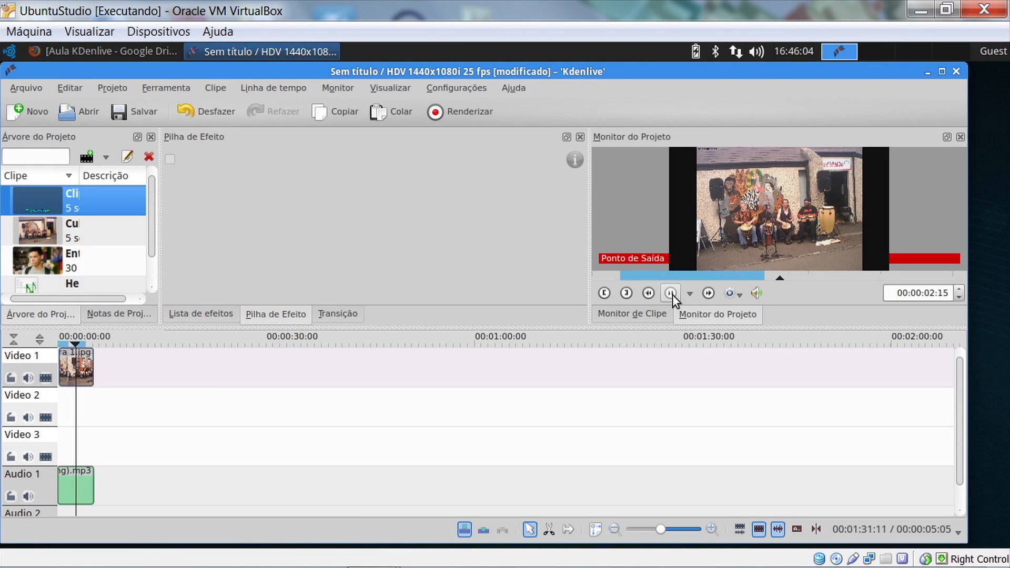
pyautogui.moveTo(49, 195); pyautogui.dragTo(72, 396)
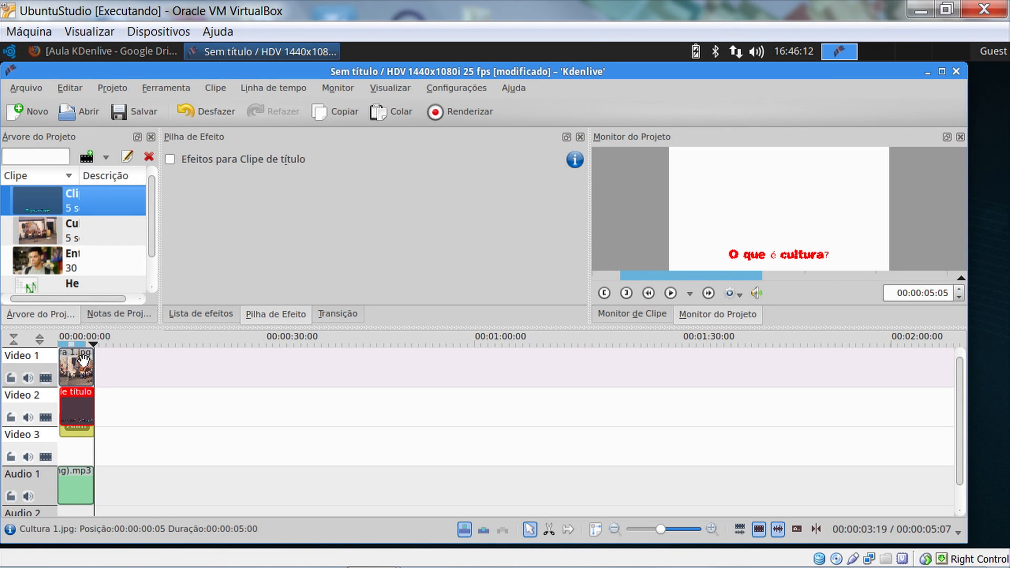
pyautogui.moveTo(83, 360)
pyautogui.mouseDown()
pyautogui.moveTo(116, 362)
pyautogui.moveTo(123, 407)
pyautogui.moveTo(78, 369)
pyautogui.mouseUp()
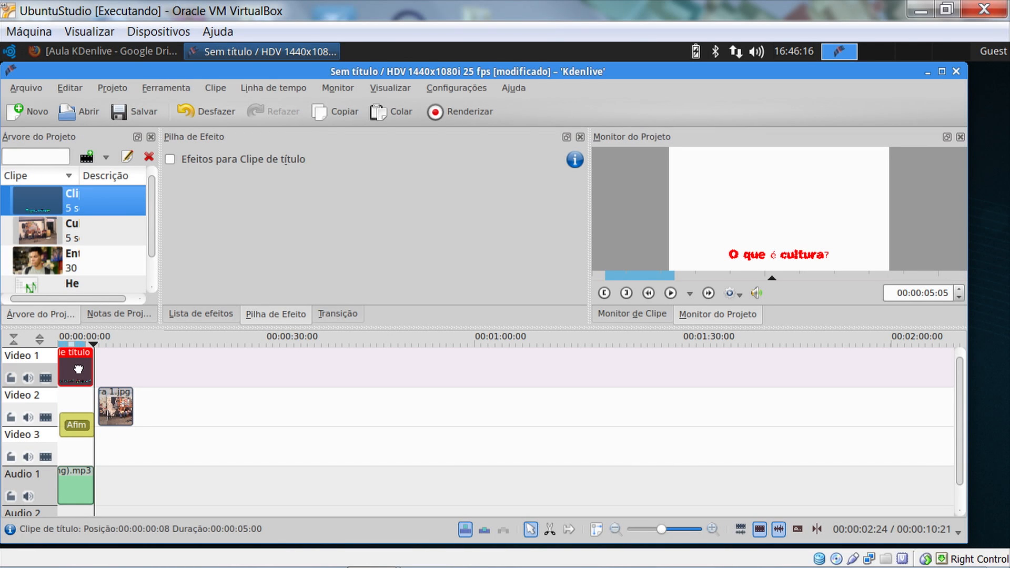
pyautogui.moveTo(111, 406); pyautogui.dragTo(68, 404)
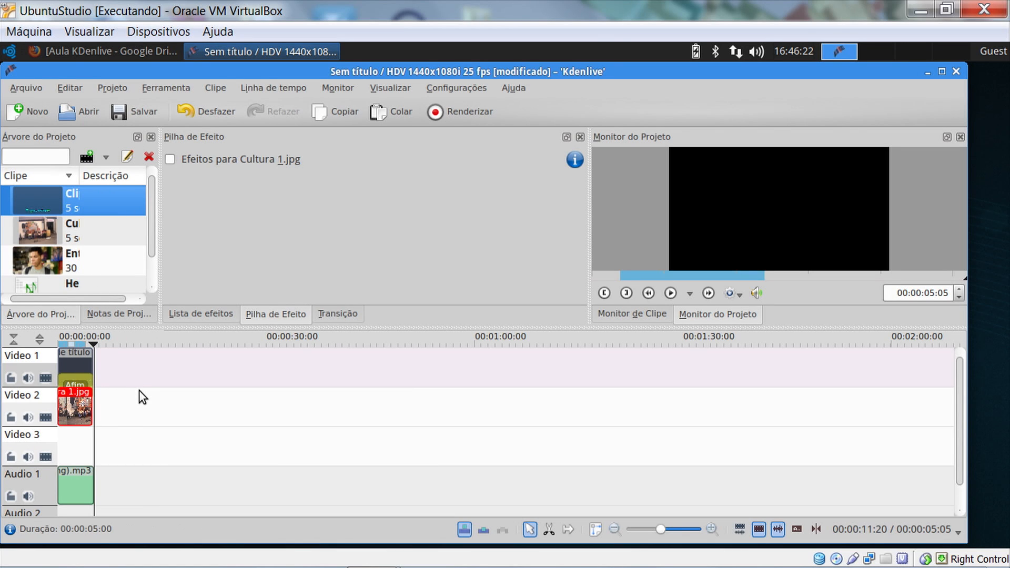
pyautogui.press('Home')
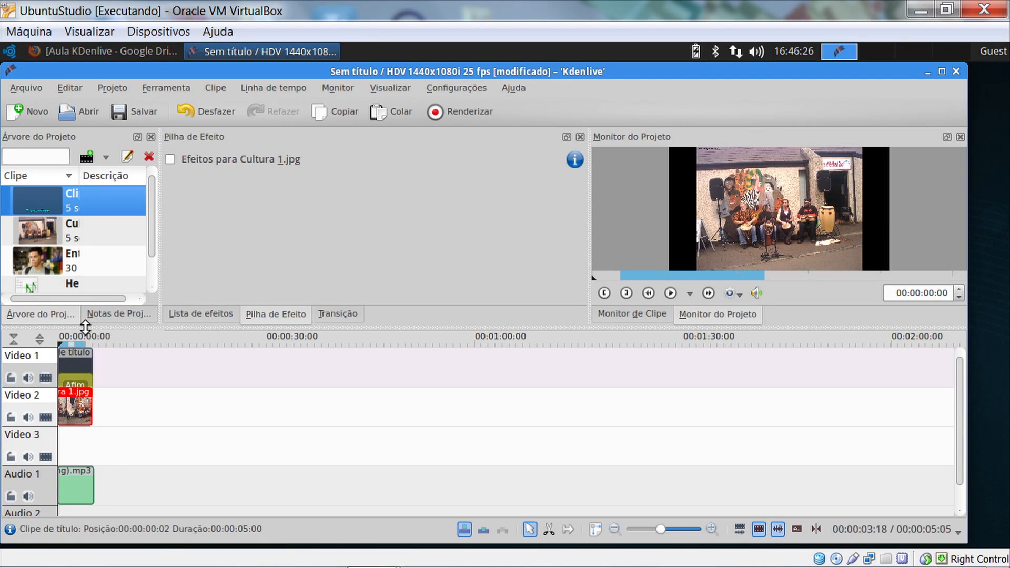
pyautogui.click(671, 293)
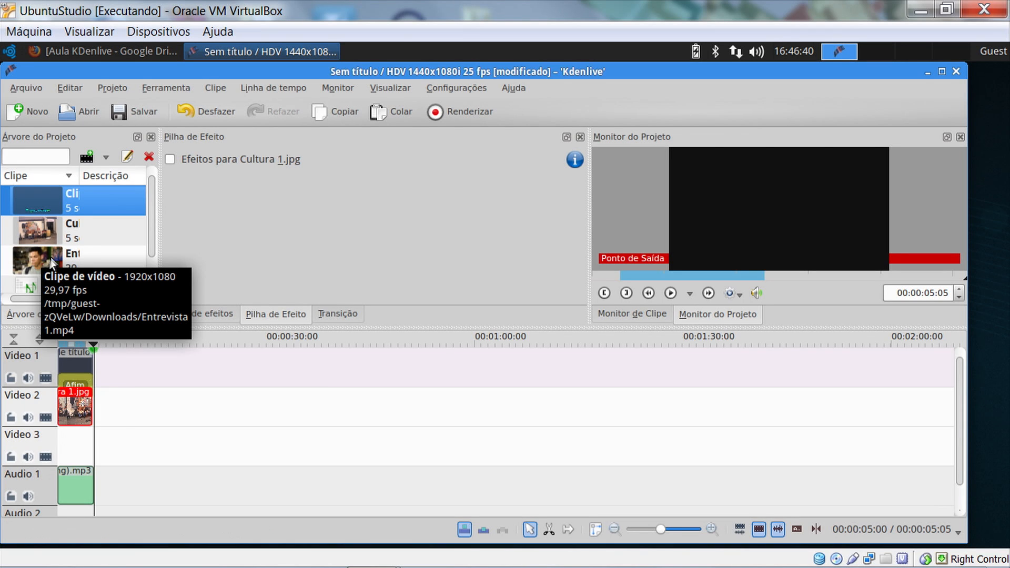
# Place Entrevista 1.mp4 on Video 3 just after the opening clips, at about 5 seconds, and play its start
pyautogui.click(87, 258)
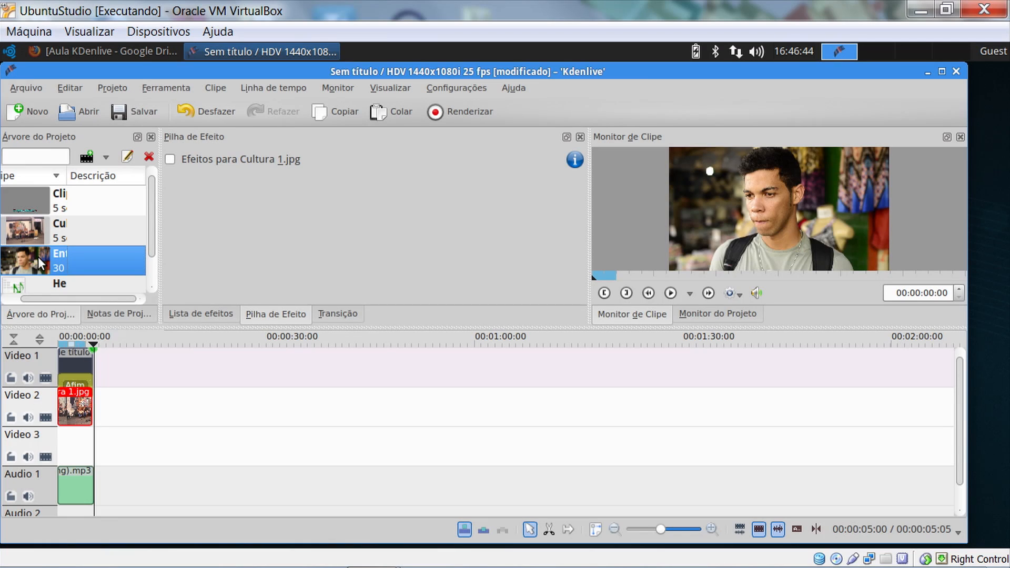
pyautogui.moveTo(28, 254); pyautogui.dragTo(105, 447)
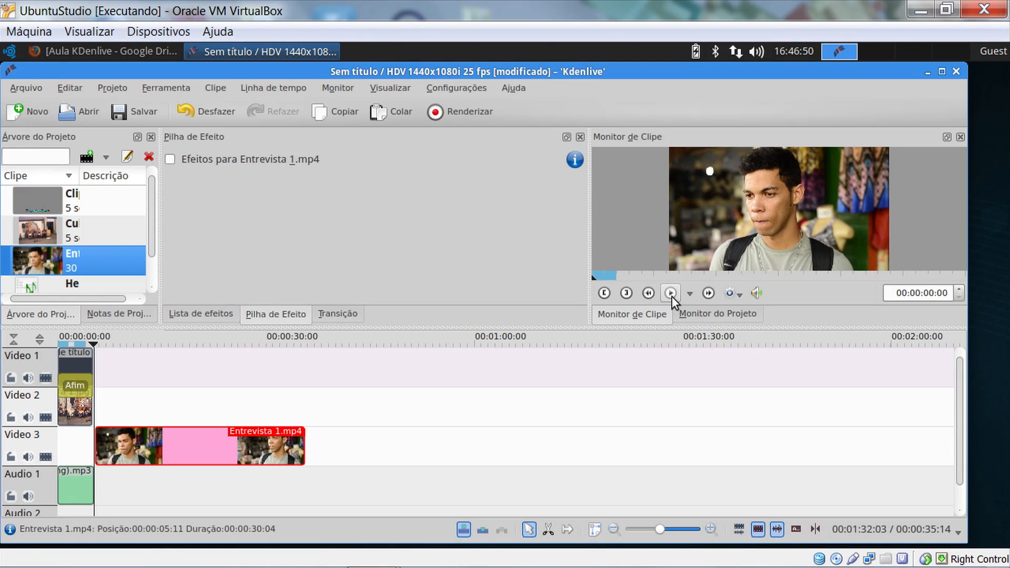
pyautogui.click(696, 316)
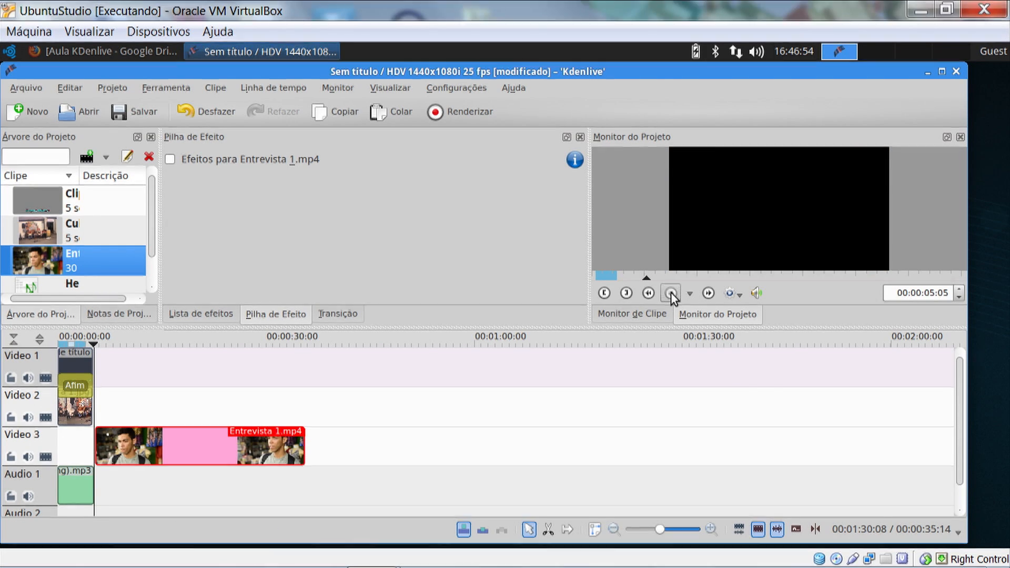
pyautogui.click(671, 293)
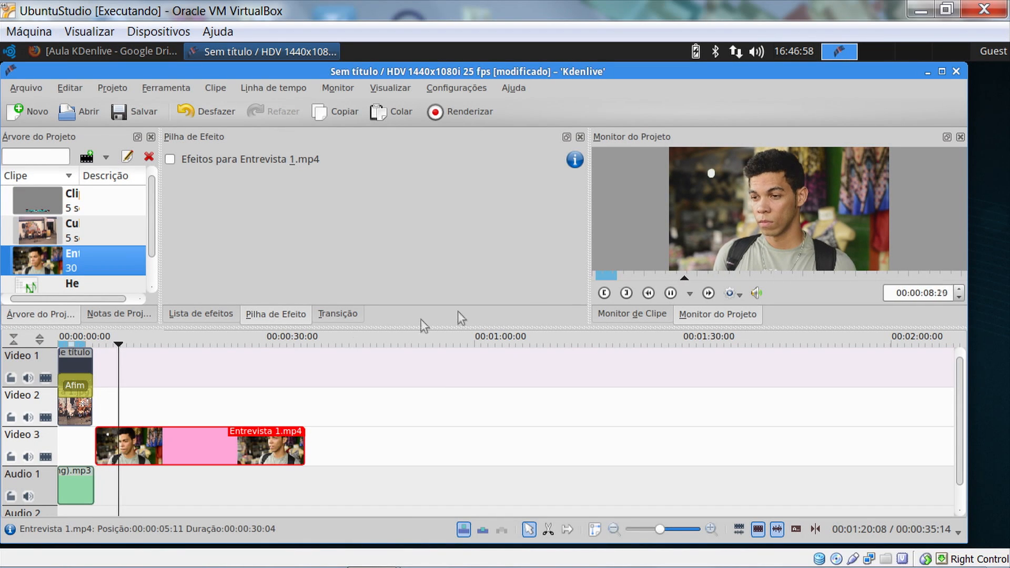
pyautogui.click(671, 293)
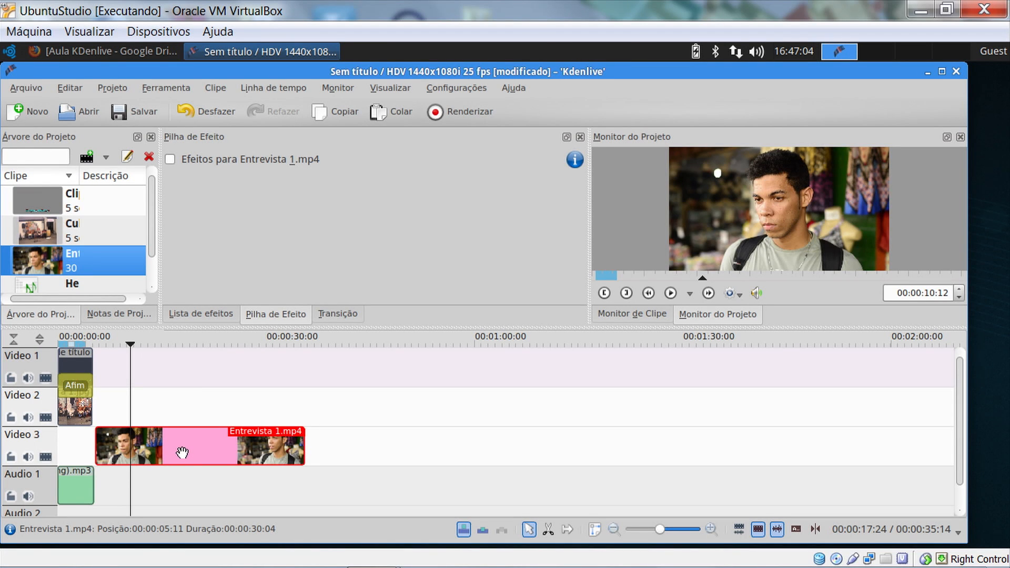
# Select the image, title, interview and music clips in turn to view the effects applied to each
pyautogui.click(201, 313)
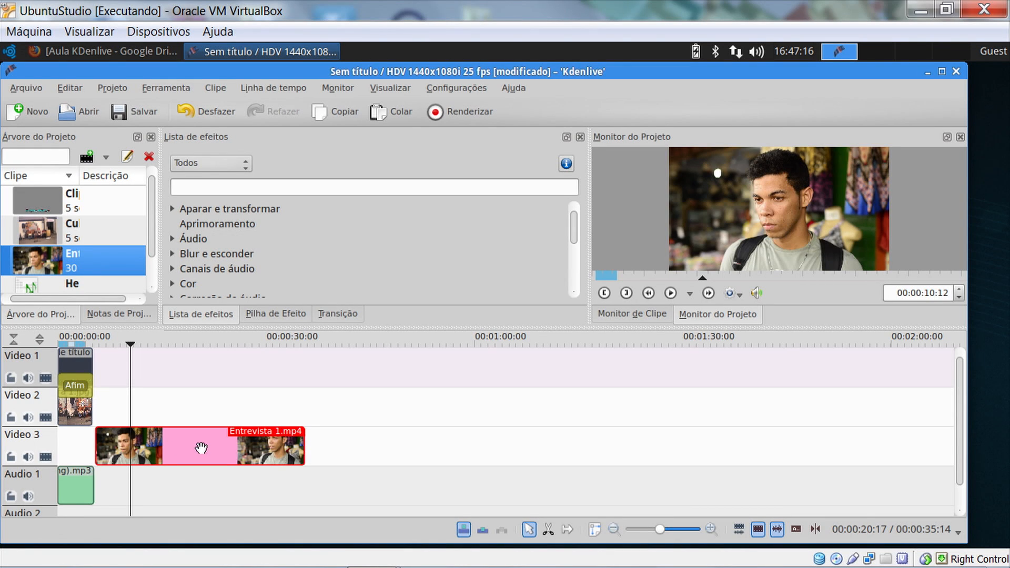
pyautogui.click(77, 402)
pyautogui.click(71, 377)
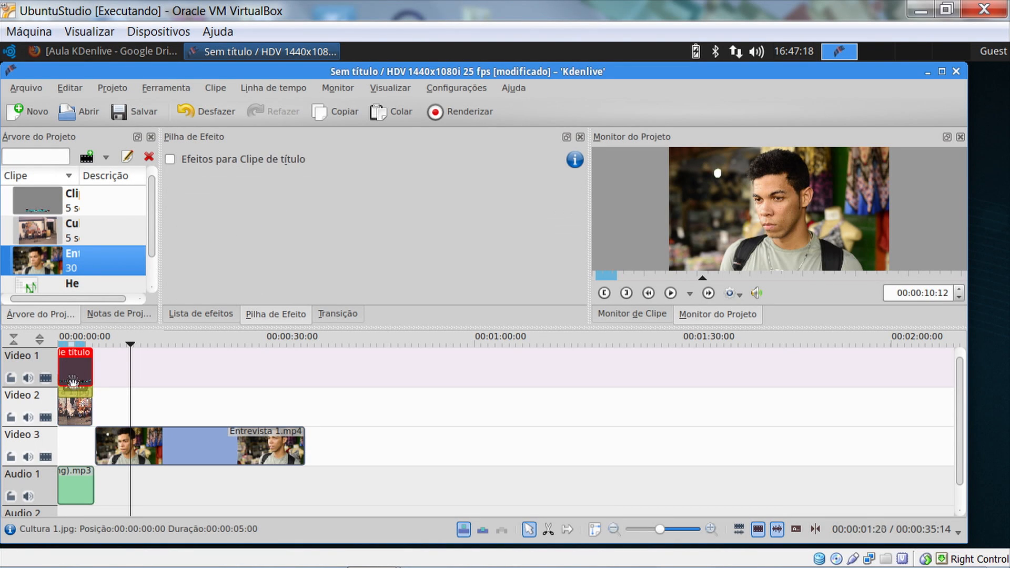
pyautogui.click(75, 408)
pyautogui.click(173, 446)
pyautogui.click(73, 487)
# Find "volume" among the audio effects and apply Volume (com keyframes) to the Entrevista 1.mp4 clip
pyautogui.click(218, 448)
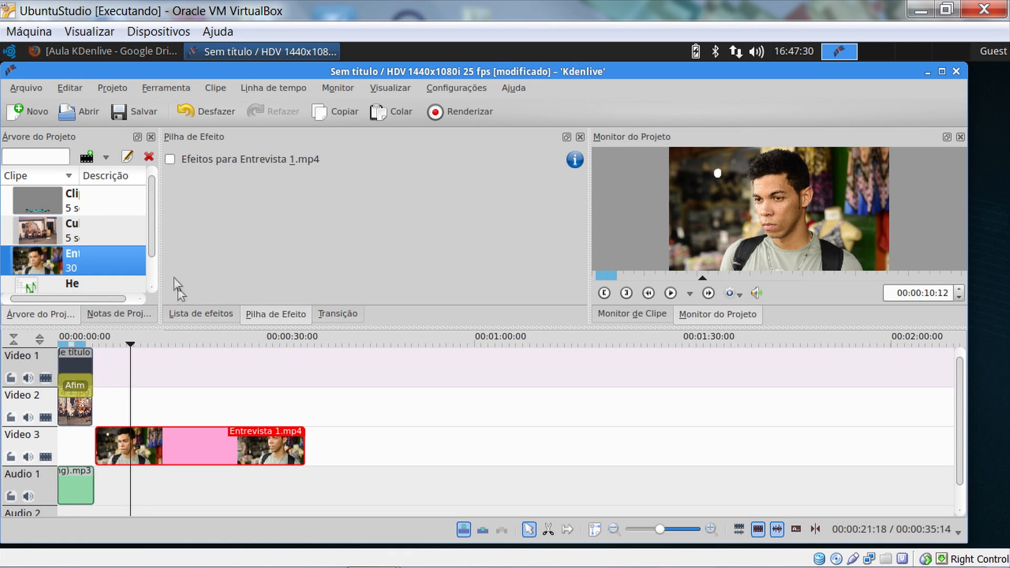
pyautogui.click(179, 316)
pyautogui.click(226, 164)
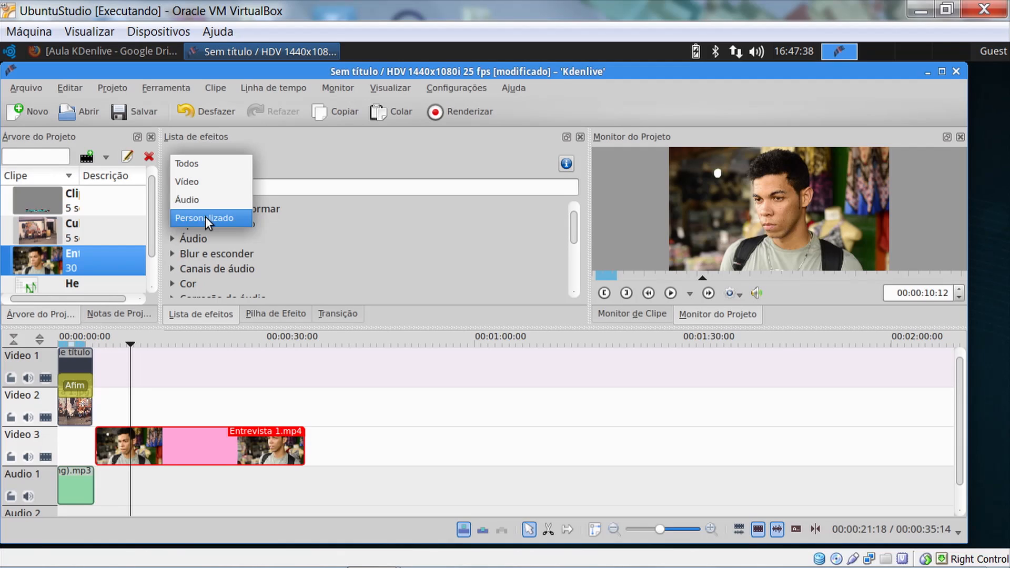
pyautogui.click(183, 200)
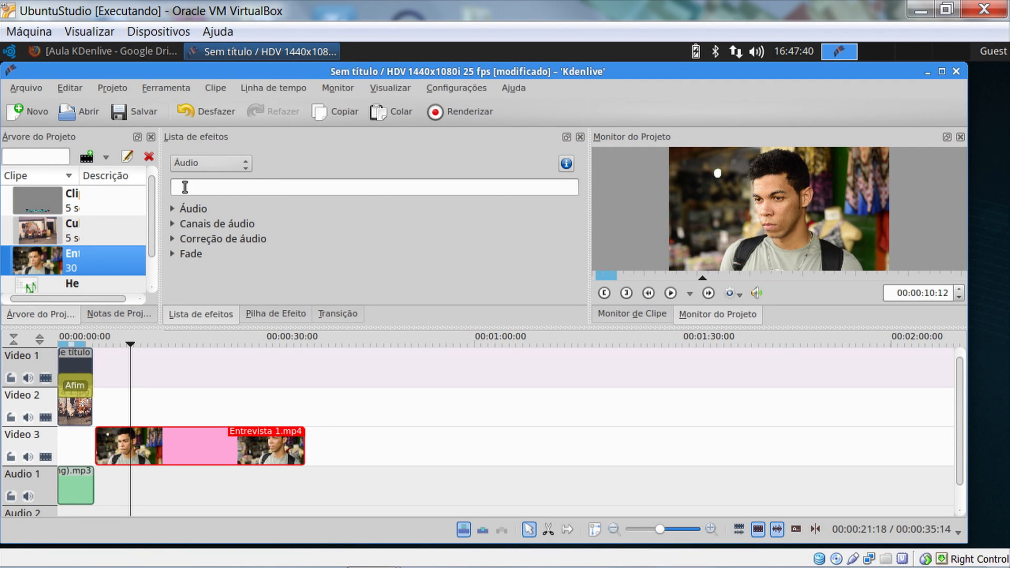
pyautogui.click(184, 184)
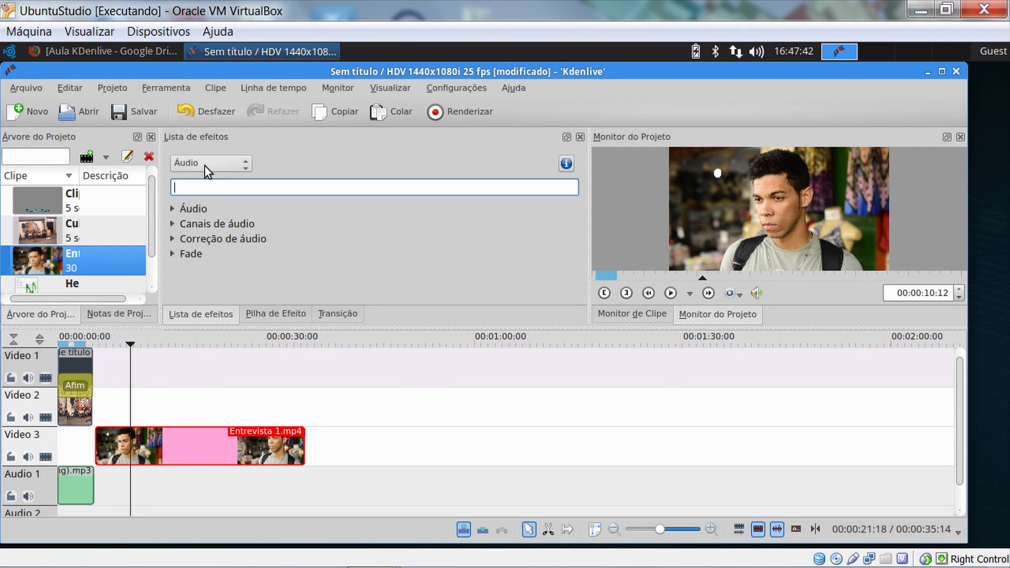
pyautogui.write('volume')
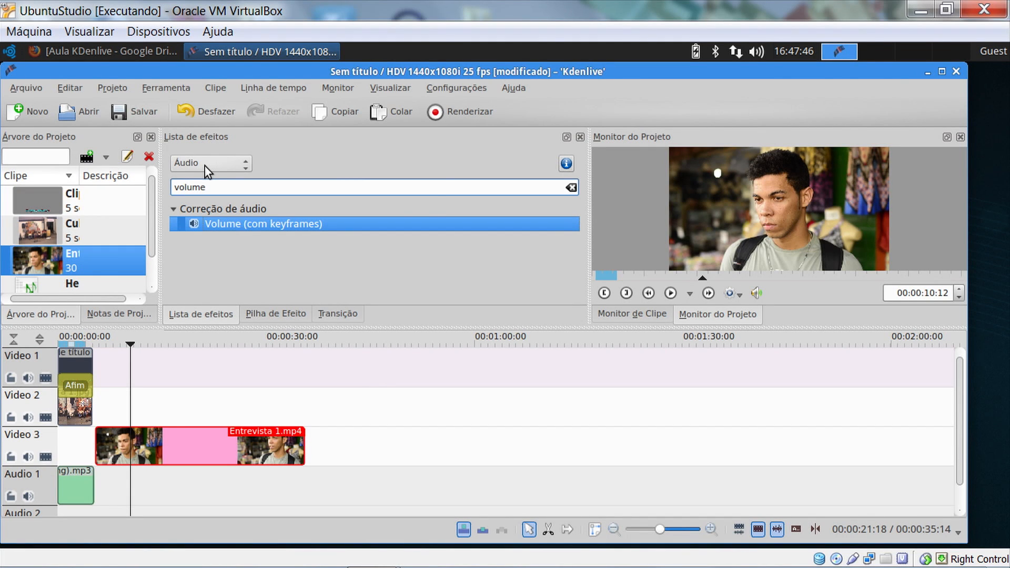
pyautogui.doubleClick(228, 225)
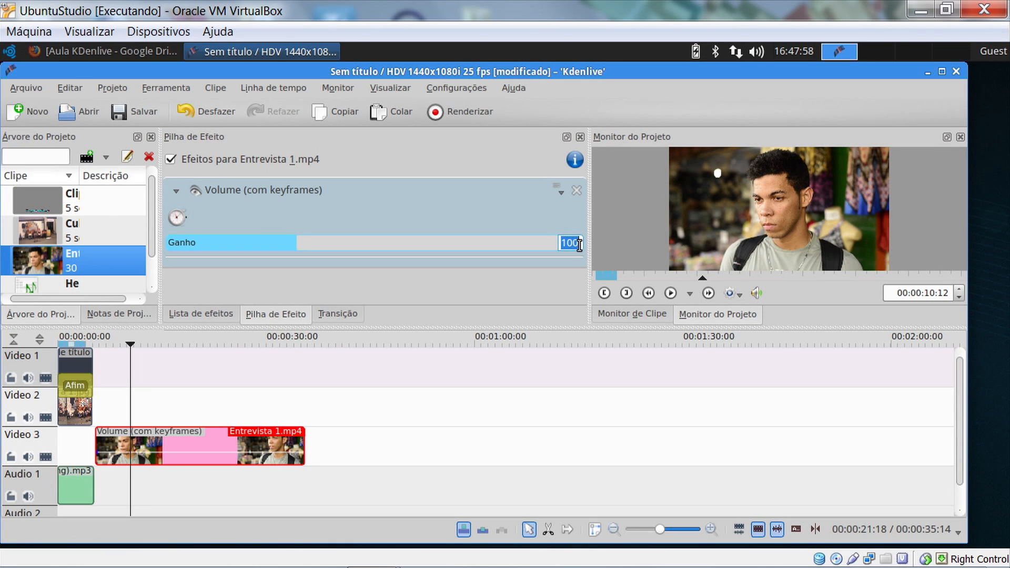
# Set the interview clip's volume gain to 150 and play part of it to check the sound
pyautogui.click(579, 244)
pyautogui.write('150')
pyautogui.press('Return')
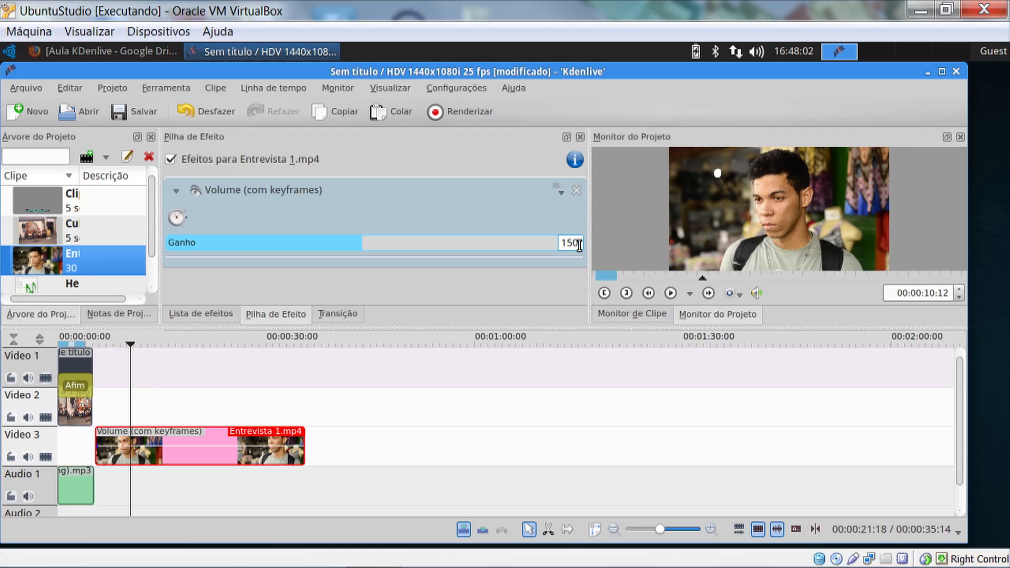
pyautogui.click(670, 294)
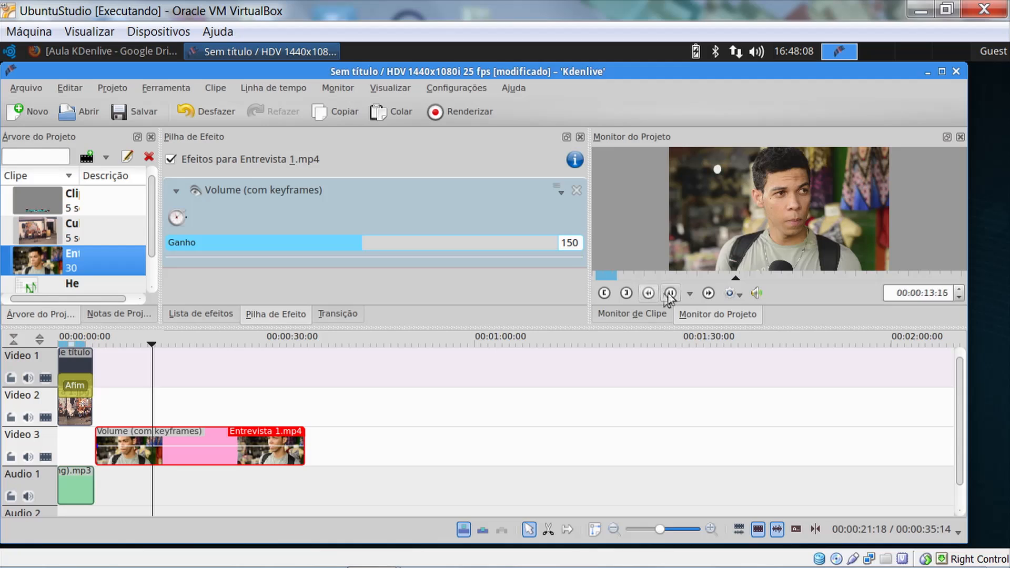
pyautogui.click(671, 294)
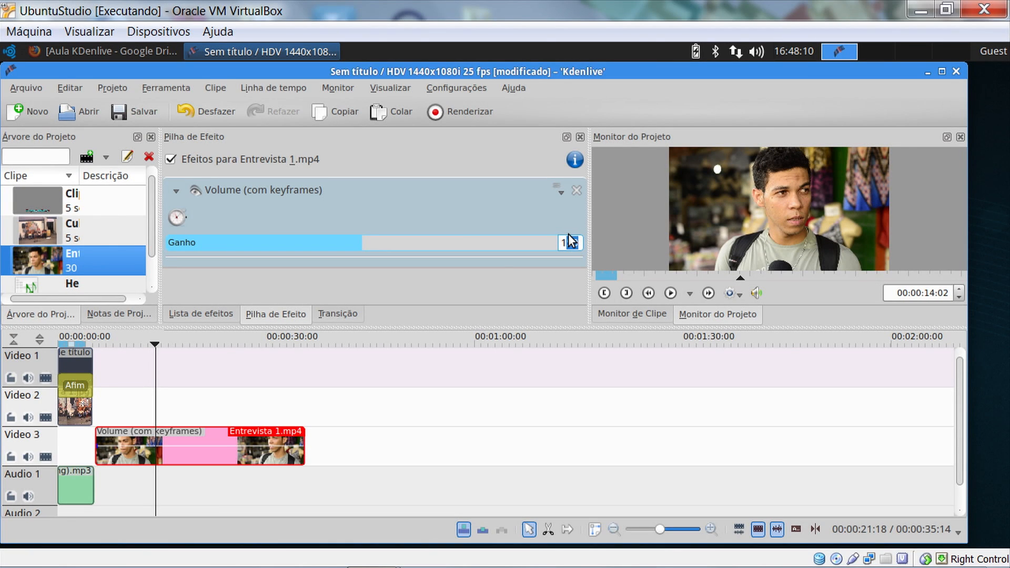
# Set the interview clip's volume gain to 180 and replay it from near its beginning
pyautogui.click(468, 230)
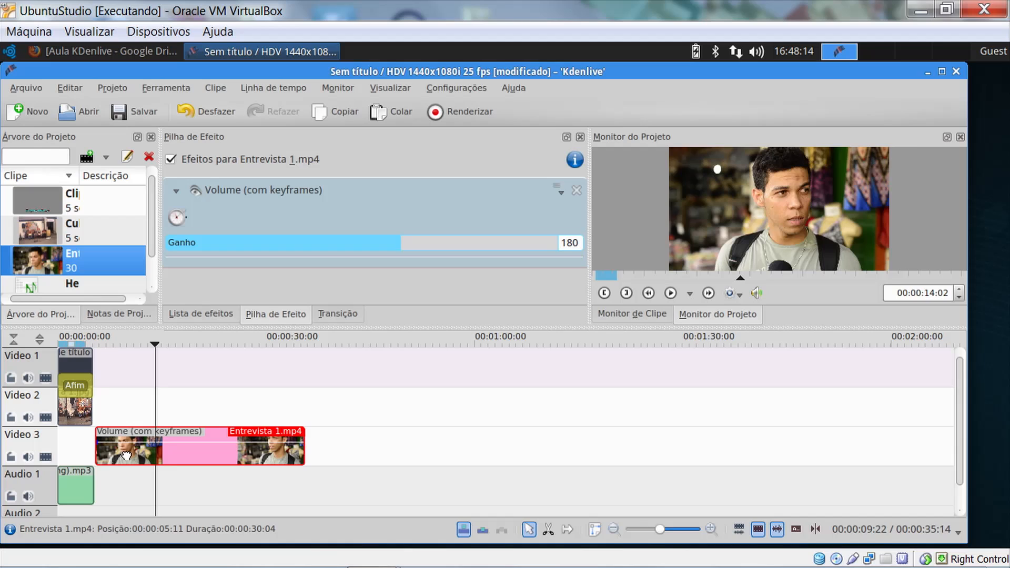
pyautogui.click(119, 352)
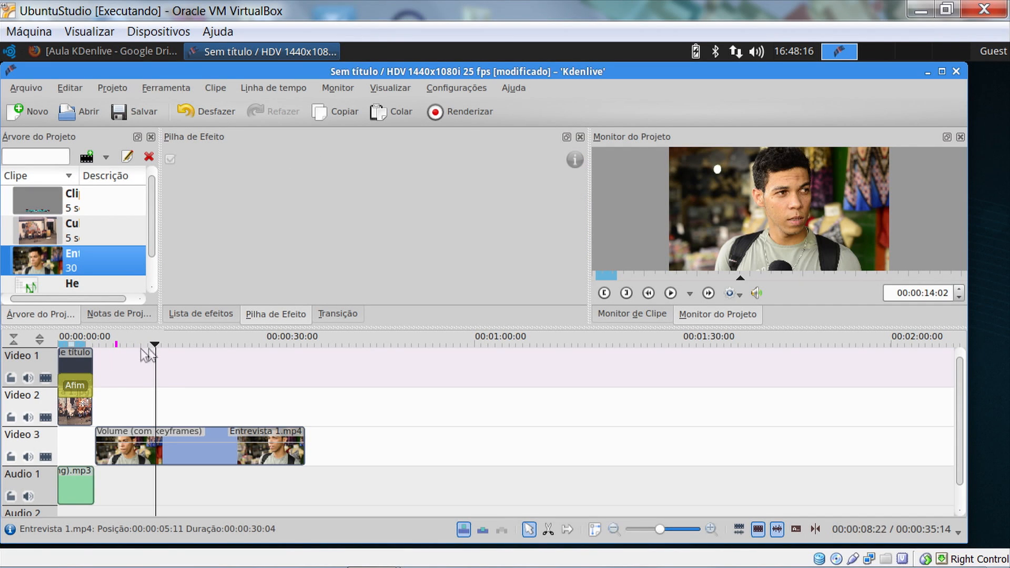
pyautogui.click(672, 293)
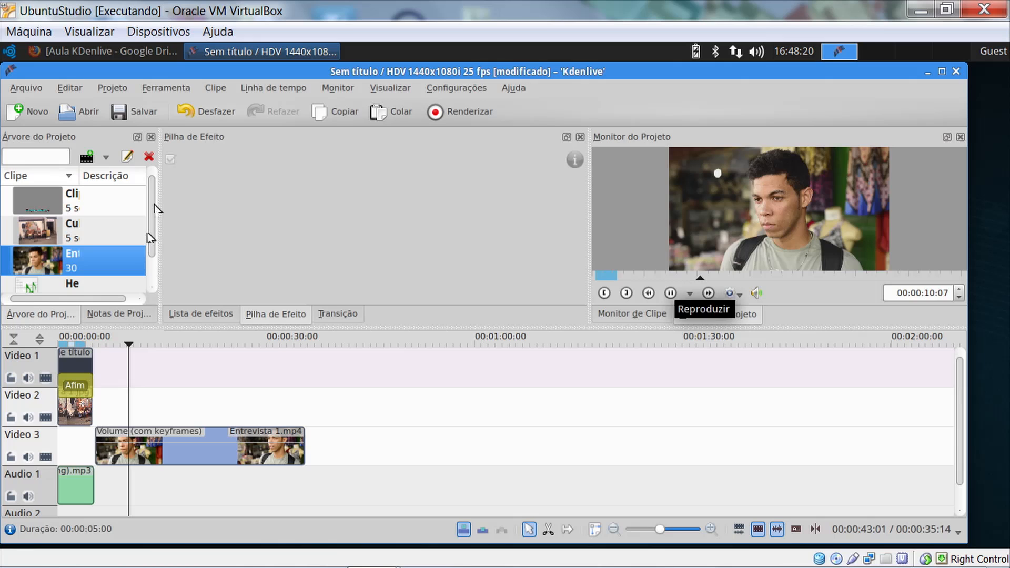
pyautogui.click(206, 316)
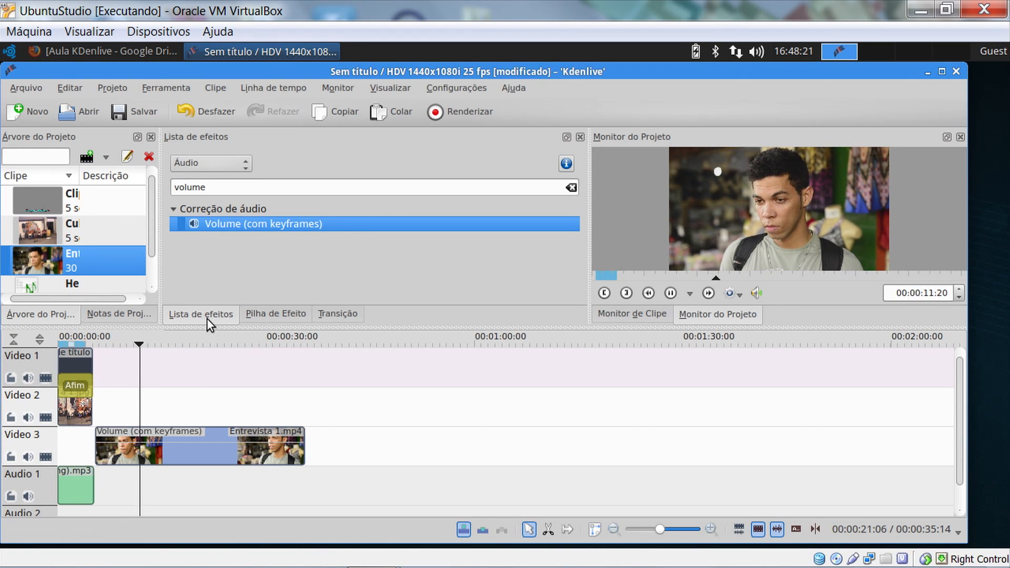
pyautogui.doubleClick(379, 224)
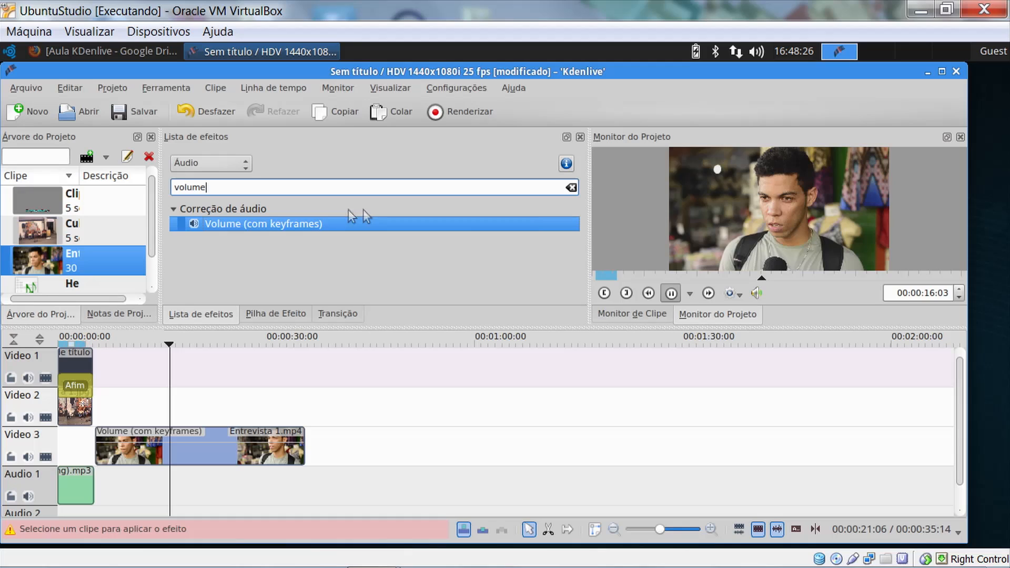
pyautogui.press('space')
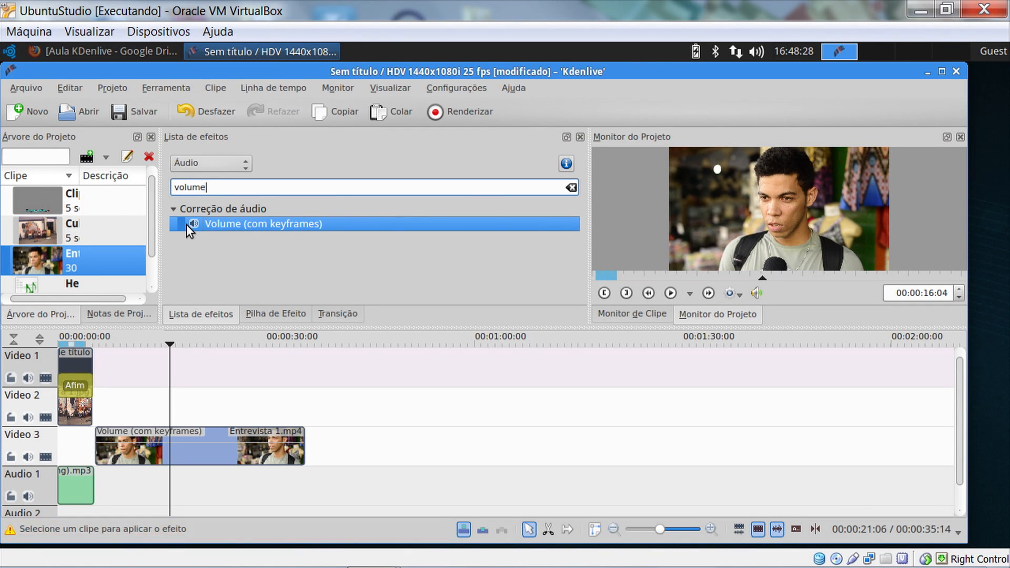
# Set the Entrevista 1.mp4 clip's volume gain to 200 and play part of it to check the sound
pyautogui.moveTo(195, 223); pyautogui.dragTo(137, 450)
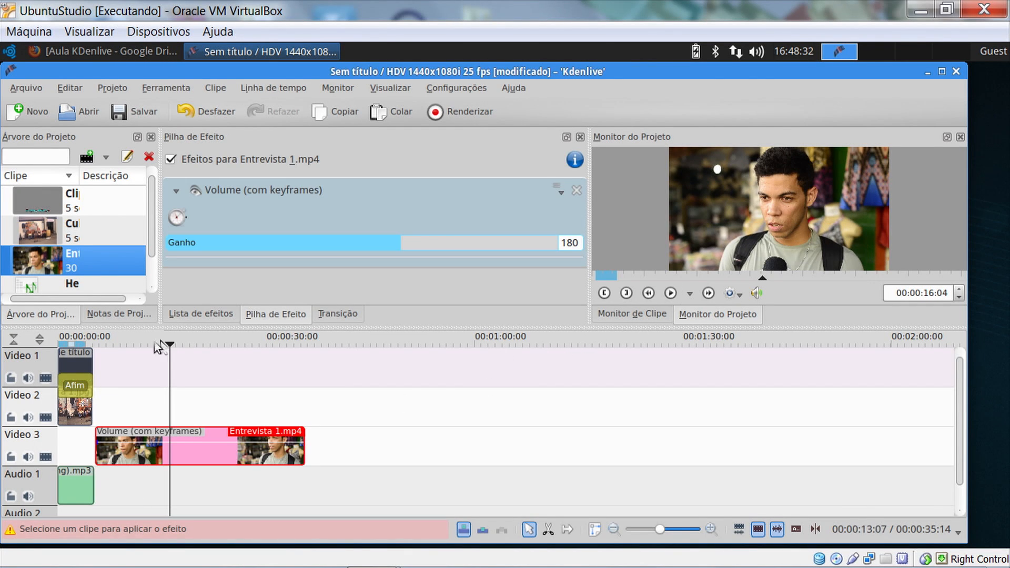
pyautogui.moveTo(171, 347); pyautogui.dragTo(131, 351)
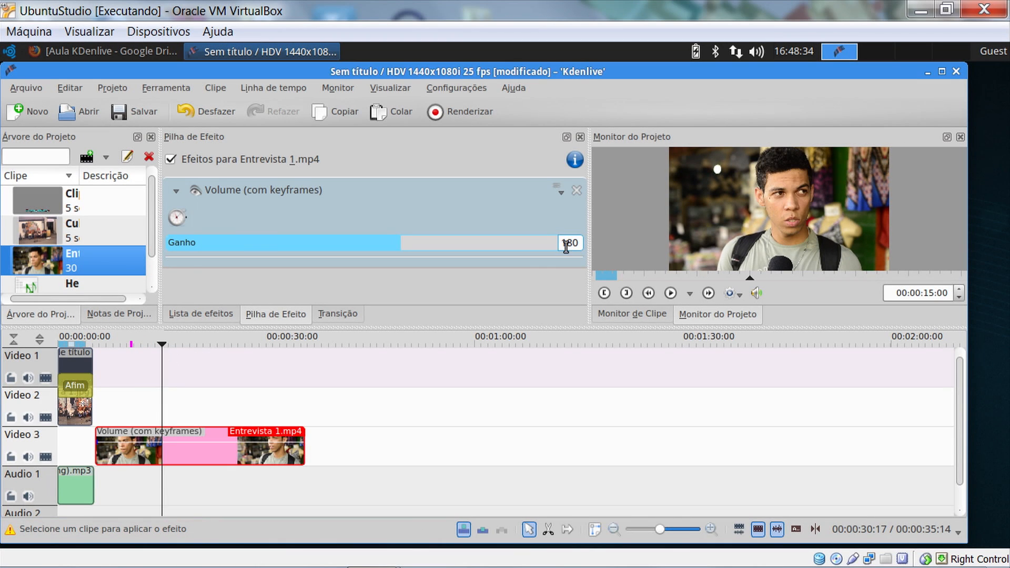
pyautogui.write('200')
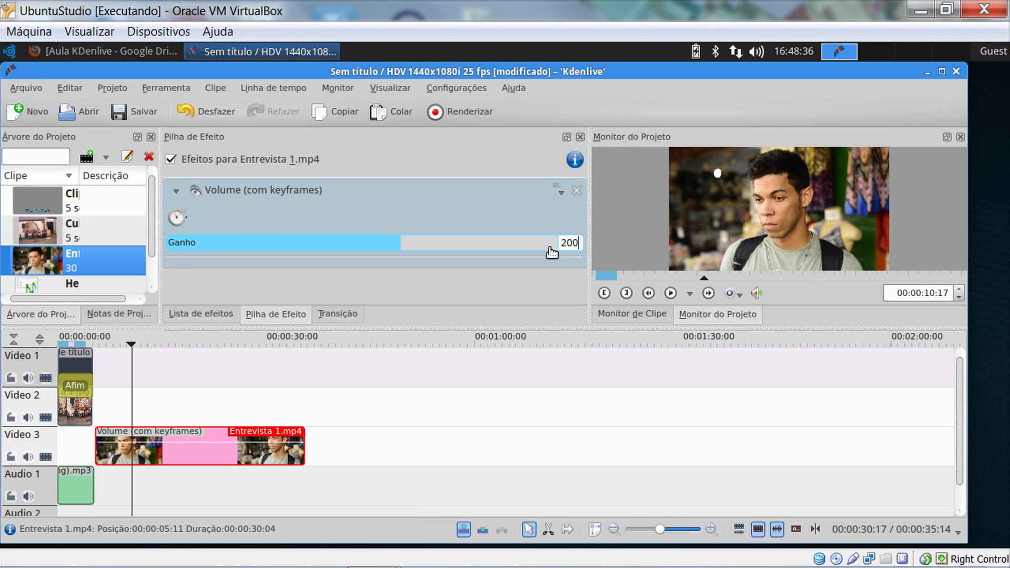
pyautogui.press('Return')
pyautogui.click(674, 293)
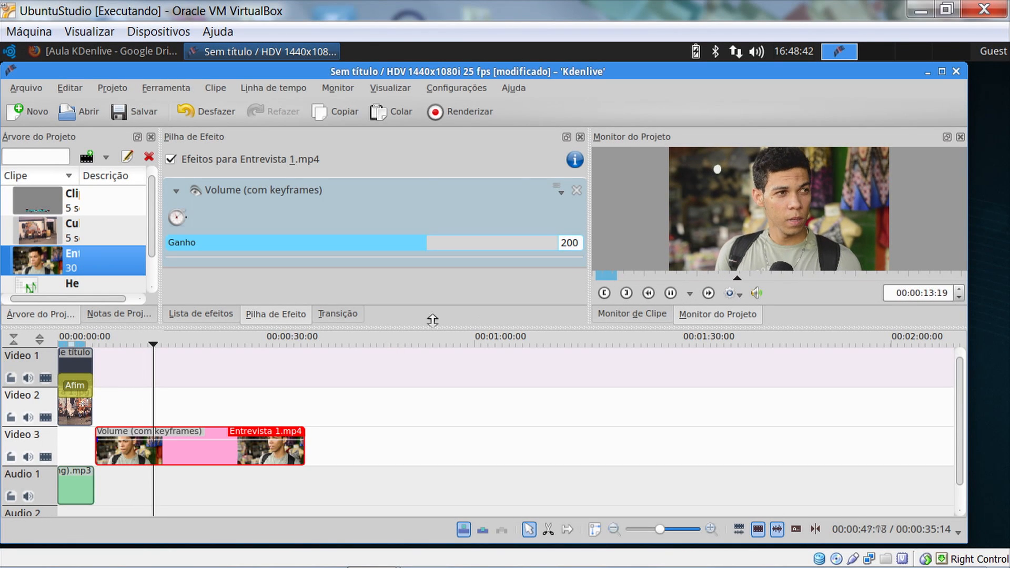
pyautogui.click(671, 293)
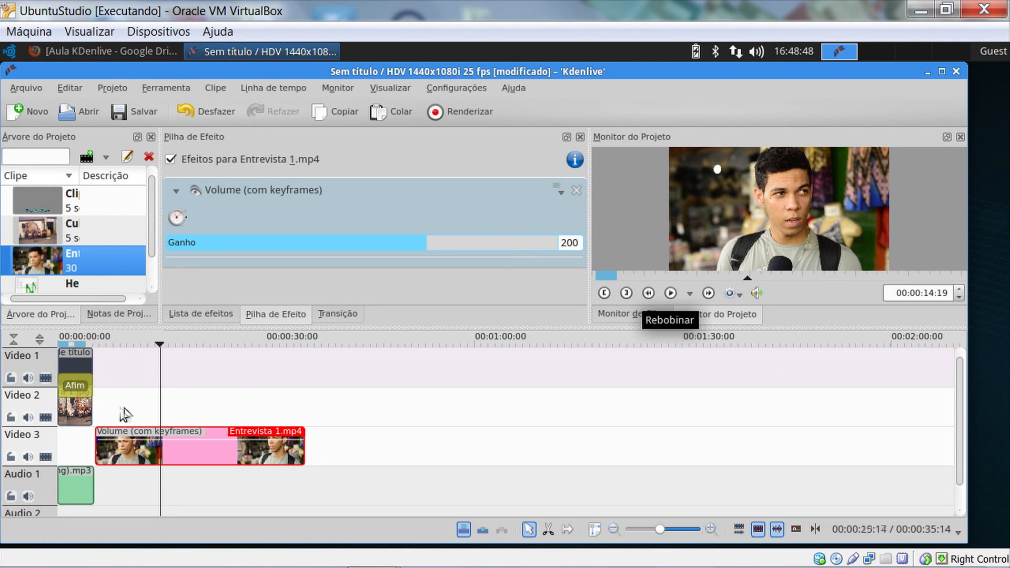
# Replay the interview clip from its beginning to hear the opening seconds
pyautogui.press('Home')
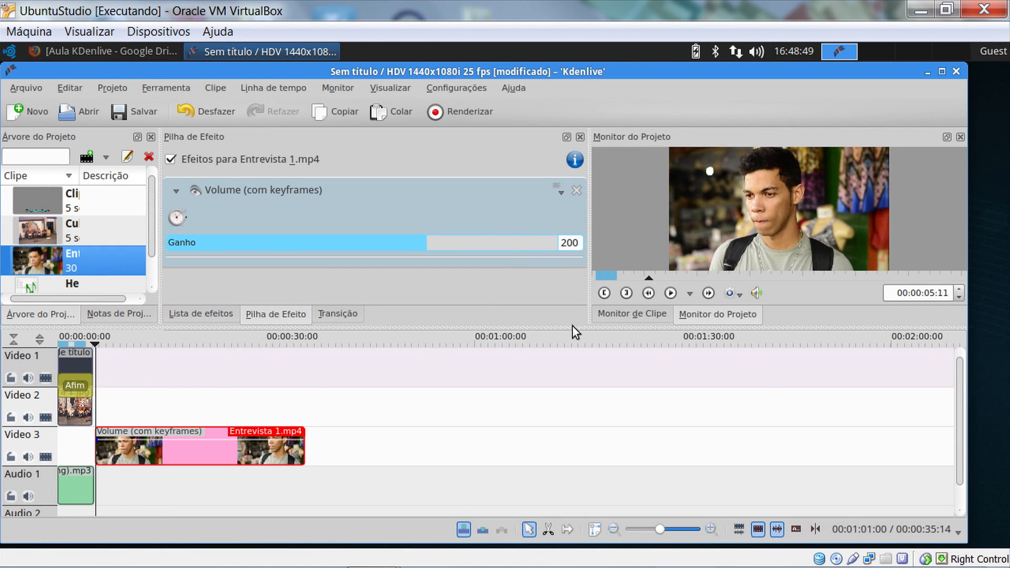
pyautogui.click(672, 293)
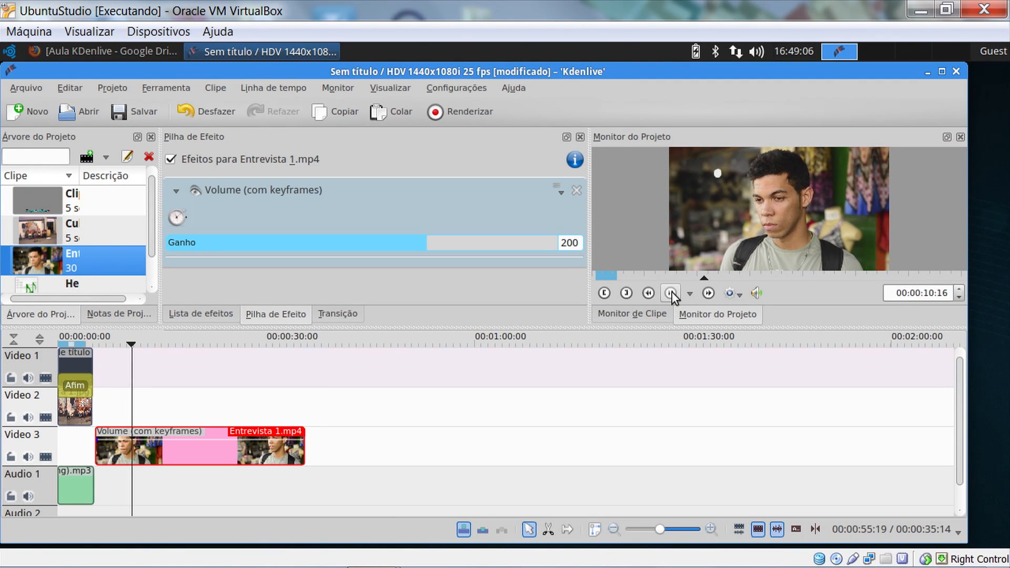
pyautogui.click(672, 292)
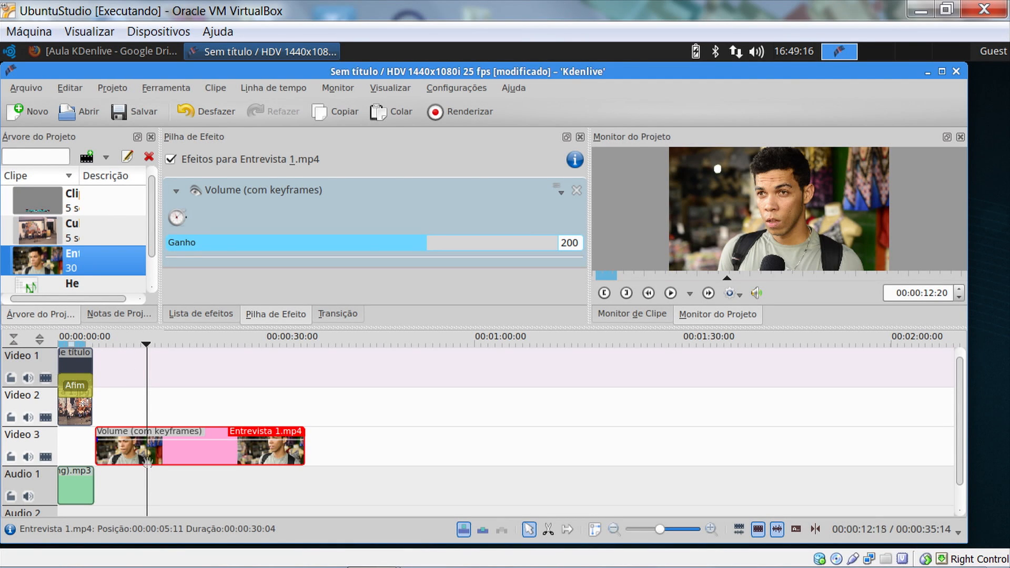
# Find the point where the unwanted opening of the interview ends and split the clip at 00:00:10:18
pyautogui.click(149, 491)
pyautogui.click(120, 491)
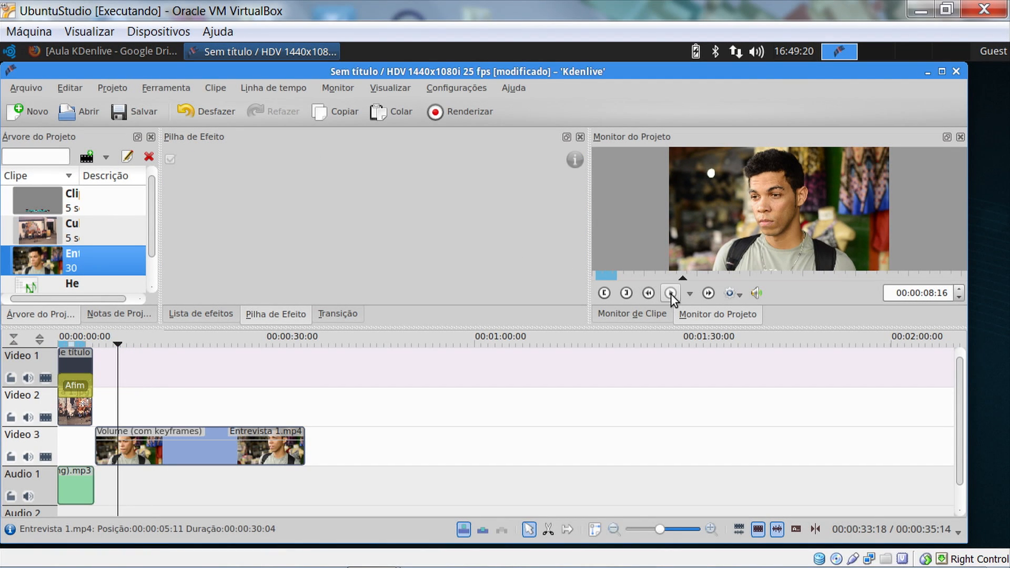
pyautogui.click(671, 291)
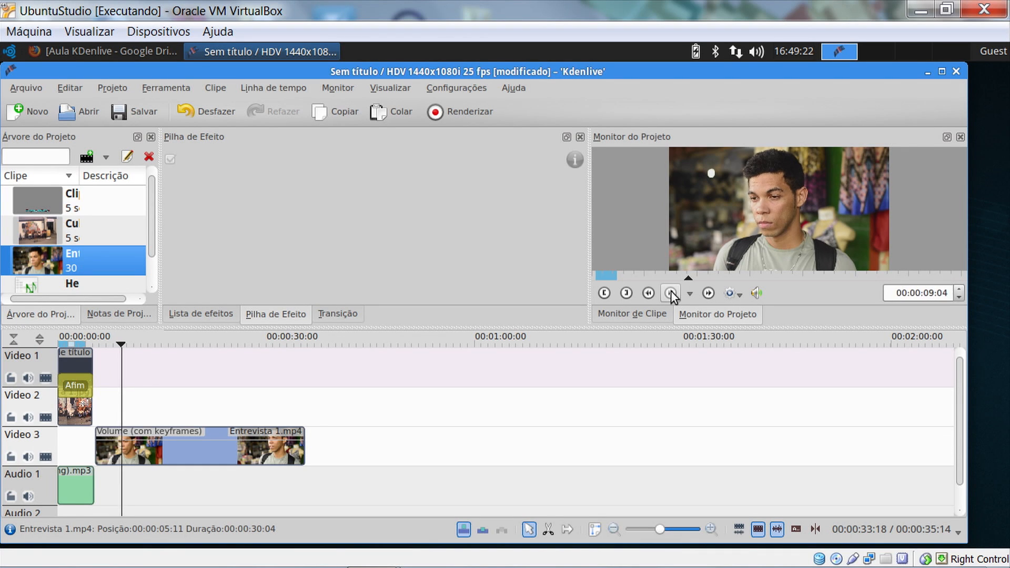
pyautogui.click(671, 291)
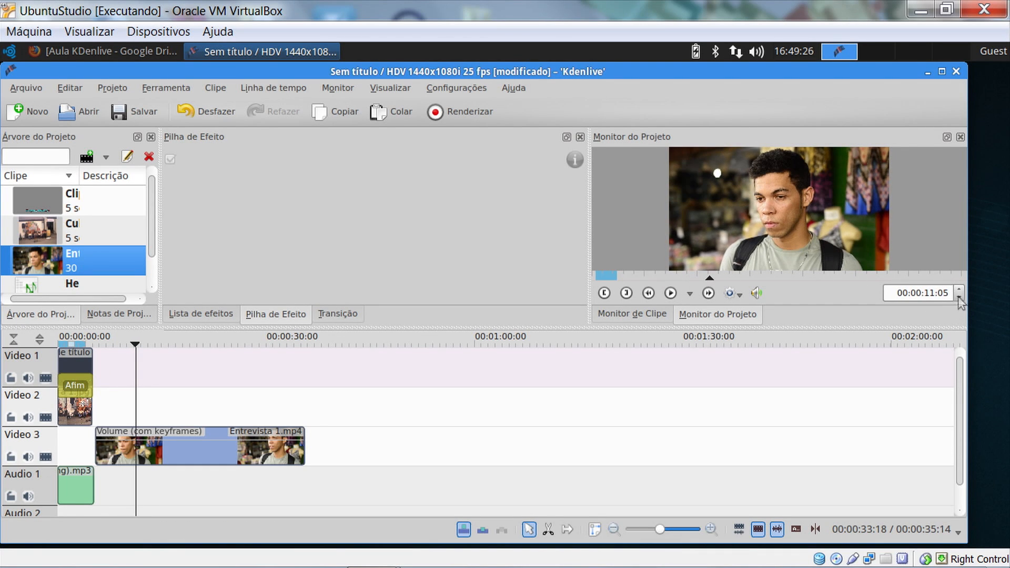
pyautogui.moveTo(705, 281); pyautogui.dragTo(704, 282)
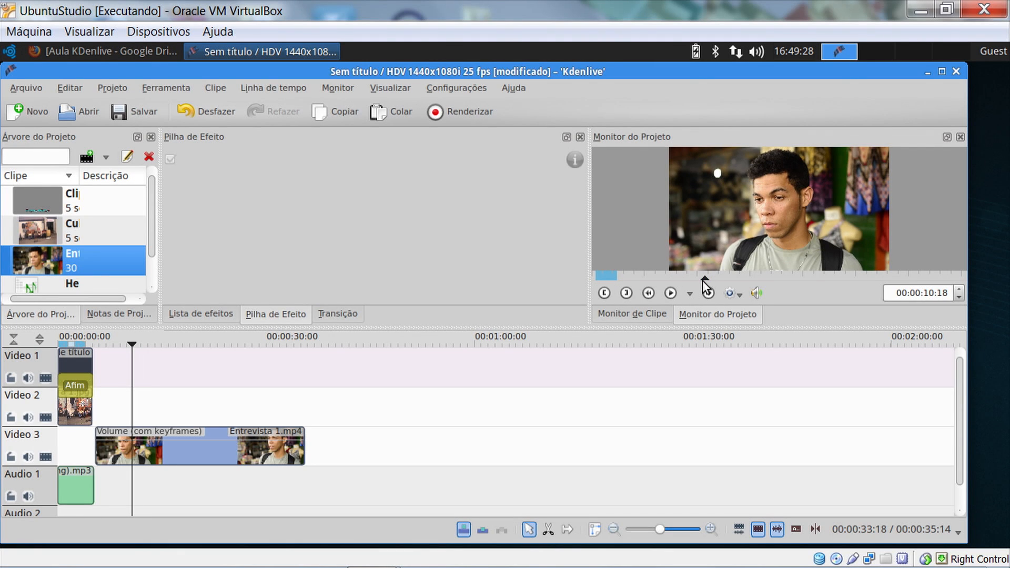
pyautogui.click(548, 529)
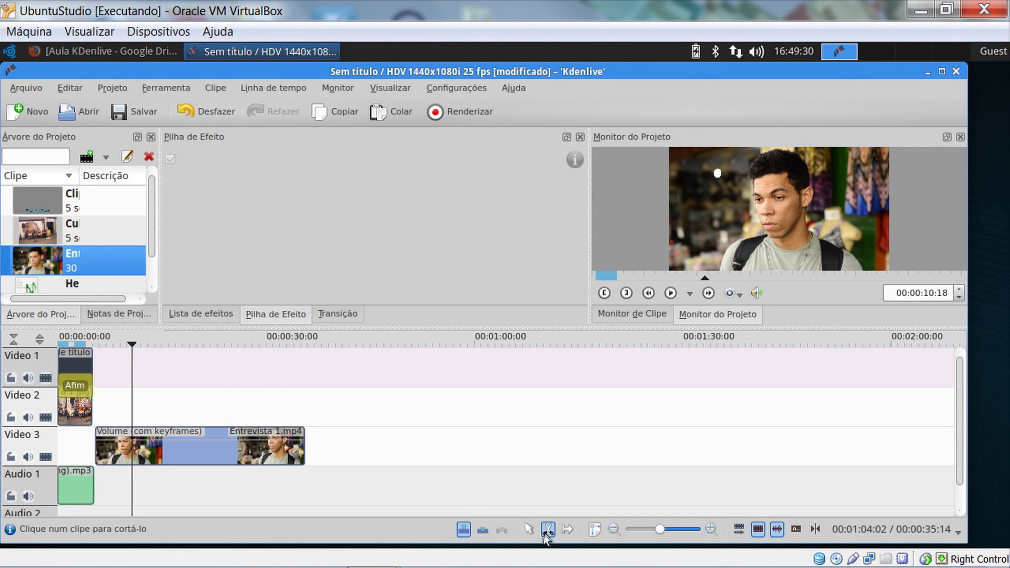
pyautogui.click(130, 449)
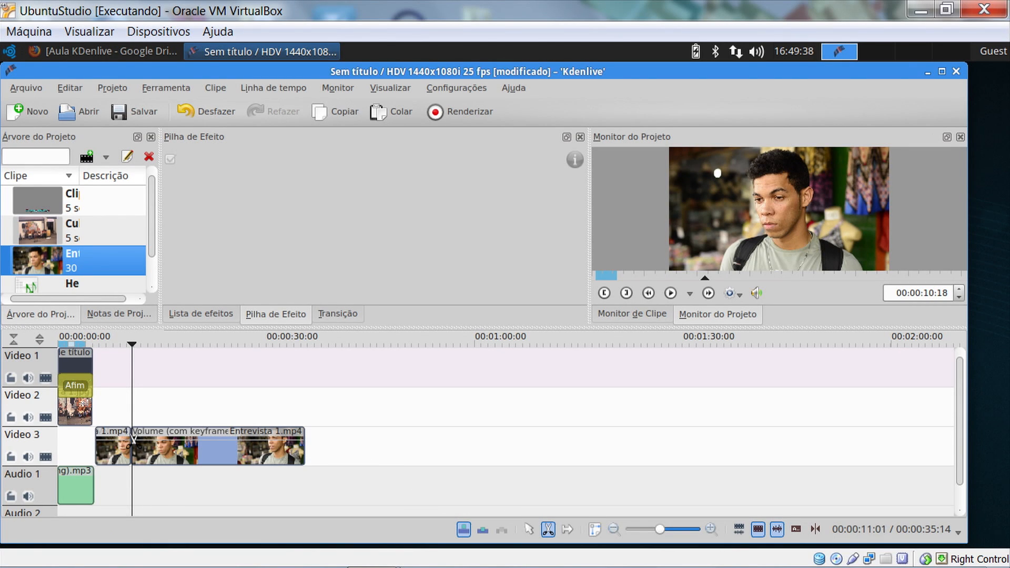
# Delete the interview's first segment and move the remaining segment to directly after the opening image on Video 3
pyautogui.click(530, 531)
pyautogui.moveTo(247, 448); pyautogui.dragTo(293, 447)
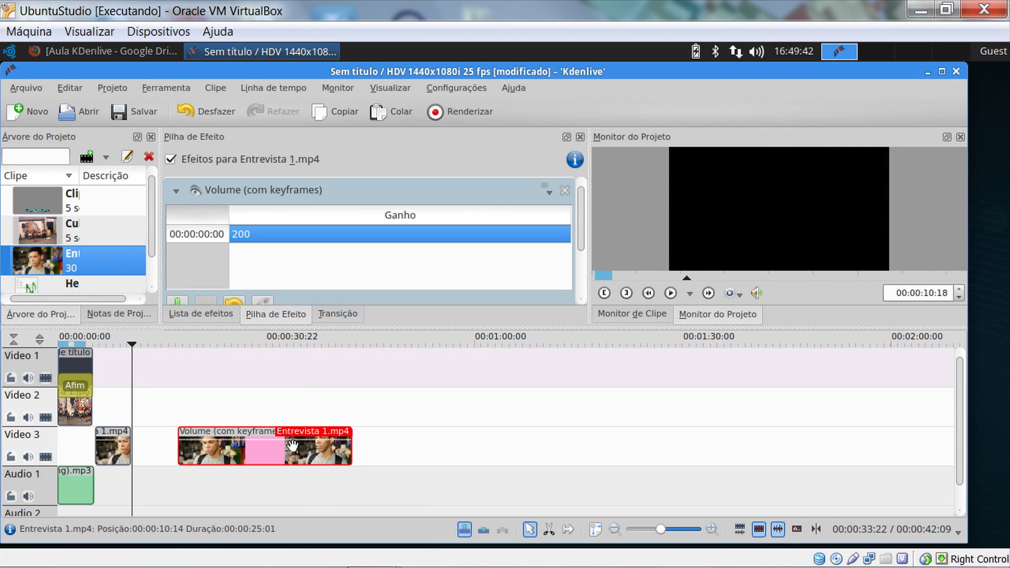
pyautogui.click(116, 448)
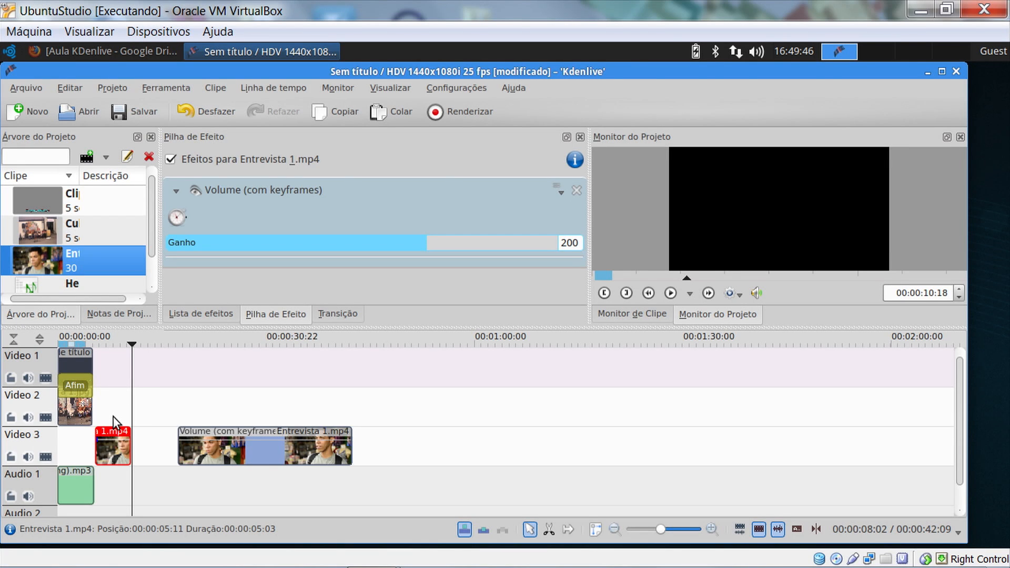
pyautogui.press('Delete')
pyautogui.click(194, 454)
pyautogui.moveTo(193, 453); pyautogui.dragTo(108, 465)
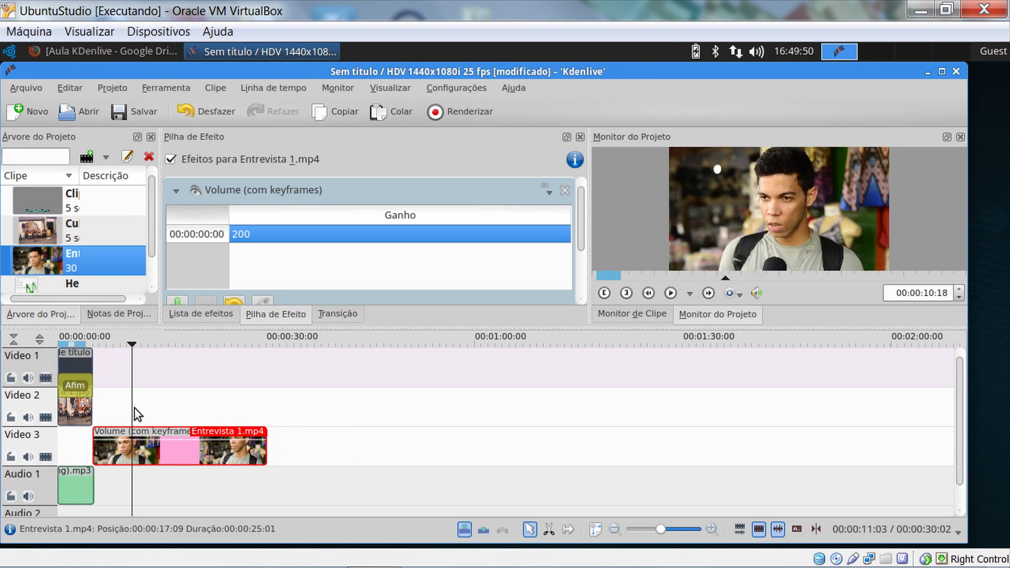
# Play the interview to find its end point, split the clip at 00:00:12:12 and delete the part after the cut
pyautogui.press('Home')
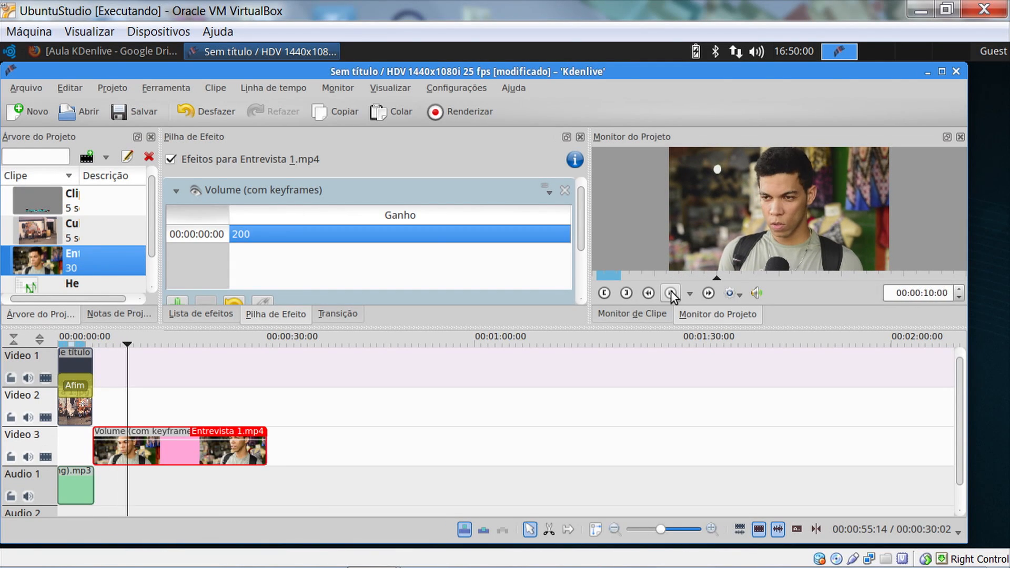
pyautogui.click(671, 293)
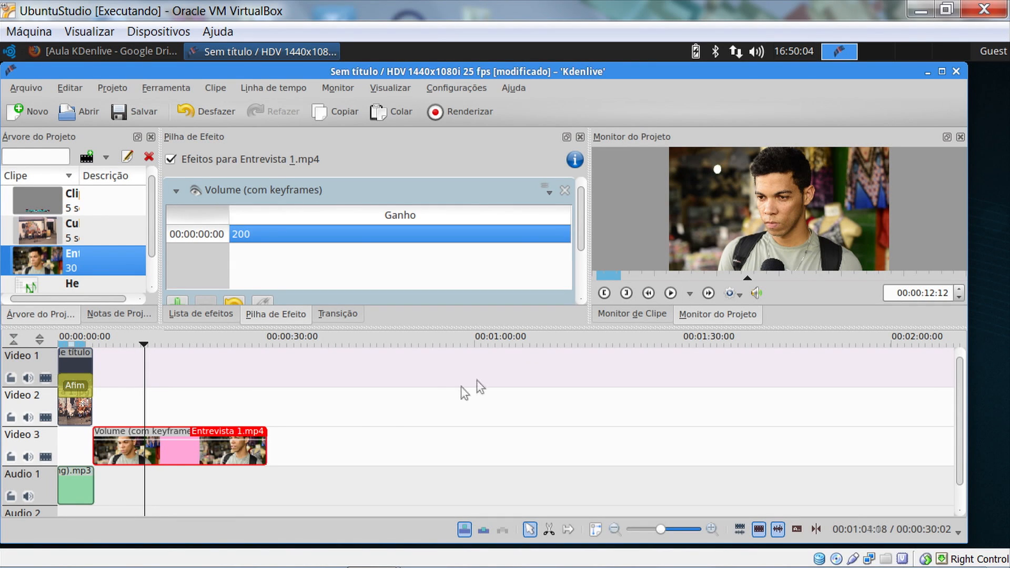
pyautogui.click(550, 531)
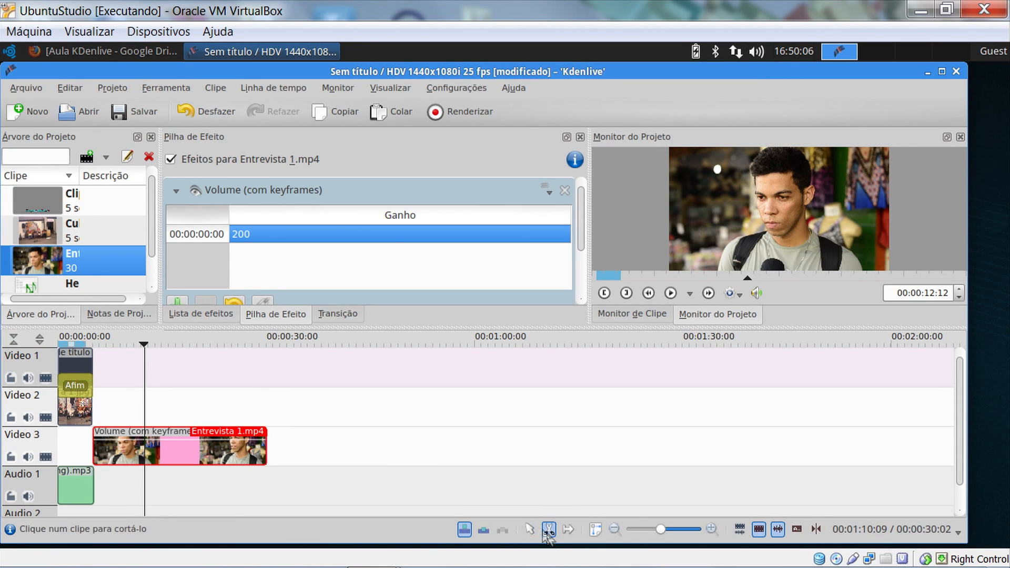
pyautogui.click(143, 442)
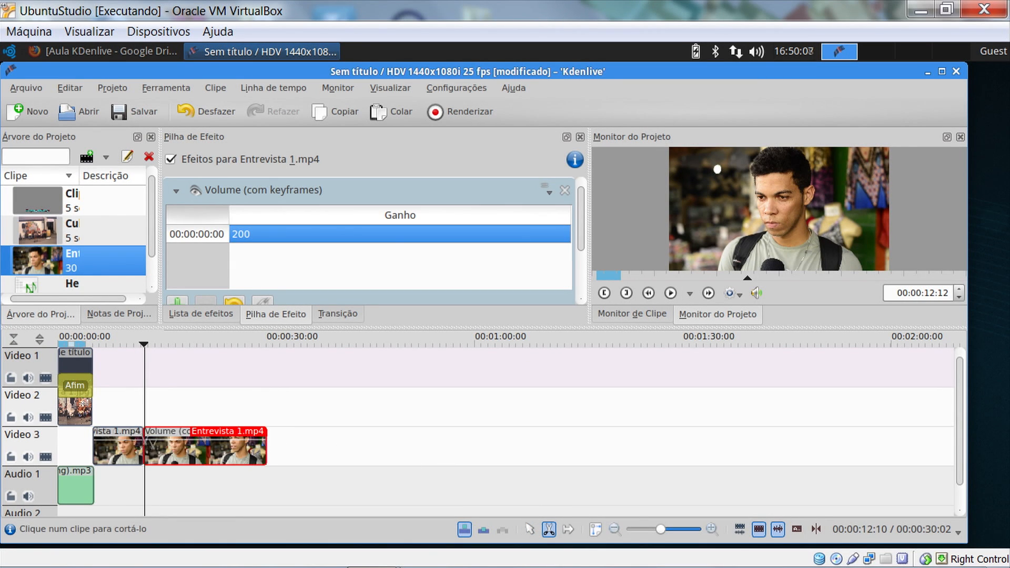
pyautogui.click(529, 531)
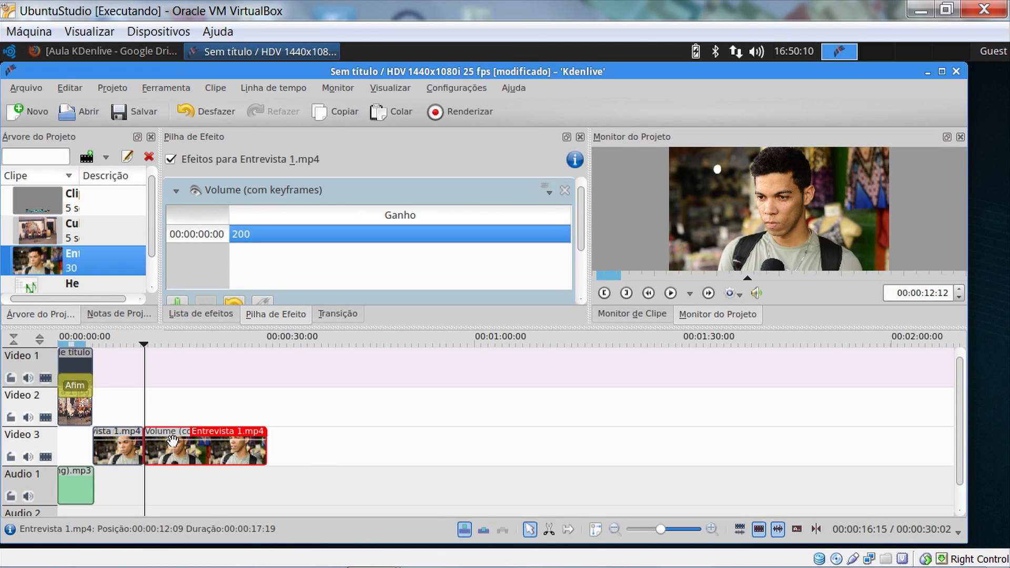
pyautogui.moveTo(172, 442); pyautogui.dragTo(235, 442)
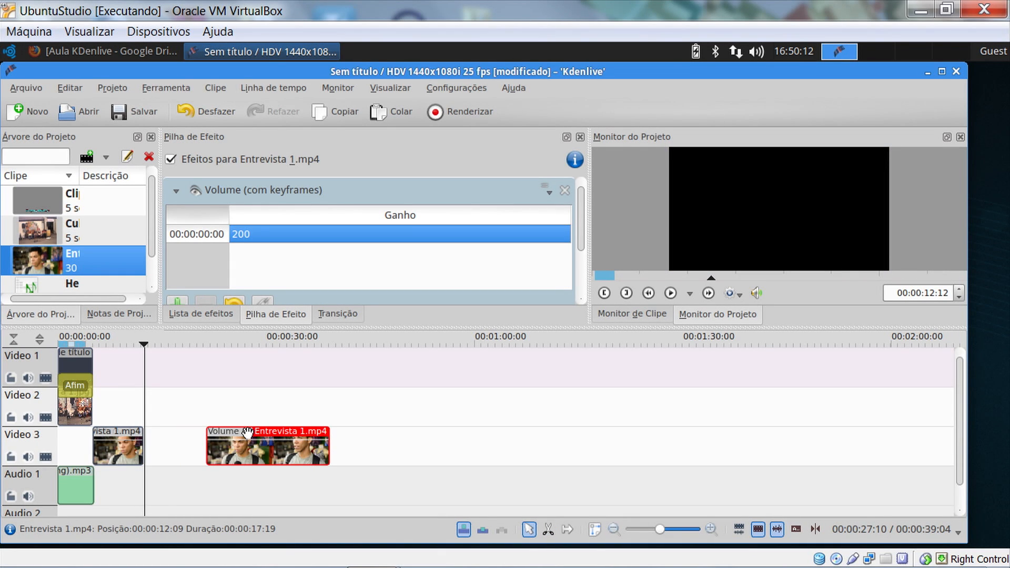
pyautogui.press('Delete')
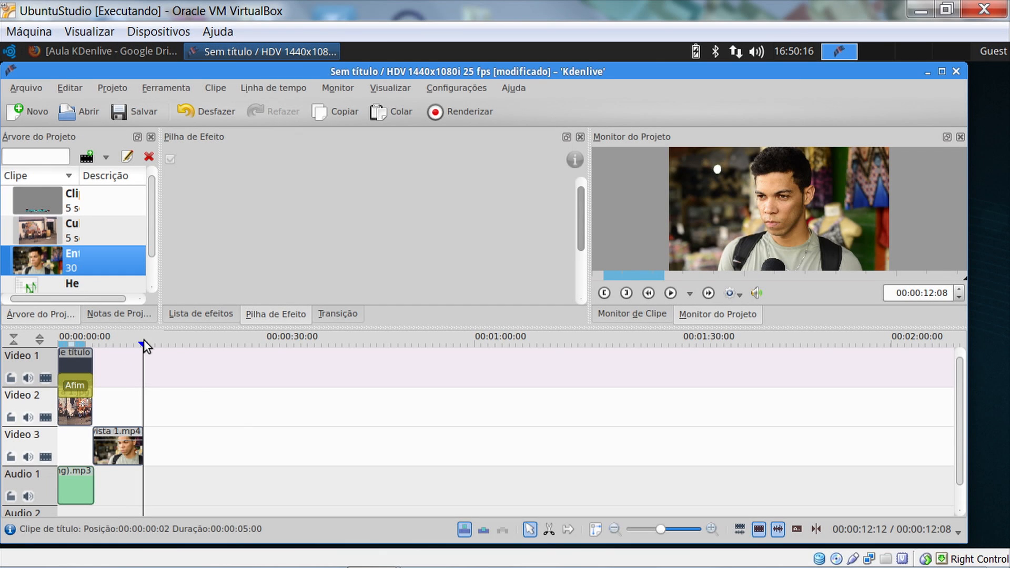
# Play the sequence from its beginning to review the opening title and the trimmed interview
pyautogui.click(69, 369)
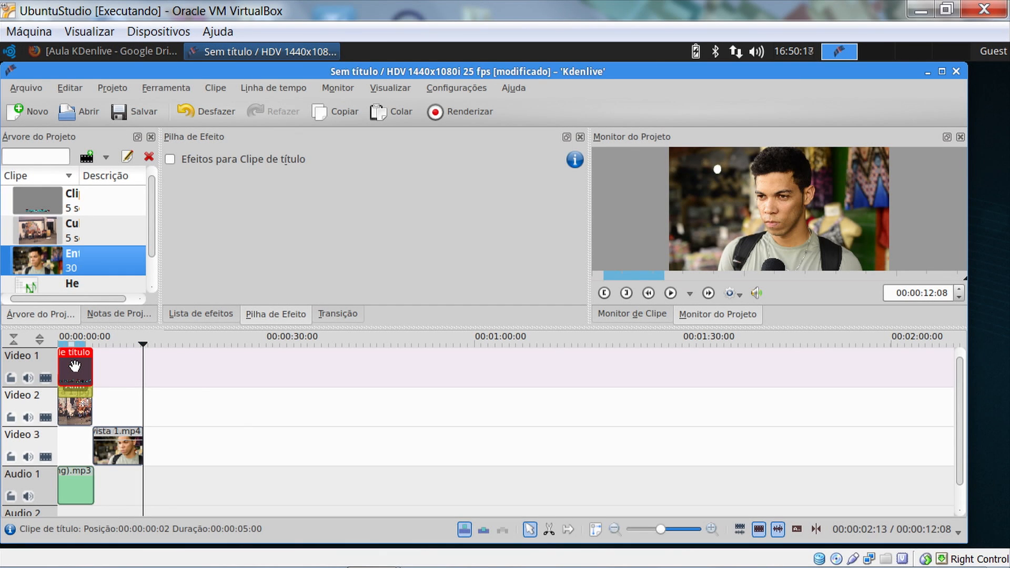
pyautogui.press('Home')
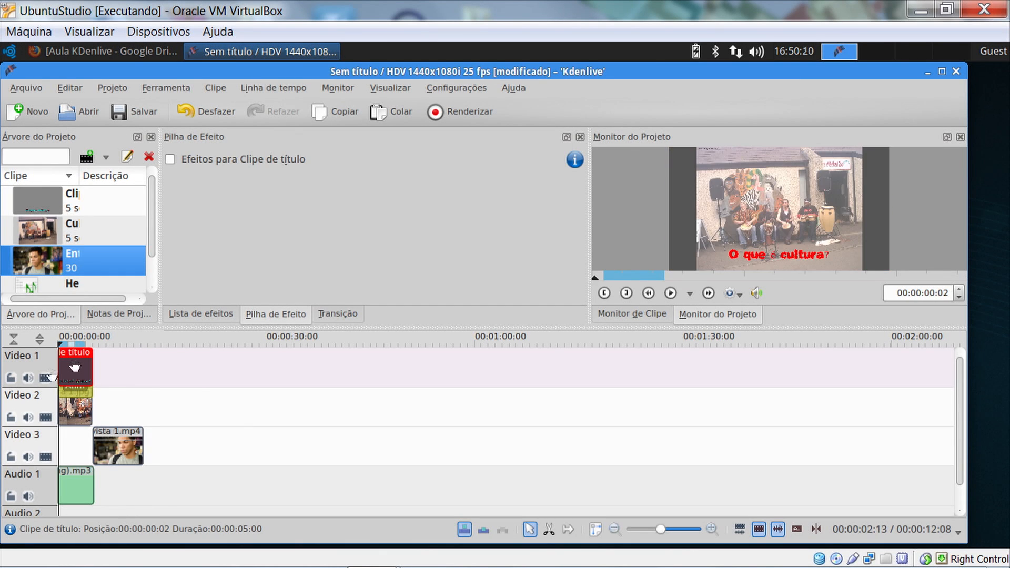
pyautogui.click(672, 294)
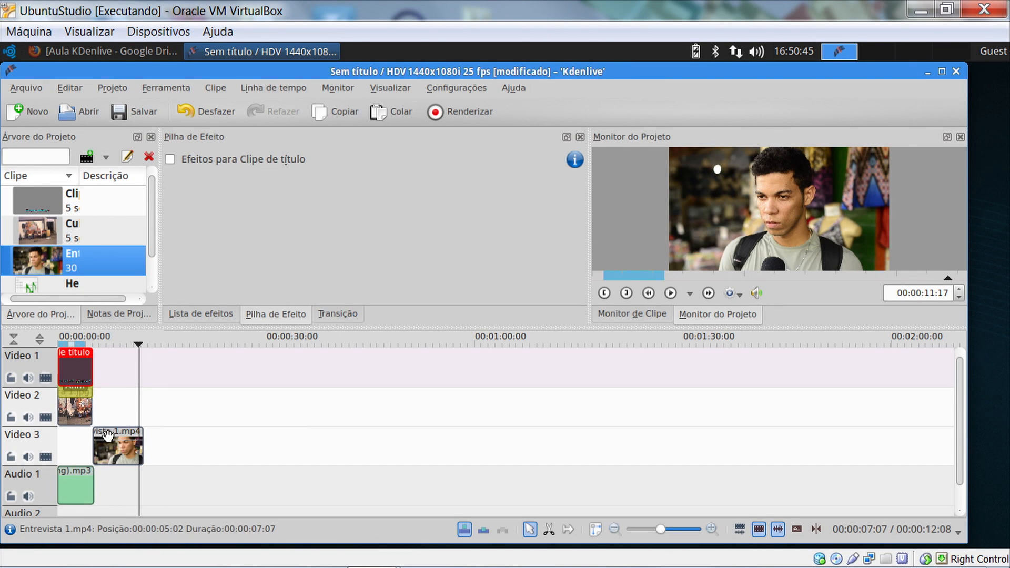
# Move the interview clip to start at about 00:00:04:04, overlapping the end of the opening image, and play the sequence from the start
pyautogui.moveTo(109, 437); pyautogui.dragTo(104, 443)
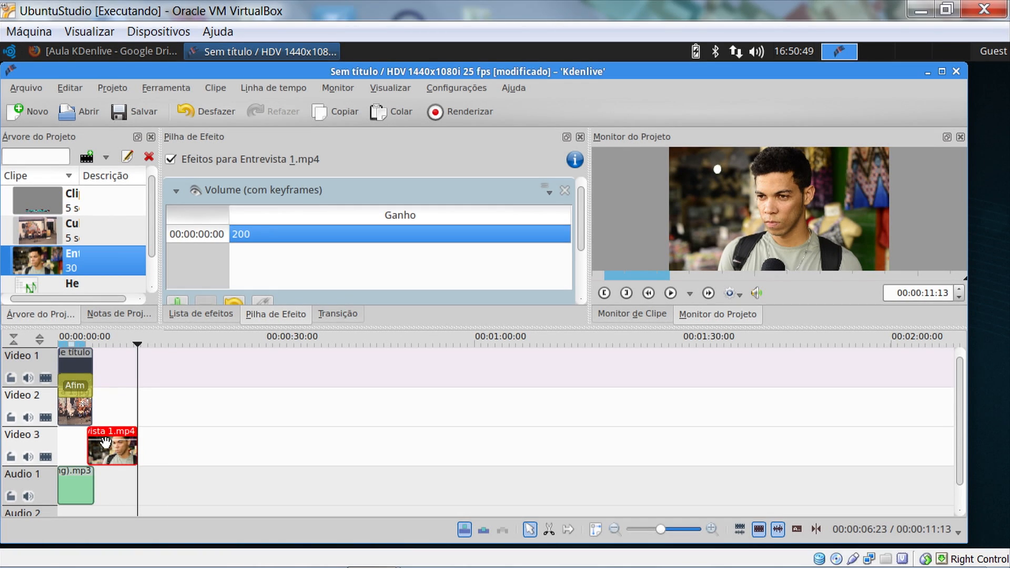
pyautogui.moveTo(102, 443); pyautogui.dragTo(102, 448)
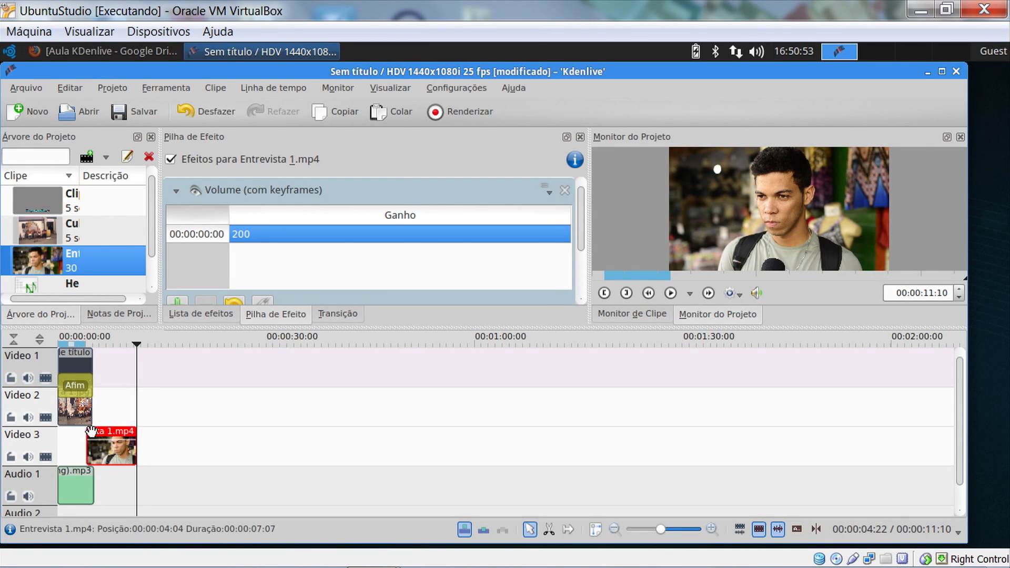
pyautogui.click(84, 396)
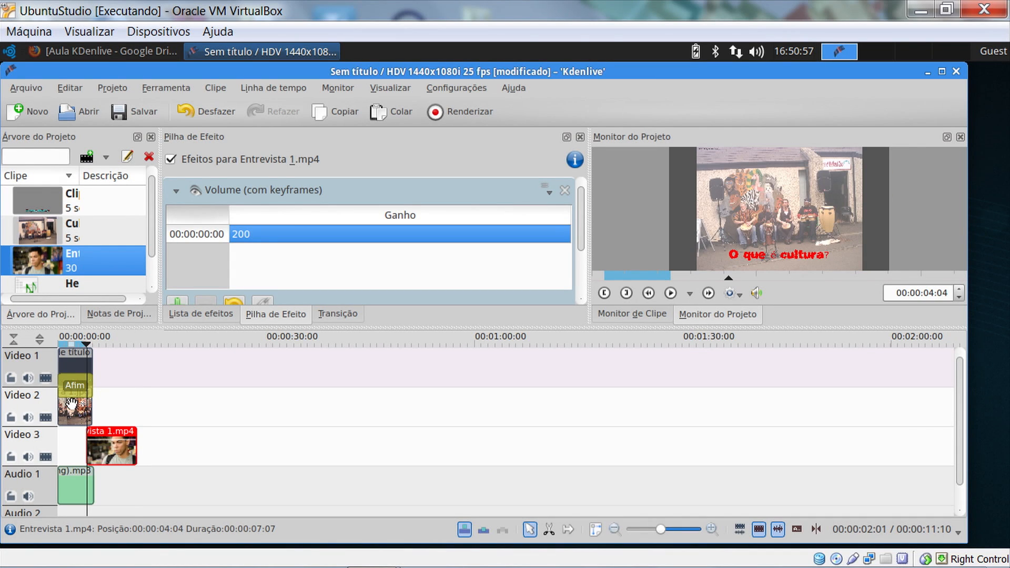
pyautogui.click(71, 404)
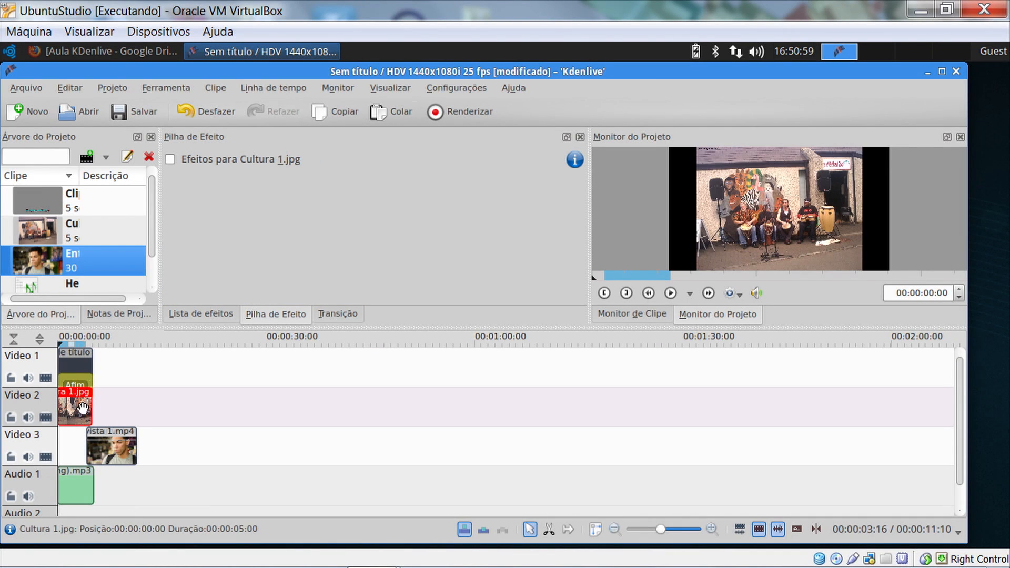
pyautogui.click(670, 293)
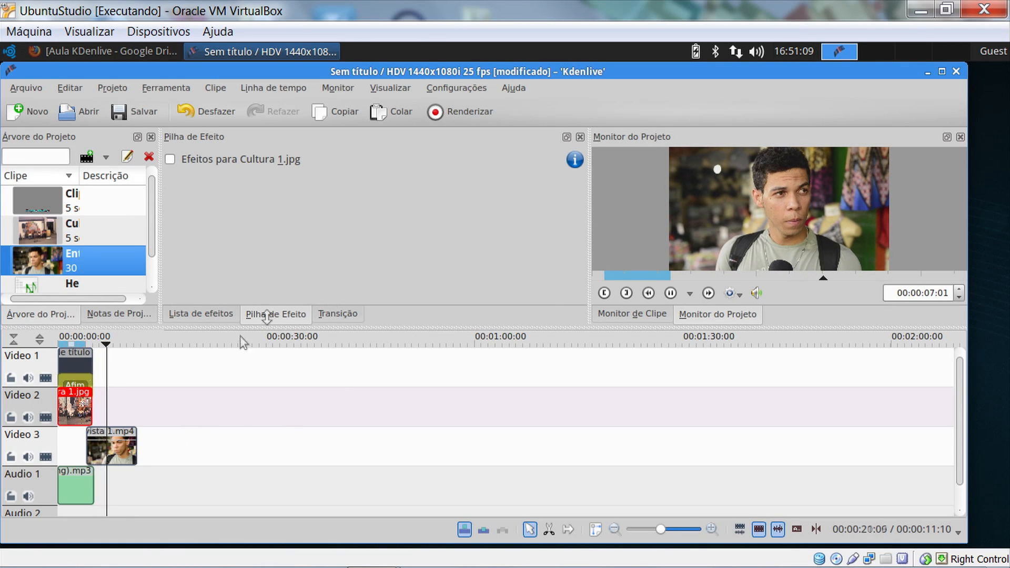
# Stop playback and move the Entrevista 1 clip on Video 3 to start at 00:00:04:21, near the end of the opening image
pyautogui.click(678, 296)
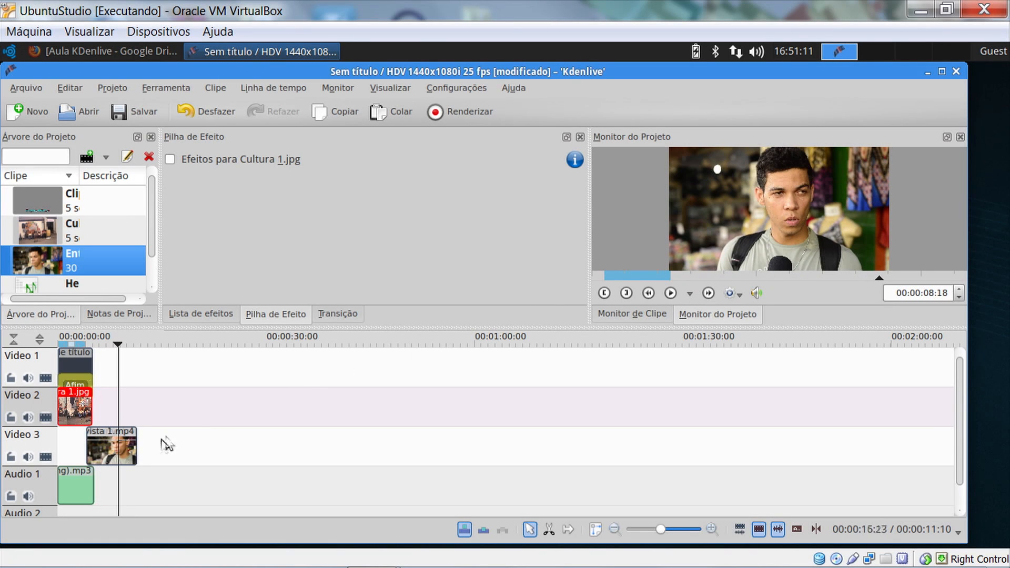
pyautogui.moveTo(112, 449); pyautogui.dragTo(116, 449)
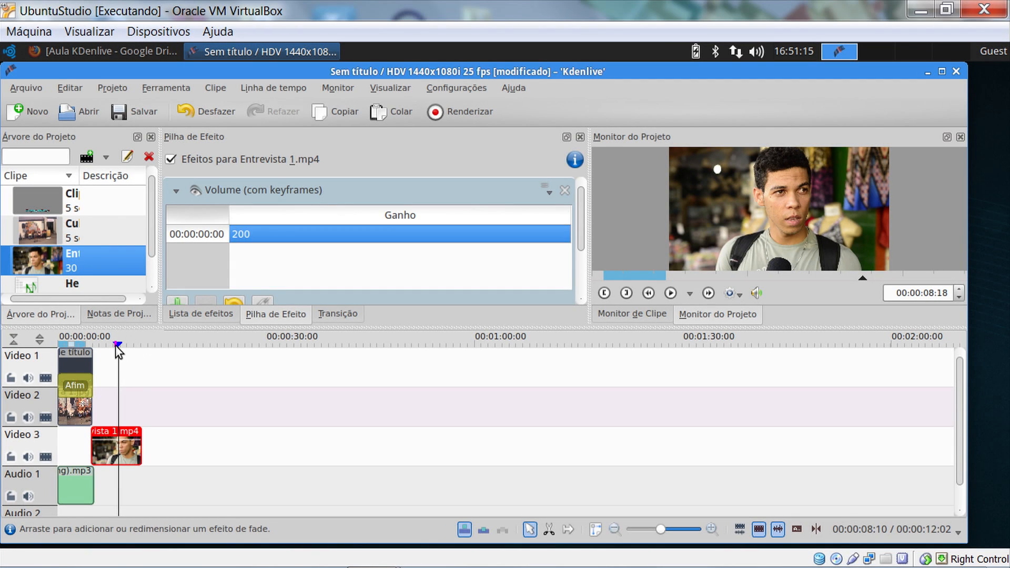
pyautogui.click(69, 362)
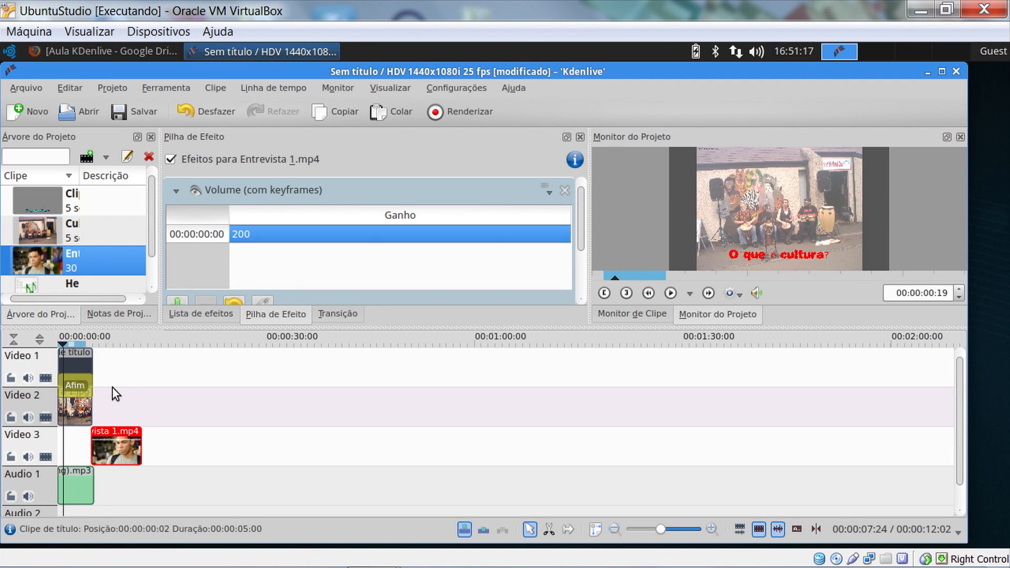
pyautogui.moveTo(153, 234); pyautogui.dragTo(169, 187)
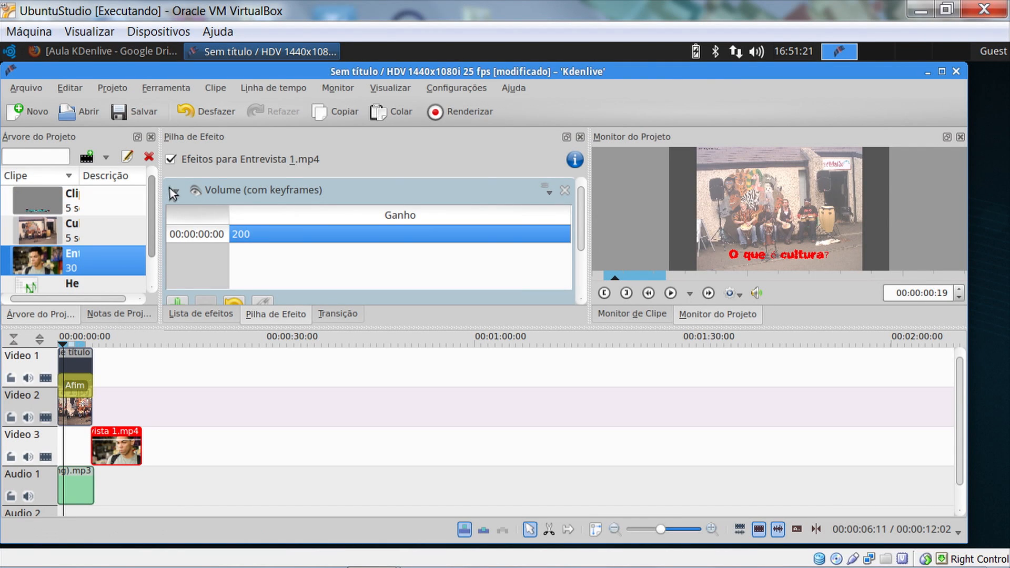
# Import Entrevista 2.mp4 from the Downloads folder and place it on Video 3 directly after the Entrevista 1 clip
pyautogui.click(107, 156)
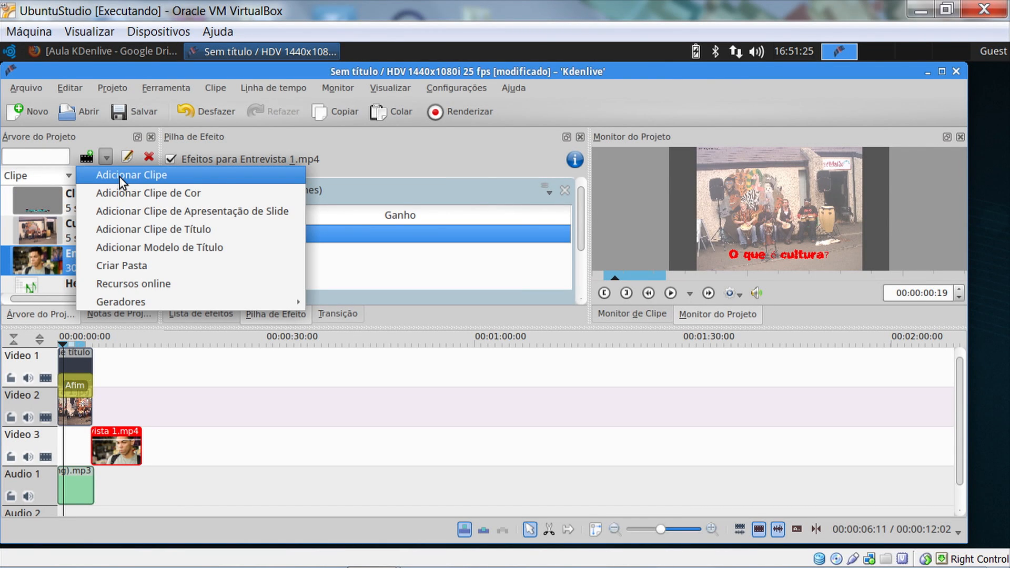
pyautogui.click(157, 174)
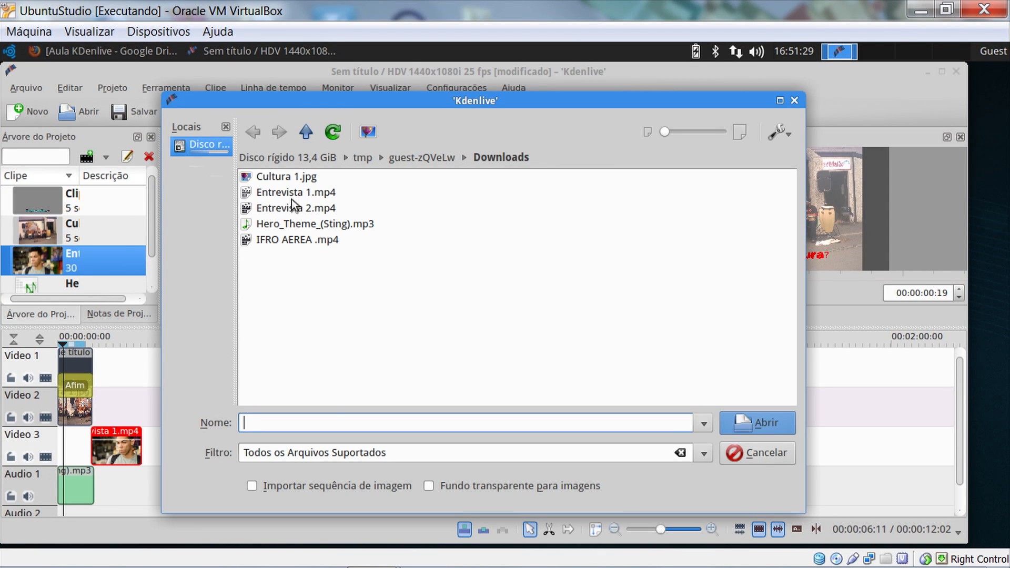
pyautogui.click(293, 206)
pyautogui.click(748, 421)
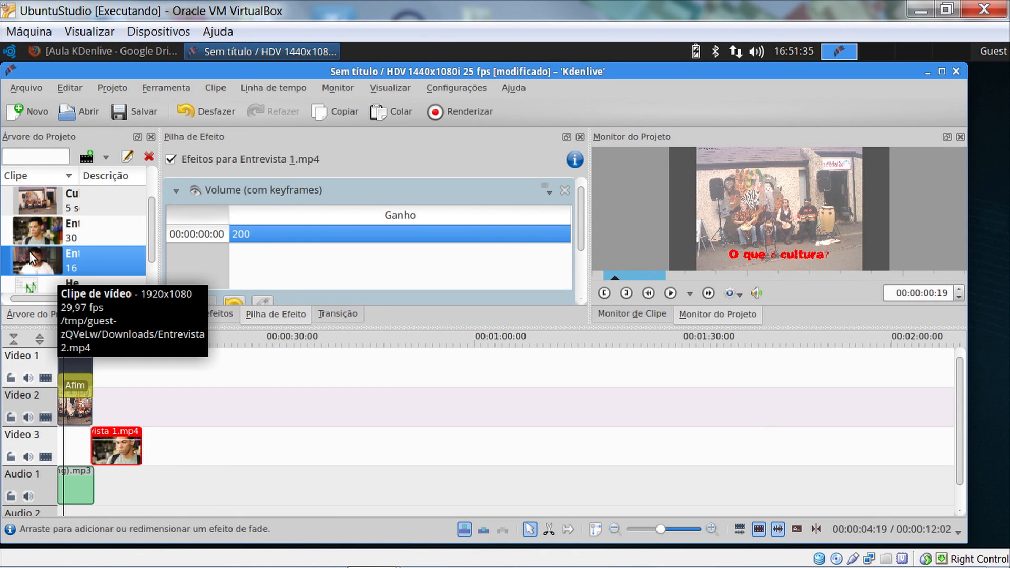
pyautogui.moveTo(30, 266); pyautogui.dragTo(153, 454)
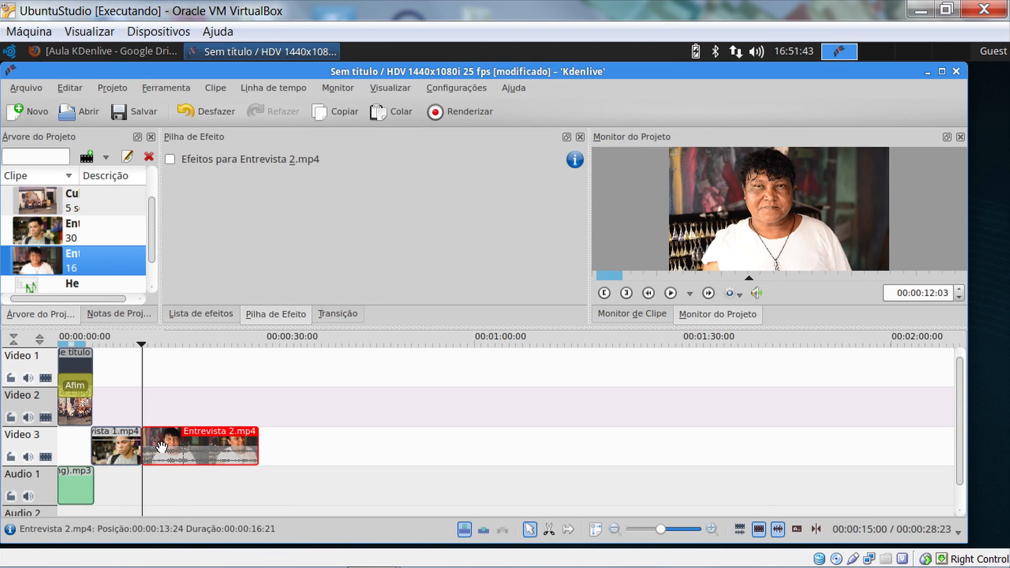
# Play the start of Entrevista 2 to check its sound, and apply the Volume (com keyframes) effect with a gain of 200
pyautogui.click(672, 294)
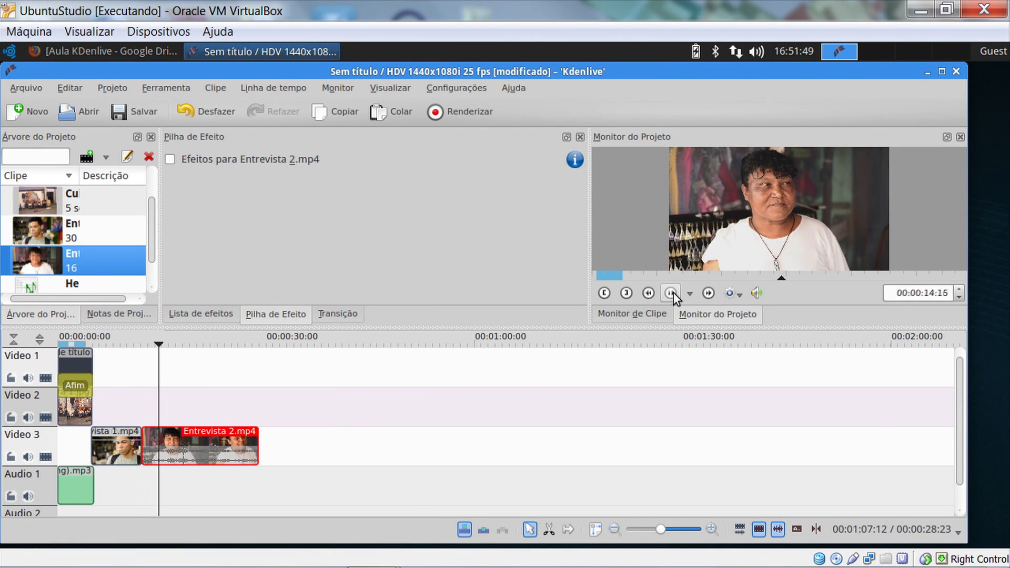
pyautogui.click(671, 293)
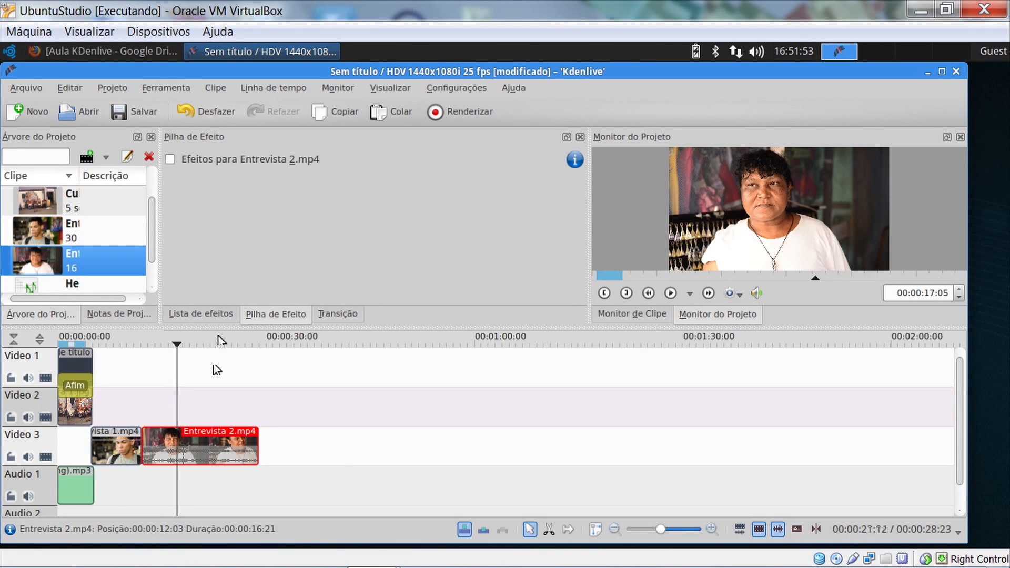
pyautogui.click(221, 313)
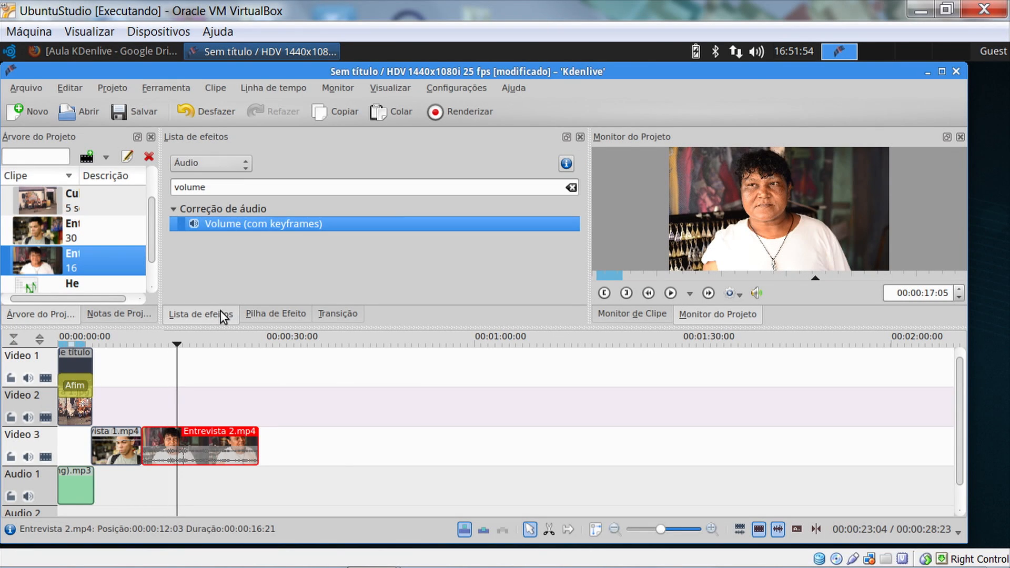
pyautogui.doubleClick(251, 223)
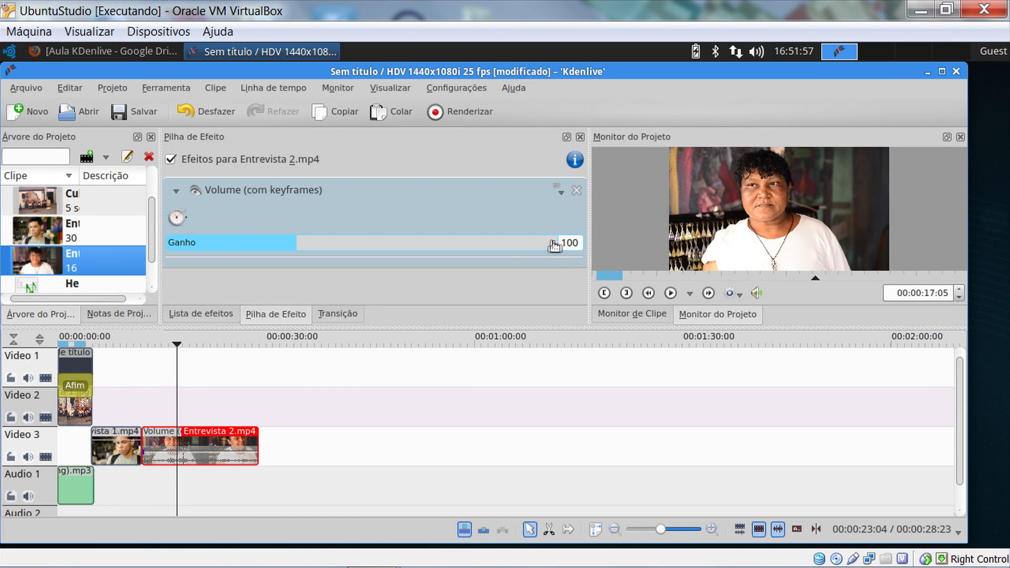
pyautogui.click(583, 243)
pyautogui.write('200')
pyautogui.press('Return')
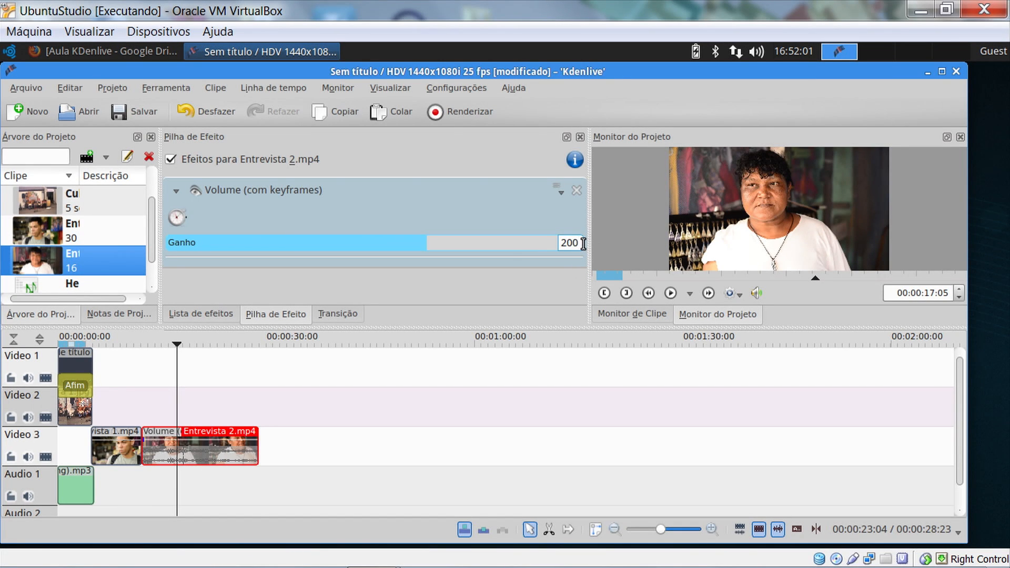
# Play Entrevista 2 to judge its loudness, raise the volume gain to 300 and listen to the rest of the clip
pyautogui.click(670, 293)
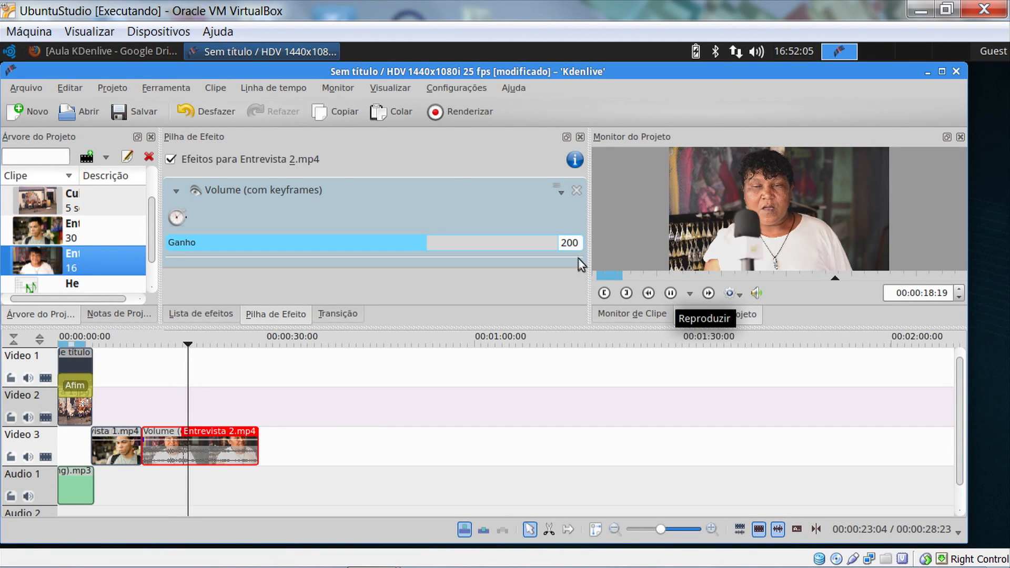
pyautogui.doubleClick(571, 243)
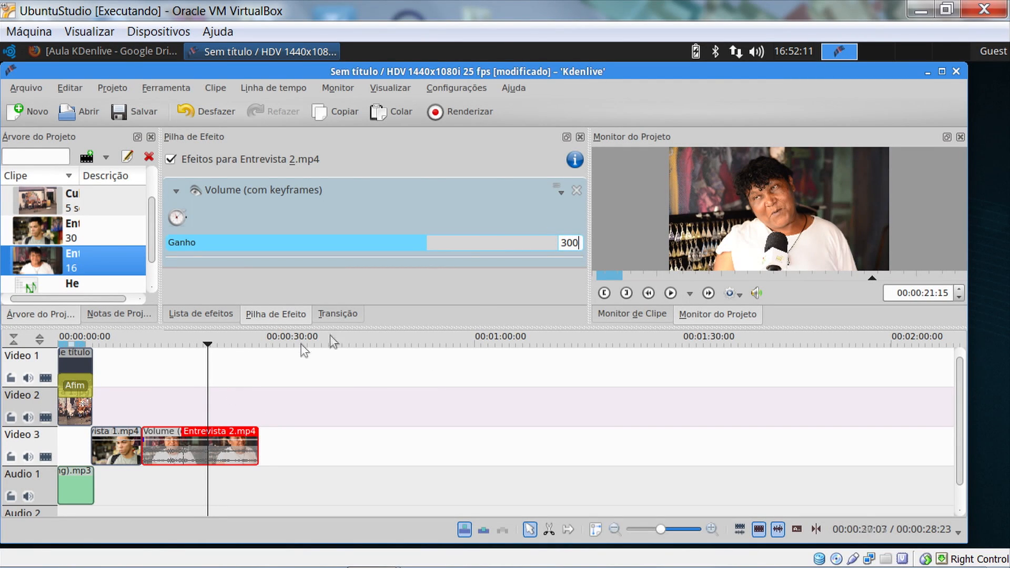
pyautogui.press('Return')
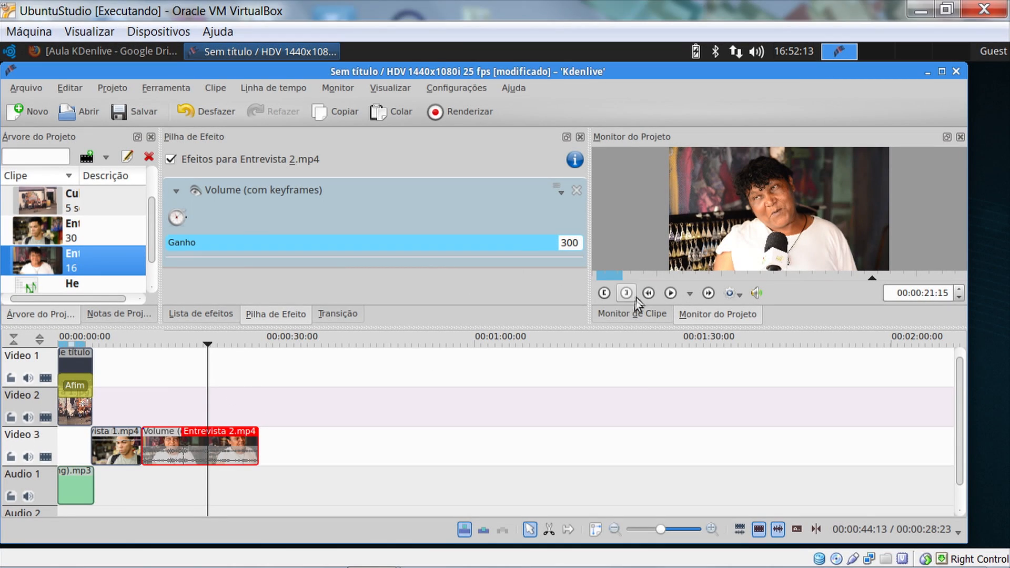
pyautogui.click(670, 293)
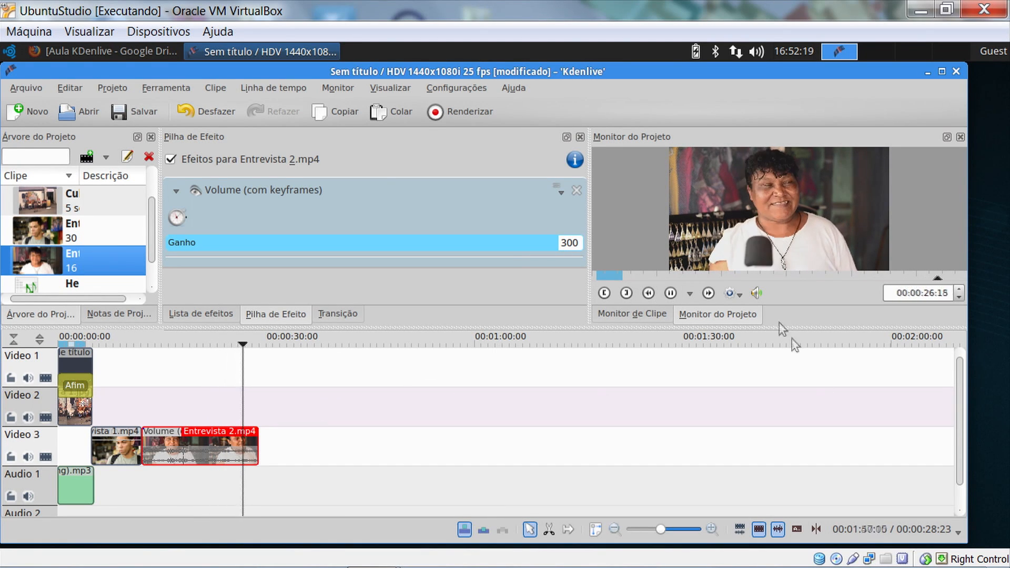
pyautogui.click(670, 294)
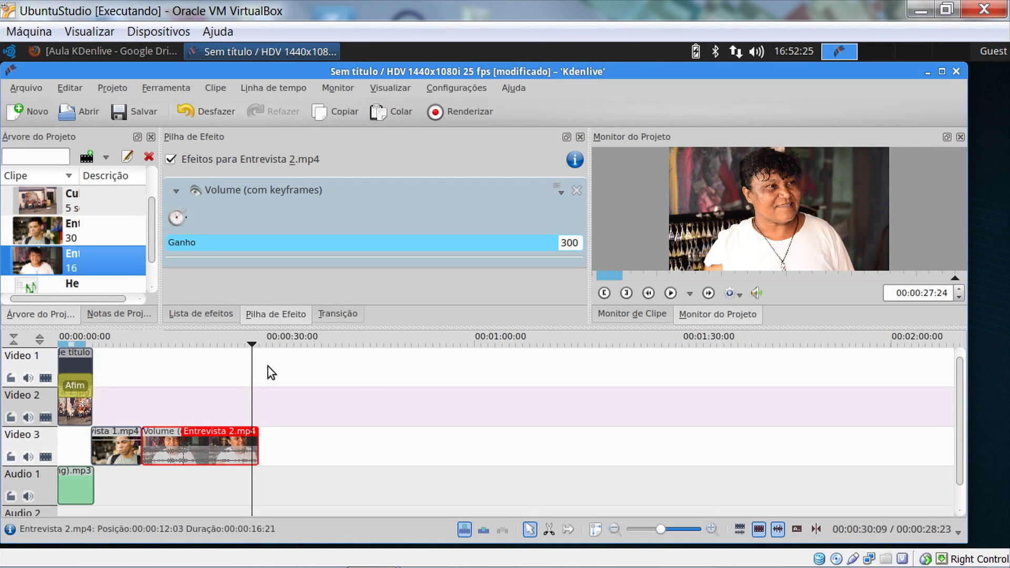
# Replay the beginning of Entrevista 2 several times to find where its useful part begins
pyautogui.press('Home')
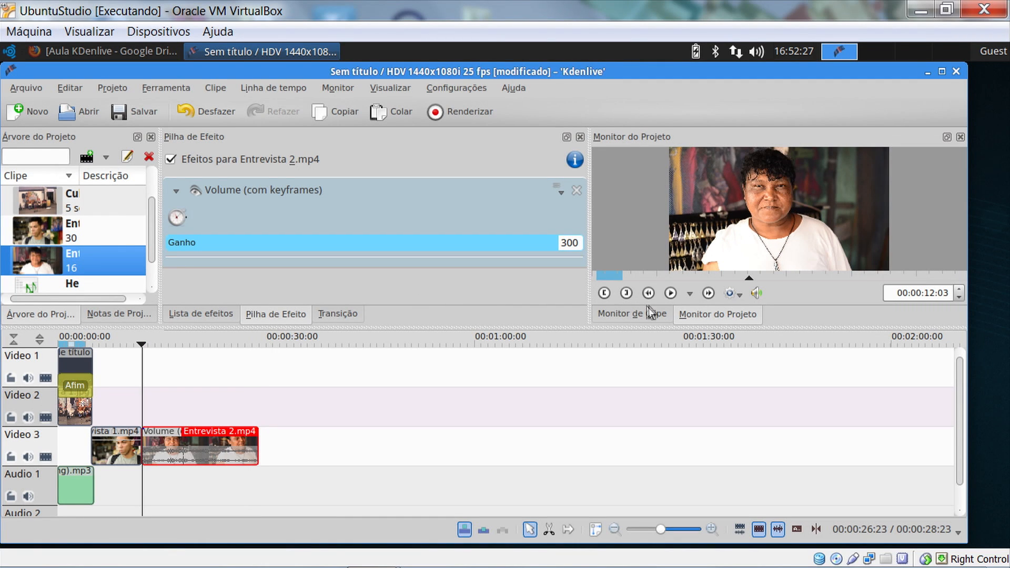
pyautogui.click(671, 293)
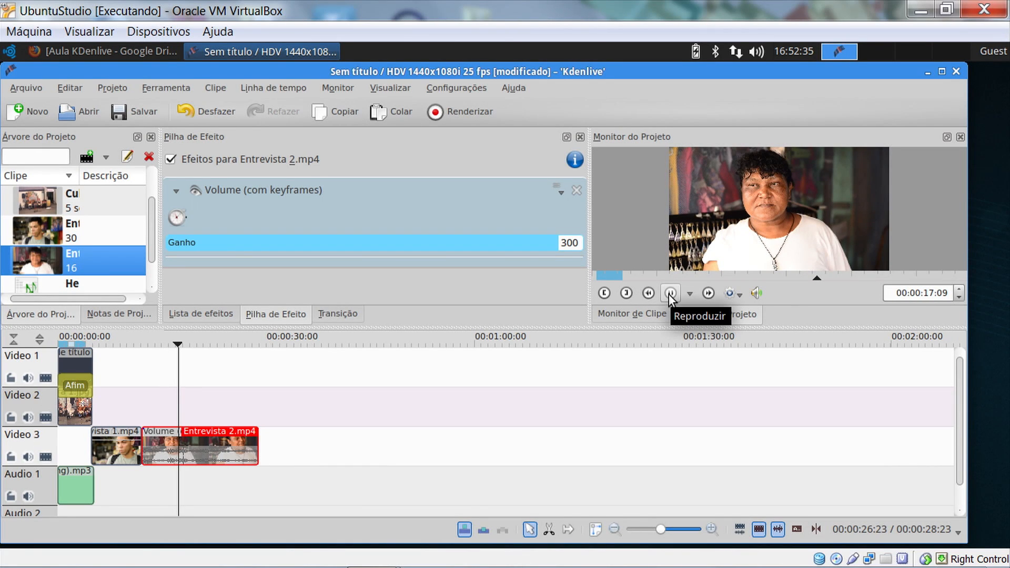
pyautogui.click(670, 296)
pyautogui.click(648, 293)
pyautogui.click(671, 294)
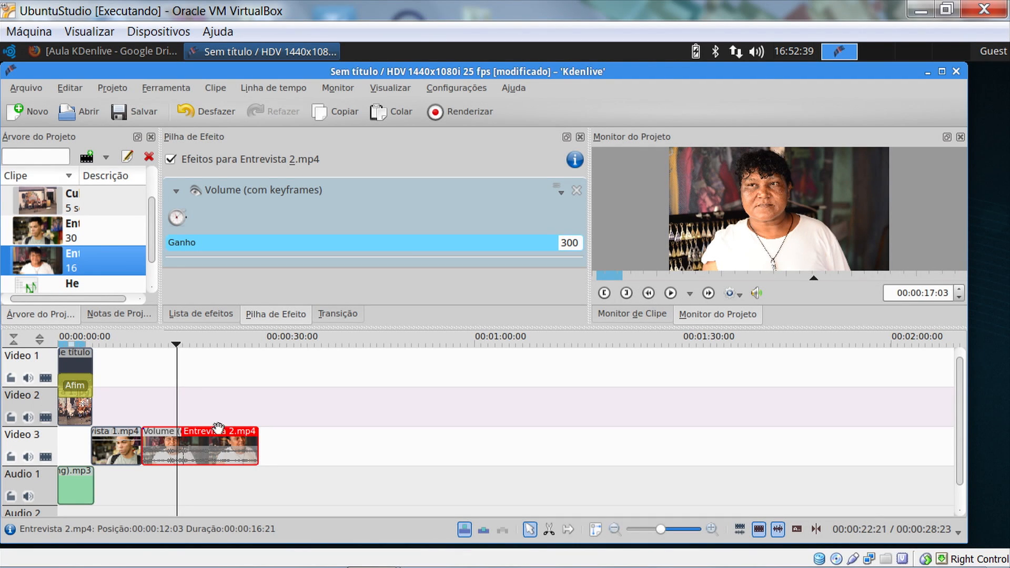
pyautogui.press('Home')
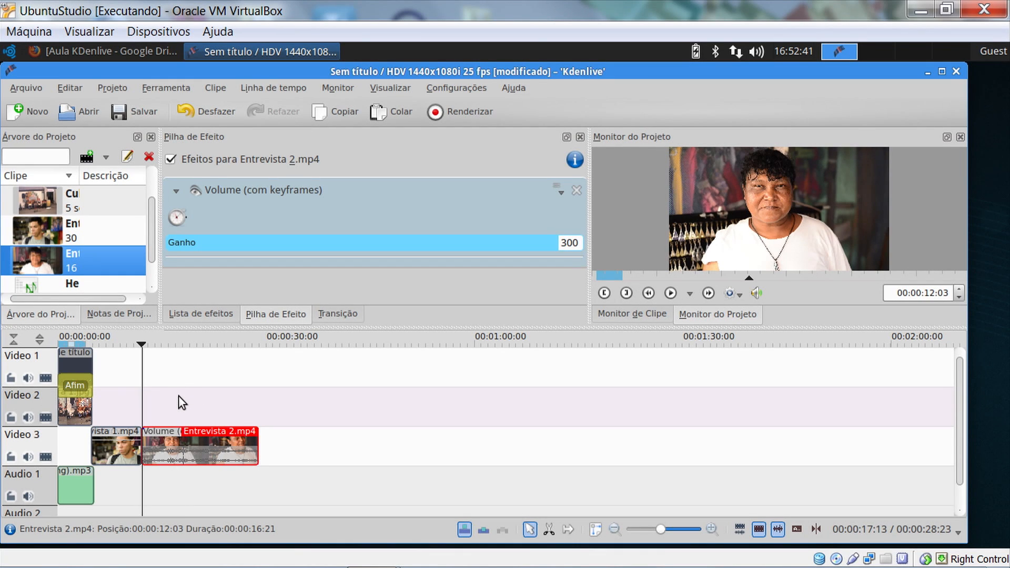
pyautogui.click(672, 294)
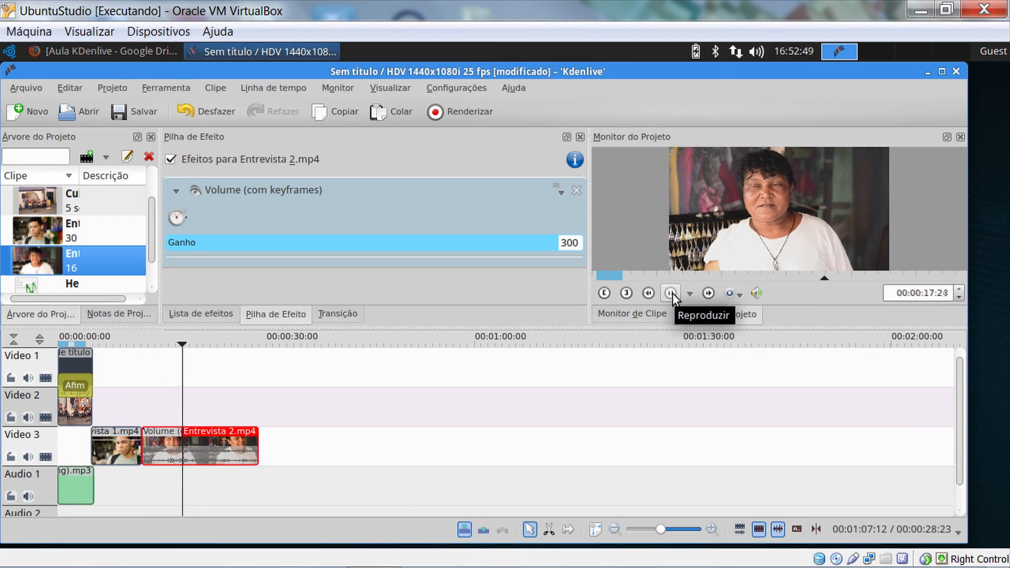
pyautogui.click(671, 294)
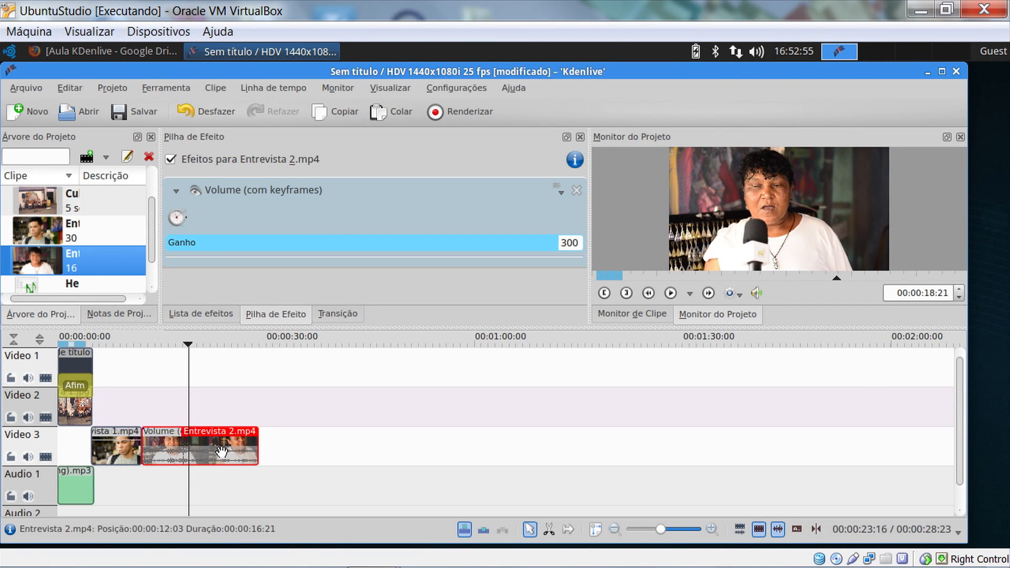
pyautogui.press('Home')
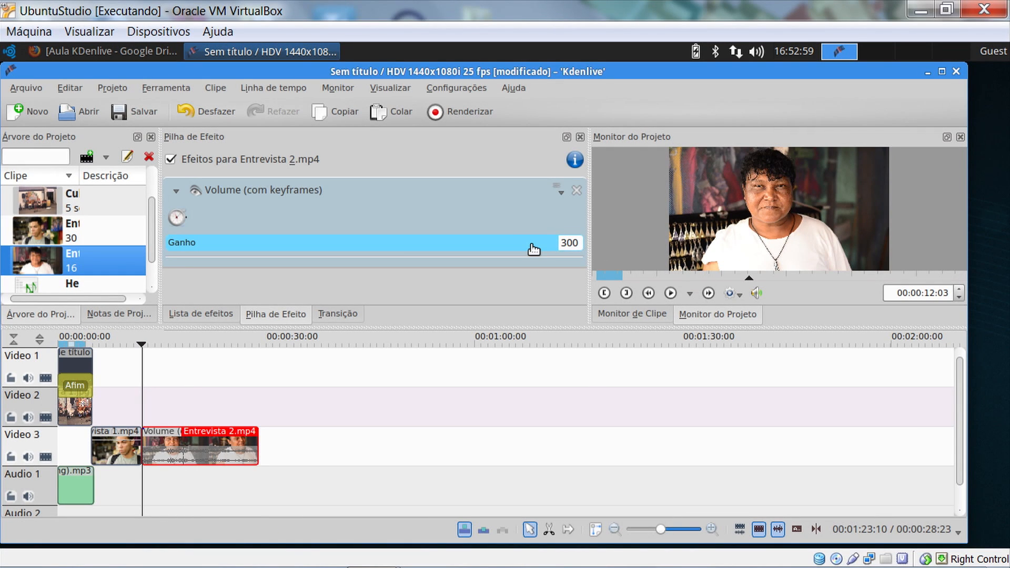
# Raise the system sound volume to maximum and play Entrevista 2 from its beginning again
pyautogui.click(757, 52)
pyautogui.moveTo(898, 90); pyautogui.dragTo(913, 90)
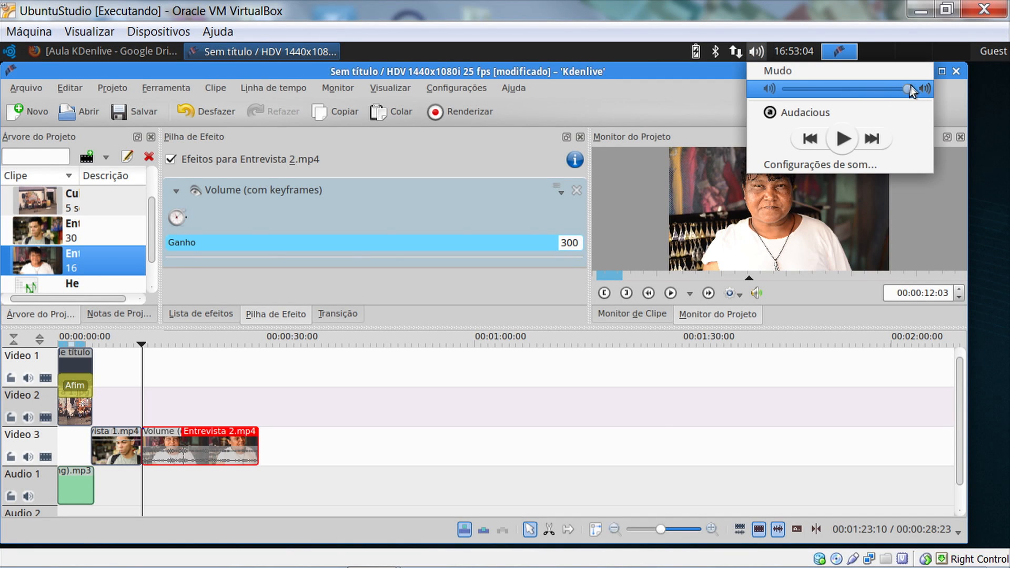
pyautogui.click(671, 296)
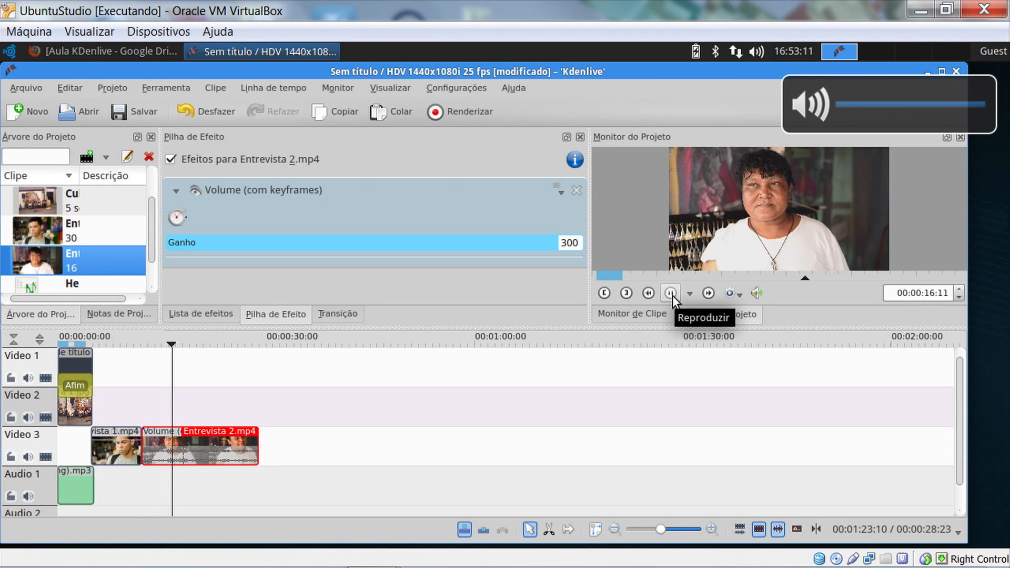
pyautogui.click(671, 293)
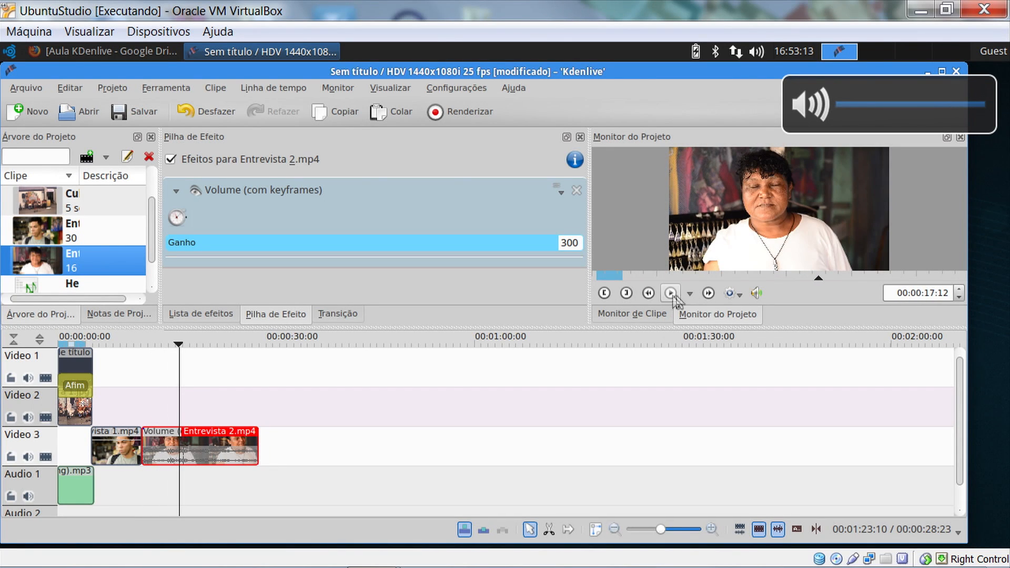
# Position the playhead at 00:00:16:23 and split the Entrevista 2 clip there
pyautogui.click(811, 286)
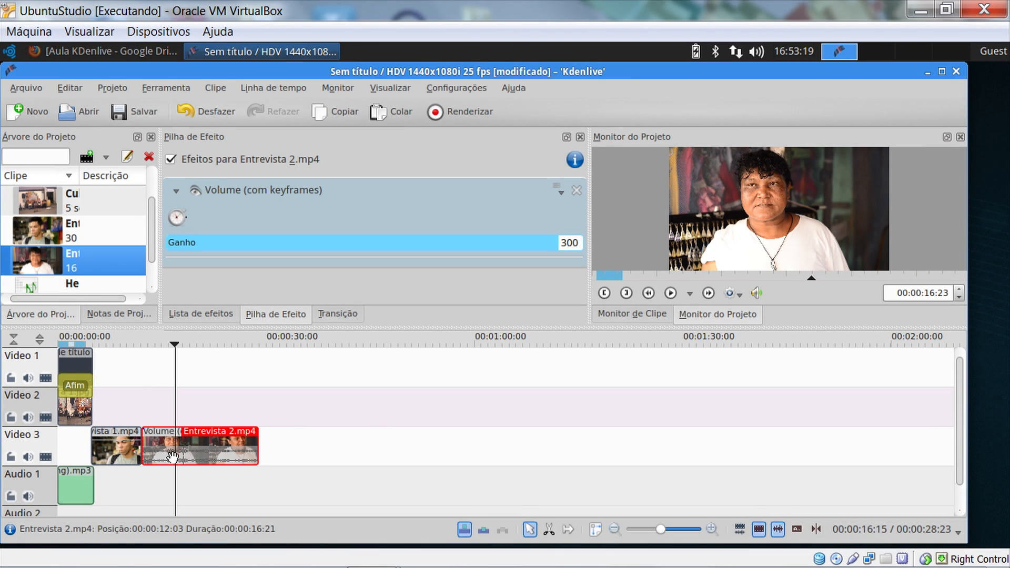
pyautogui.click(550, 530)
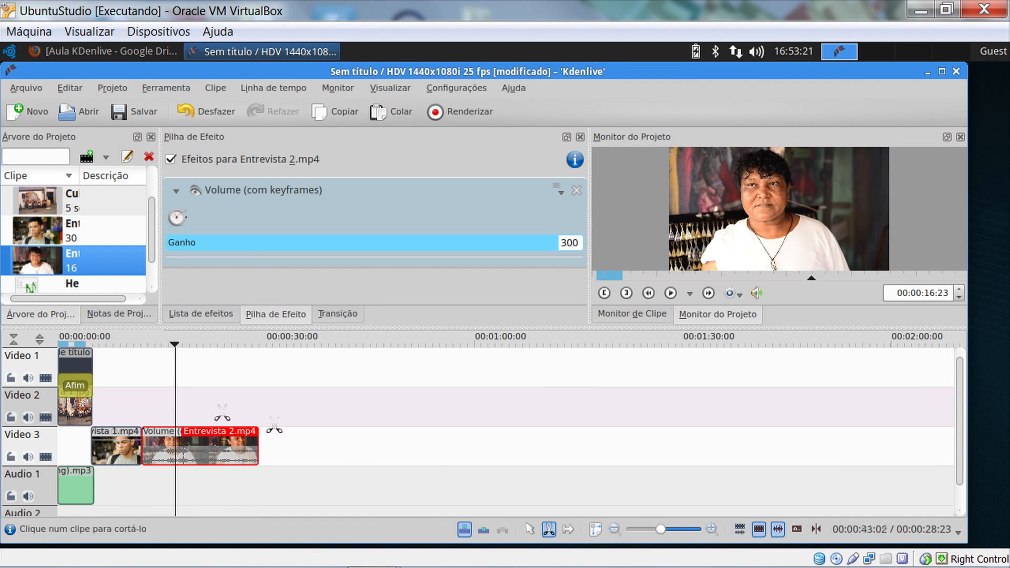
pyautogui.click(175, 452)
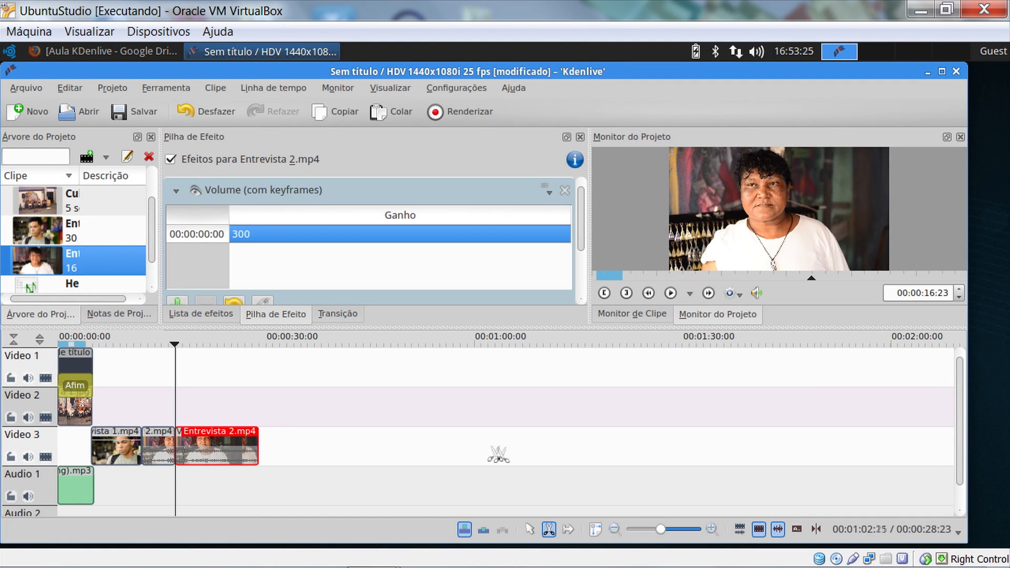
pyautogui.click(529, 530)
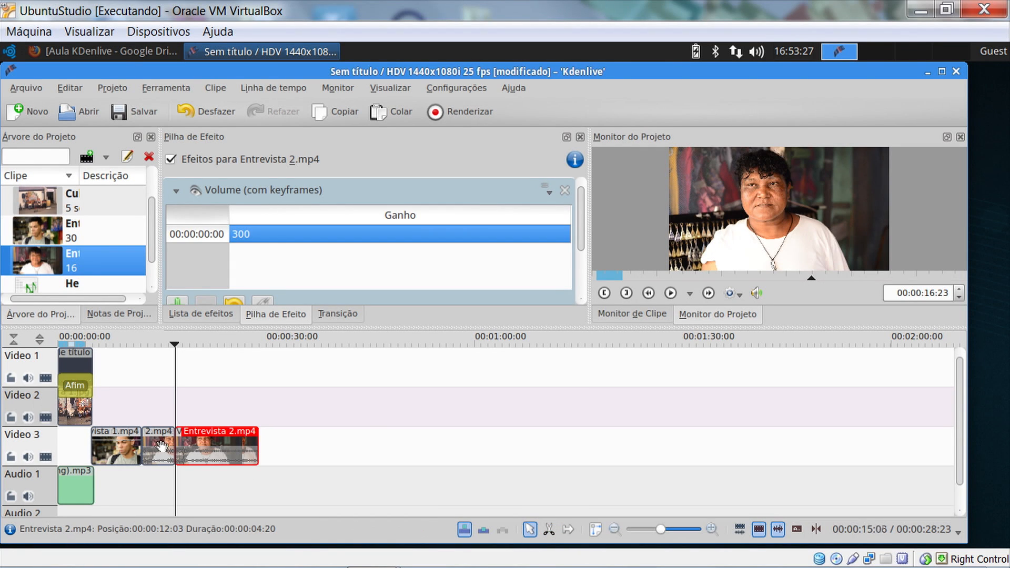
# Delete the first segment of Entrevista 2 and move the remaining part to 00:00:12:03, directly after Entrevista 1
pyautogui.click(156, 446)
pyautogui.press('Delete')
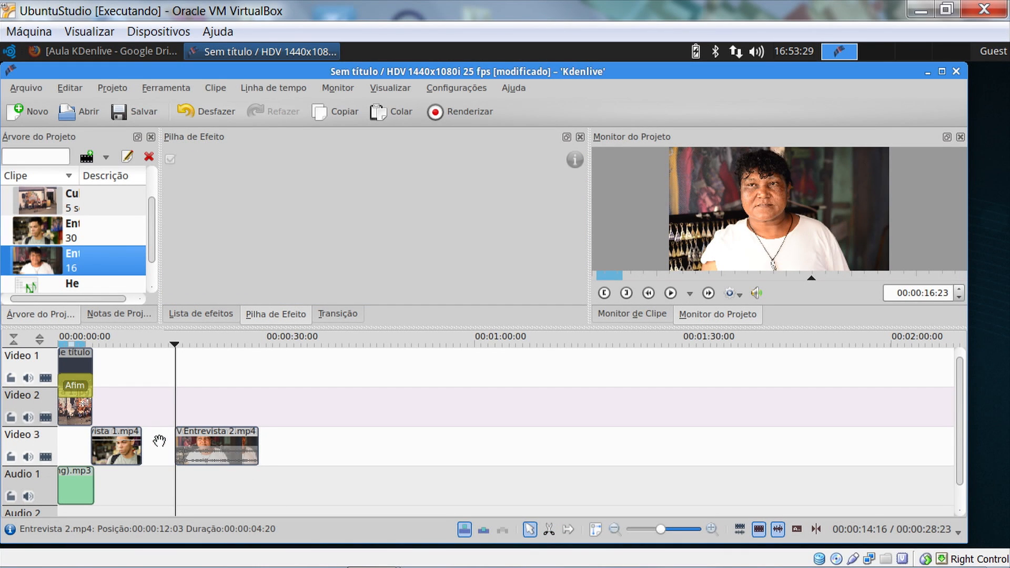
pyautogui.moveTo(186, 457); pyautogui.dragTo(152, 458)
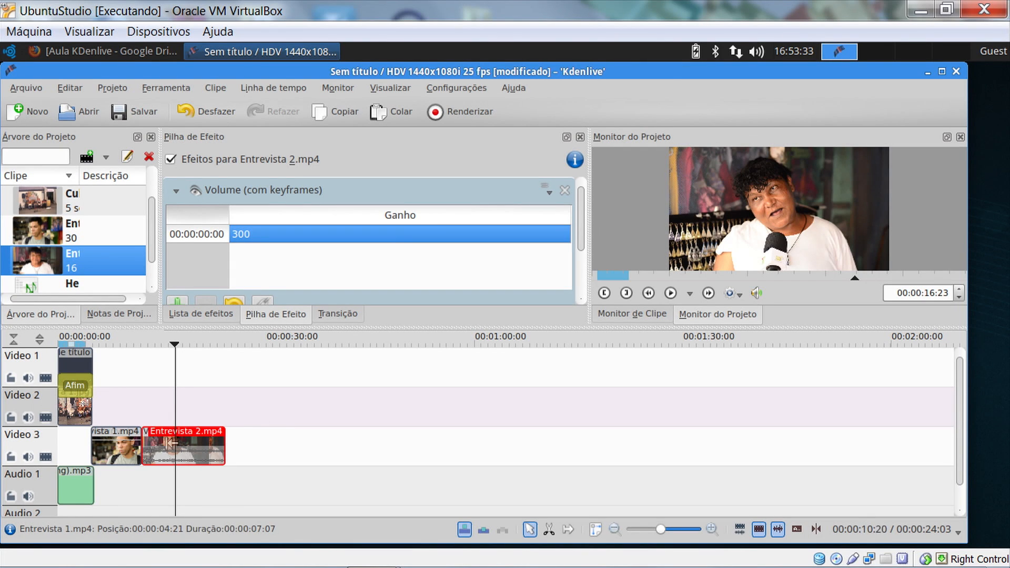
pyautogui.click(172, 441)
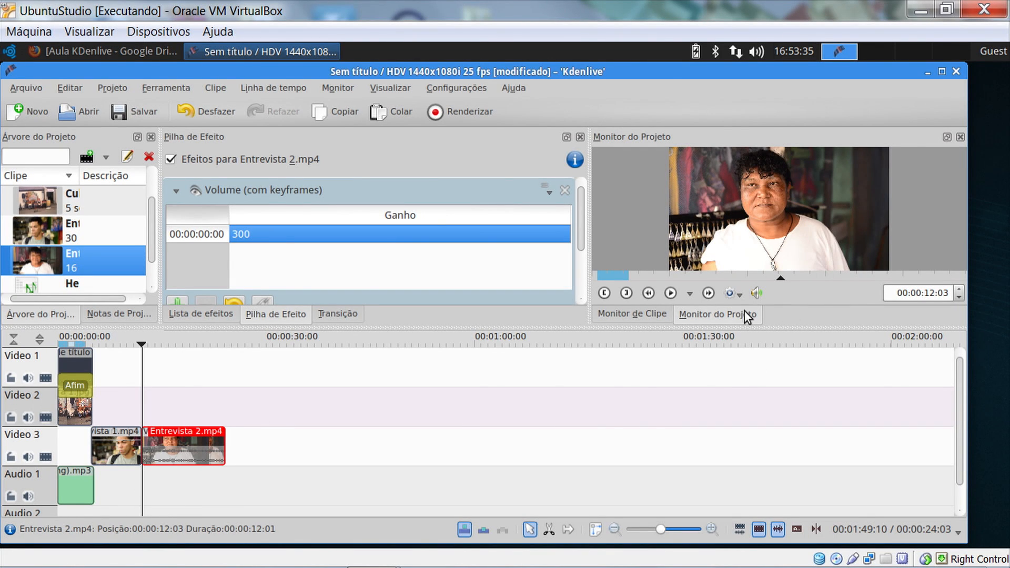
# Play Entrevista 2 from 00:00:12:03 to about 00:00:21:00 and split the clip near that point
pyautogui.click(671, 294)
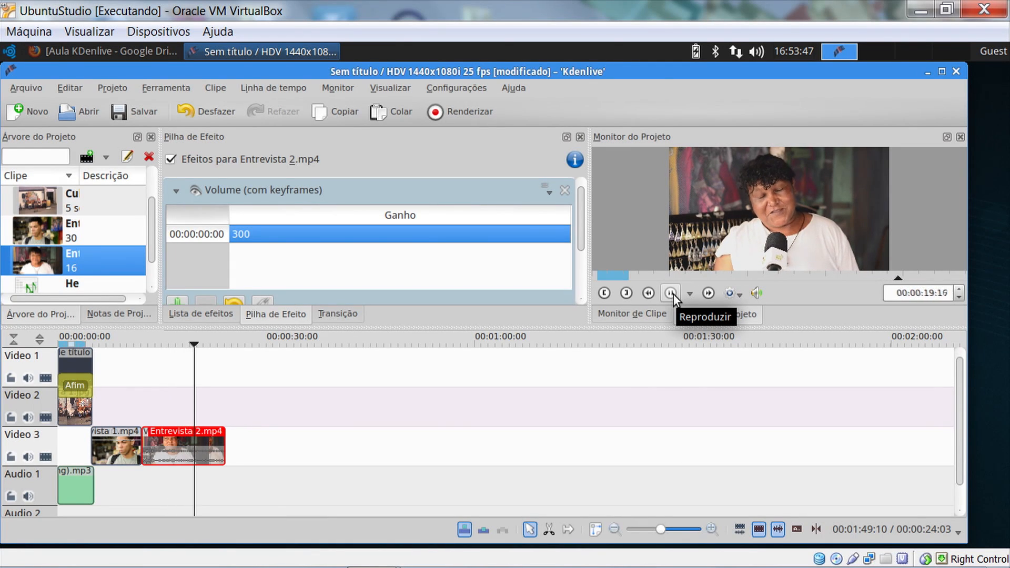
pyautogui.click(672, 293)
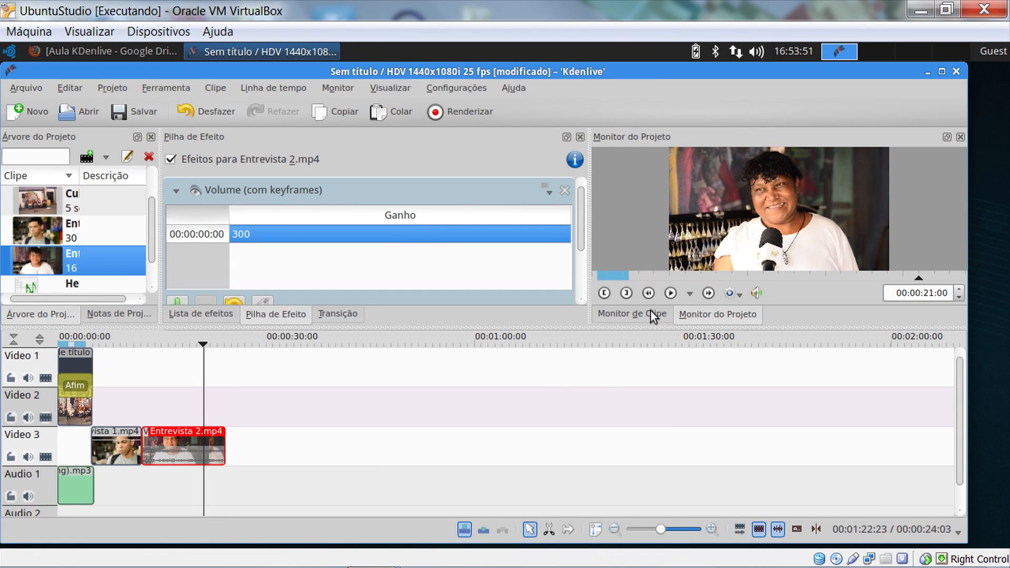
pyautogui.click(549, 530)
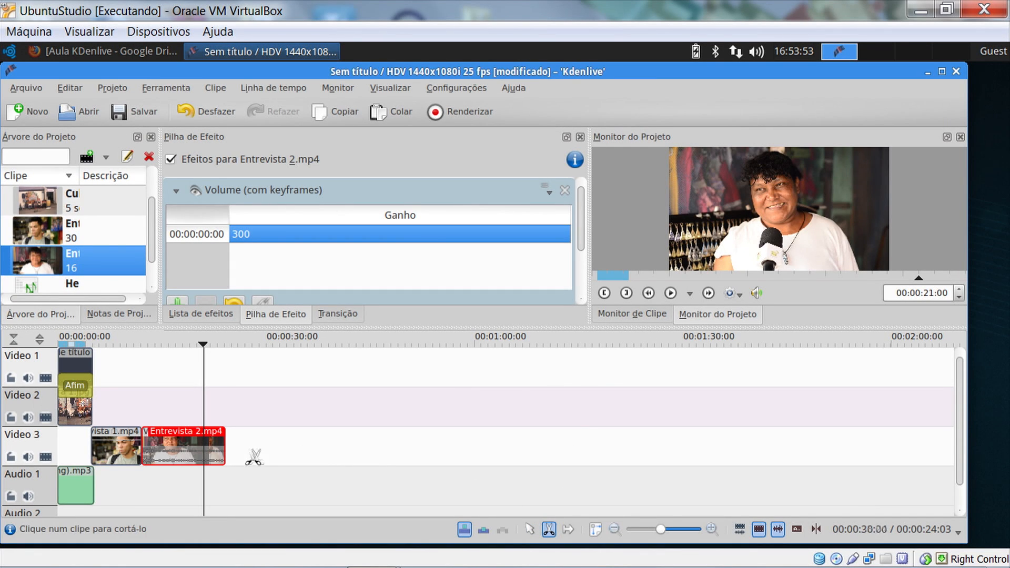
pyautogui.click(201, 454)
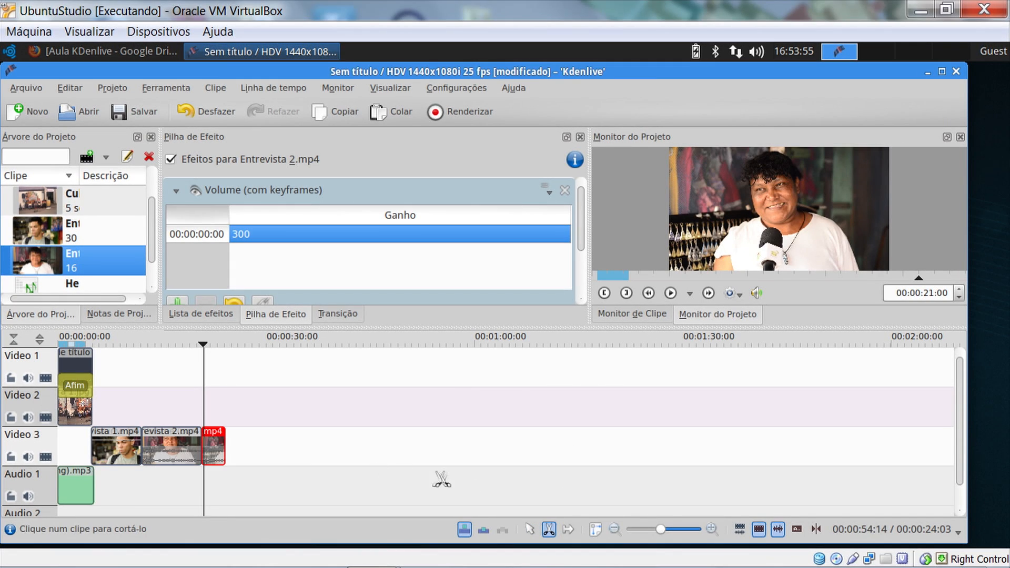
# Pull the trailing segment of Entrevista 2 away from the rest of the clip and delete it
pyautogui.click(530, 530)
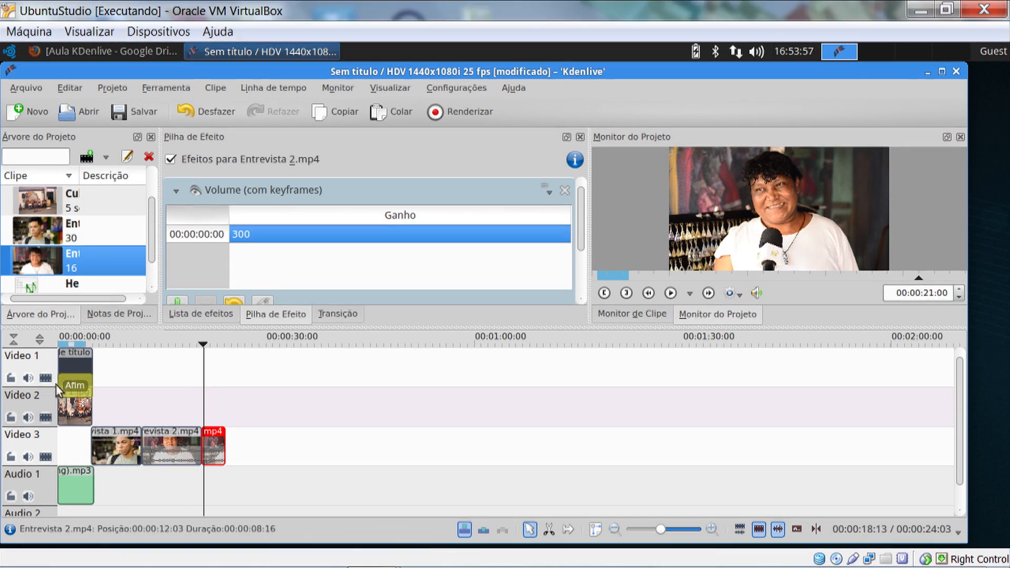
pyautogui.moveTo(216, 445); pyautogui.dragTo(265, 446)
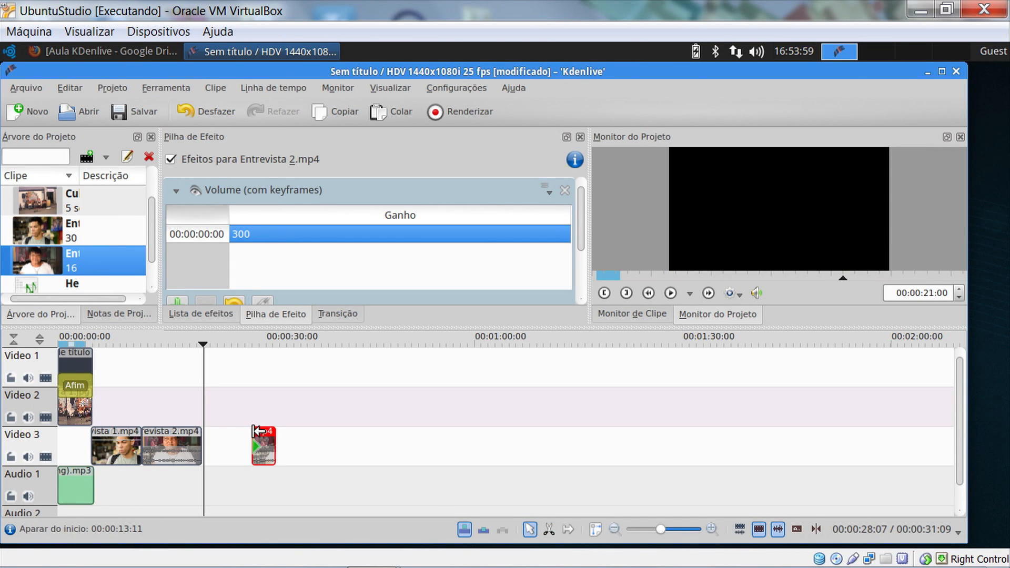
pyautogui.press('Delete')
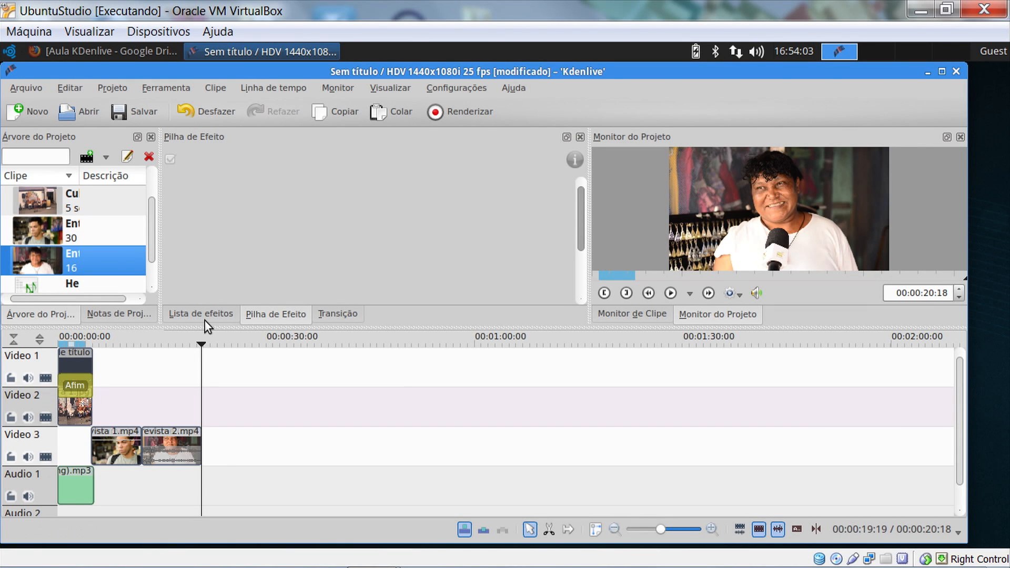
# Play the whole edit from the title clip through to the end of Entrevista 2
pyautogui.click(100, 365)
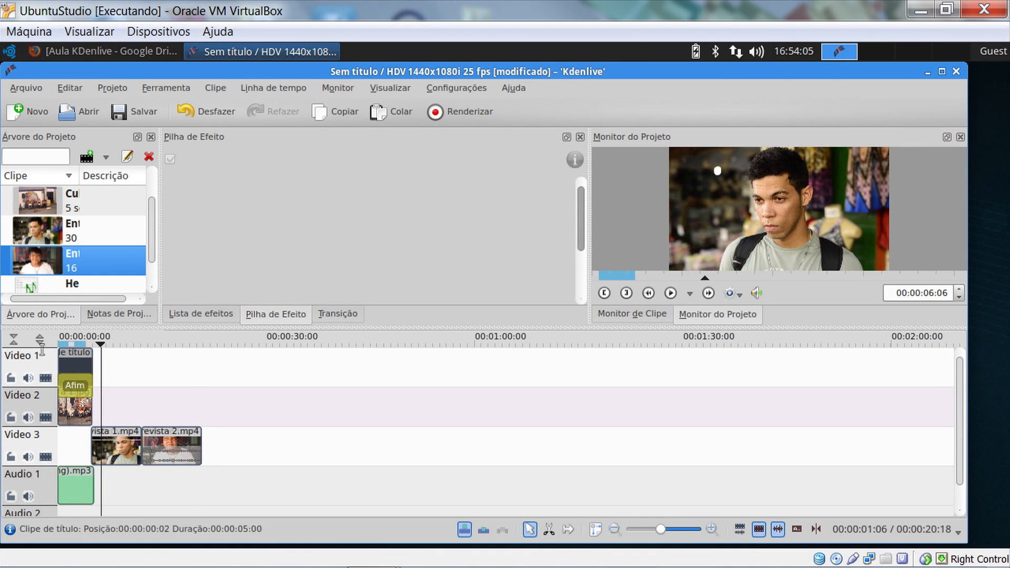
pyautogui.click(77, 363)
pyautogui.press('Home')
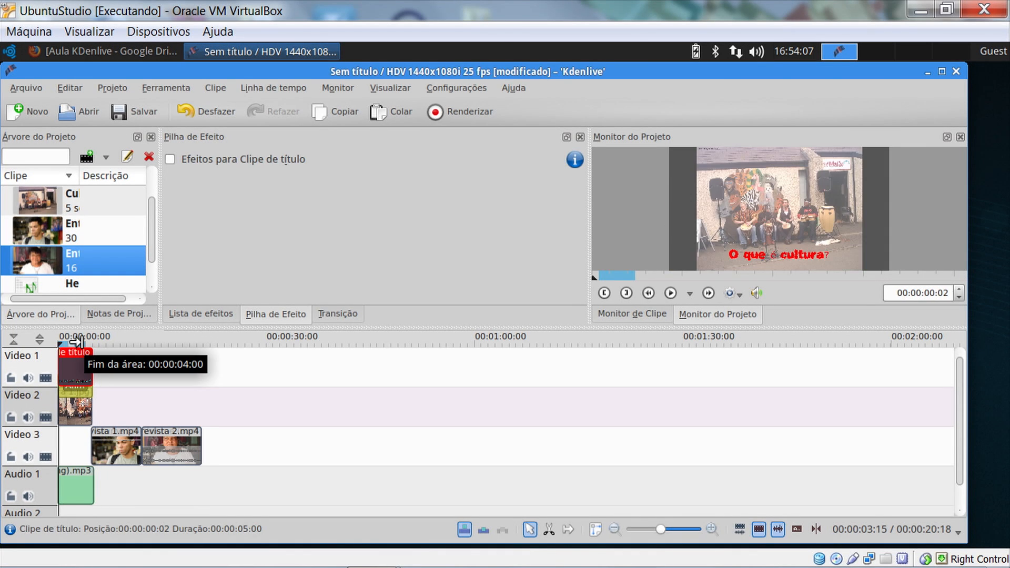
pyautogui.click(672, 292)
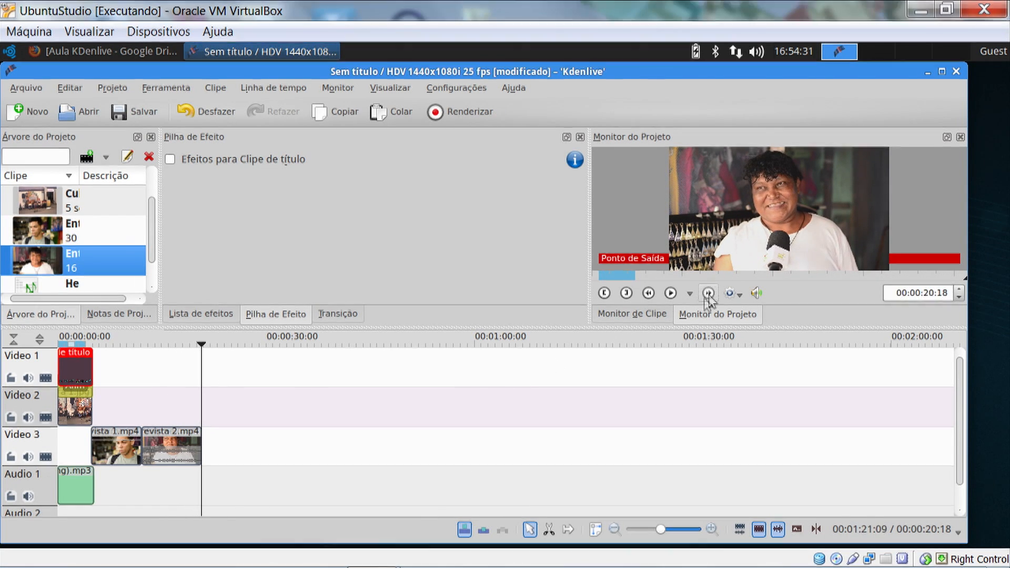
pyautogui.click(671, 293)
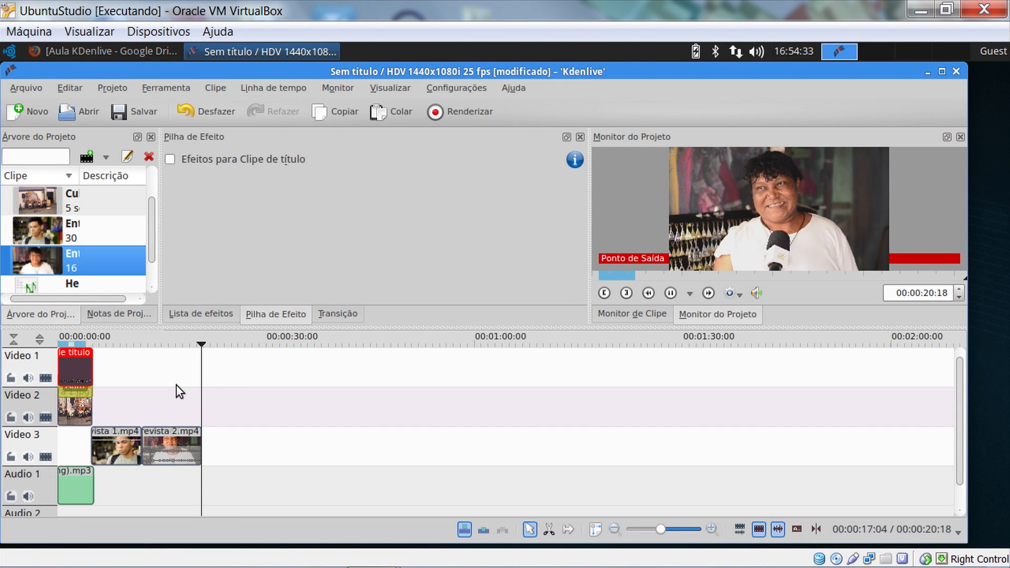
# Select the Hero_Theme_(Sting).mp3 clip and play the opening from the start to check the music's loudness
pyautogui.click(180, 408)
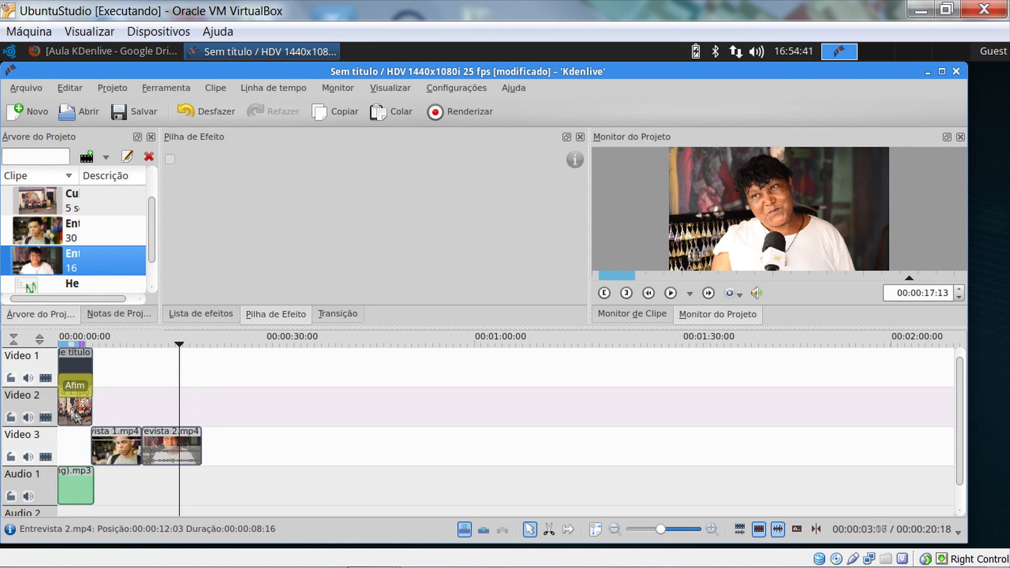
pyautogui.press('Home')
pyautogui.click(71, 487)
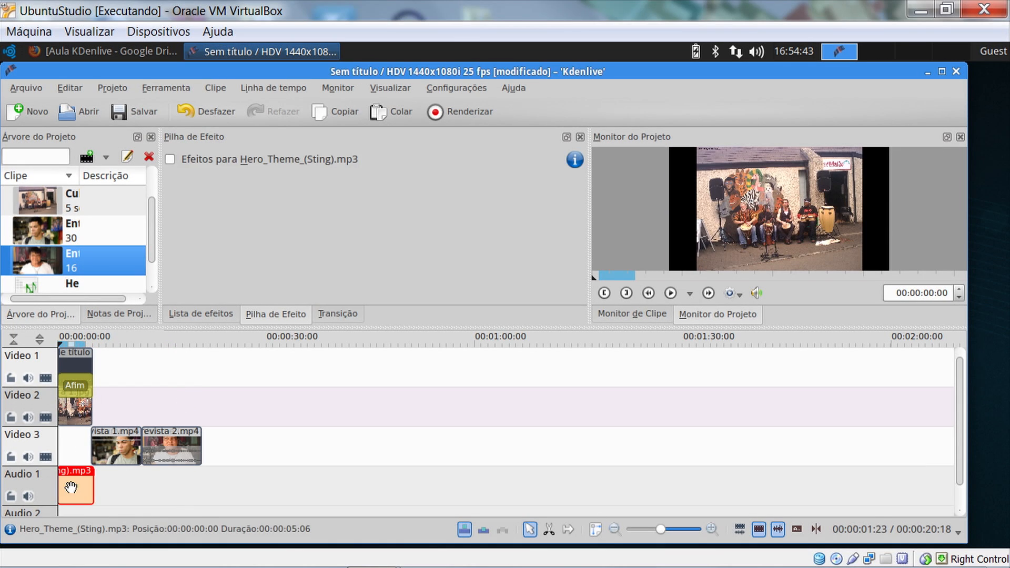
pyautogui.click(676, 294)
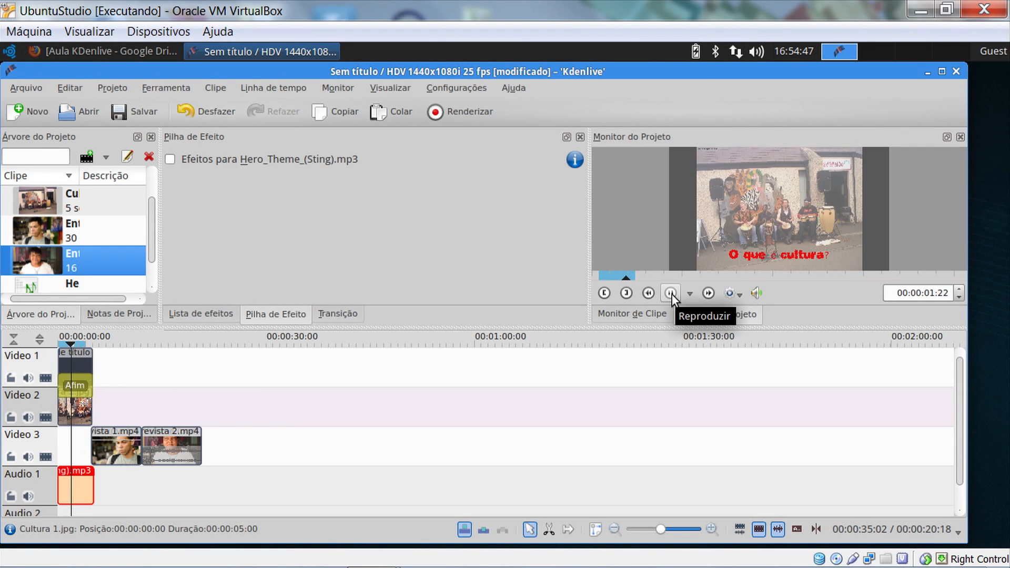
pyautogui.click(671, 293)
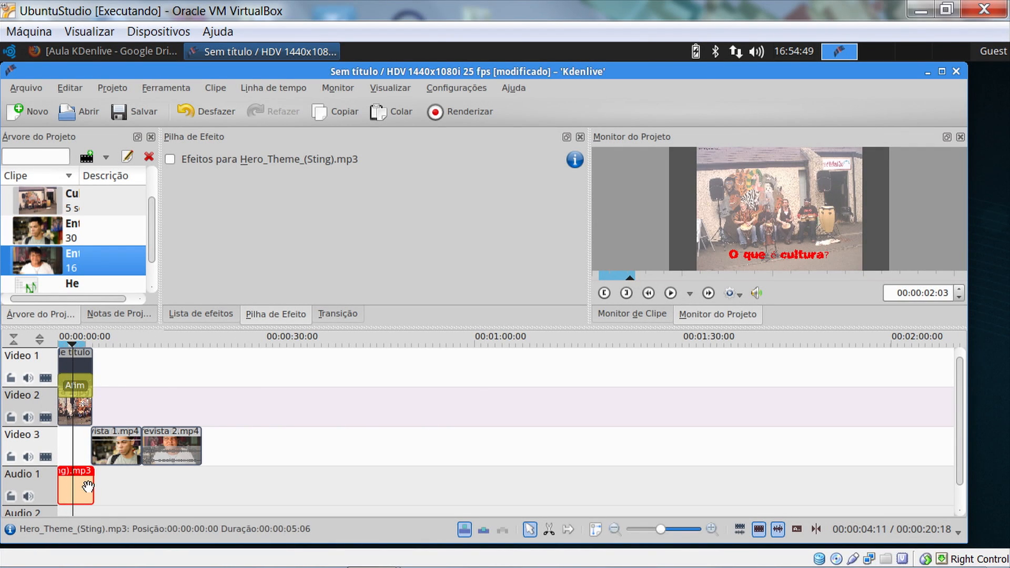
# Add the Volume (com keyframes) effect to Hero_Theme_(Sting).mp3 and set its gain to 30
pyautogui.click(207, 317)
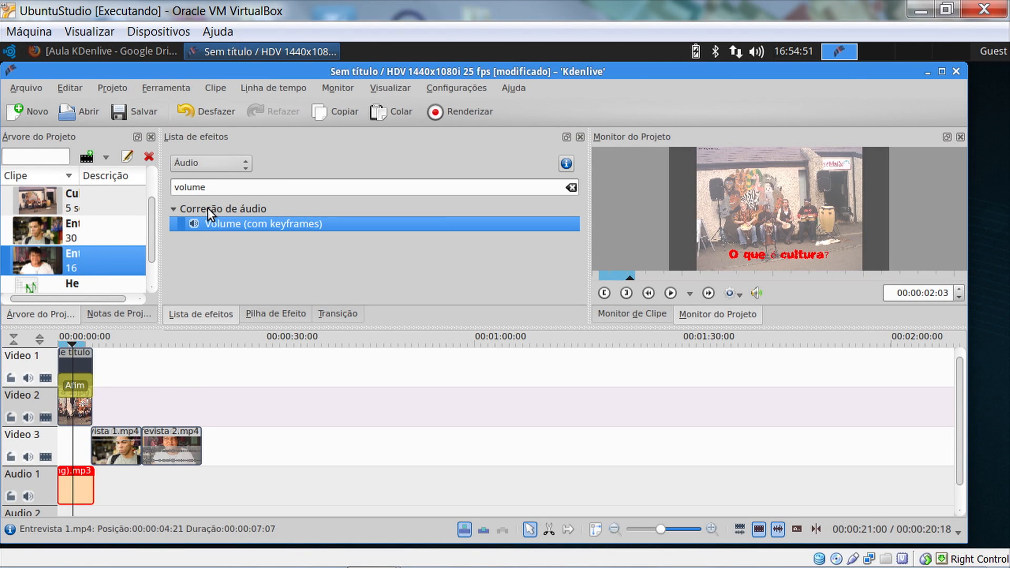
pyautogui.click(245, 222)
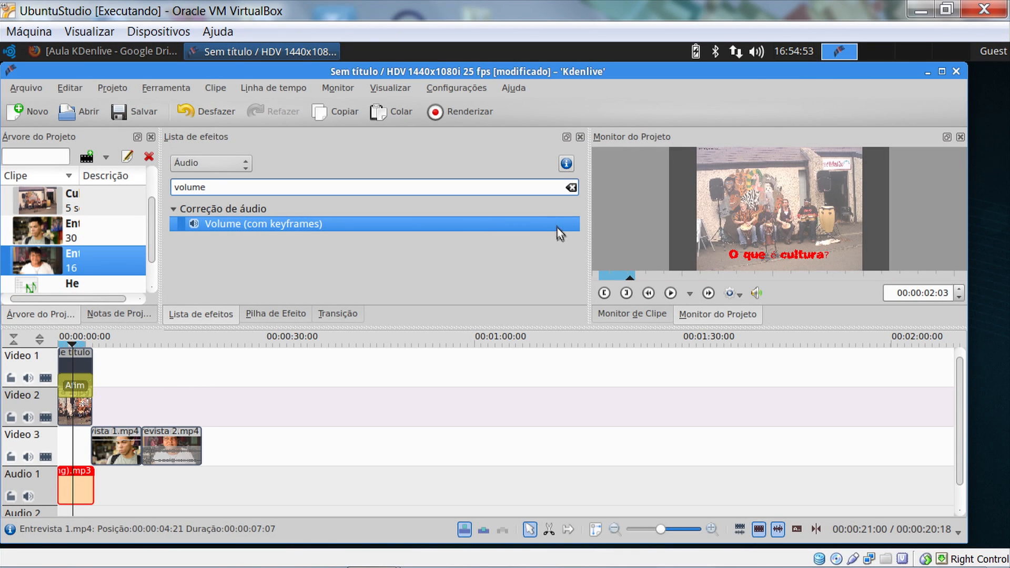
pyautogui.doubleClick(541, 223)
pyautogui.moveTo(561, 238); pyautogui.dragTo(585, 242)
pyautogui.write('30')
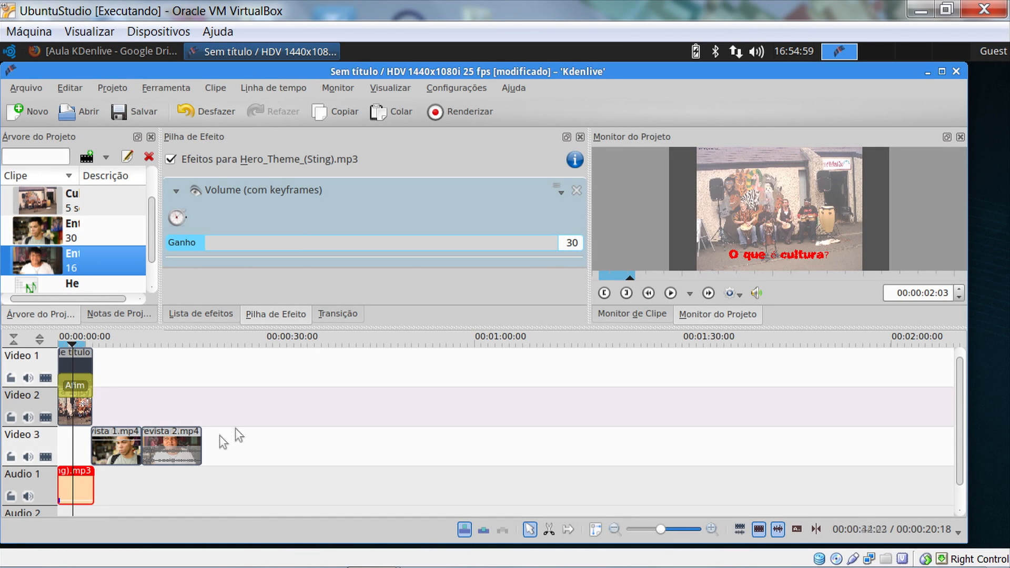
# Play the rest of the opening, and replay it from the start, to judge the music's reduced volume
pyautogui.click(671, 293)
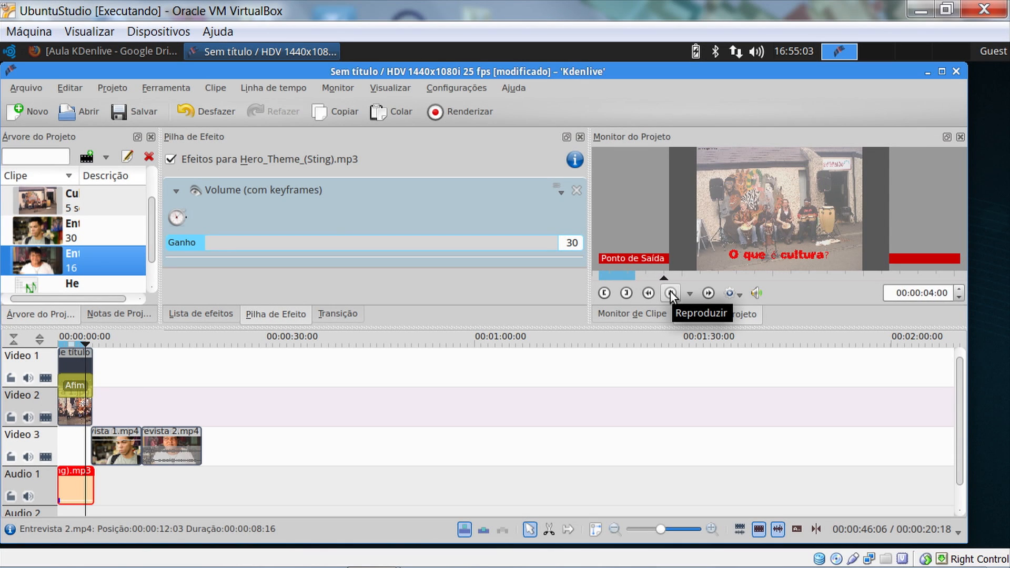
pyautogui.click(671, 294)
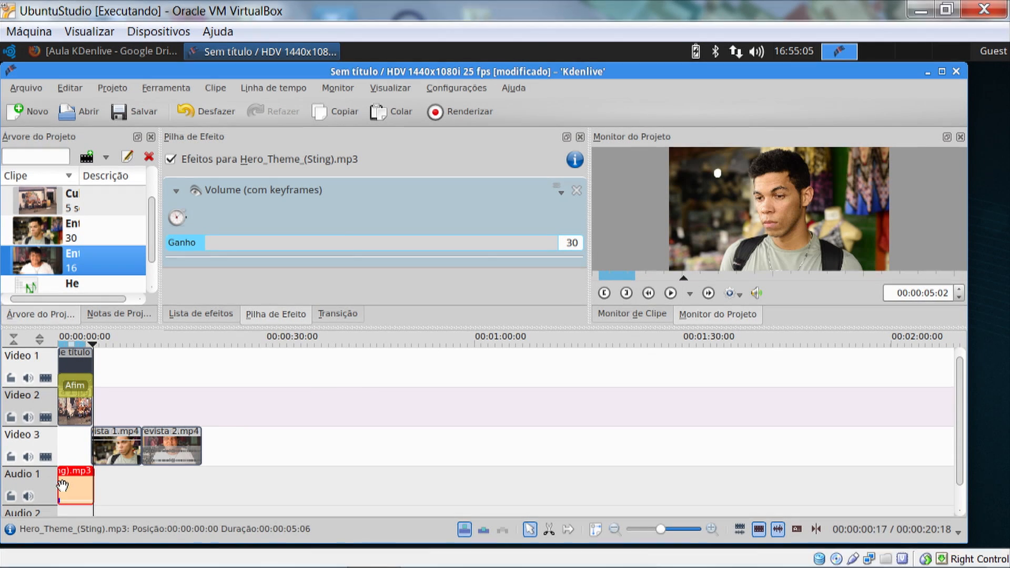
pyautogui.press('Home')
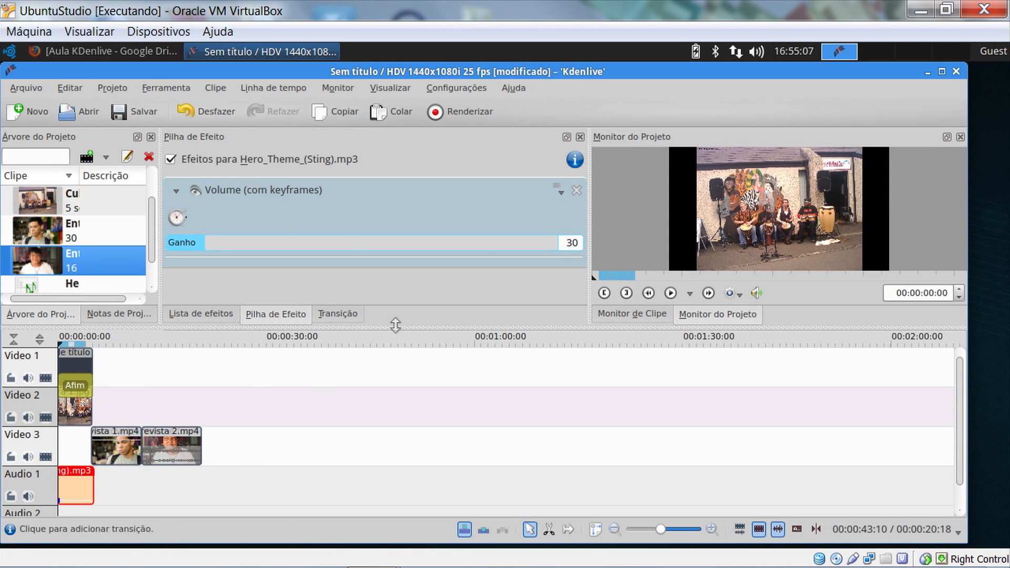
pyautogui.click(670, 294)
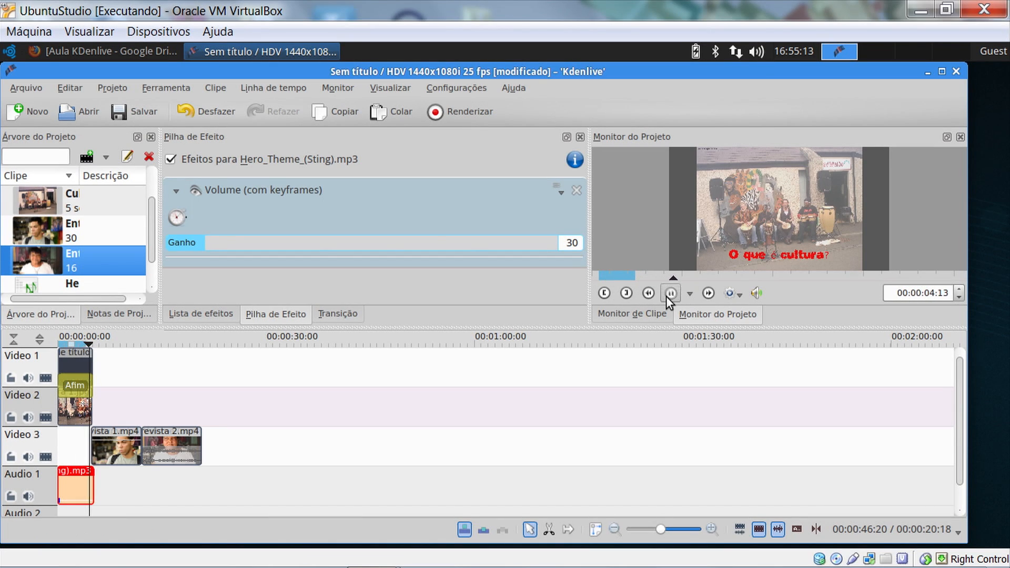
pyautogui.click(670, 293)
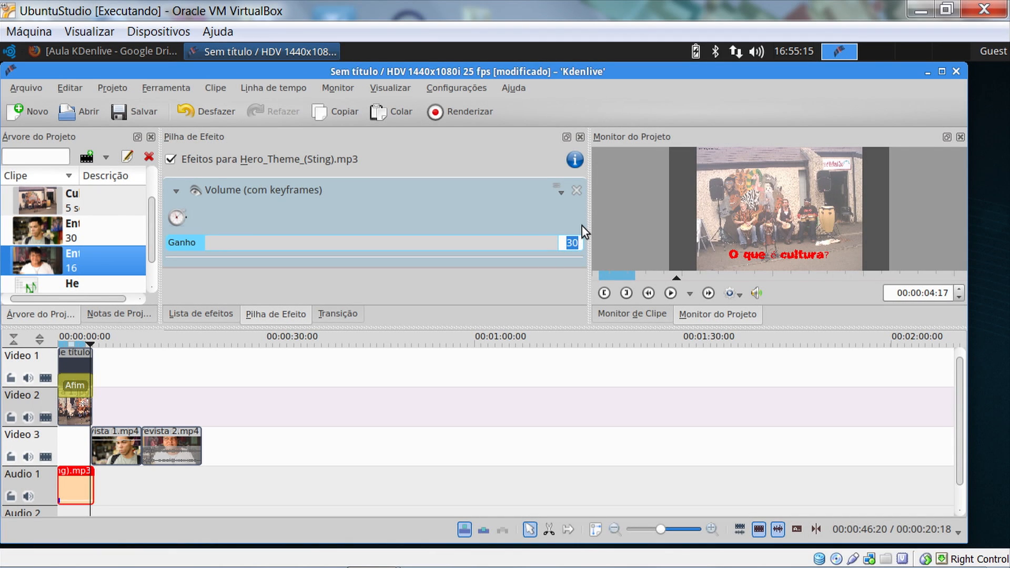
# Set the gain of Hero_Theme_(Sting).mp3 to 20 and replay the opening from the start to check it
pyautogui.press('Return')
pyautogui.press('Home')
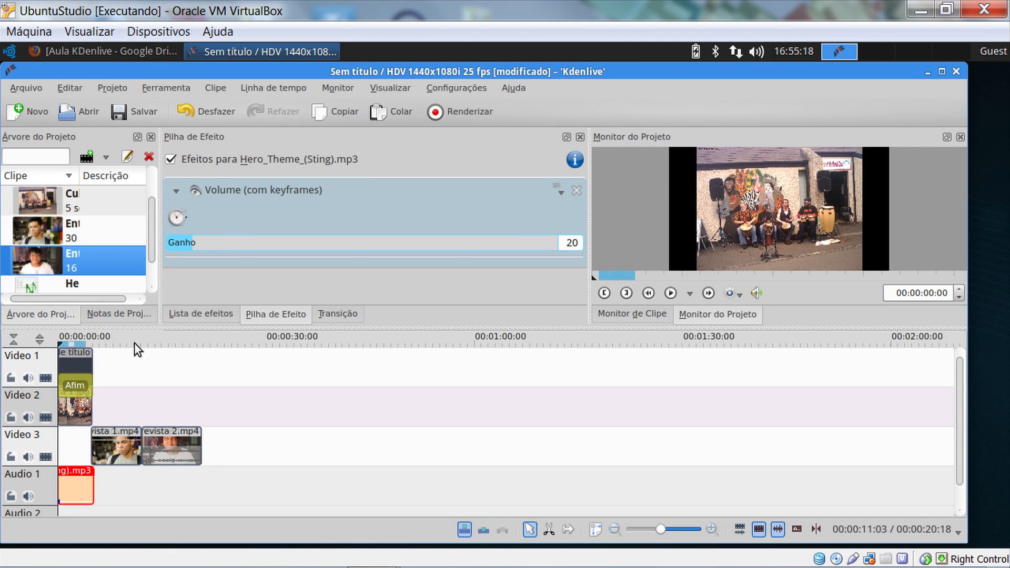
pyautogui.click(670, 294)
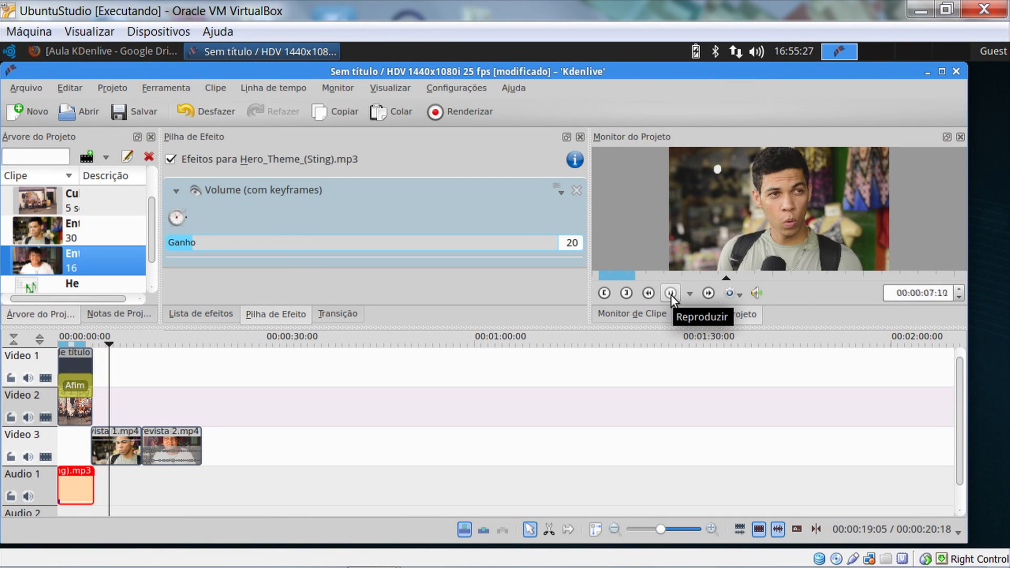
pyautogui.click(670, 294)
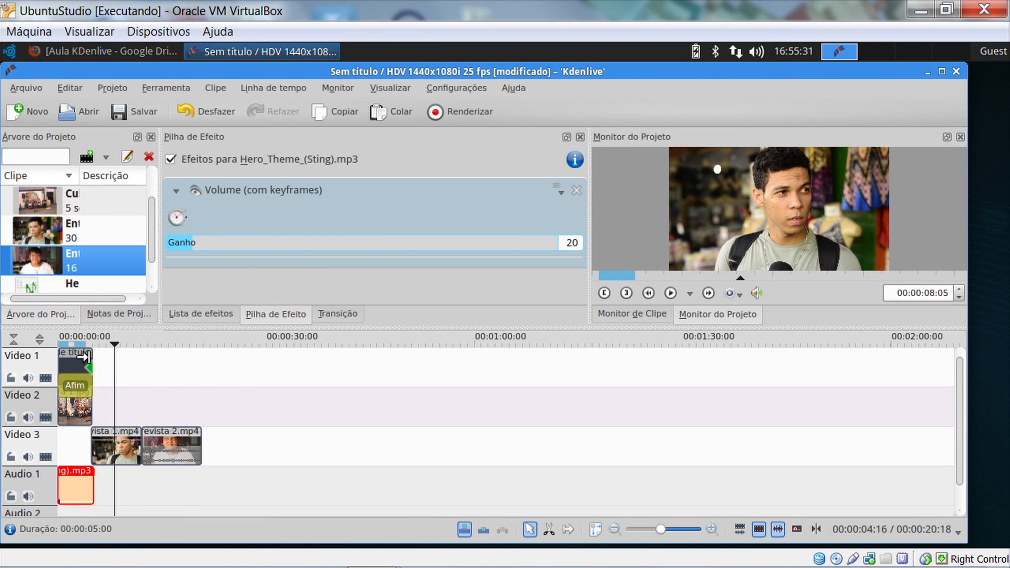
pyautogui.press('Home')
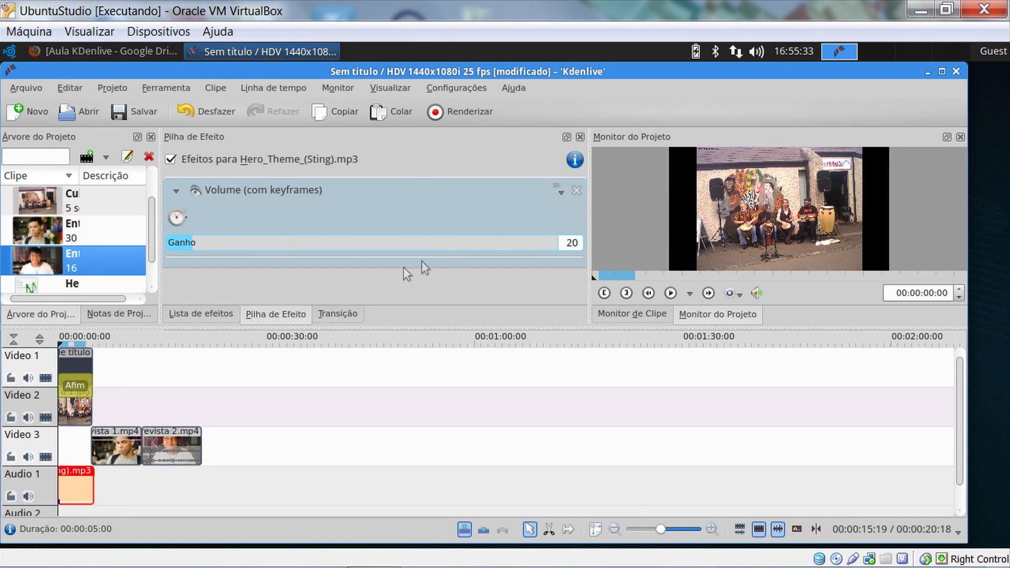
pyautogui.click(672, 295)
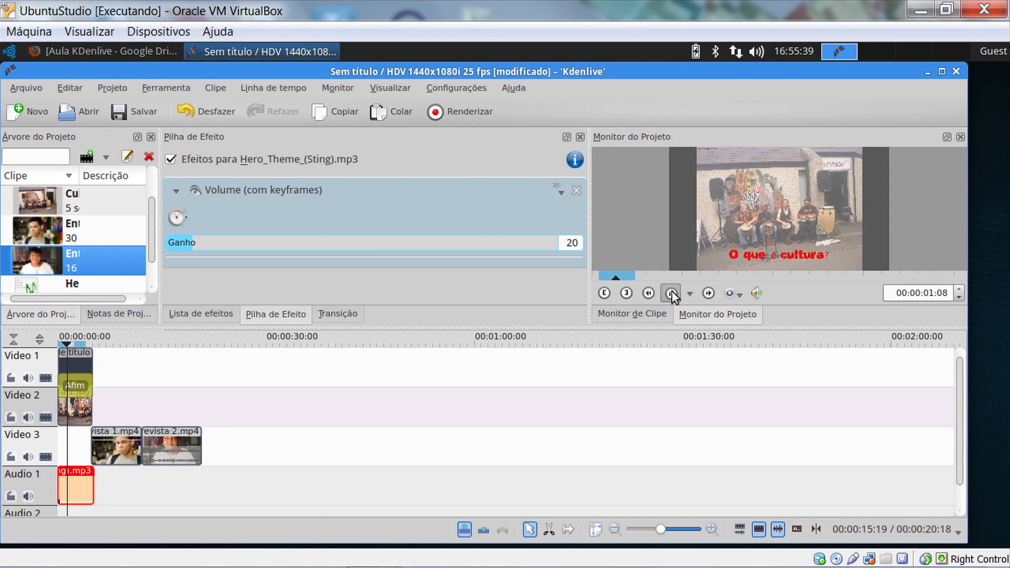
pyautogui.click(671, 294)
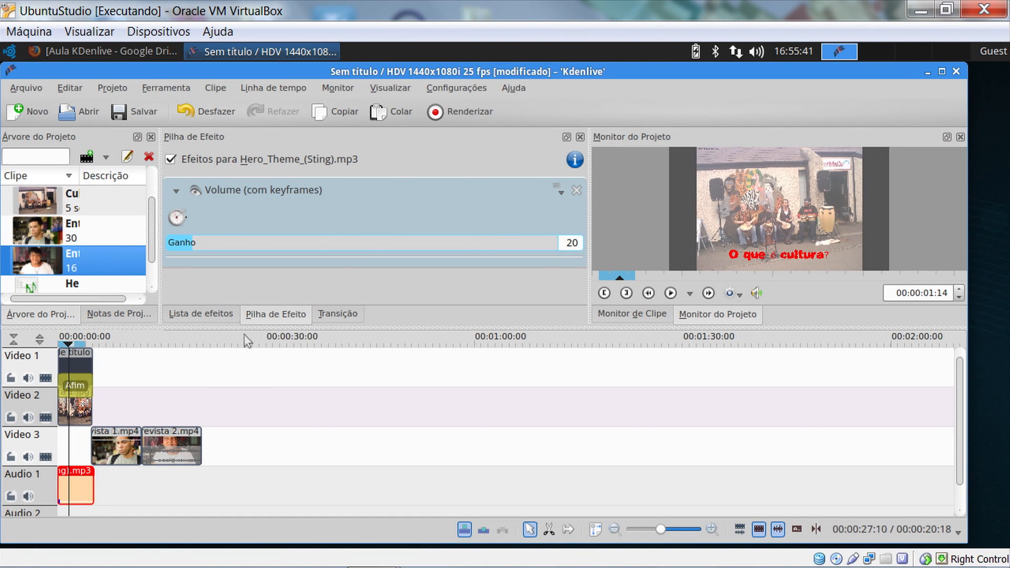
# Filter the effects list to Vídeo and clear the "volume" search to browse the video effect categories
pyautogui.click(199, 315)
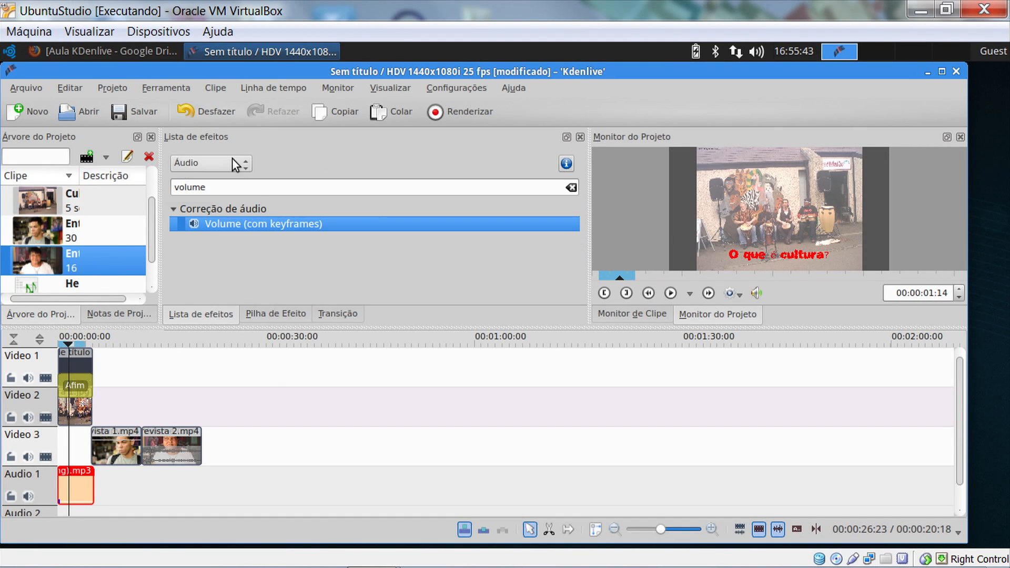
pyautogui.click(227, 164)
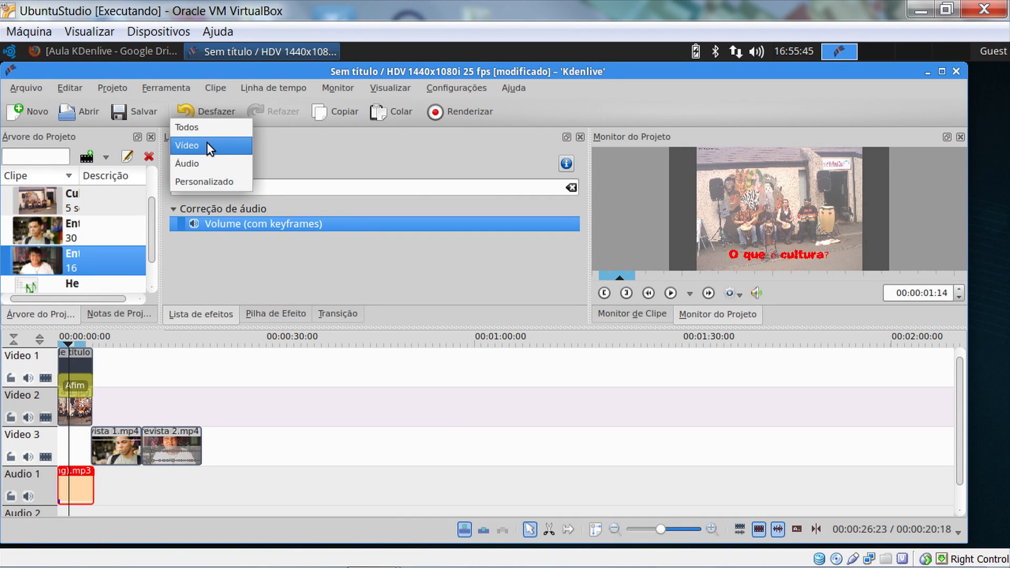
pyautogui.click(207, 144)
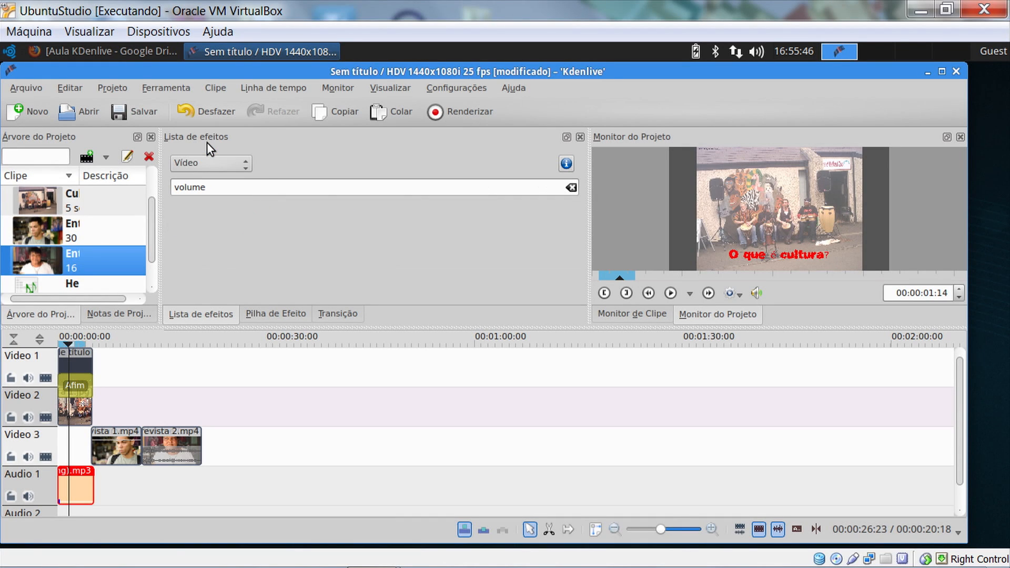
pyautogui.click(228, 167)
pyautogui.click(228, 167)
pyautogui.doubleClick(189, 187)
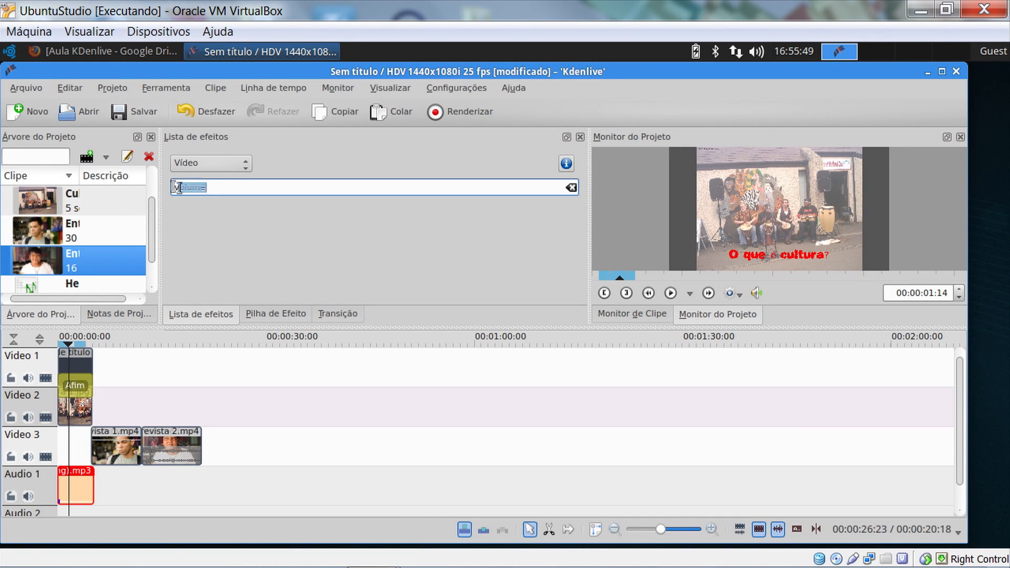
pyautogui.press('BackSpace')
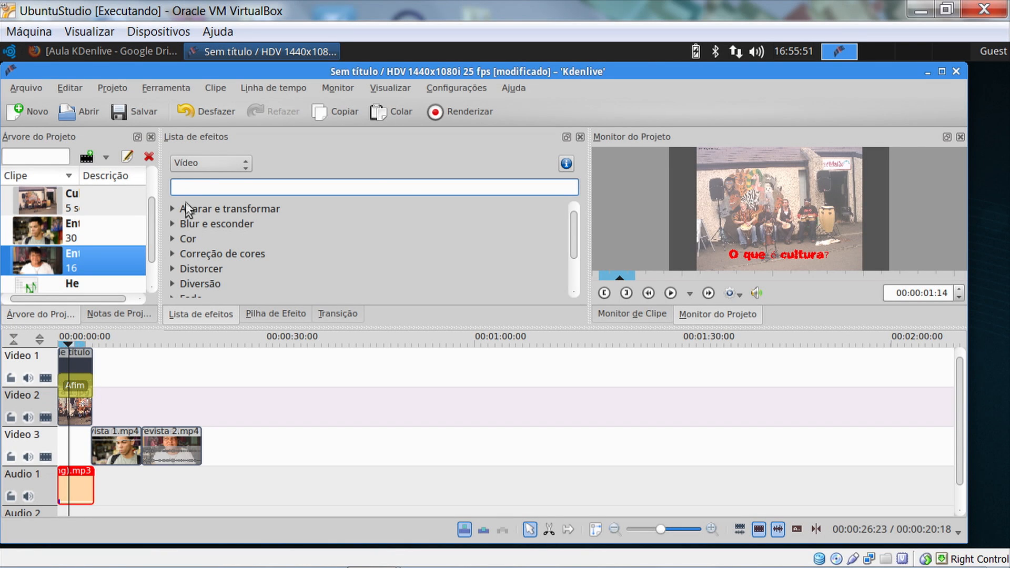
pyautogui.scroll(-2, 577, 291)
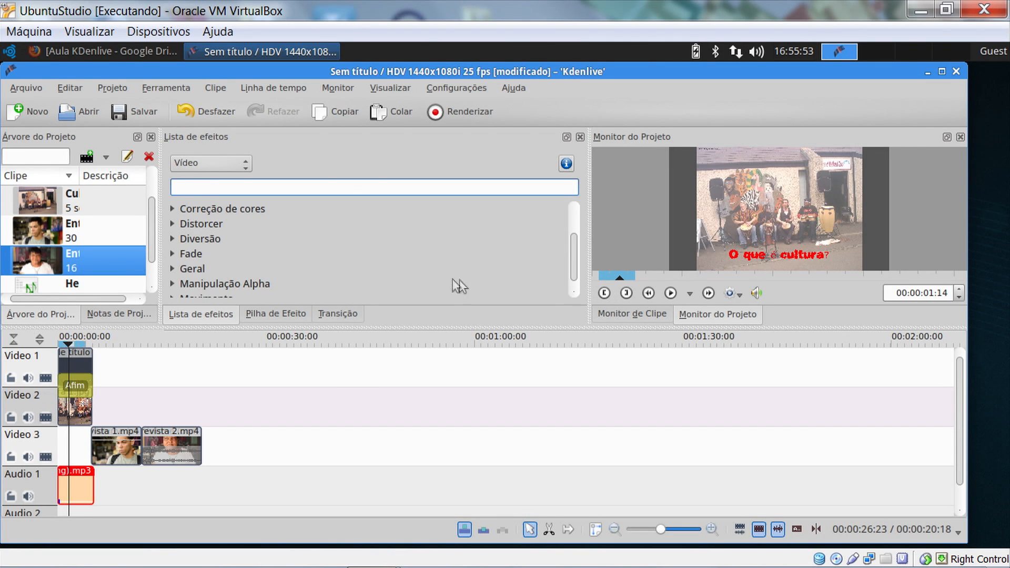
# Add the video effect Fade a partir do Preto to the title clip on the Video 1 track
pyautogui.click(192, 255)
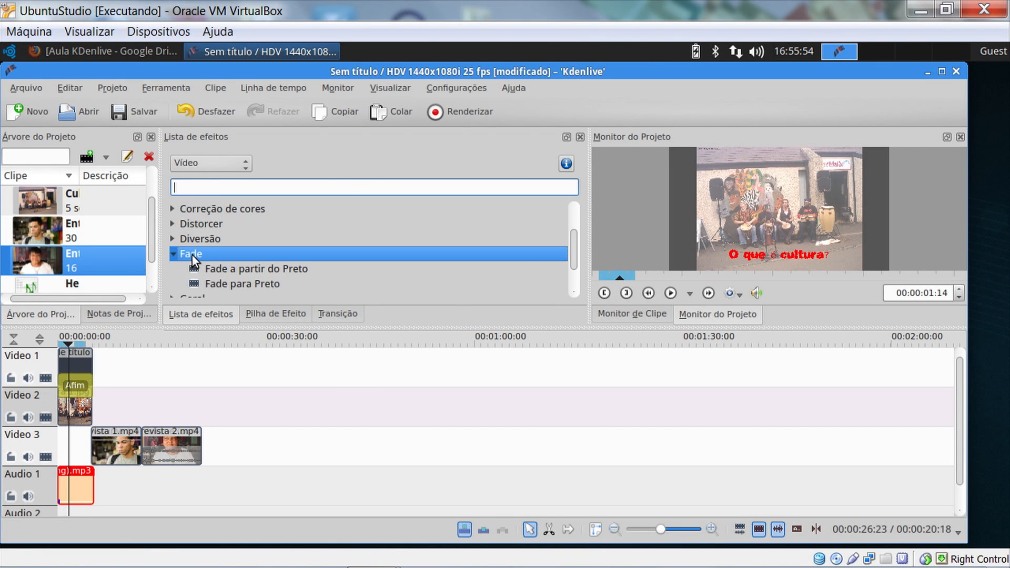
pyautogui.doubleClick(220, 269)
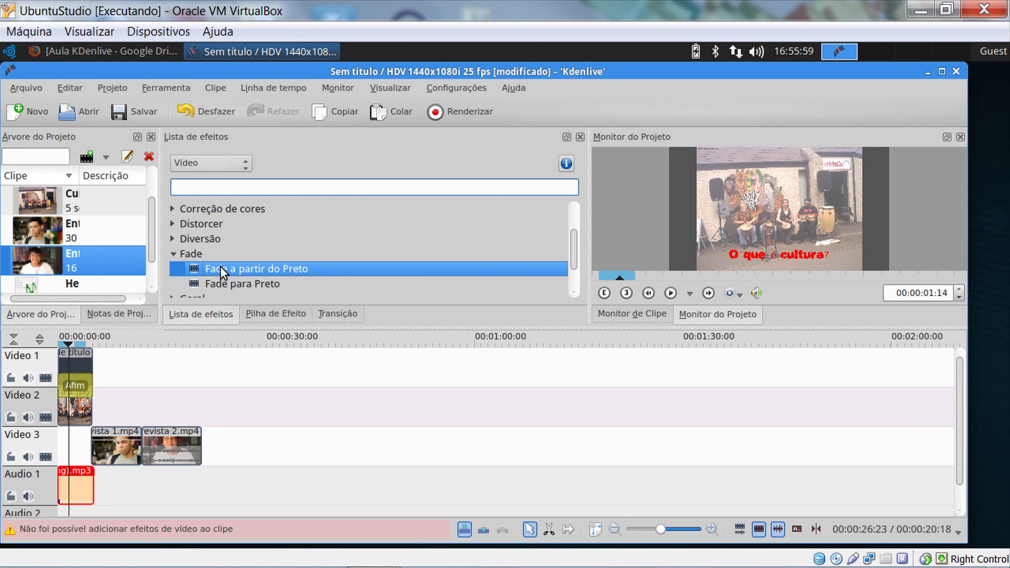
pyautogui.click(76, 375)
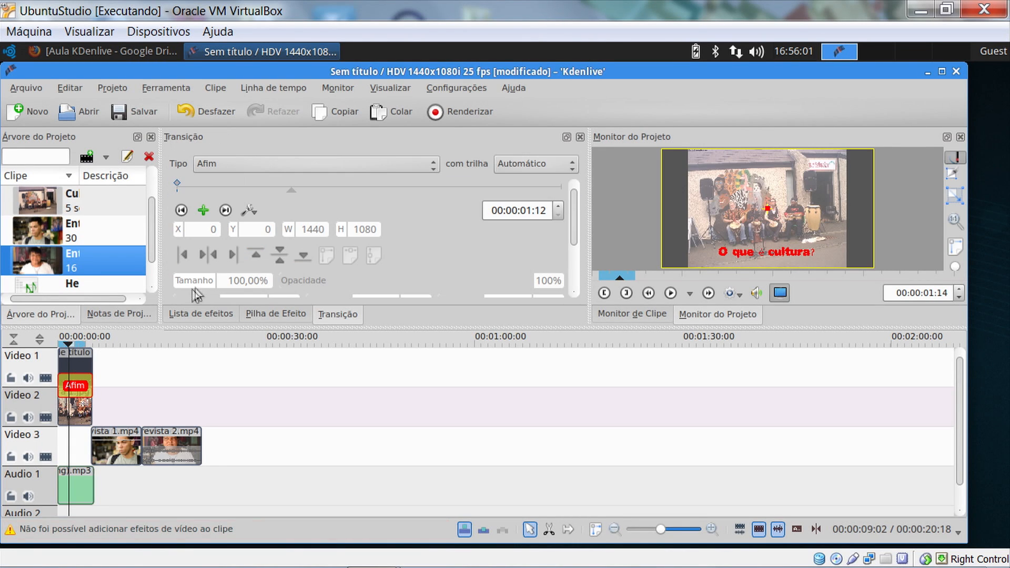
pyautogui.click(196, 373)
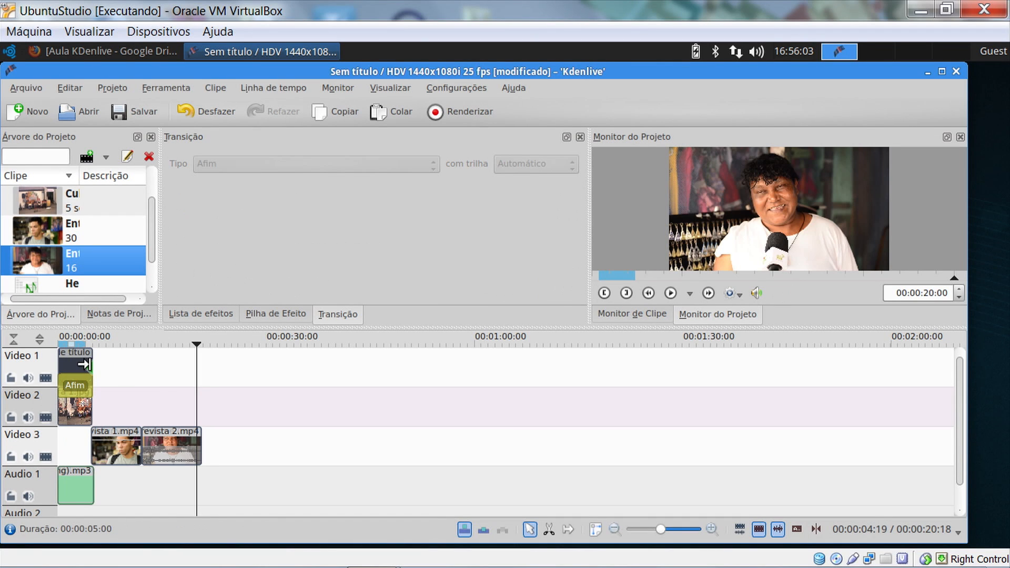
pyautogui.click(78, 354)
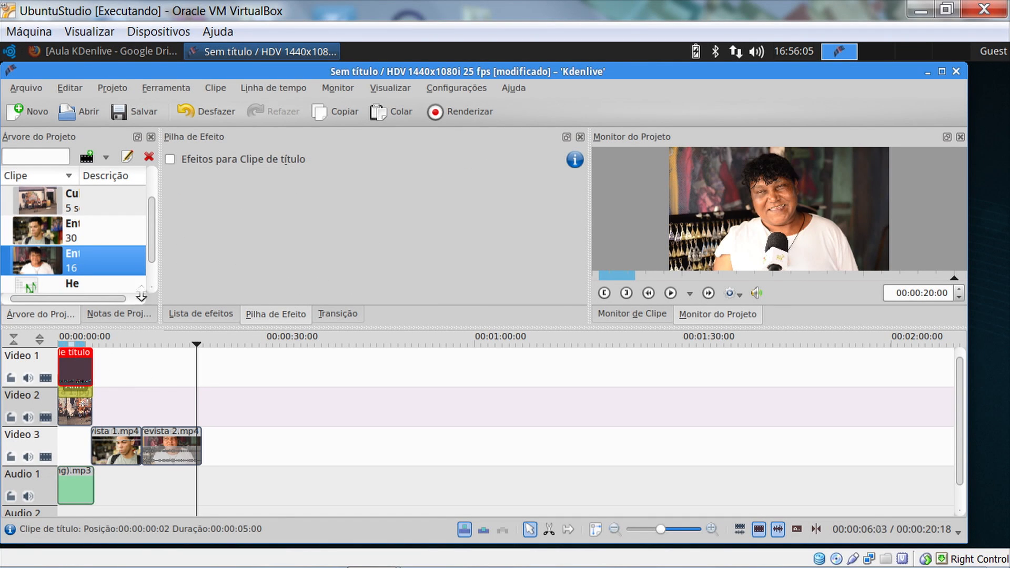
pyautogui.click(199, 313)
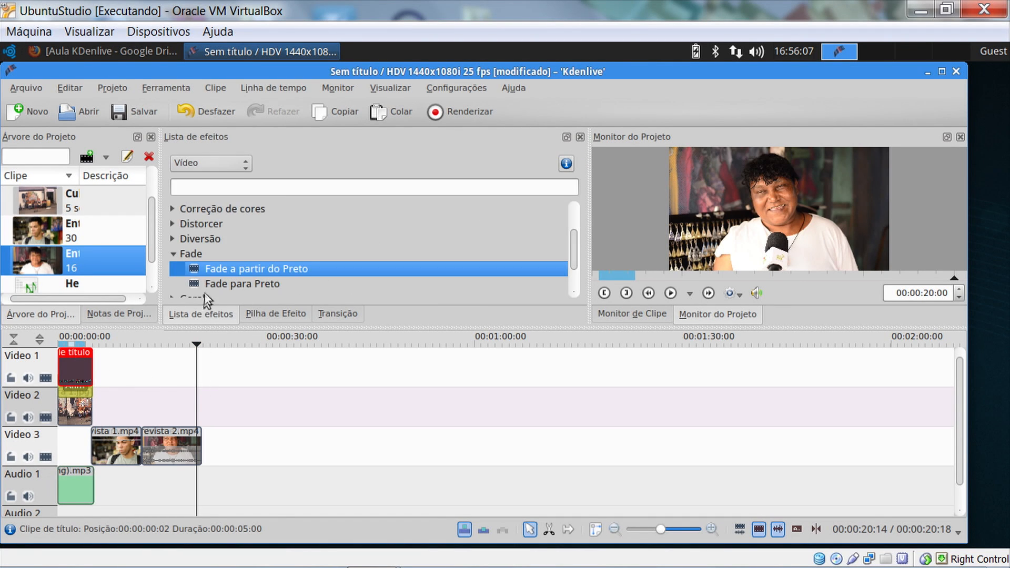
pyautogui.doubleClick(213, 269)
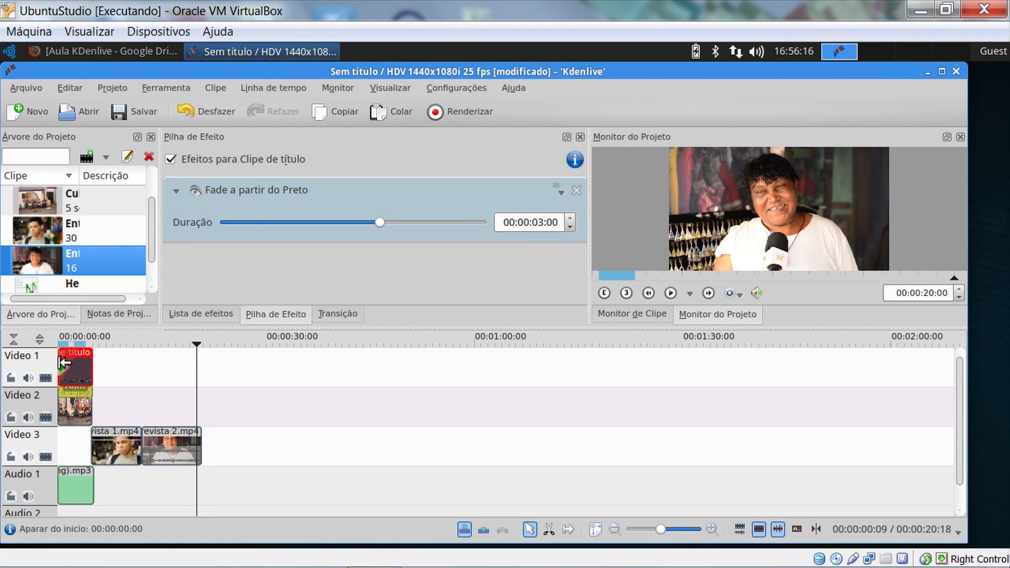
# Play the opening from the start to check the title clip's fade from black
pyautogui.click(106, 348)
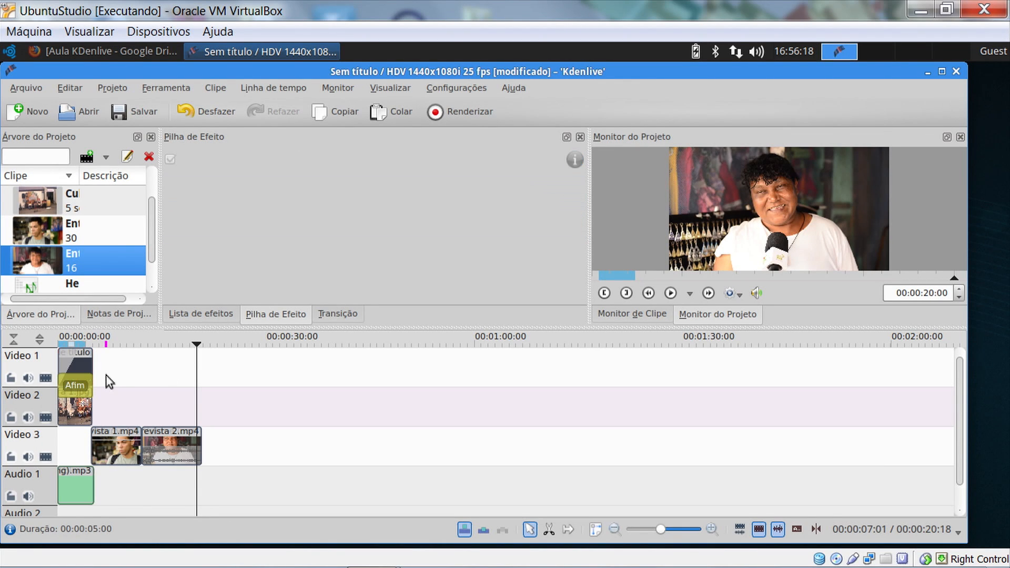
pyautogui.moveTo(108, 351); pyautogui.dragTo(59, 353)
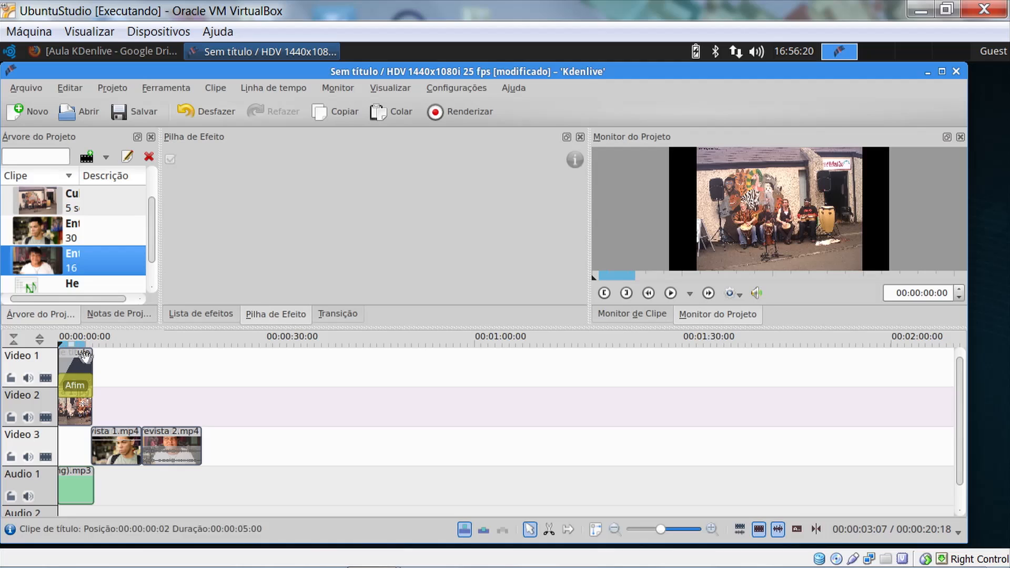
pyautogui.click(671, 294)
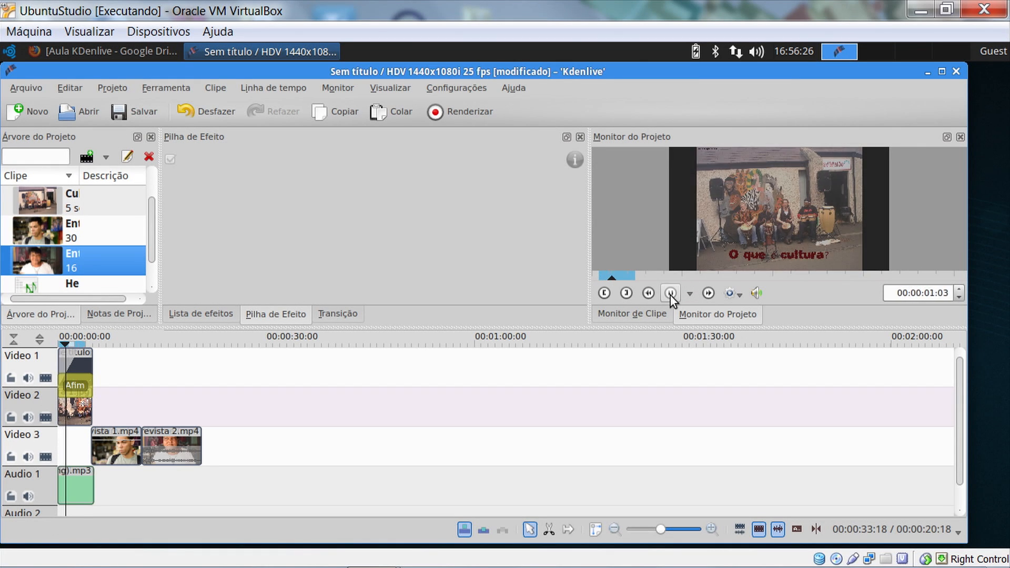
pyautogui.click(671, 295)
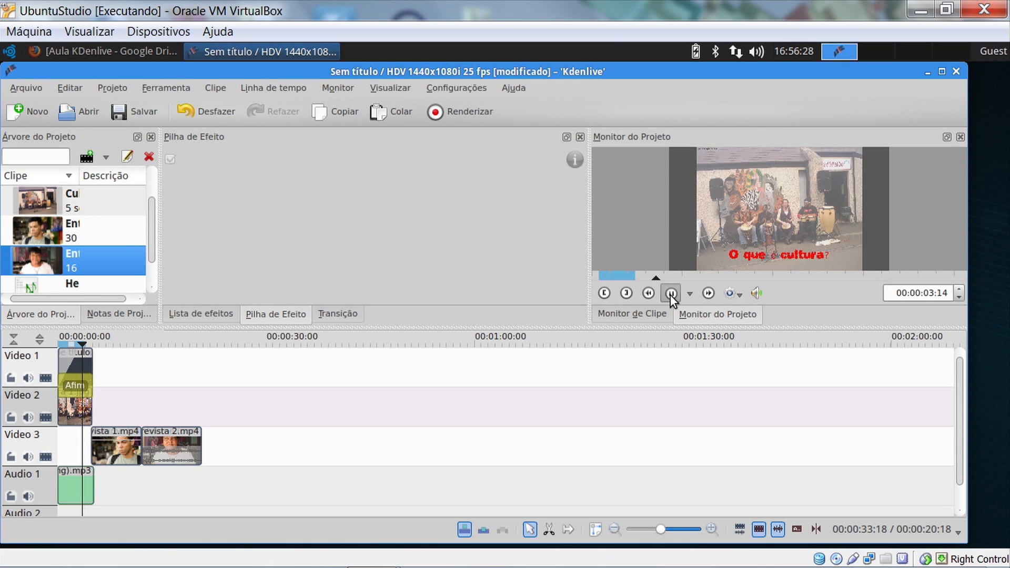
# Add the Fade a partir do Preto effect to the Cultura 1.jpg image on the Video 2 track
pyautogui.click(79, 409)
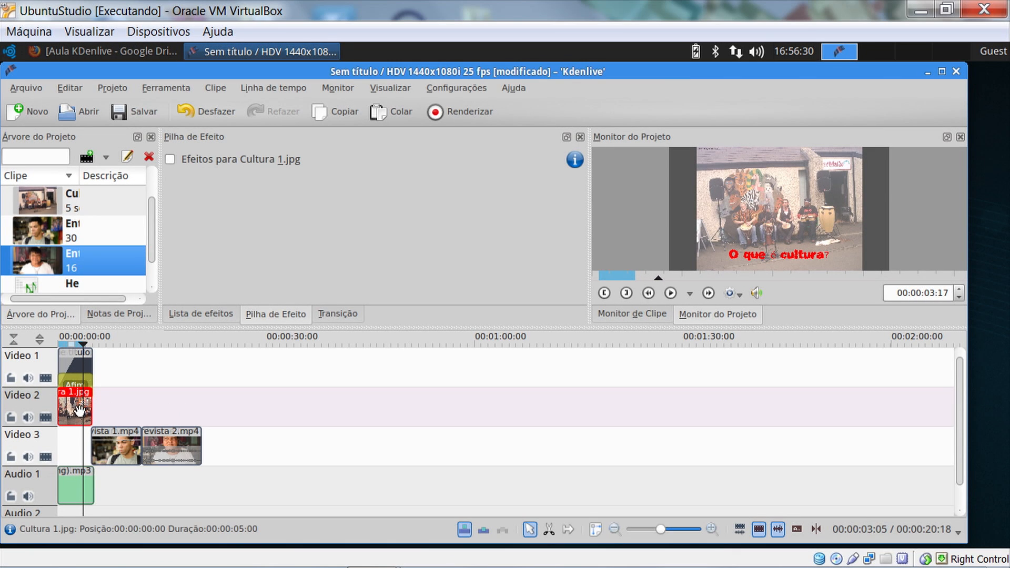
pyautogui.click(188, 316)
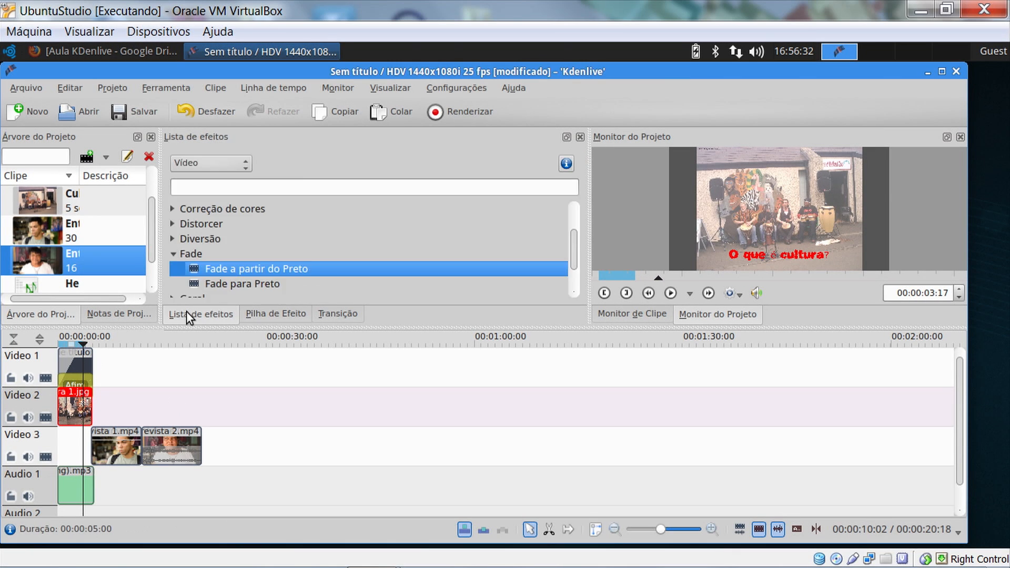
pyautogui.doubleClick(74, 408)
pyautogui.click(536, 334)
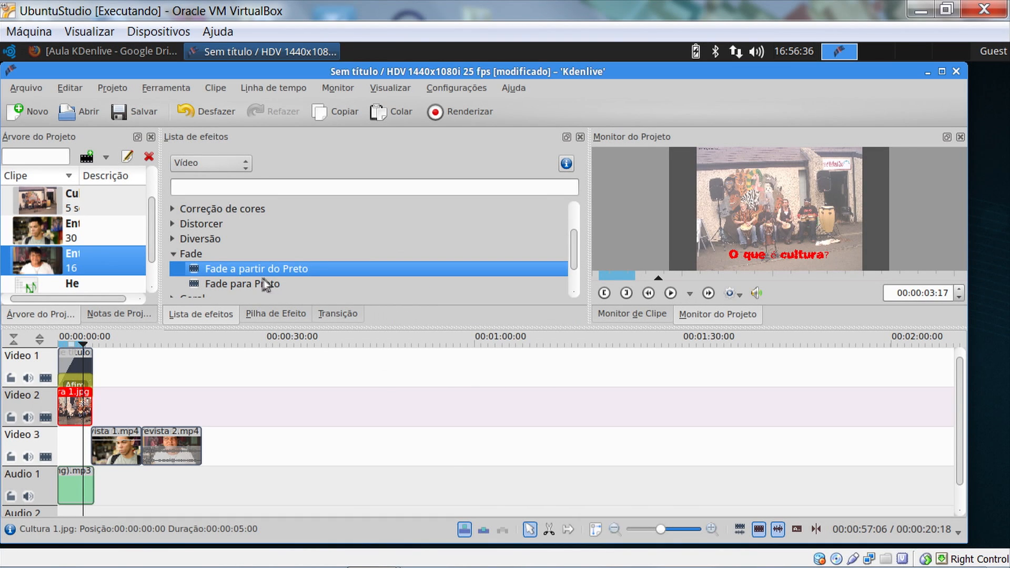
pyautogui.doubleClick(259, 272)
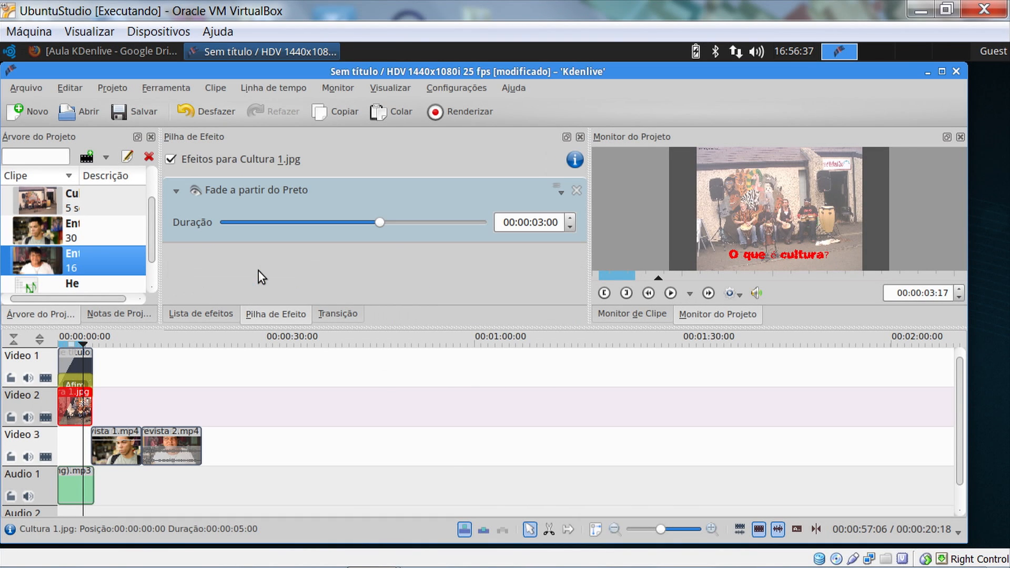
# Filter the effects list to Áudio and add the Fade in effect to Hero_Theme_(Sting).mp3
pyautogui.click(69, 487)
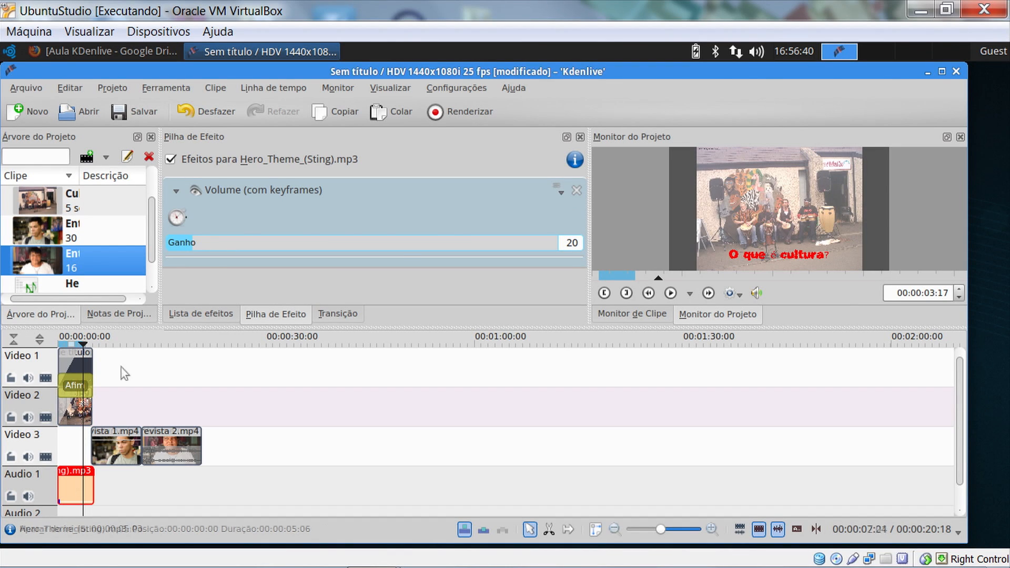
pyautogui.click(200, 316)
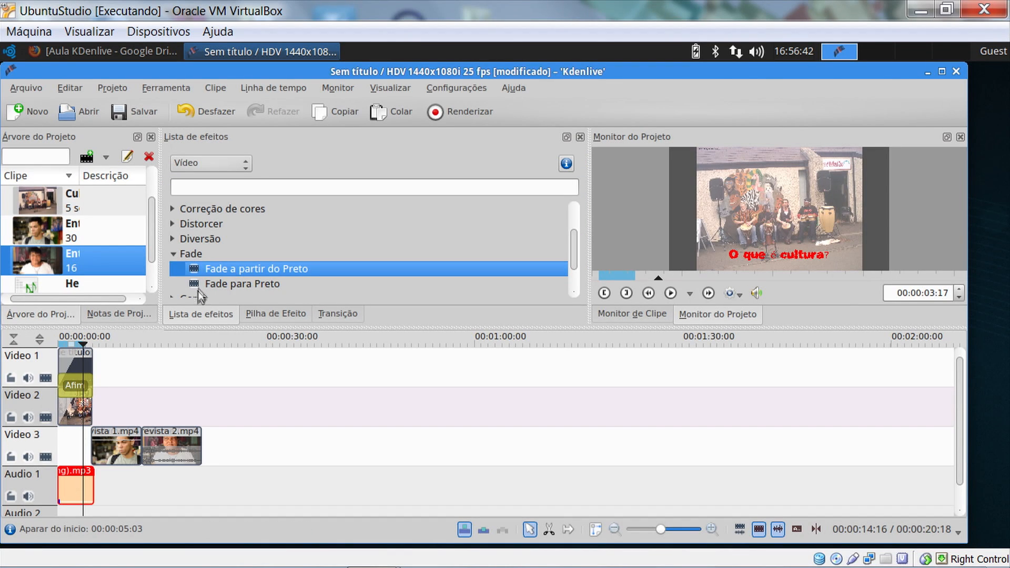
pyautogui.click(200, 164)
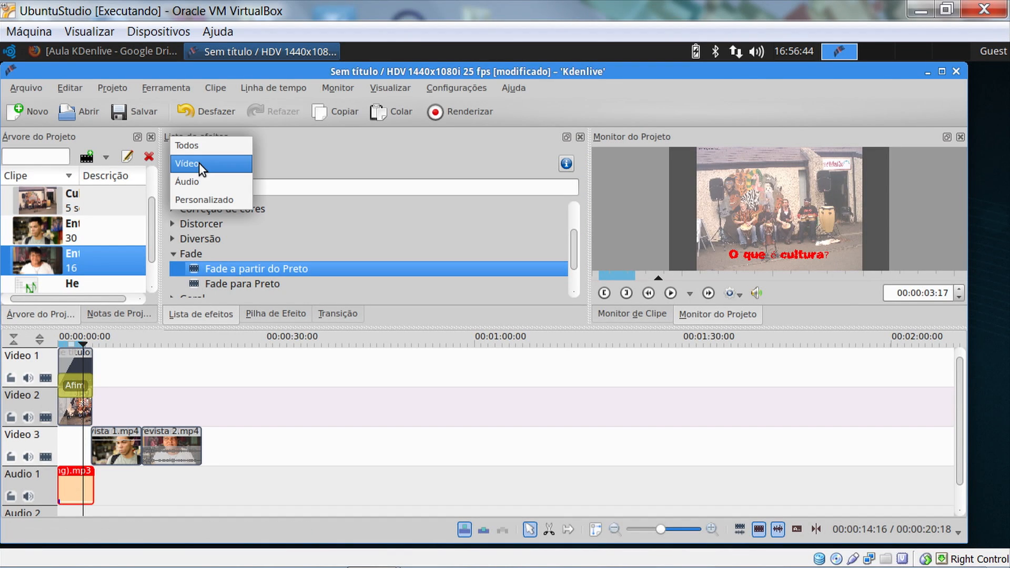
pyautogui.click(199, 183)
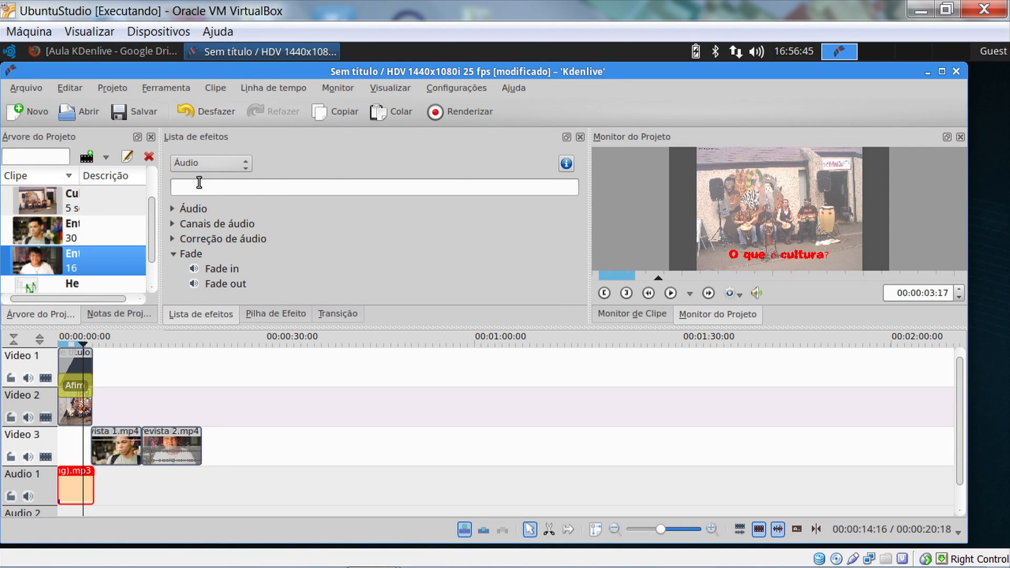
pyautogui.doubleClick(221, 270)
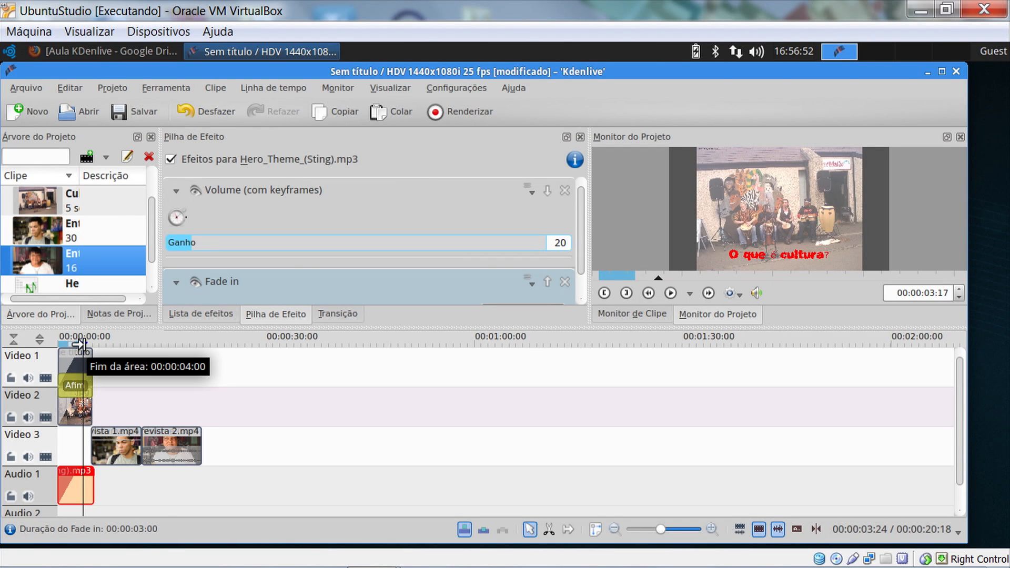
# Replay the opening from the start to check the image, title and music fading in together
pyautogui.click(75, 399)
pyautogui.click(84, 363)
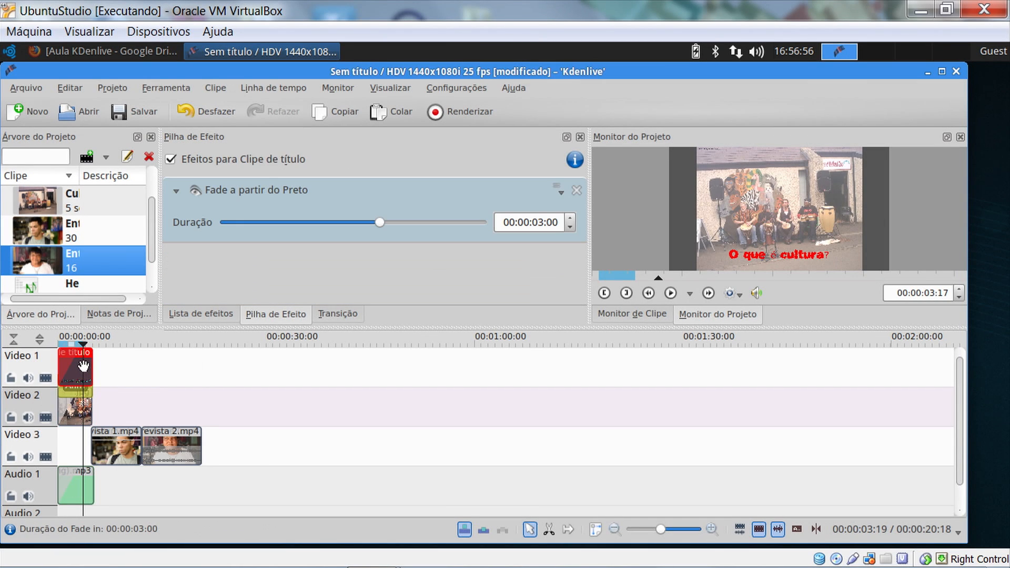
pyautogui.press('Home')
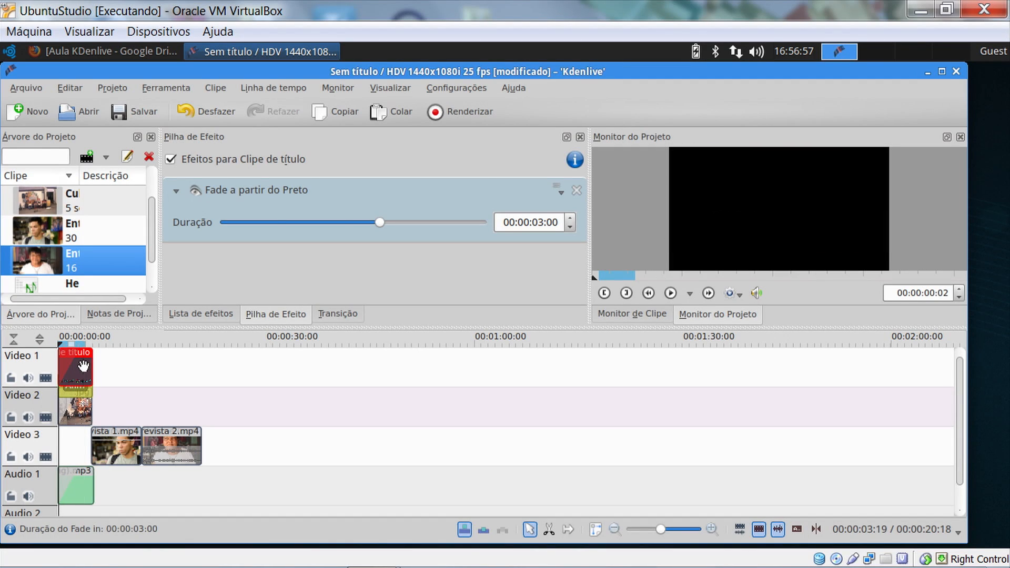
pyautogui.click(671, 293)
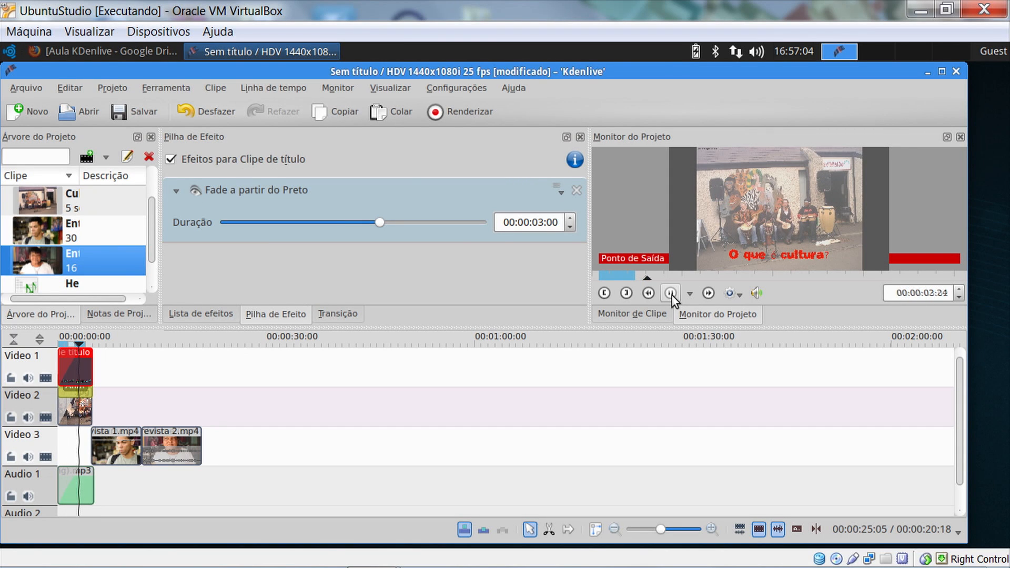
pyautogui.click(671, 293)
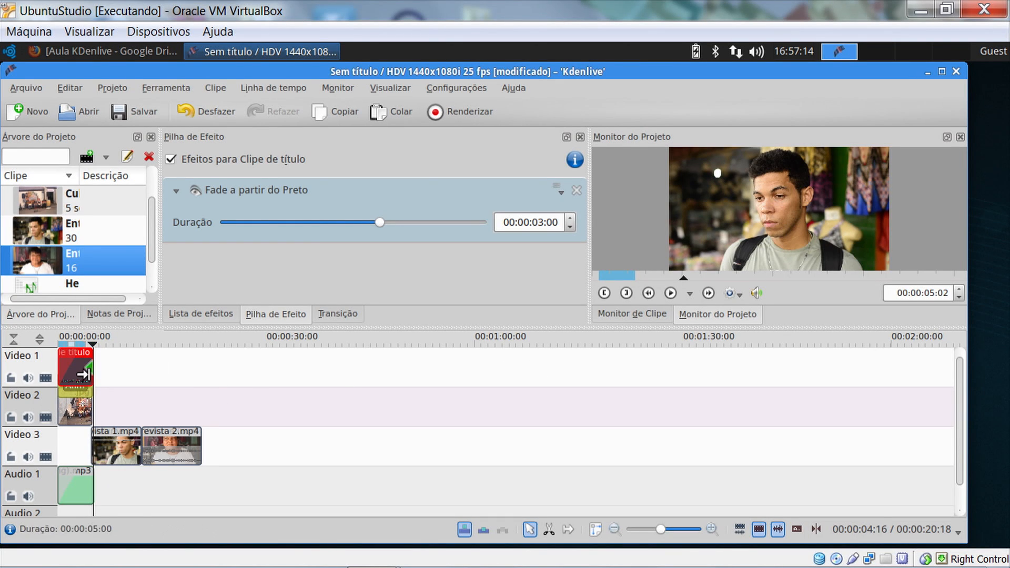
# Add the Fade out audio effect to Hero_Theme_(Sting).mp3
pyautogui.click(83, 485)
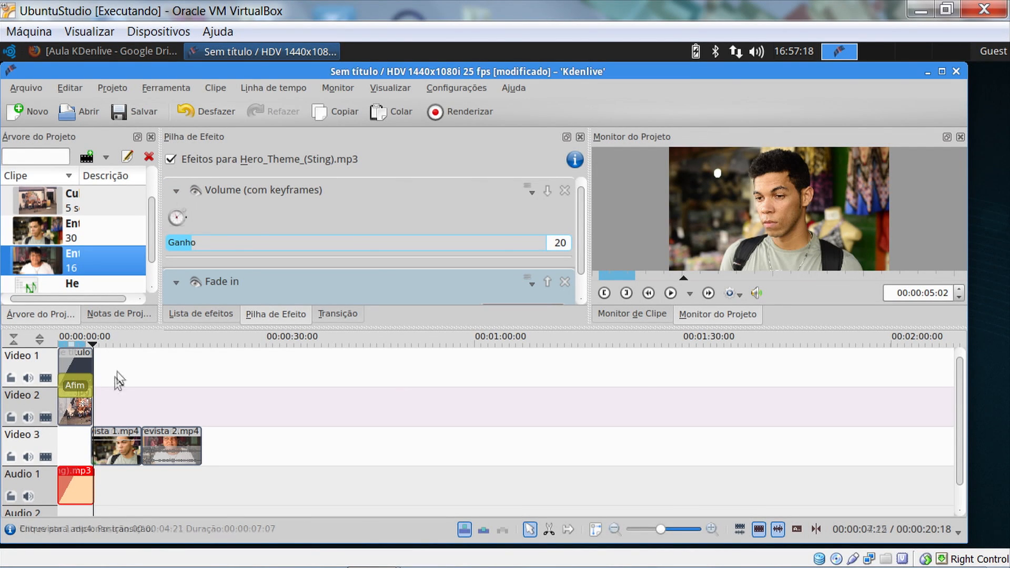
pyautogui.click(207, 315)
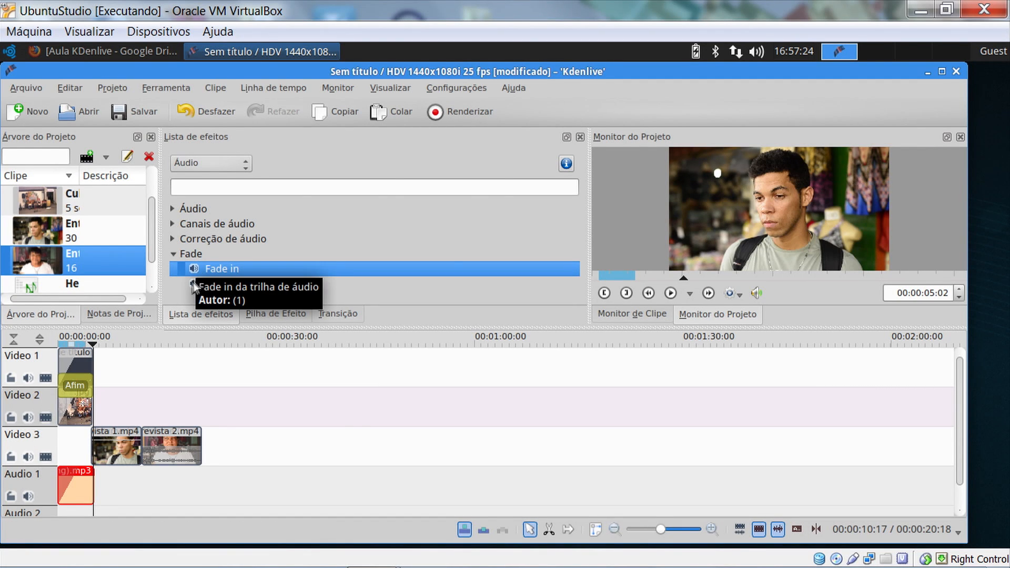
pyautogui.click(209, 286)
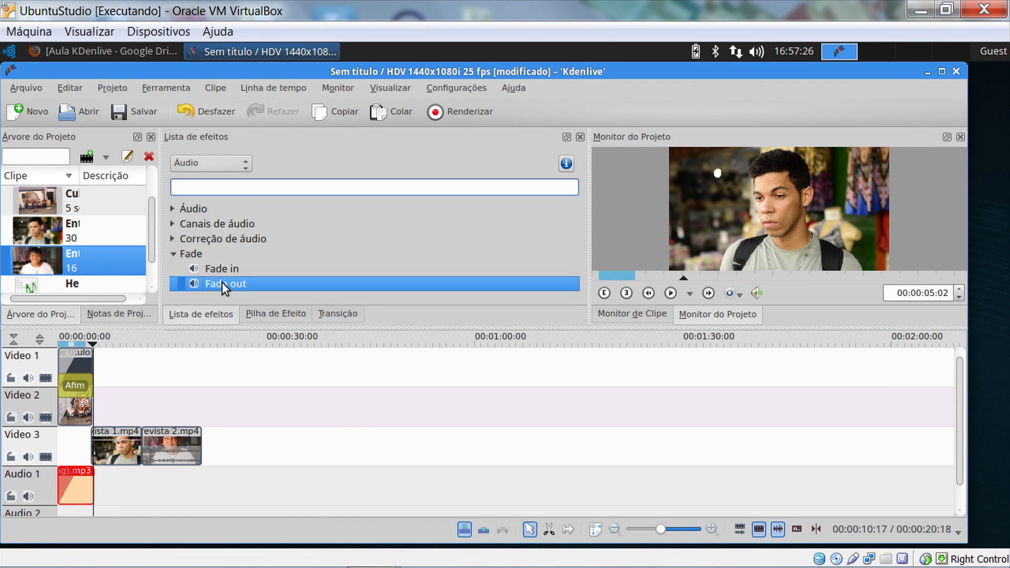
pyautogui.doubleClick(221, 283)
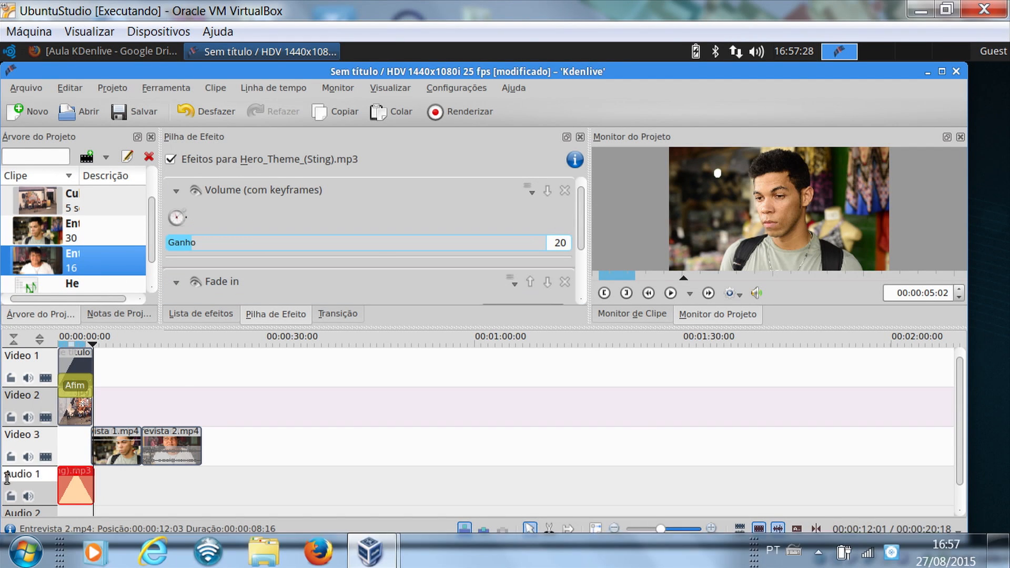
pyautogui.click(202, 314)
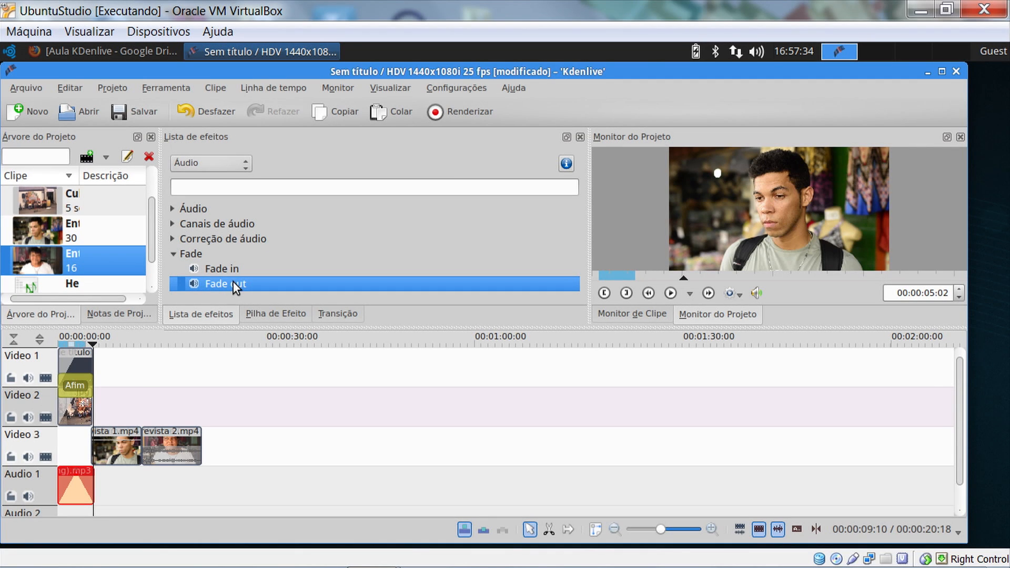
# Replay from the start into the first interview to check how the music fades out
pyautogui.press('Home')
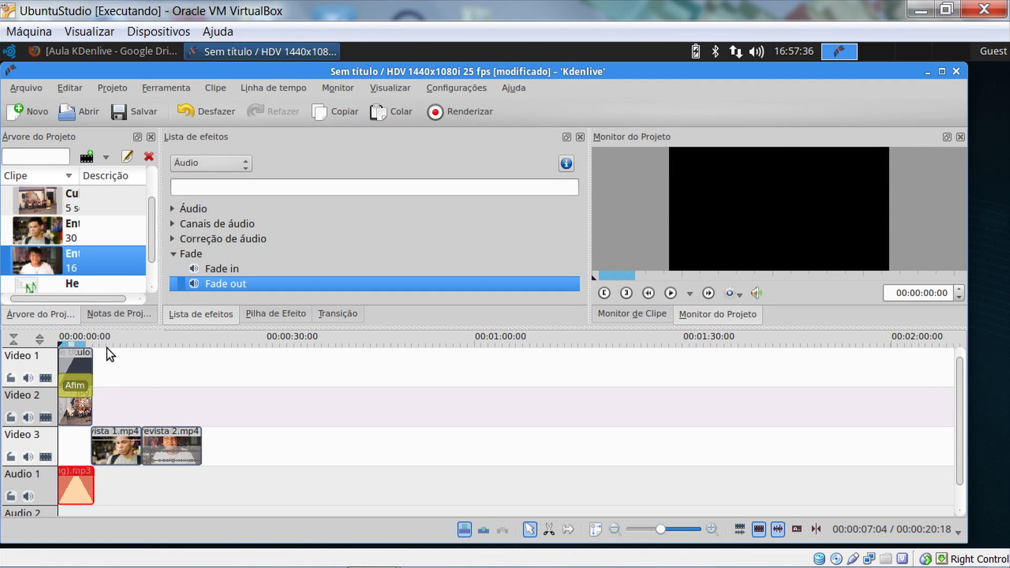
pyautogui.click(672, 290)
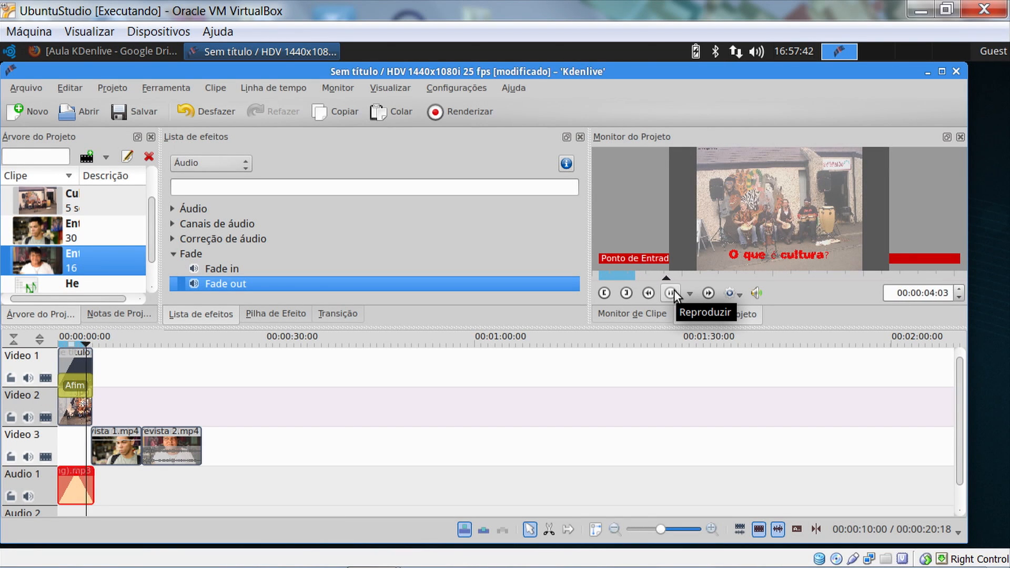
pyautogui.click(673, 289)
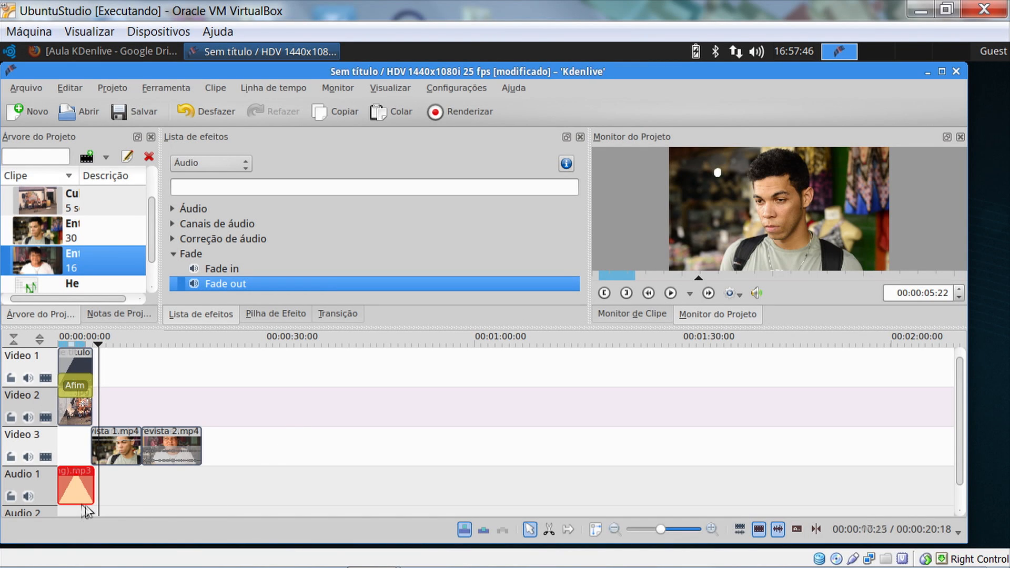
# Filter the effects list to Vídeo and add the Fade a partir do Preto effect to Entrevista 1.mp4
pyautogui.click(121, 447)
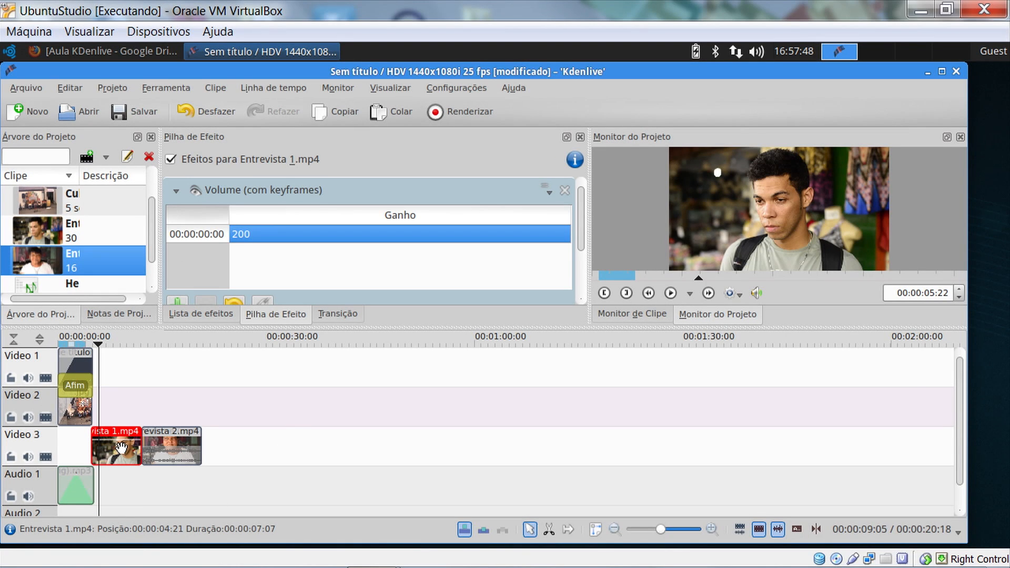
pyautogui.moveTo(99, 346); pyautogui.dragTo(82, 343)
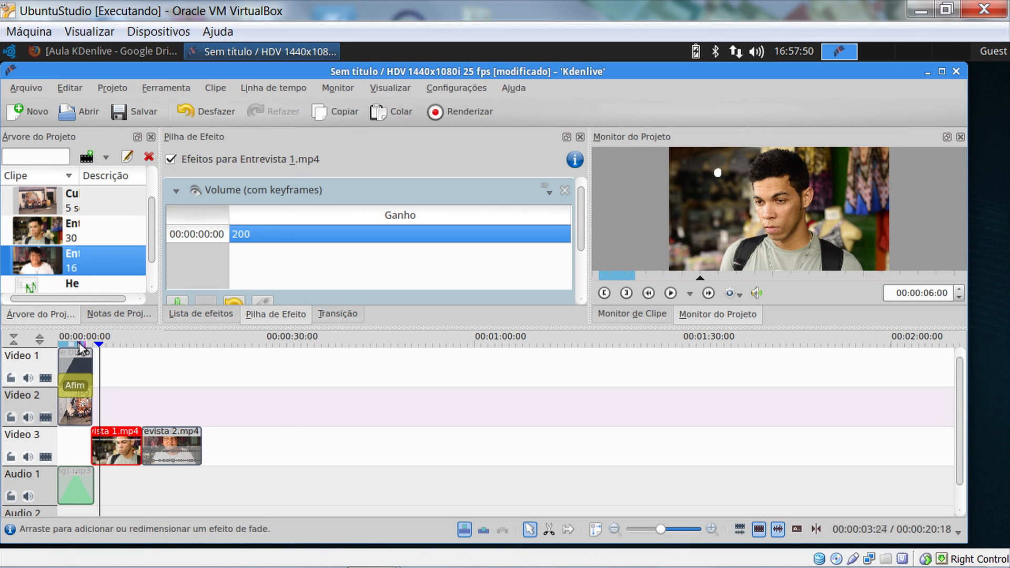
pyautogui.click(72, 345)
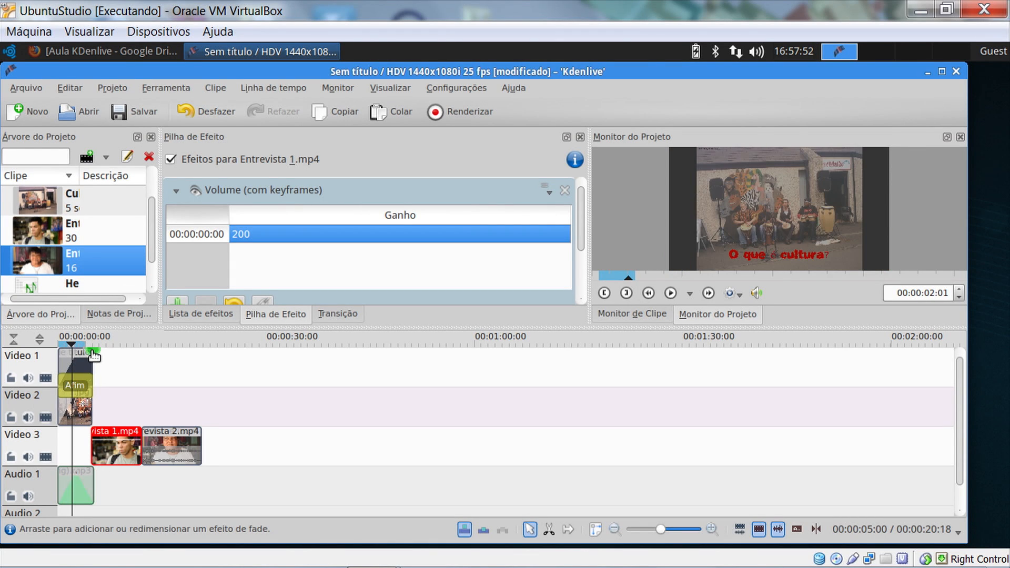
pyautogui.click(92, 355)
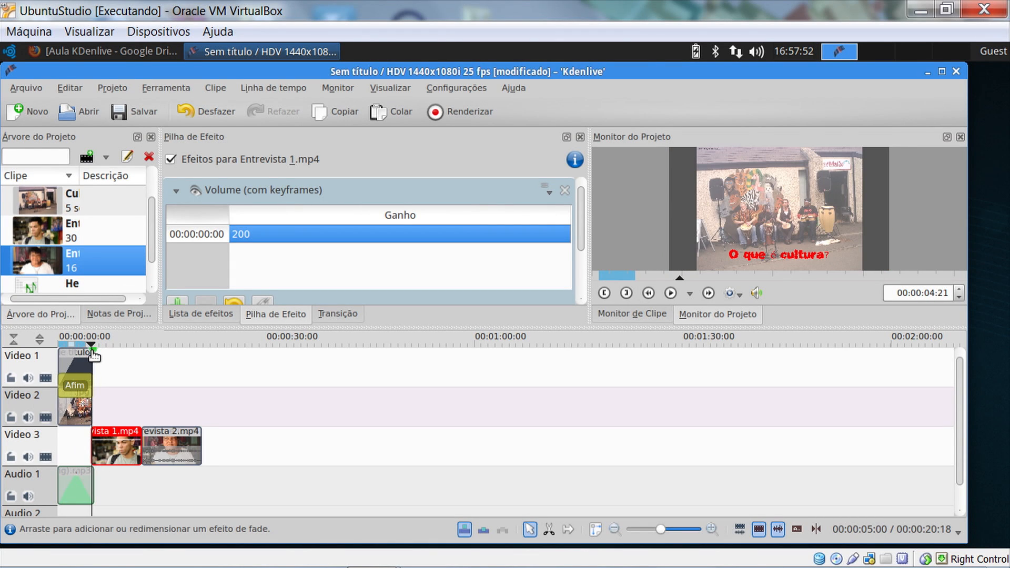
pyautogui.click(203, 316)
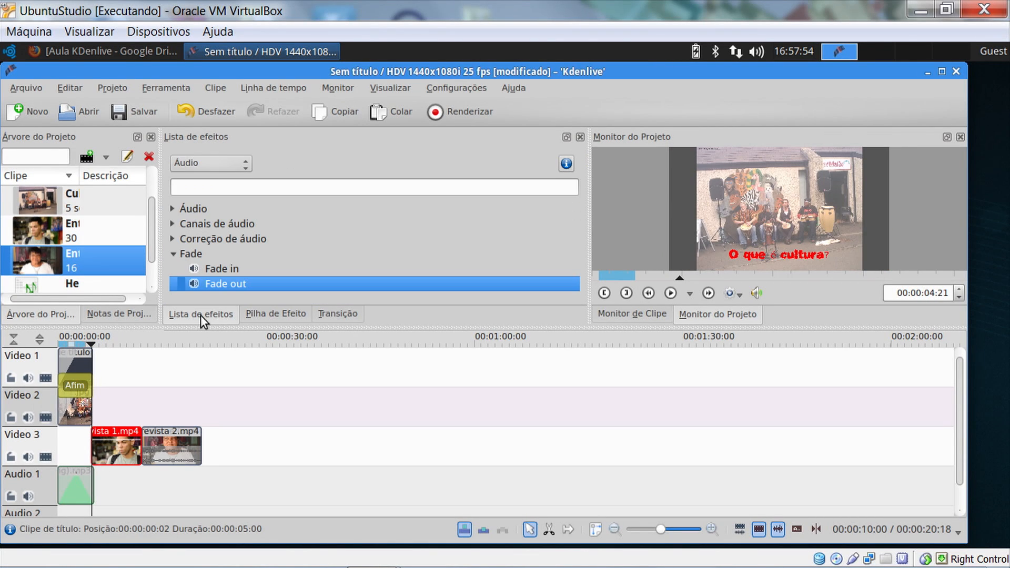
pyautogui.click(225, 160)
pyautogui.click(199, 145)
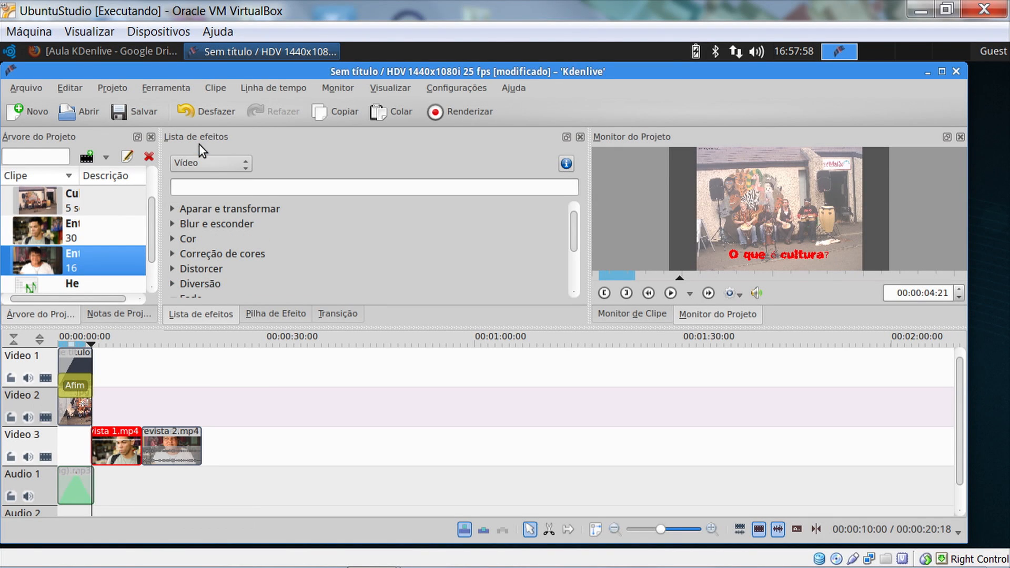
pyautogui.scroll(-2, 576, 283)
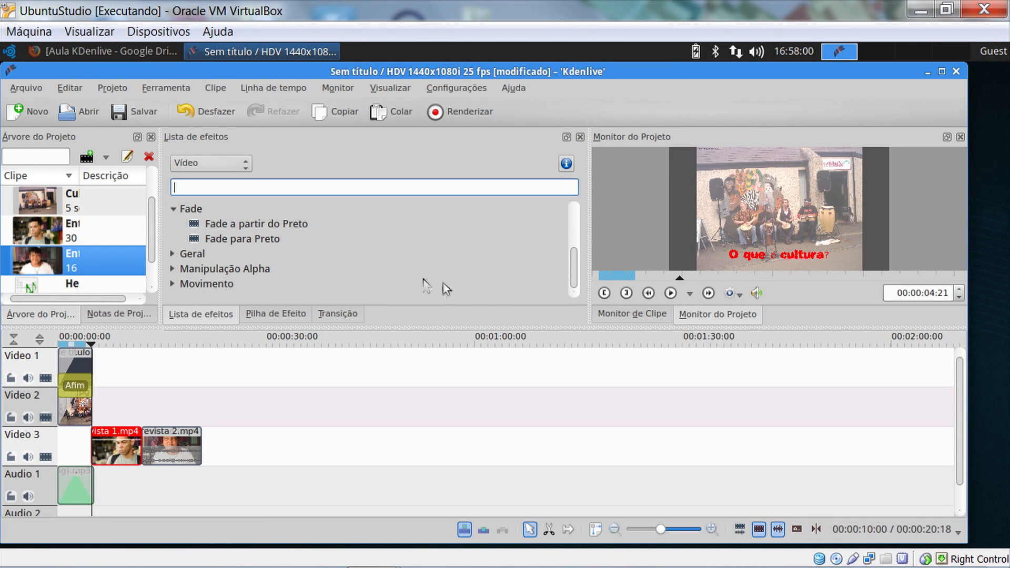
pyautogui.click(210, 221)
pyautogui.doubleClick(211, 223)
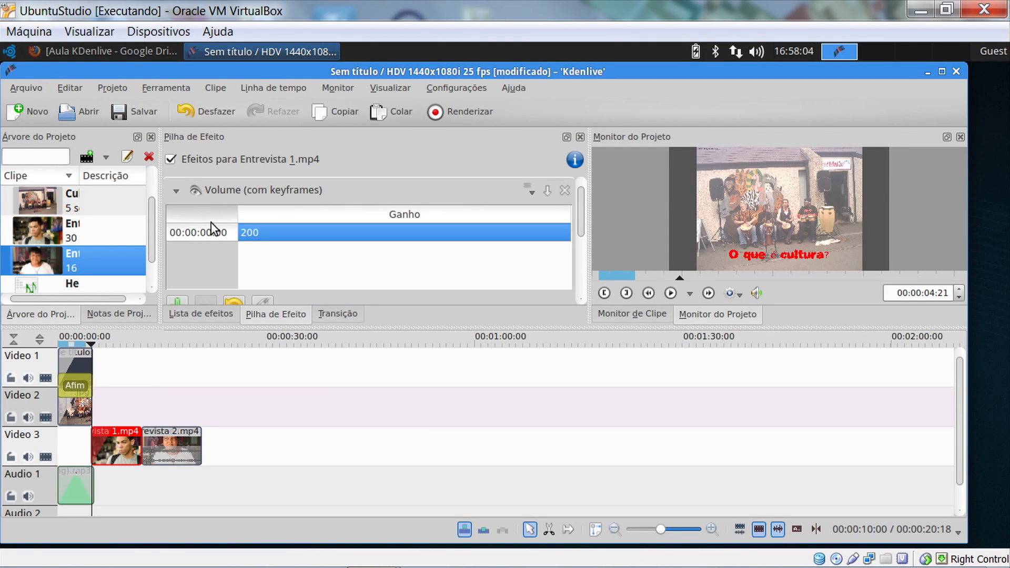
# Check the title clip's effects and replay from the start into the first interview to review its fade from black
pyautogui.click(80, 363)
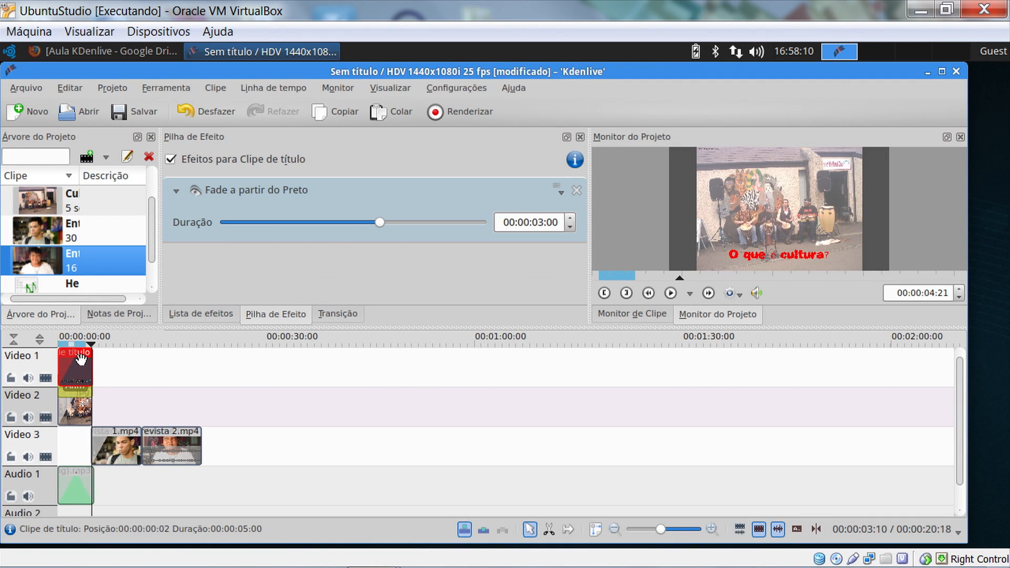
pyautogui.press('Home')
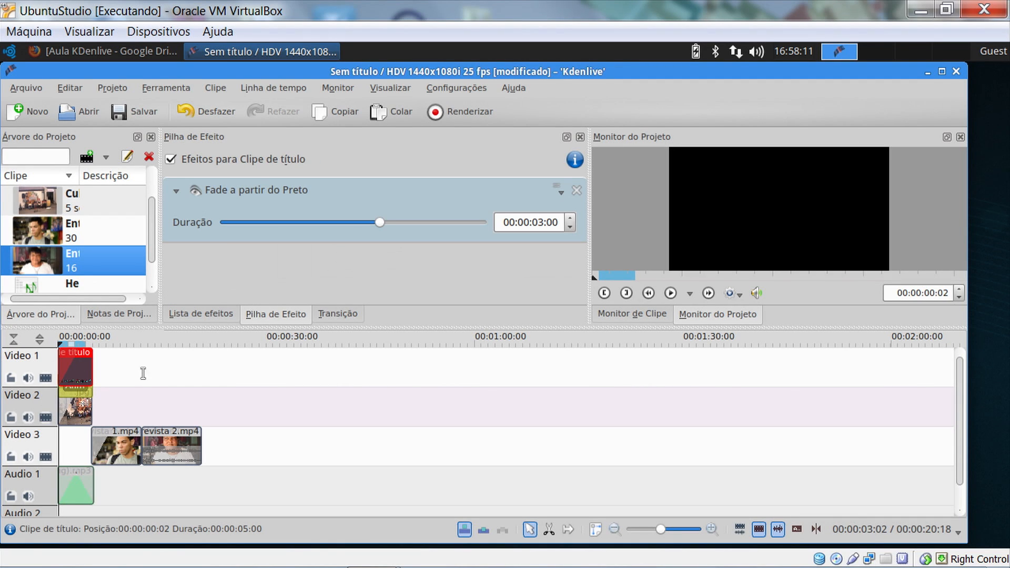
pyautogui.click(670, 293)
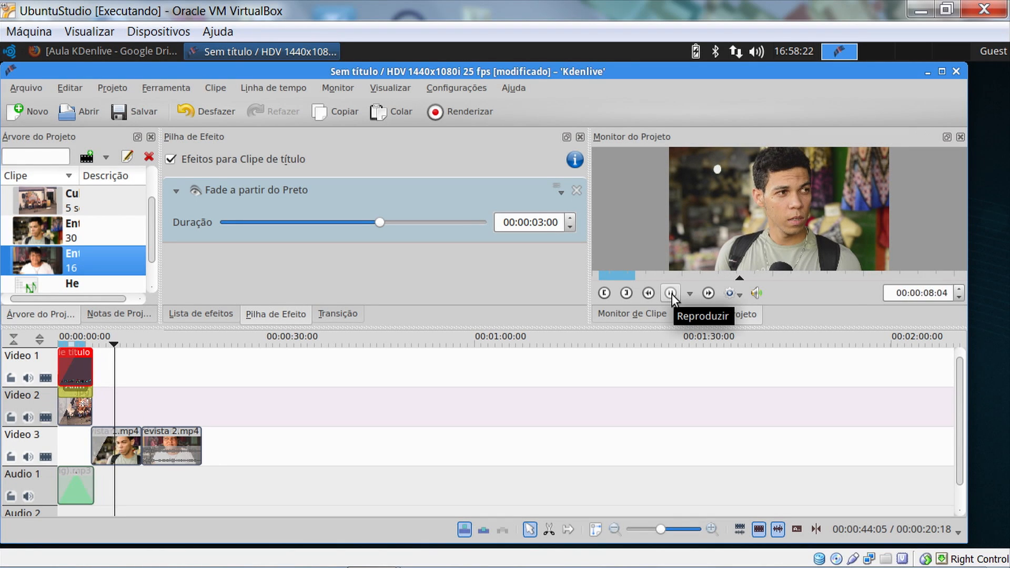
pyautogui.click(672, 295)
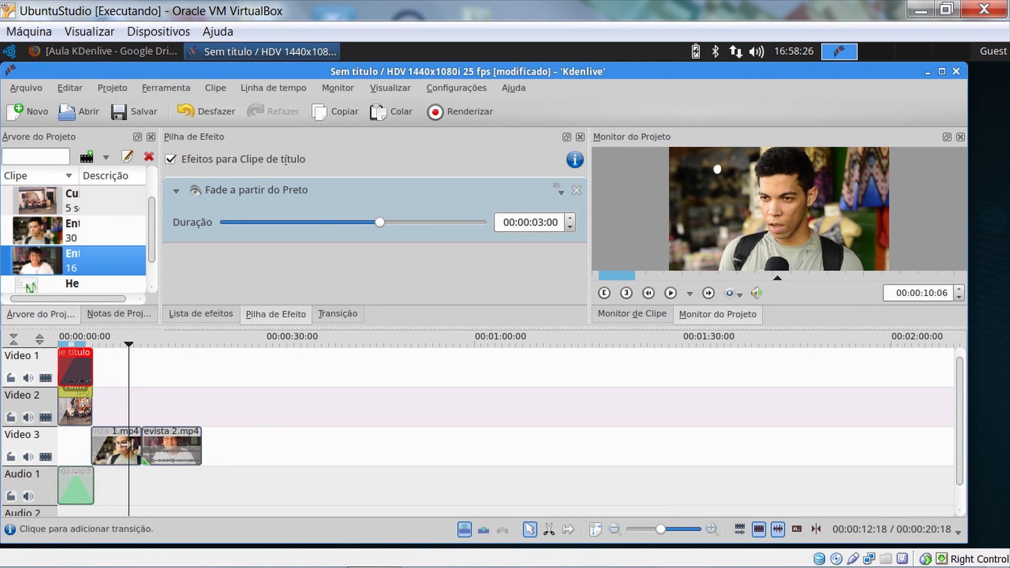
# Trim the end of Cultura 1.jpg to a duration of 00:00:04:19 and add the Fade para Preto effect to it
pyautogui.click(80, 413)
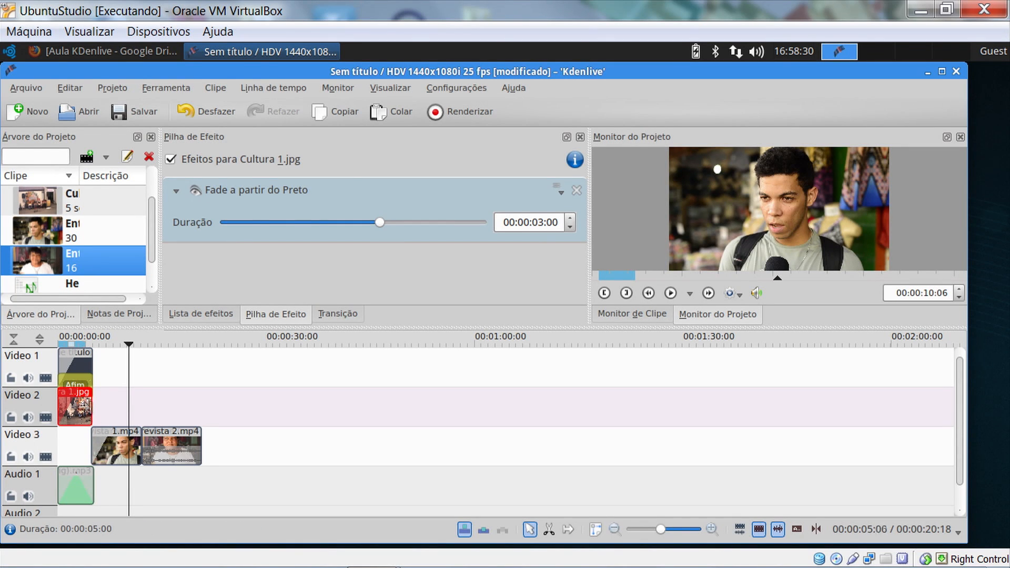
pyautogui.moveTo(89, 408); pyautogui.dragTo(86, 410)
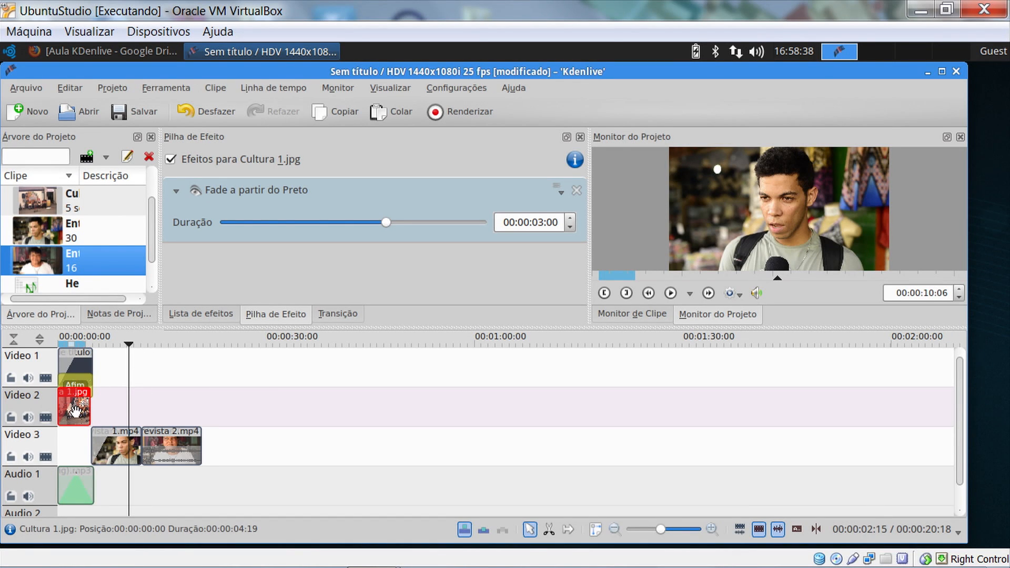
pyautogui.click(216, 314)
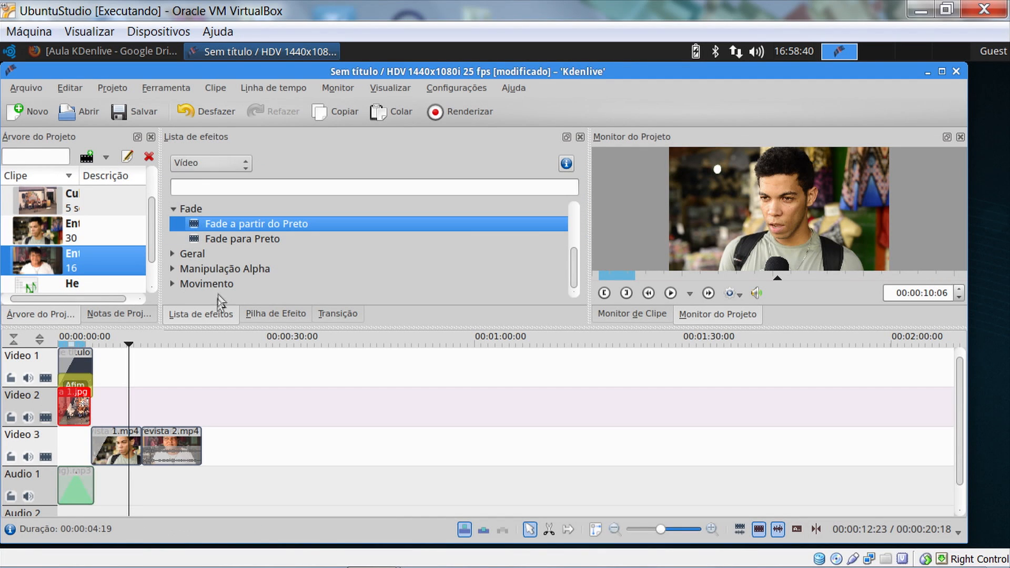
pyautogui.doubleClick(226, 239)
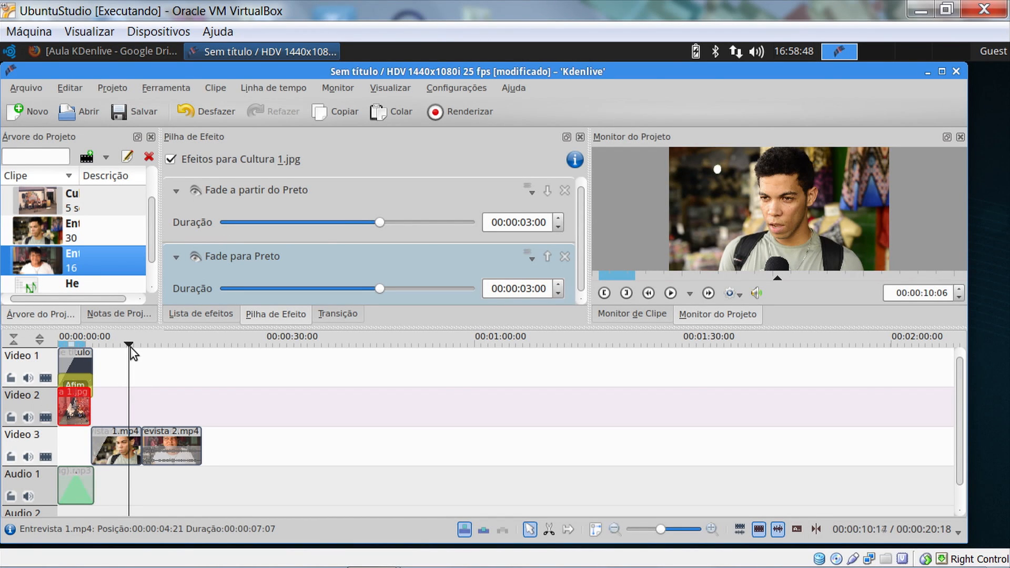
# Replay from the start to check the opening image fading to black before the first interview
pyautogui.moveTo(130, 346); pyautogui.dragTo(48, 355)
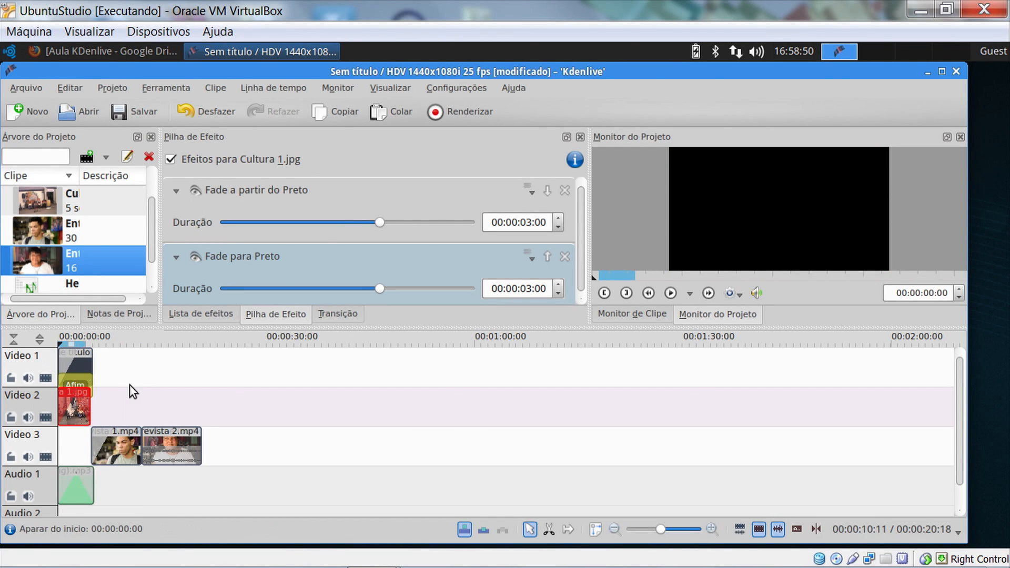
pyautogui.click(671, 293)
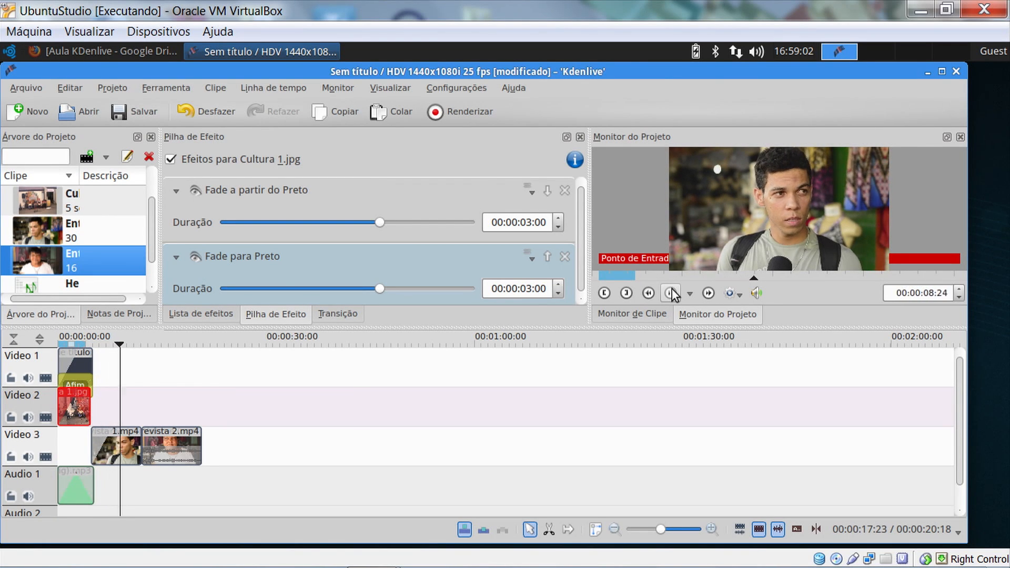
pyautogui.click(671, 293)
# Split Entrevista 1.mp4 near its start, at about 00:00:05:05, with the razor tool
pyautogui.click(115, 446)
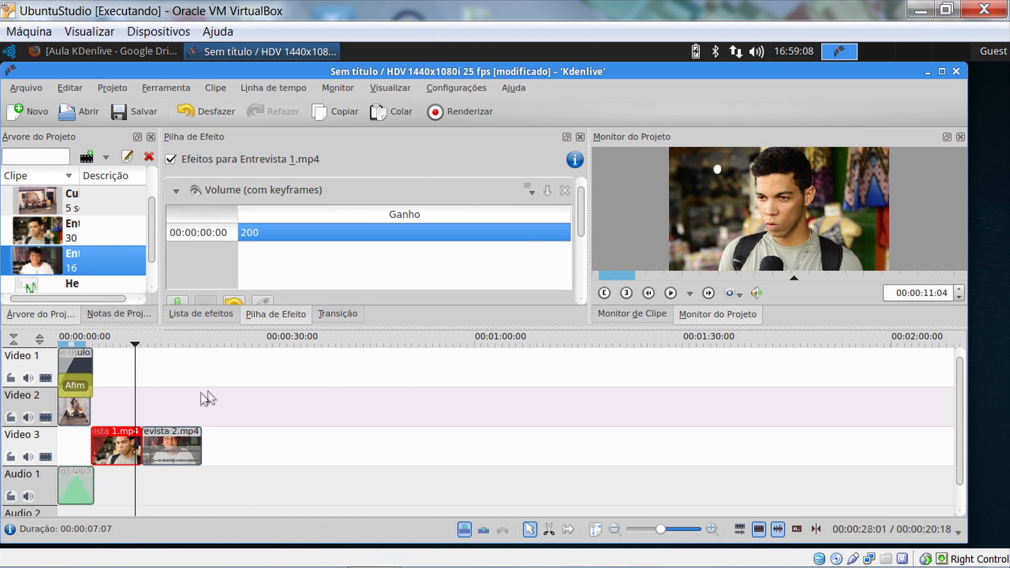
pyautogui.click(134, 394)
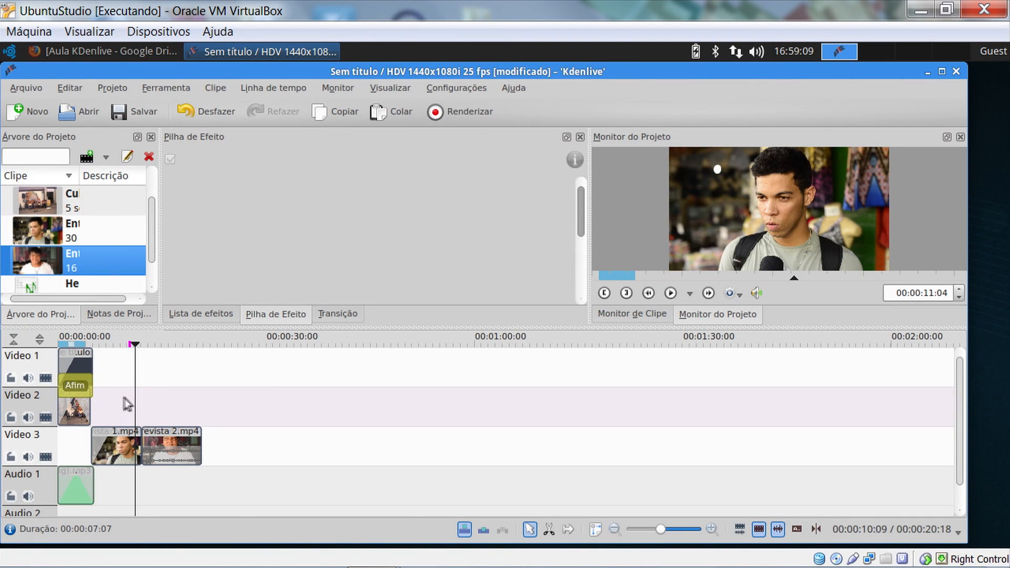
pyautogui.click(94, 399)
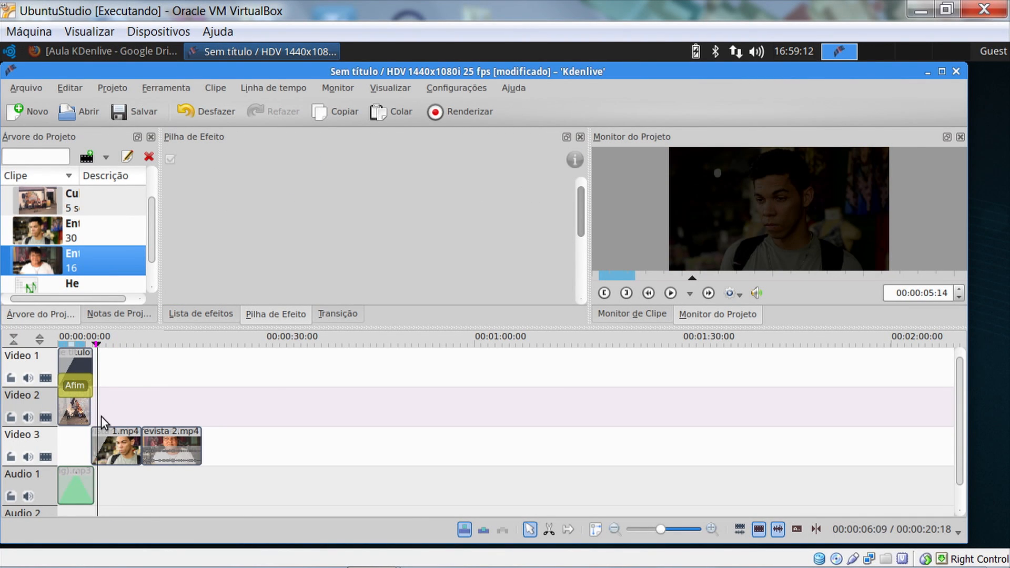
pyautogui.moveTo(93, 412); pyautogui.dragTo(91, 412)
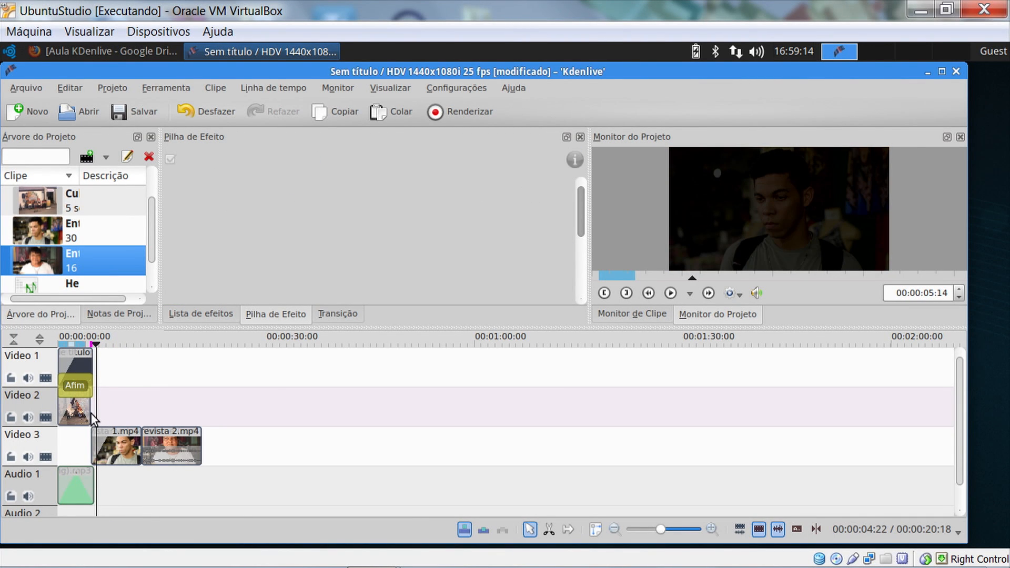
pyautogui.click(549, 529)
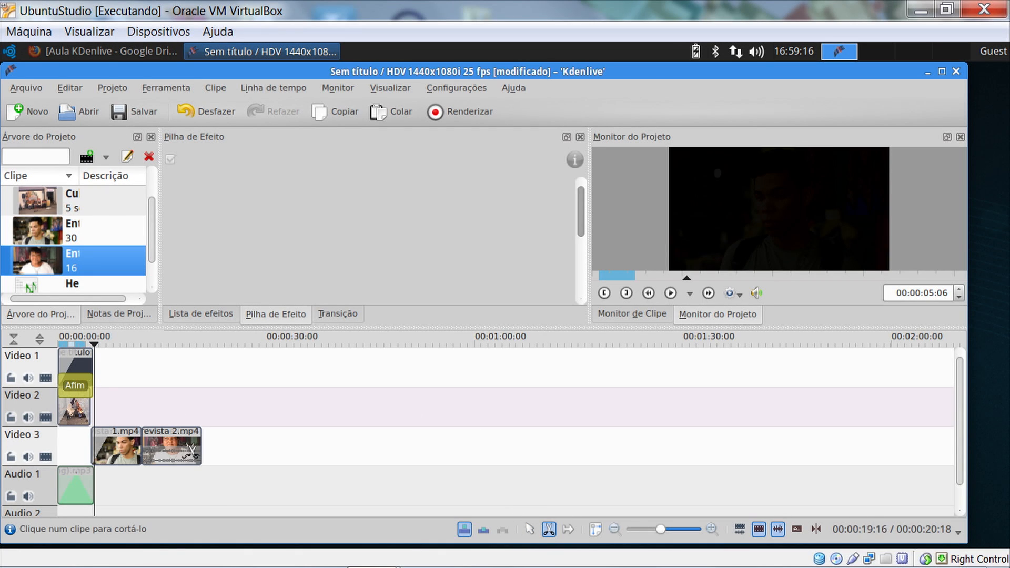
pyautogui.click(94, 451)
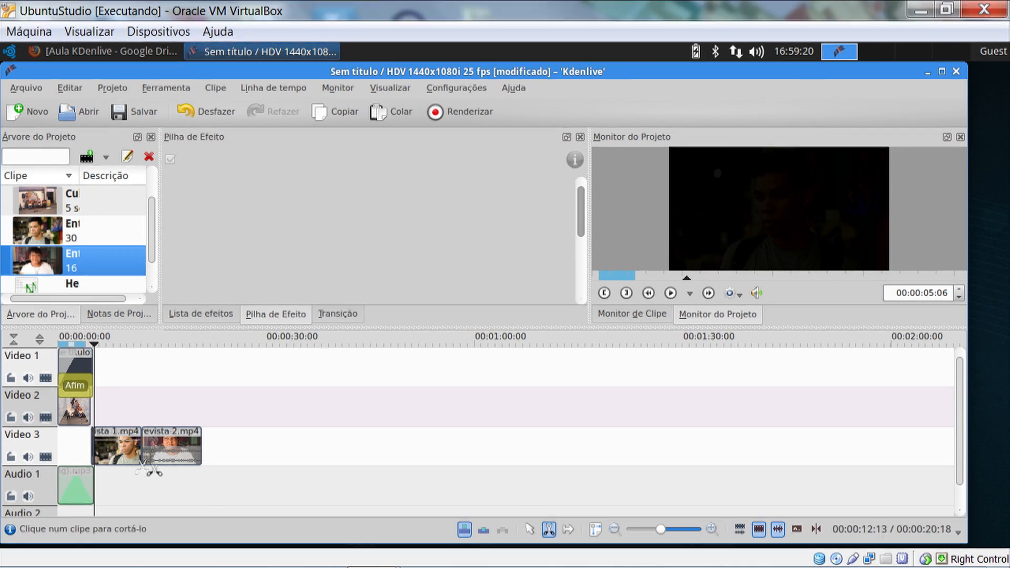
# Move Entrevista 2.mp4 and the longer part of Entrevista 1.mp4 further along Video 3, away from the short cut piece
pyautogui.click(530, 531)
pyautogui.click(118, 450)
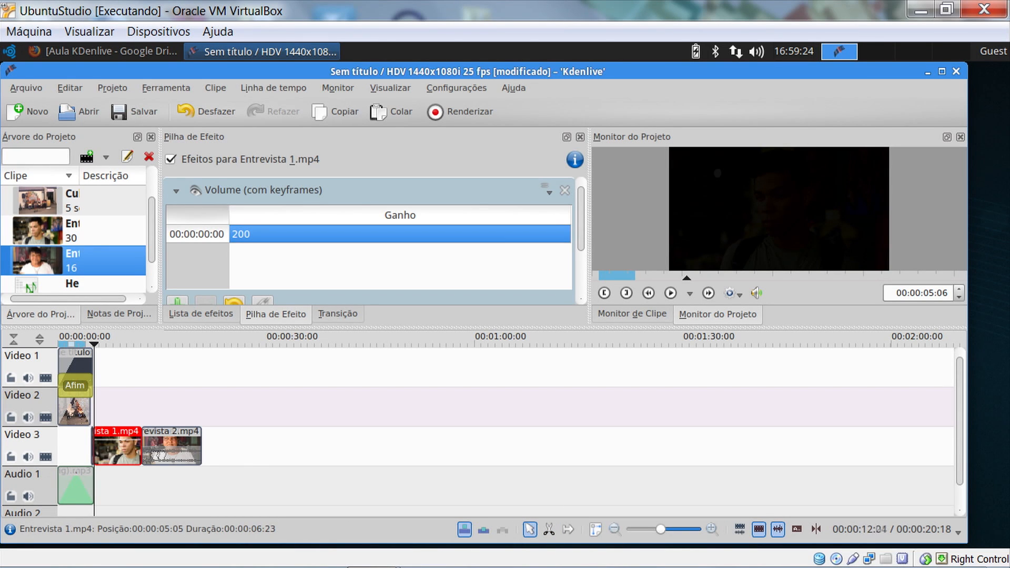
pyautogui.click(550, 441)
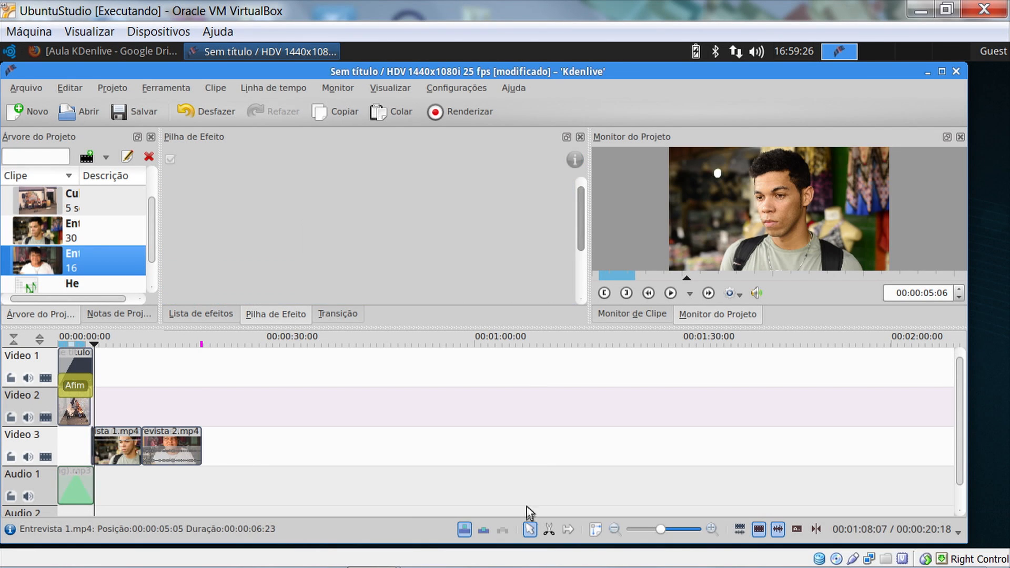
pyautogui.moveTo(164, 445); pyautogui.dragTo(238, 447)
pyautogui.moveTo(121, 449); pyautogui.dragTo(157, 449)
# Delete the short leftover piece of Entrevista 1.mp4, then move the remainder back to the playhead with Entrevista 2.mp4 directly after it
pyautogui.click(93, 449)
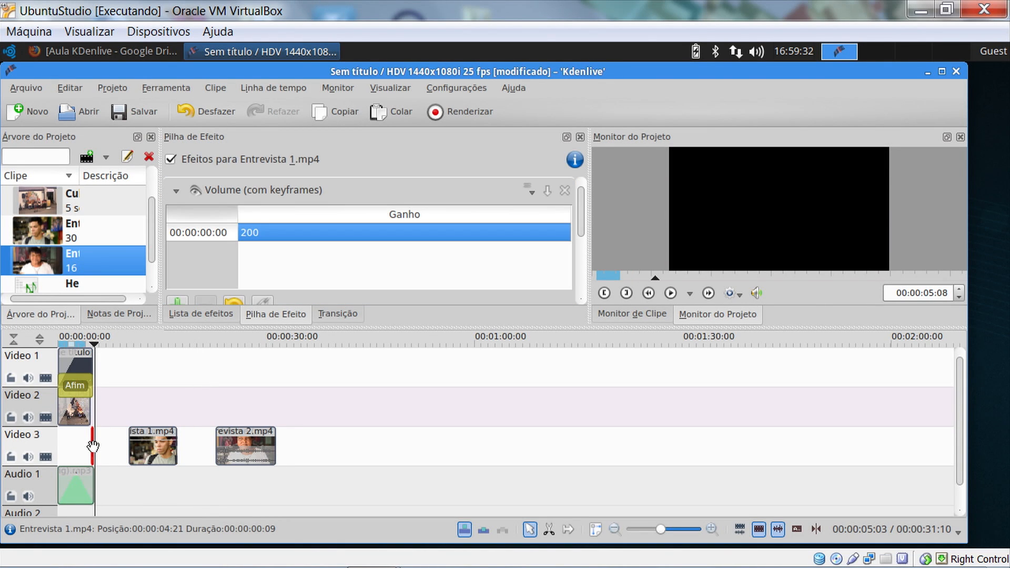
pyautogui.moveTo(166, 454); pyautogui.dragTo(130, 456)
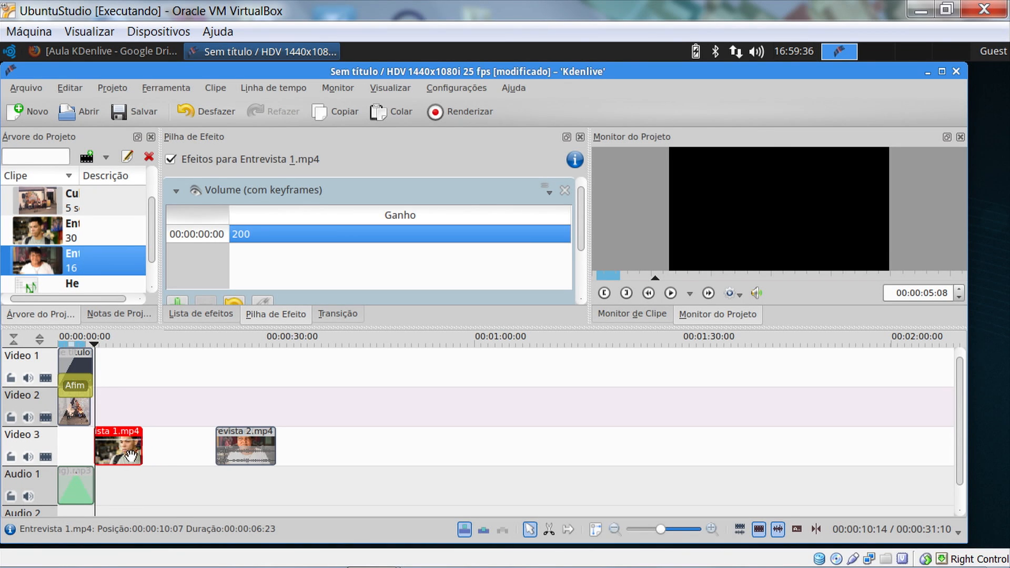
pyautogui.moveTo(226, 451); pyautogui.dragTo(165, 453)
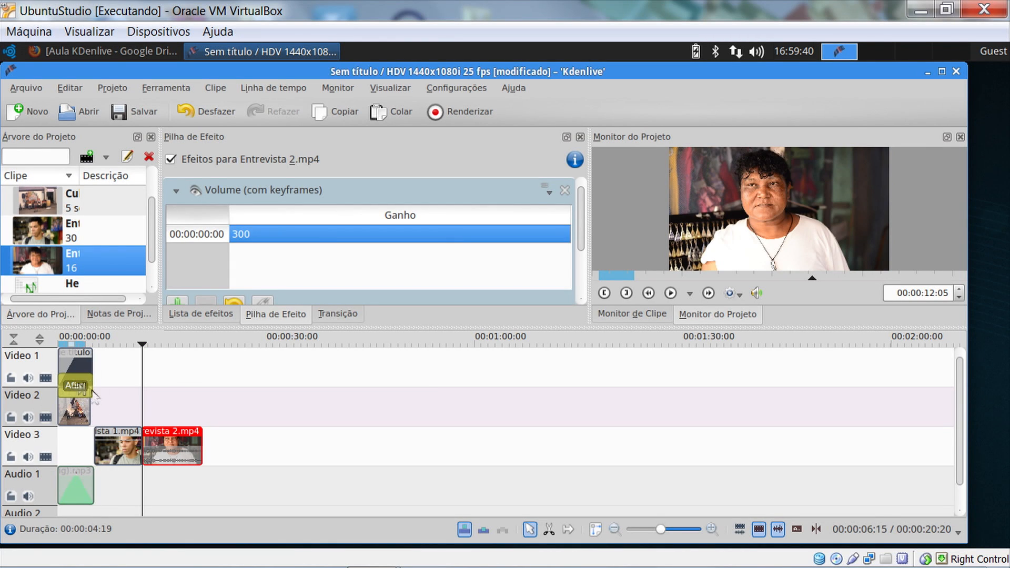
# Select the title clip and replay from the start to check the transition into the trimmed first interview
pyautogui.click(78, 387)
pyautogui.click(85, 360)
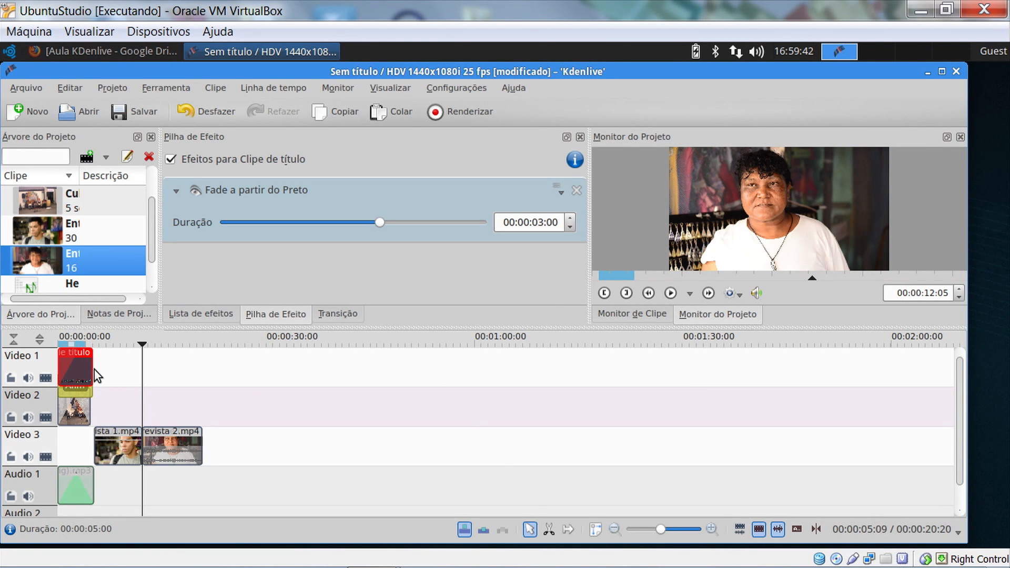
pyautogui.press('Home')
pyautogui.click(670, 293)
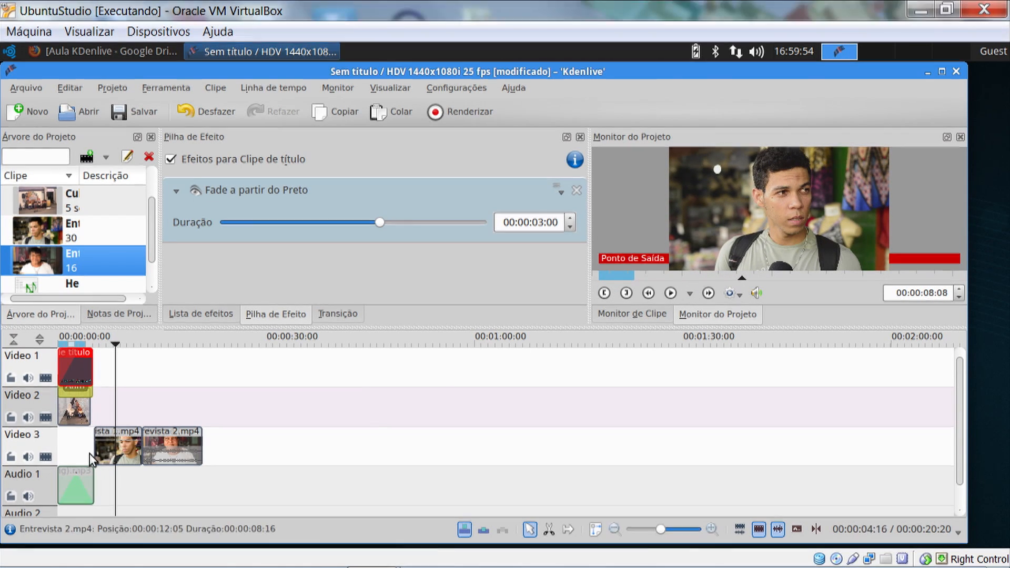
# Shift both interview clips slightly earlier on Video 3 and extend Cultura 1.jpg to a duration of 00:00:05:03
pyautogui.moveTo(116, 450); pyautogui.dragTo(117, 453)
pyautogui.click(173, 457)
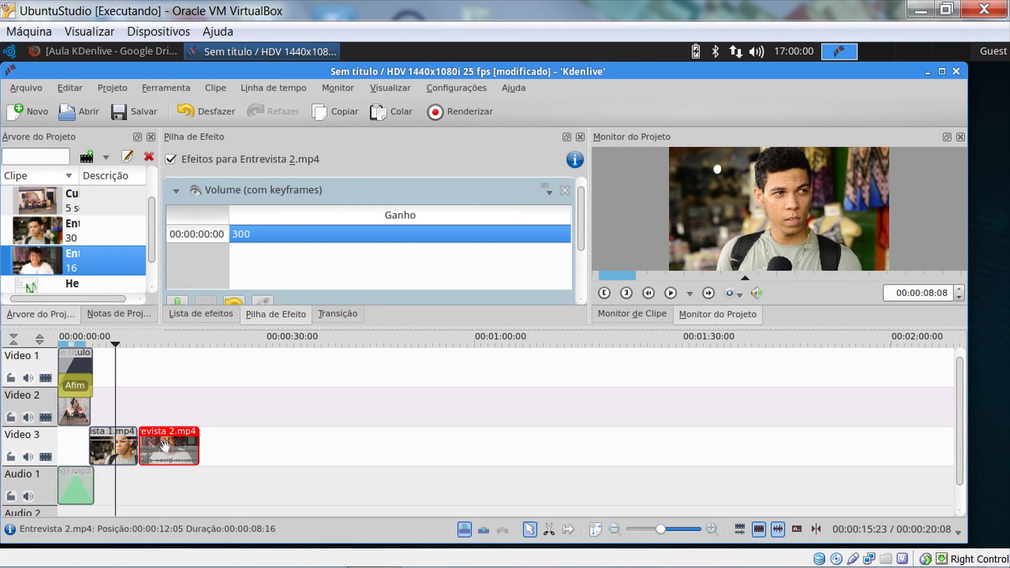
pyautogui.click(78, 414)
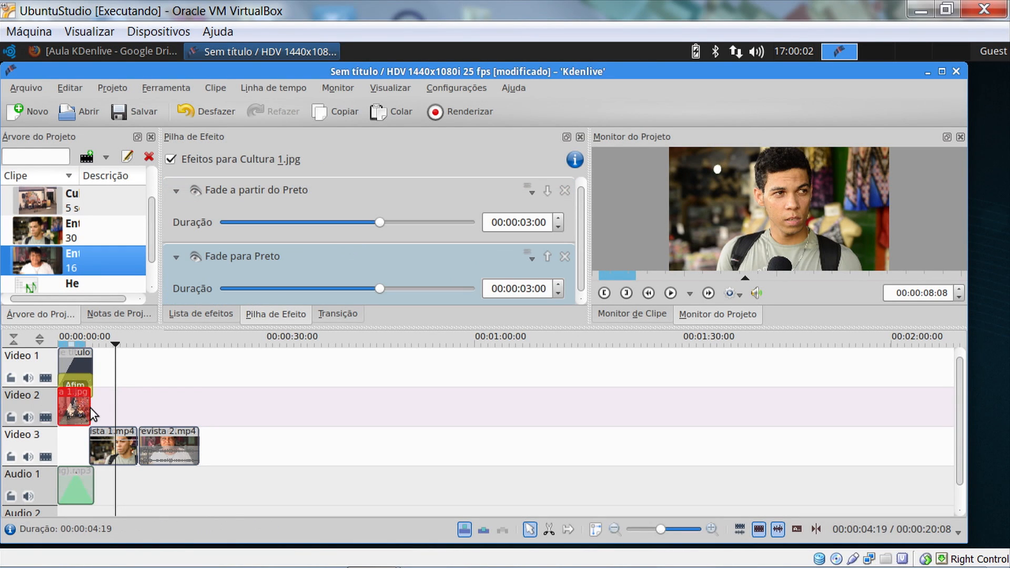
pyautogui.moveTo(85, 405); pyautogui.dragTo(86, 406)
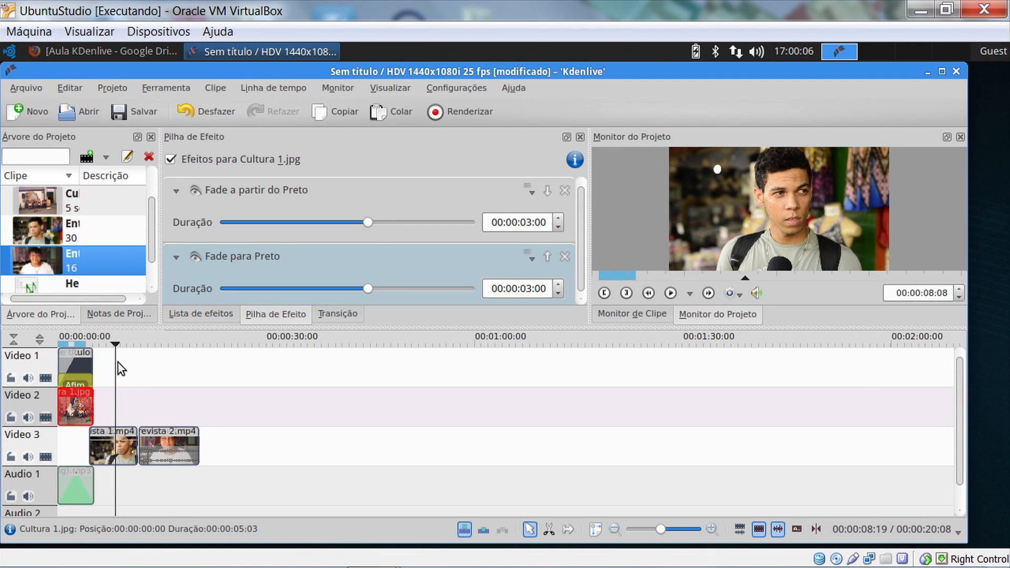
pyautogui.click(116, 359)
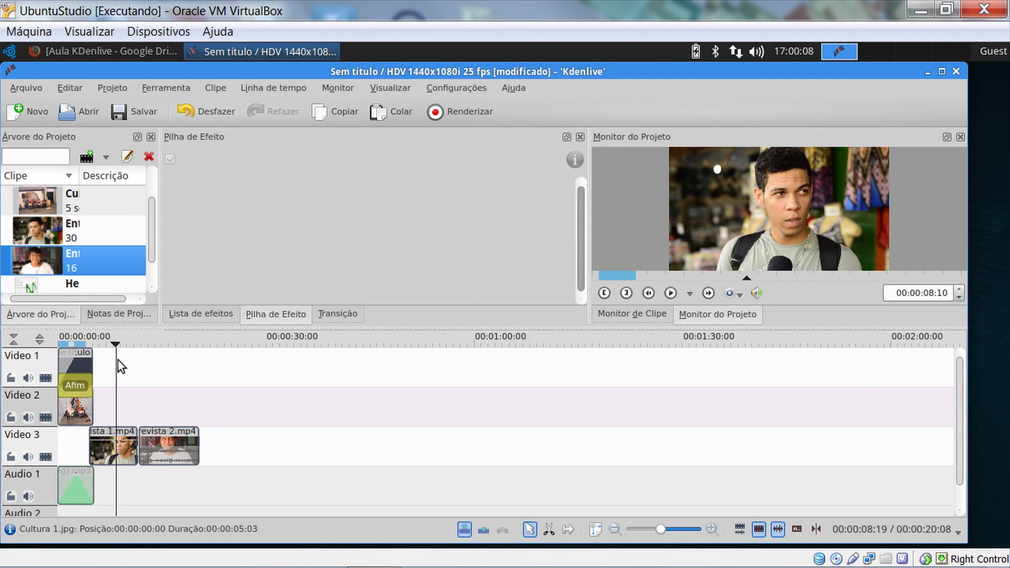
# Insert a new video track before Video 2 and move the title clip from Video 1 down onto it
pyautogui.hotkey('alt', 'Left')
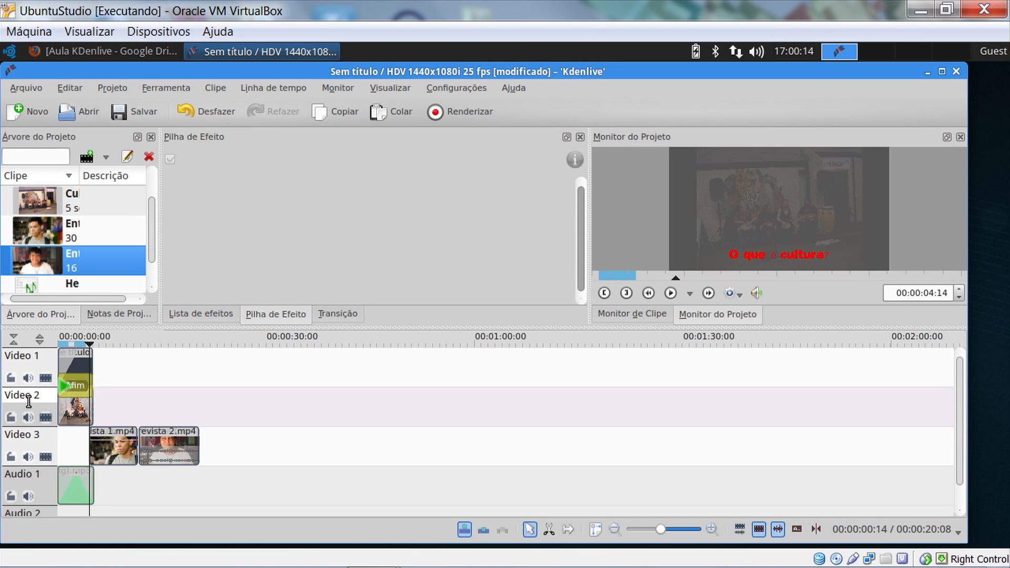
pyautogui.rightClick(23, 406)
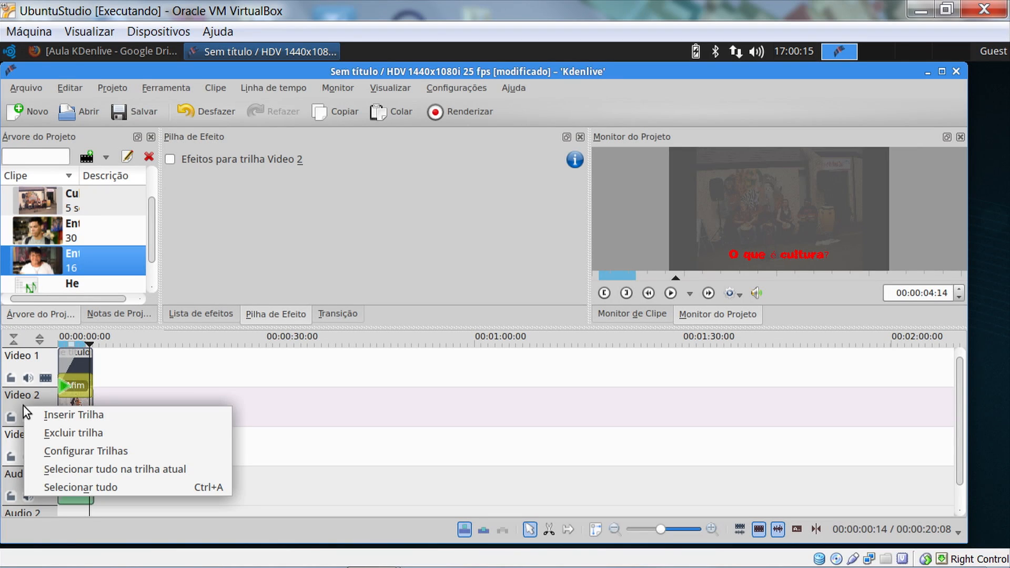
pyautogui.click(49, 415)
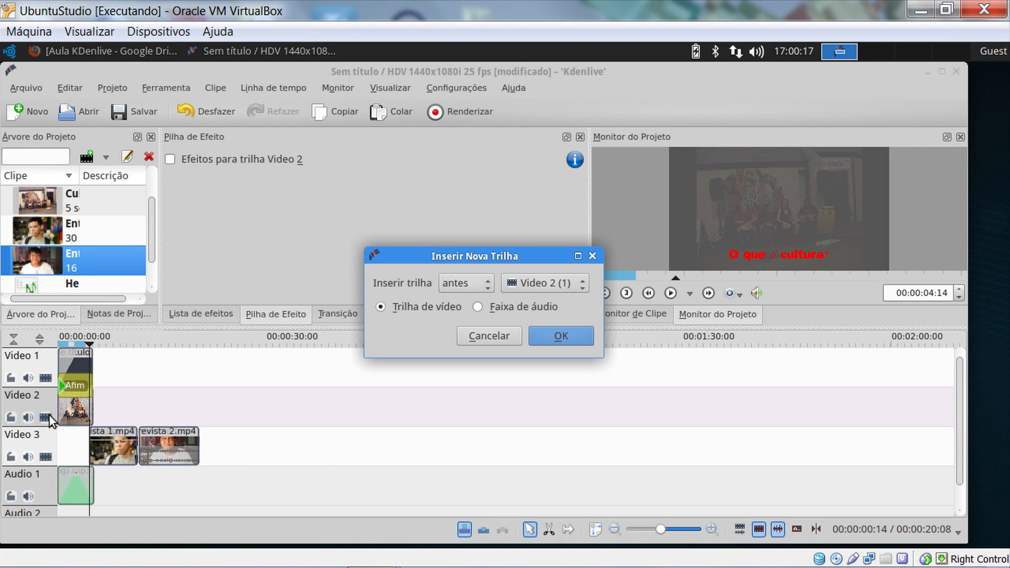
pyautogui.click(560, 339)
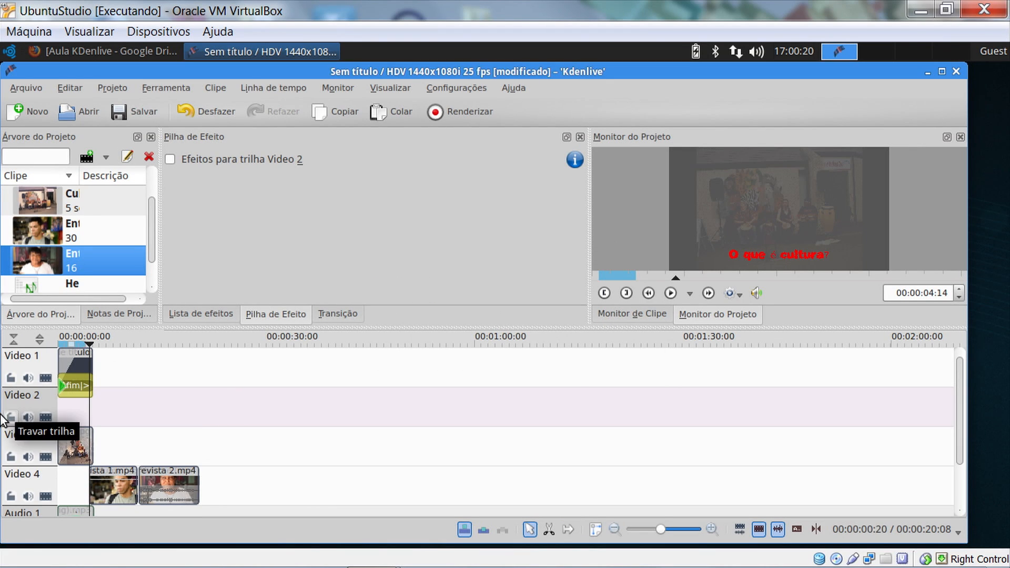
pyautogui.moveTo(75, 362); pyautogui.dragTo(75, 401)
pyautogui.click(124, 362)
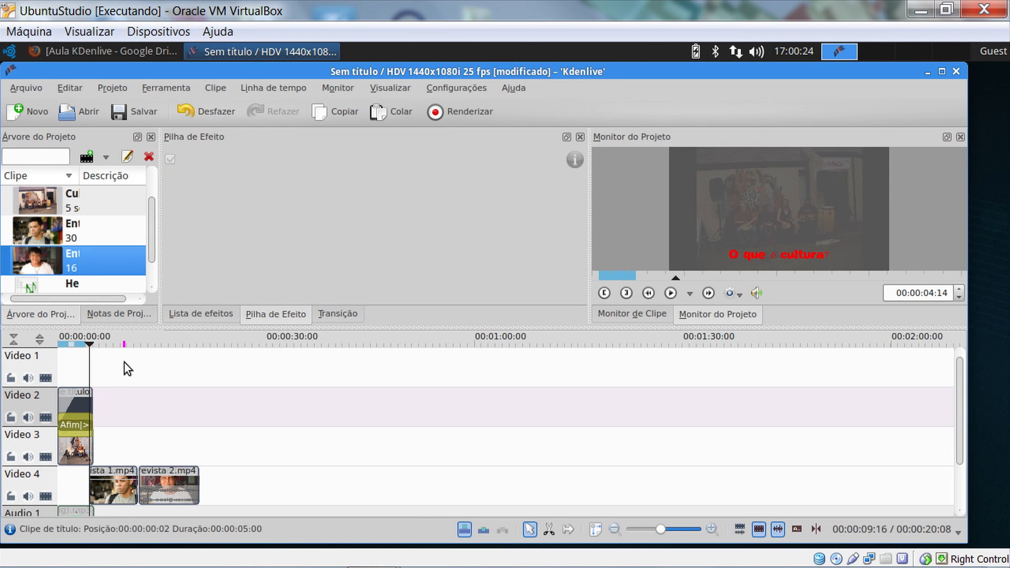
pyautogui.click(124, 362)
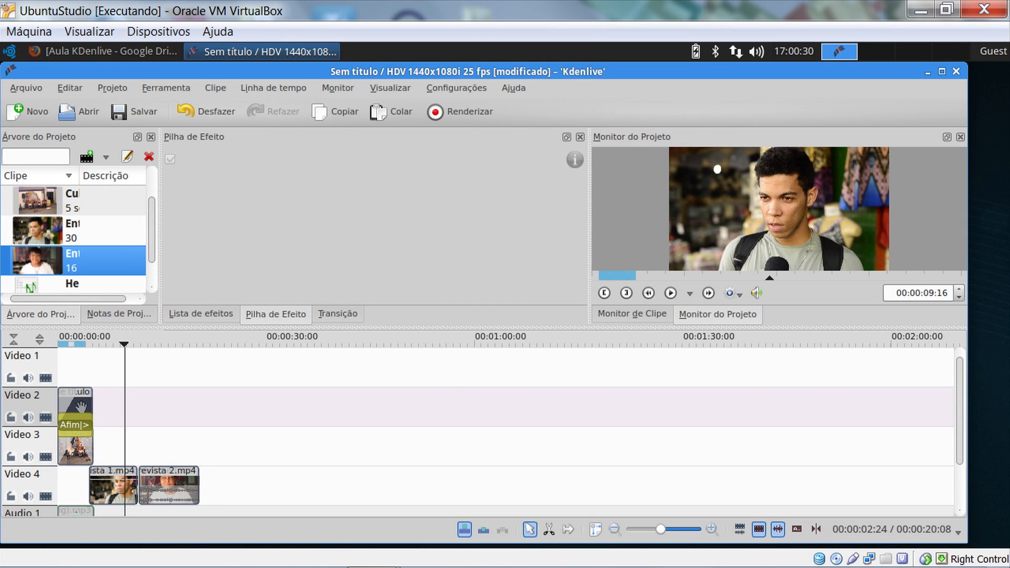
pyautogui.click(100, 368)
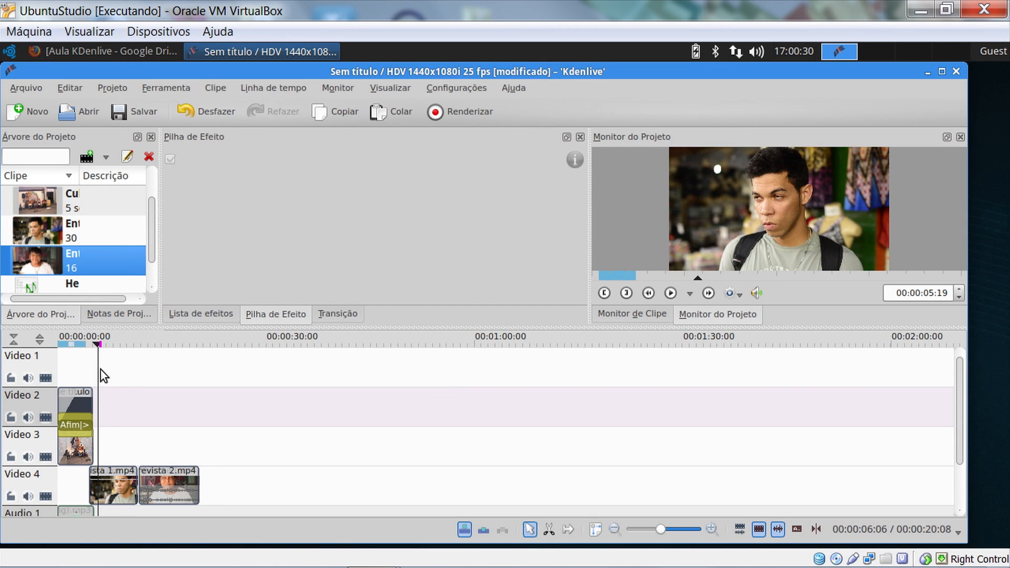
# Import IFRO AEREA .mp4 from the Downloads folder into the project and preview it in the clip monitor
pyautogui.click(109, 159)
pyautogui.click(110, 178)
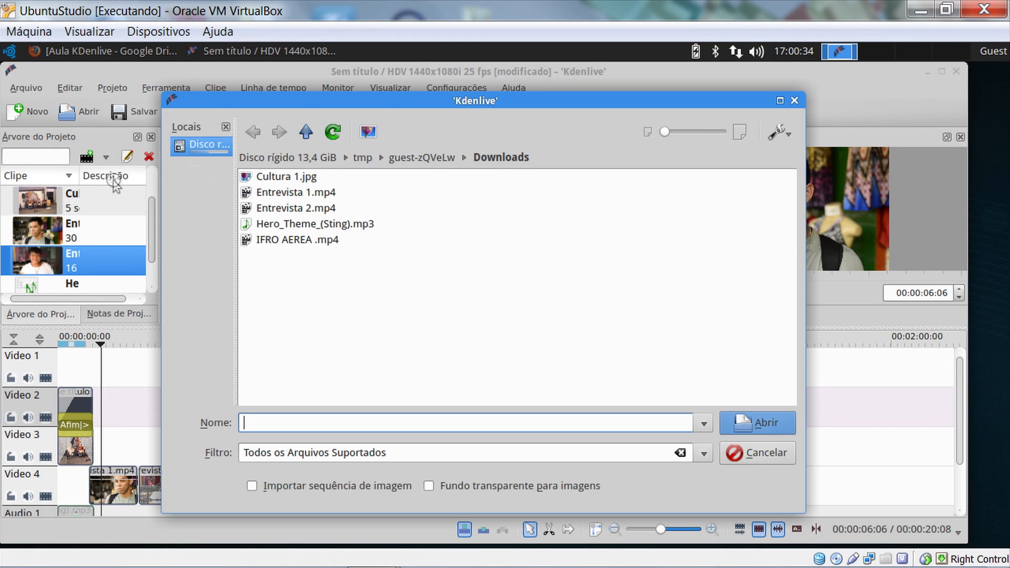
pyautogui.click(303, 240)
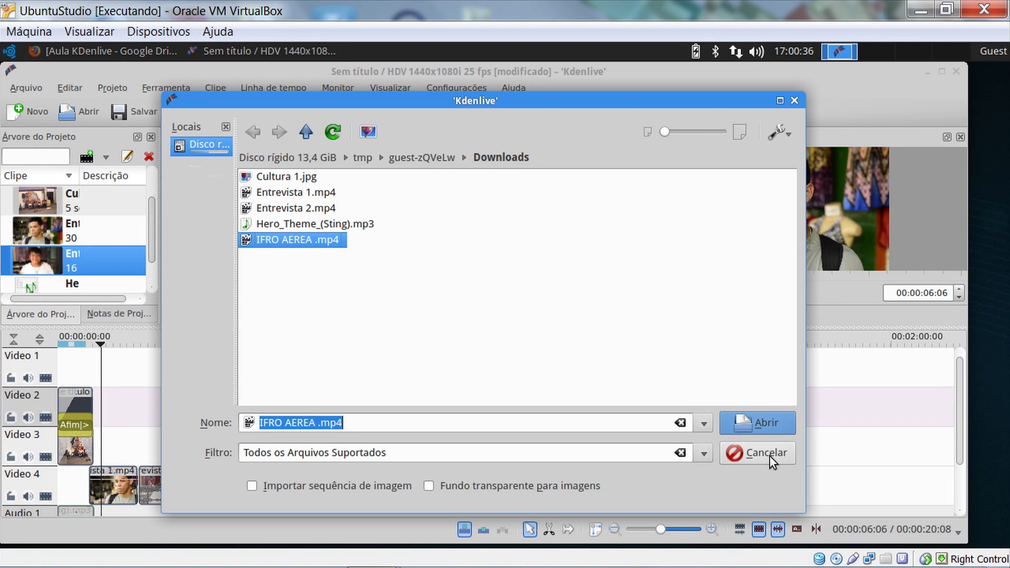
pyautogui.click(748, 422)
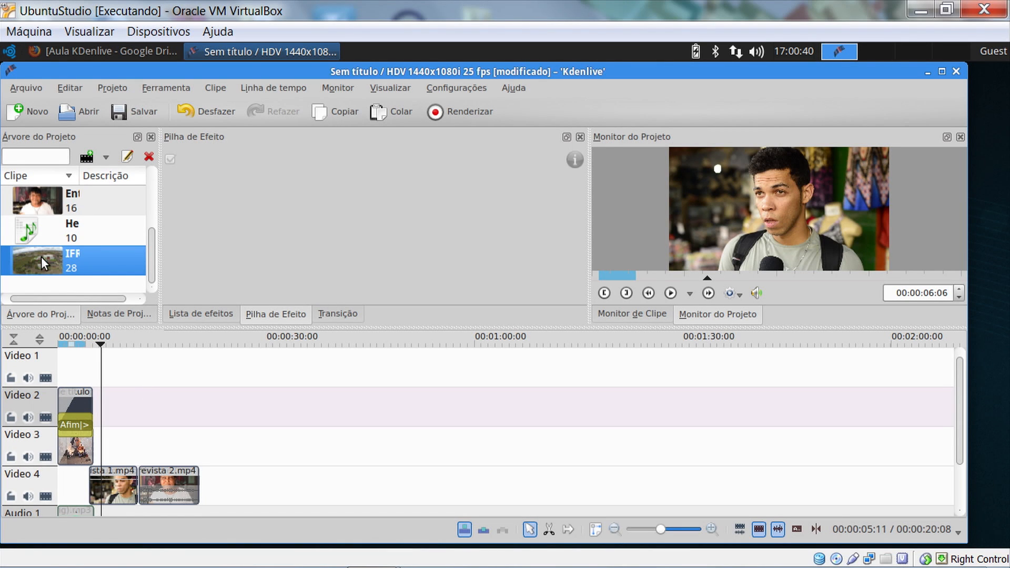
pyautogui.click(618, 315)
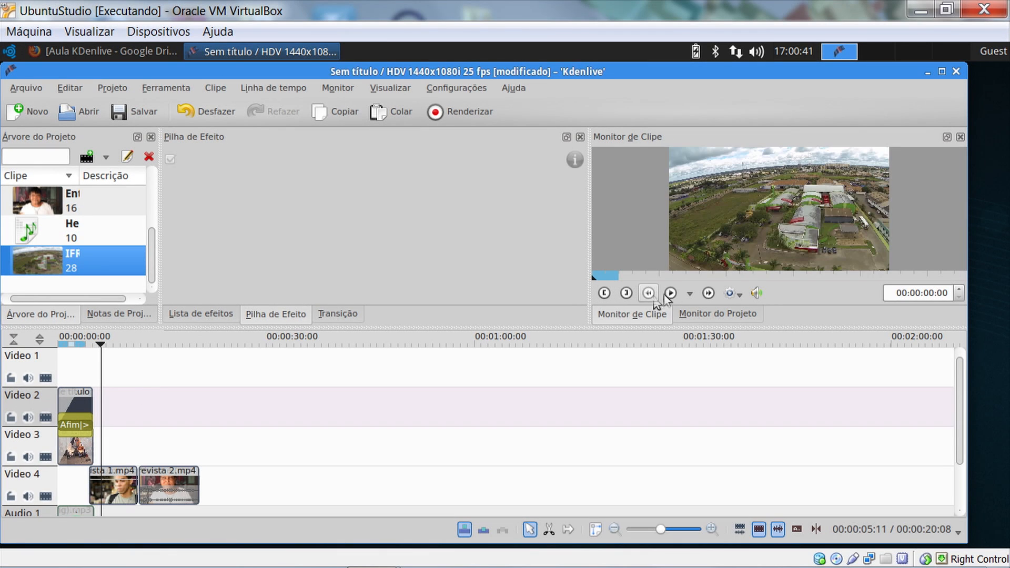
pyautogui.click(673, 290)
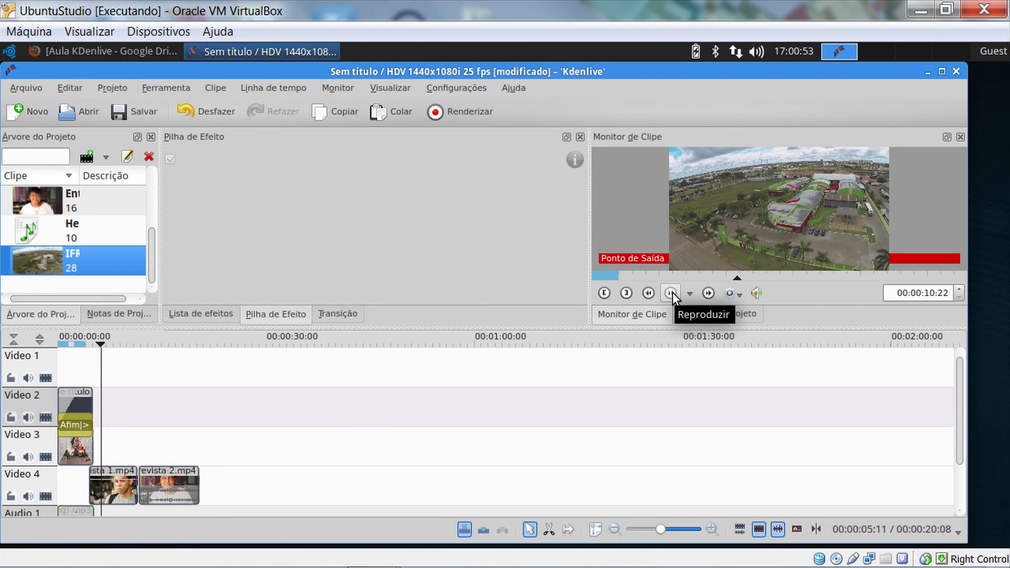
pyautogui.click(671, 292)
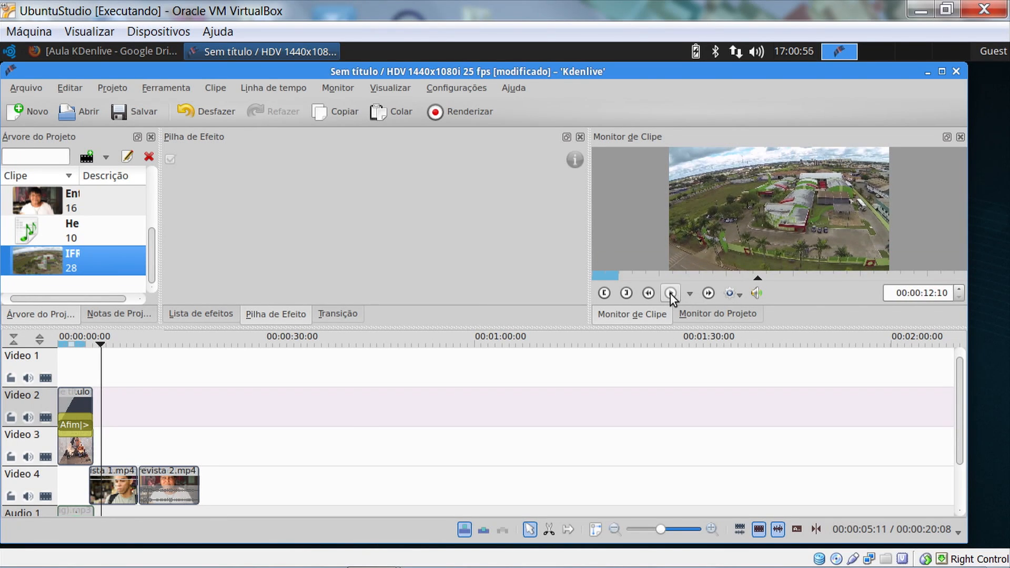
pyautogui.click(710, 317)
# Place IFRO AEREA .mp4 at the start of Video 1 and move the title clip and Cultura 1.jpg beyond its end
pyautogui.moveTo(51, 266); pyautogui.dragTo(61, 381)
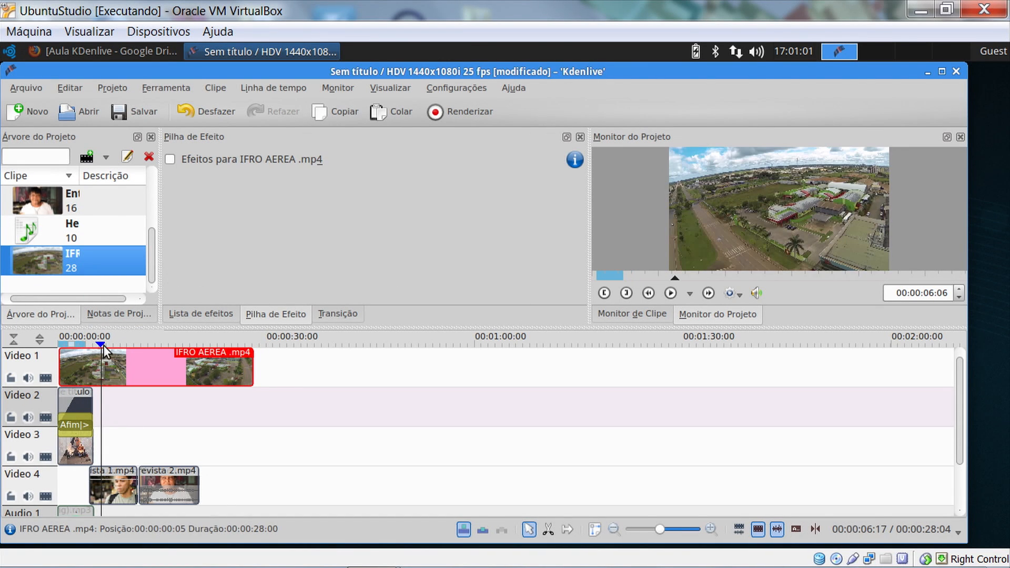
pyautogui.click(102, 346)
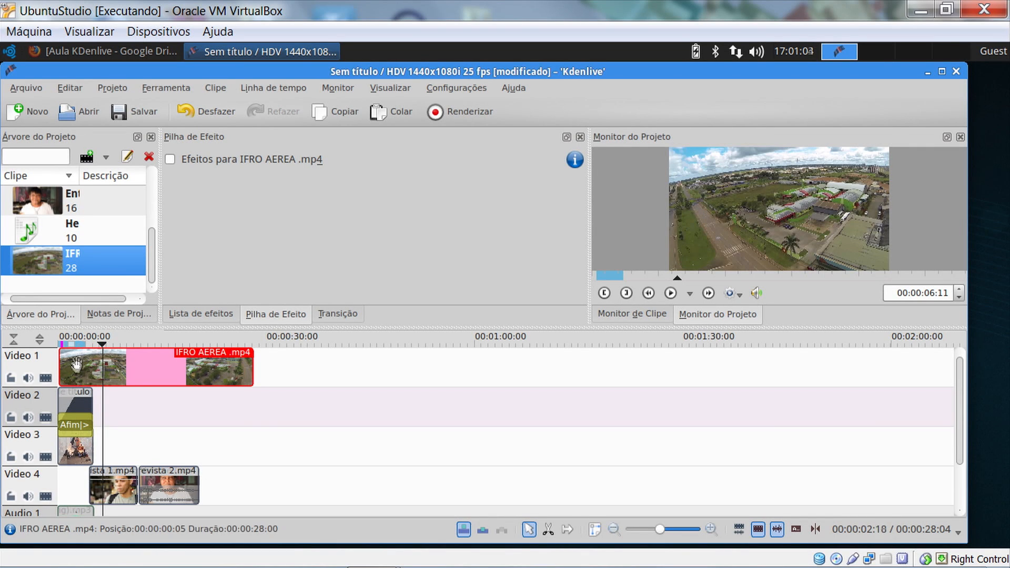
pyautogui.moveTo(76, 405); pyautogui.dragTo(291, 404)
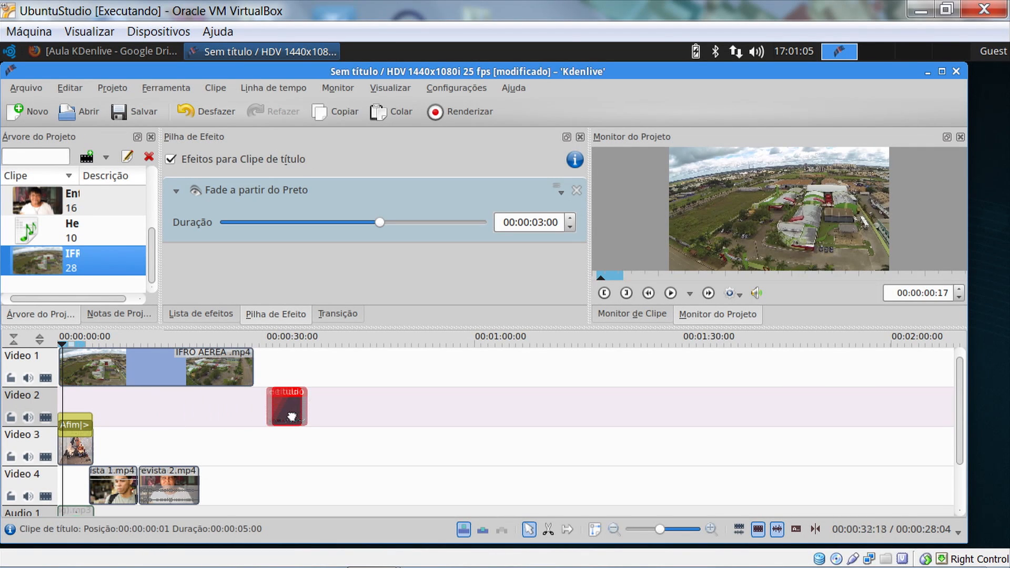
pyautogui.moveTo(80, 440); pyautogui.dragTo(335, 458)
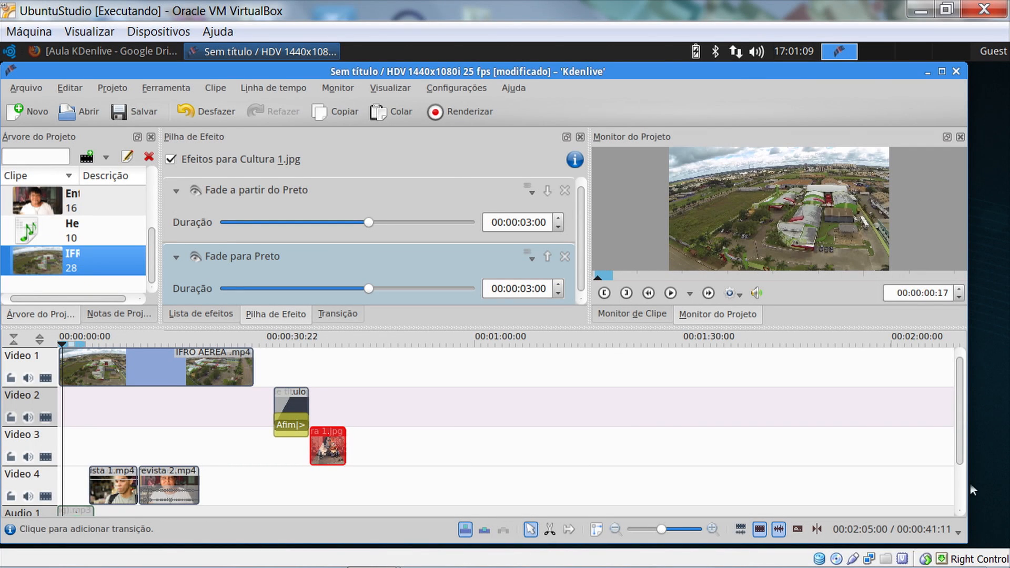
# Move Entrevista 1.mp4, Entrevista 2.mp4 and Hero_Theme_(Sting).mp3 along their tracks to beyond the end of IFRO AEREA .mp4
pyautogui.moveTo(959, 445); pyautogui.dragTo(959, 486)
pyautogui.click(111, 417)
pyautogui.moveTo(111, 417); pyautogui.dragTo(370, 422)
pyautogui.moveTo(167, 425); pyautogui.dragTo(425, 424)
pyautogui.moveTo(66, 453); pyautogui.dragTo(310, 479)
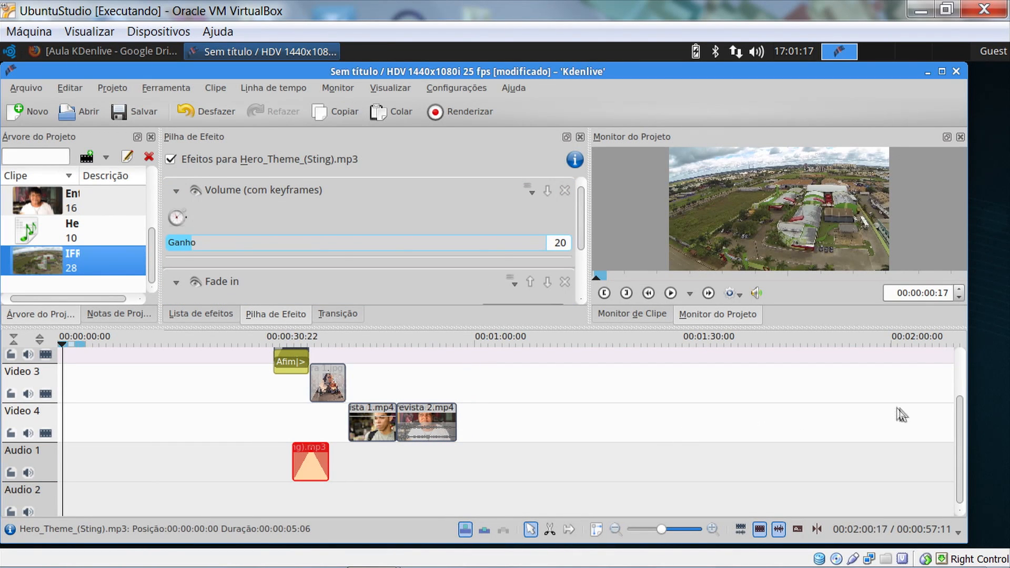
pyautogui.moveTo(960, 423); pyautogui.dragTo(957, 380)
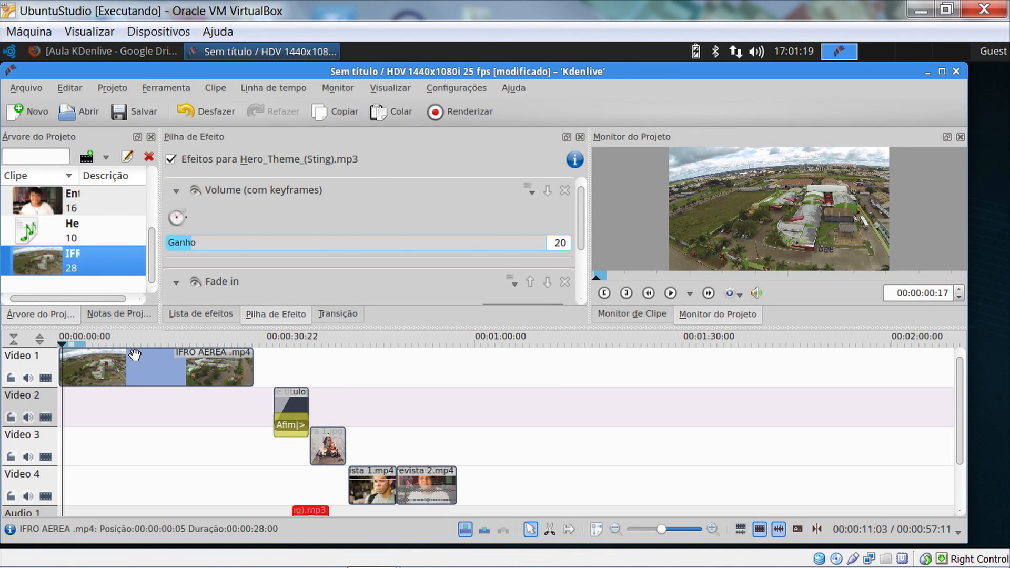
# Play IFRO AEREA .mp4 from the start, cut it at about 00:00:06:21 and delete the remaining part
pyautogui.click(104, 370)
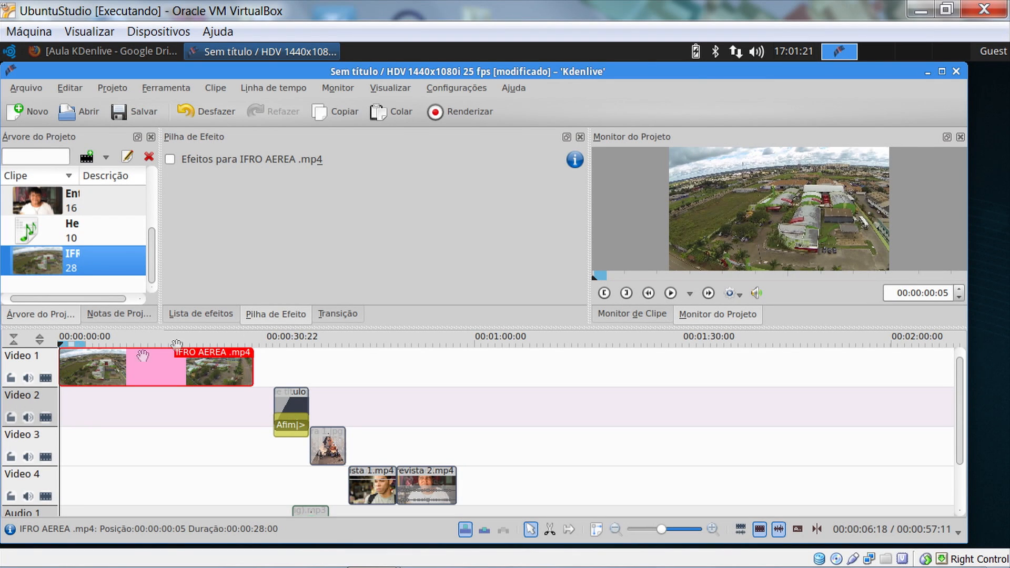
pyautogui.click(671, 293)
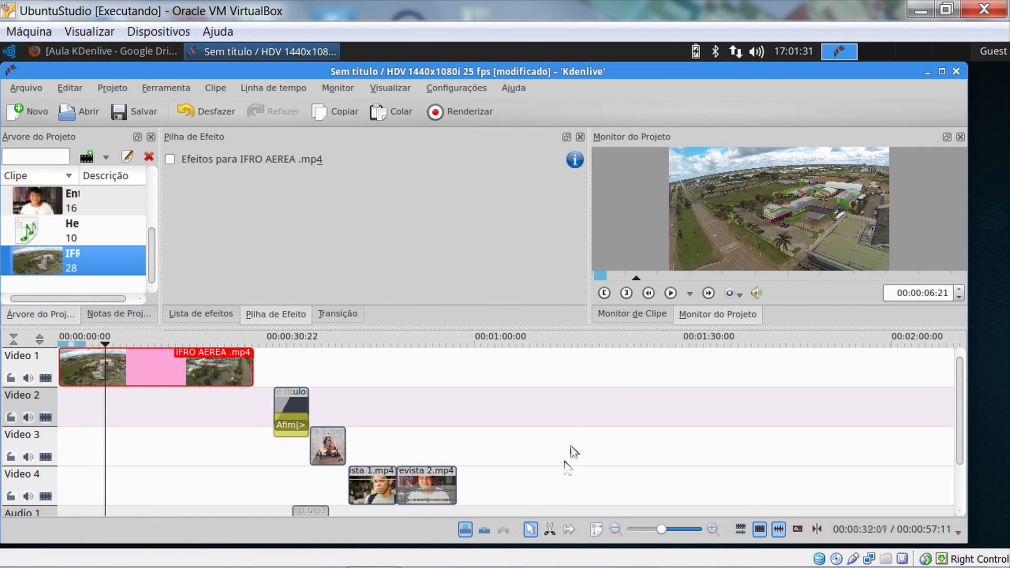
pyautogui.click(550, 530)
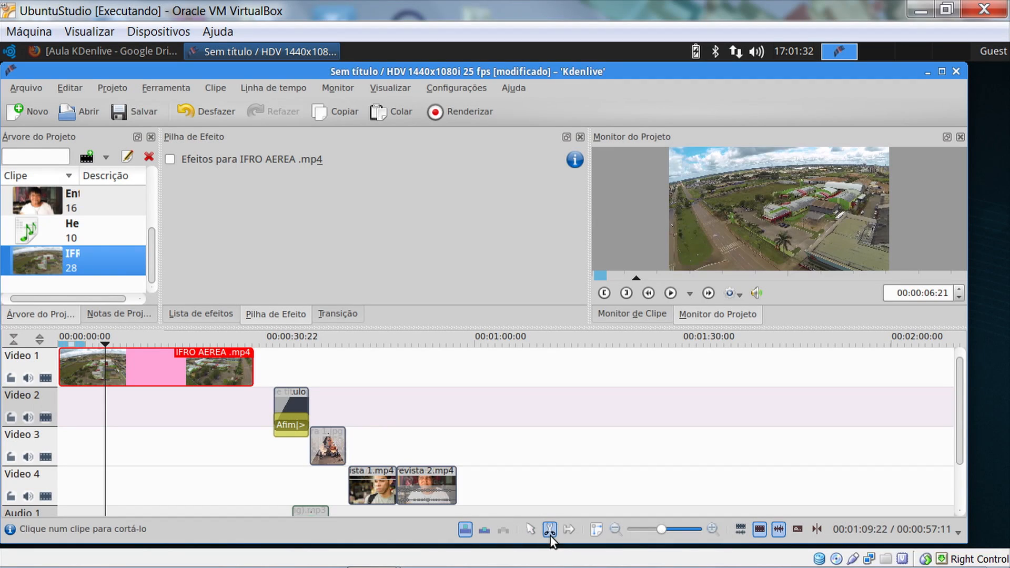
pyautogui.click(103, 368)
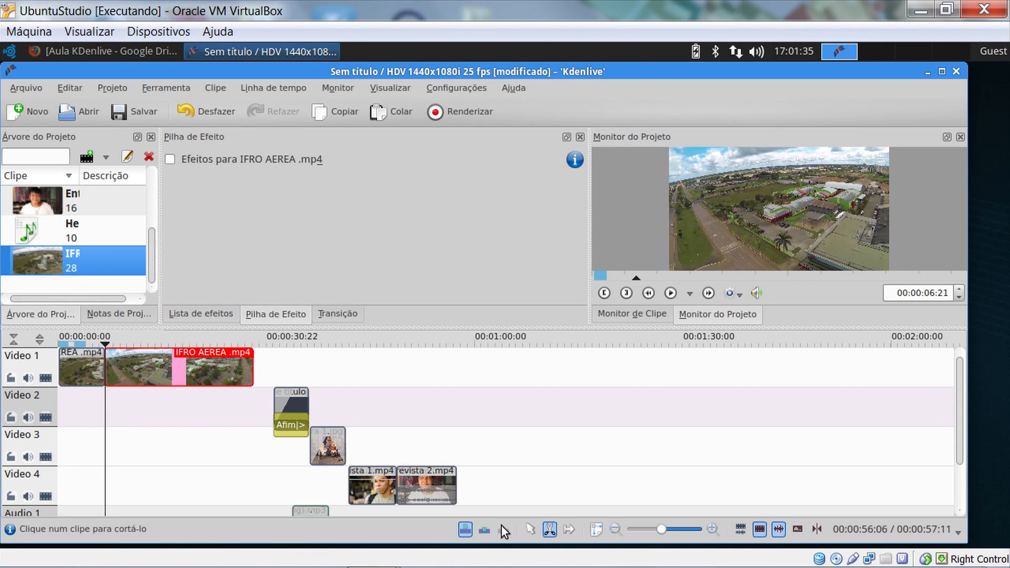
pyautogui.click(530, 530)
pyautogui.moveTo(160, 370); pyautogui.dragTo(196, 365)
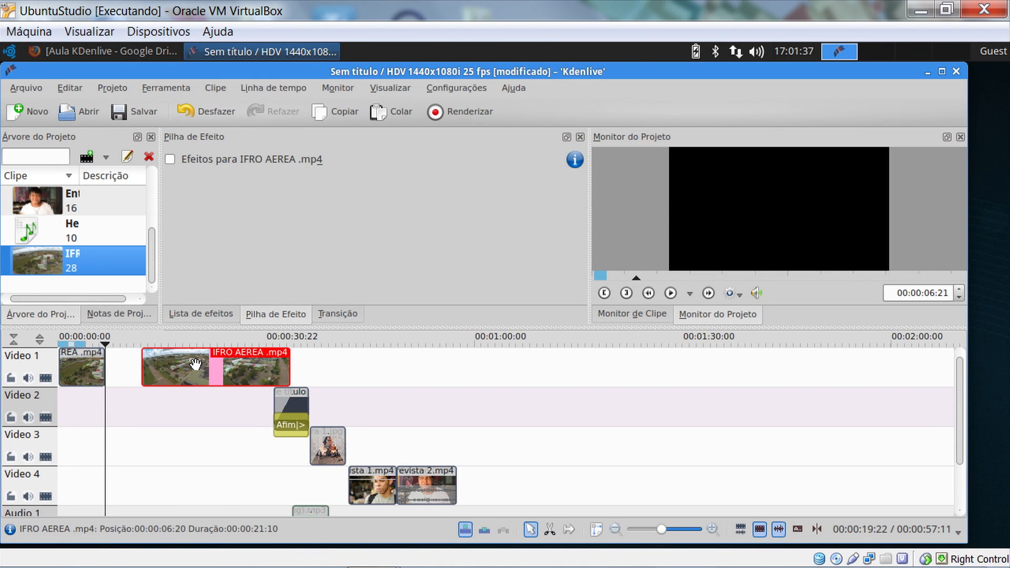
pyautogui.press('Delete')
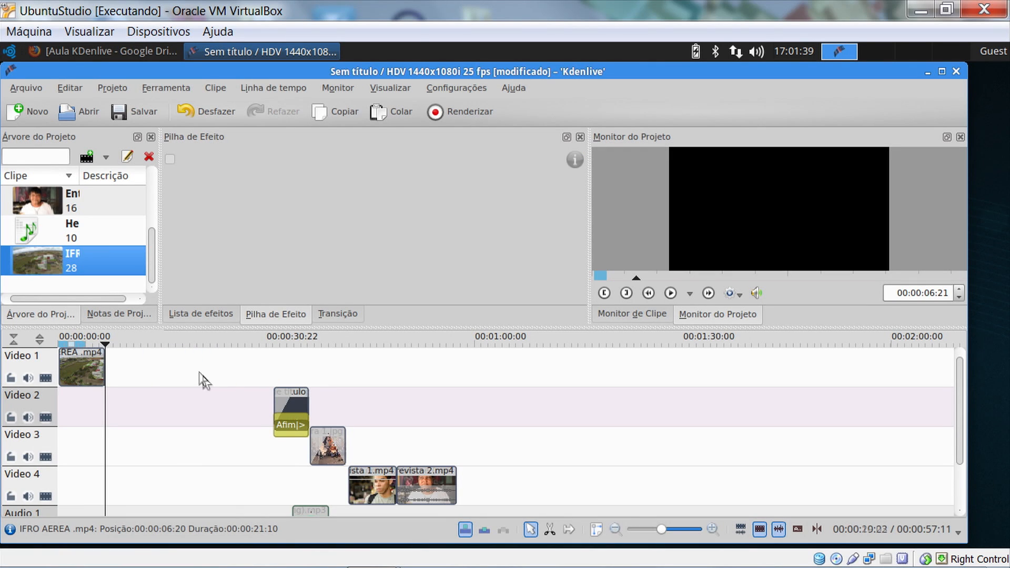
# Add the Fade a partir do Preto and Fade para Preto effects to the shortened IFRO AEREA .mp4 clip
pyautogui.click(84, 368)
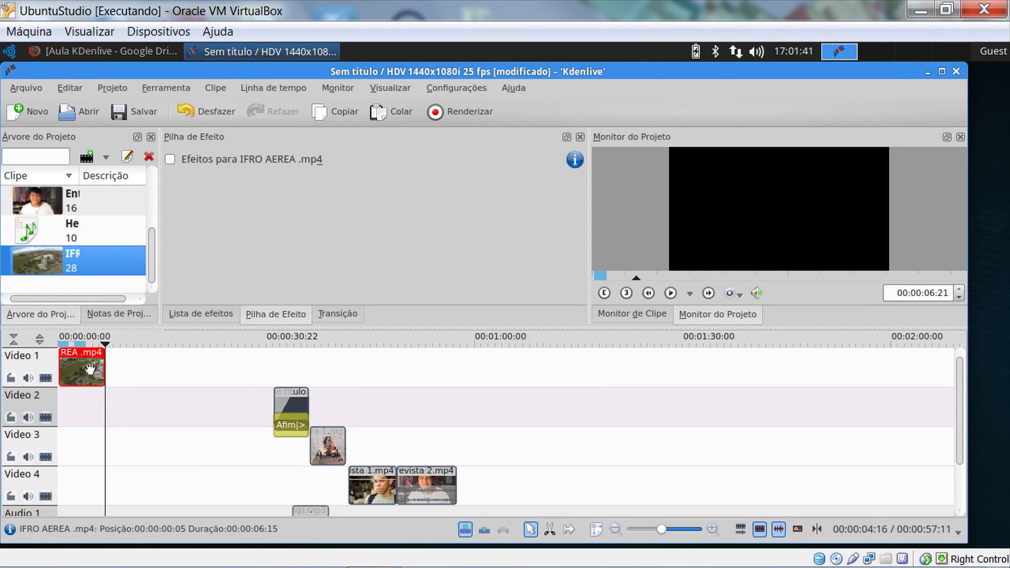
pyautogui.click(185, 316)
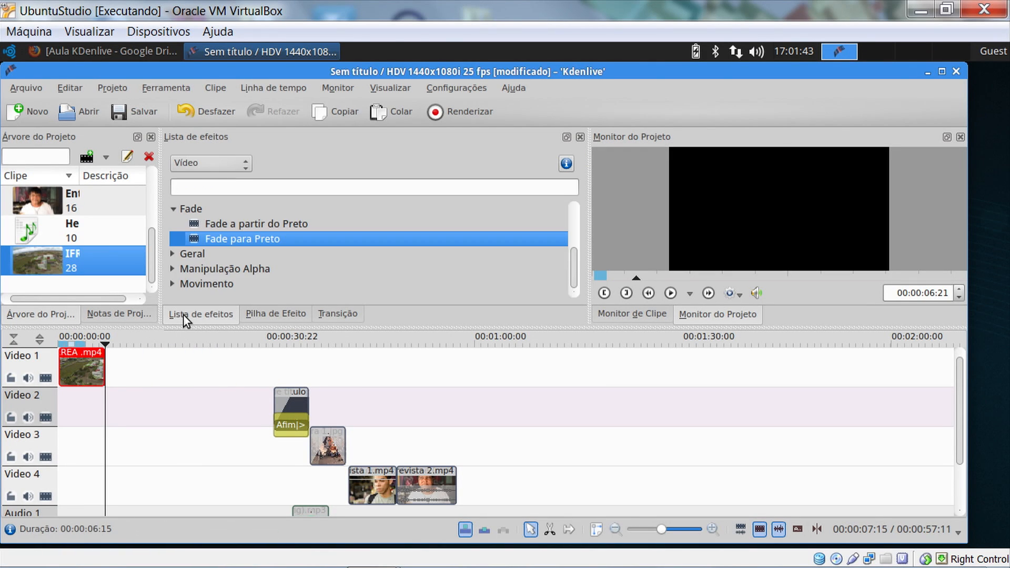
pyautogui.doubleClick(221, 223)
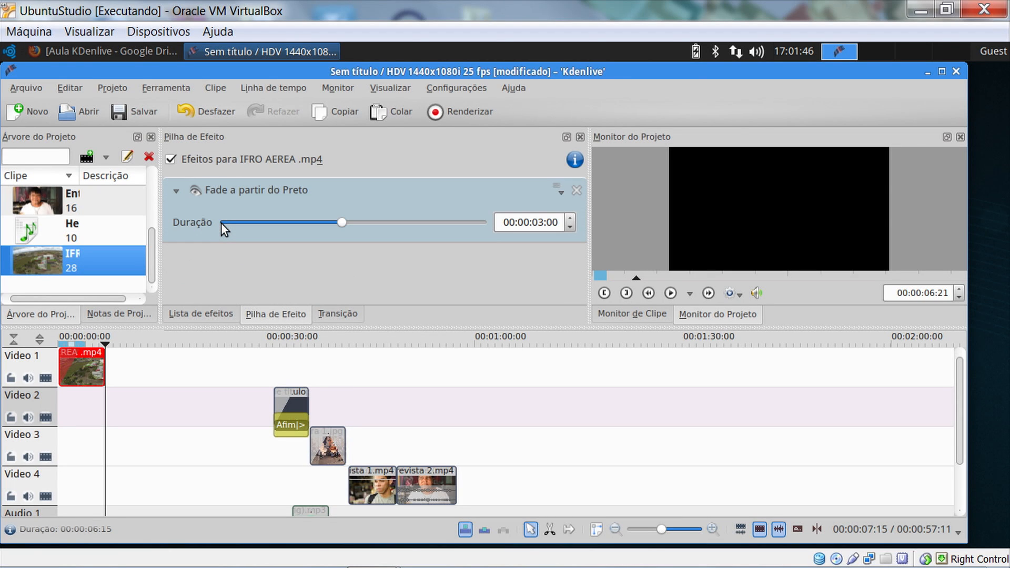
pyautogui.click(199, 316)
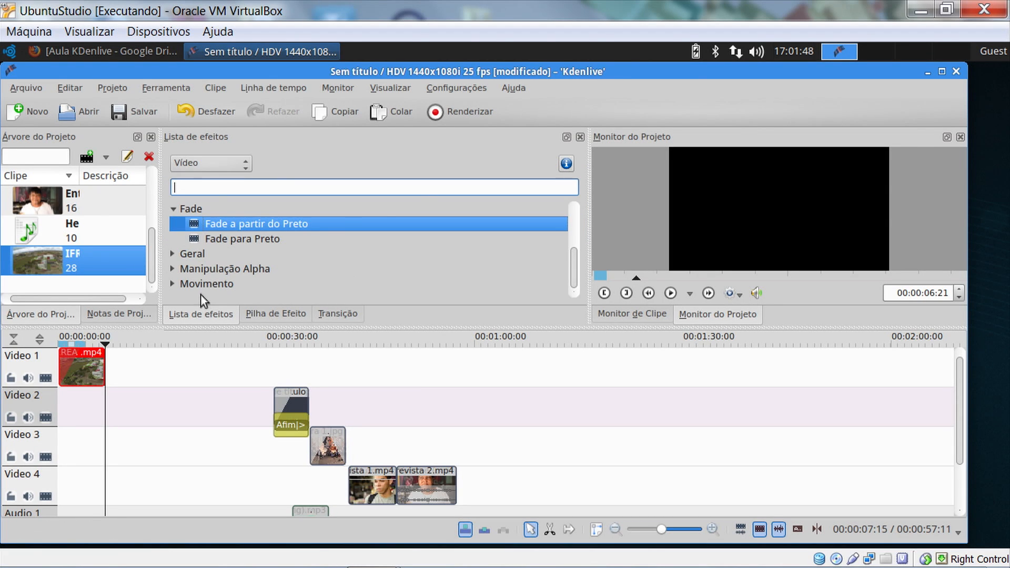
pyautogui.doubleClick(220, 239)
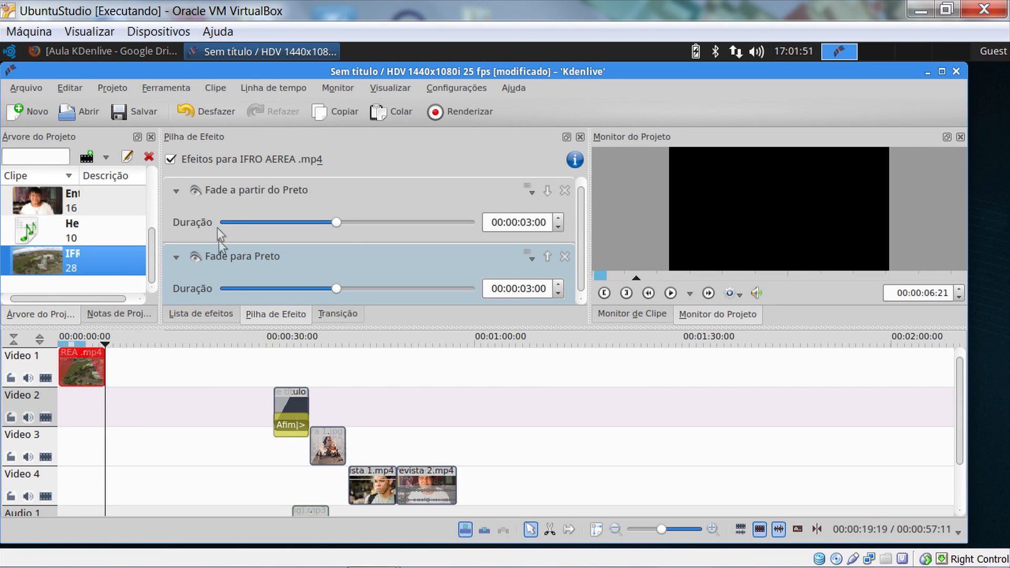
# Line up the title clip with Cultura 1.jpg, followed by both interviews, directly after IFRO AEREA .mp4, and move Hero_Theme_(Sting).mp3 to the start of Audio 1
pyautogui.moveTo(293, 417); pyautogui.dragTo(123, 423)
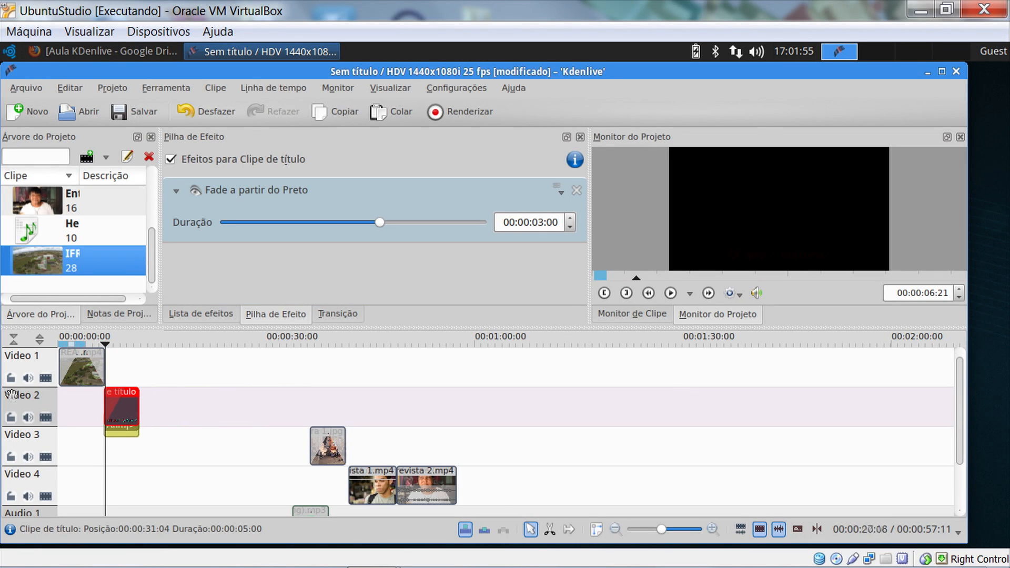
pyautogui.moveTo(327, 446); pyautogui.dragTo(122, 447)
pyautogui.moveTo(377, 479); pyautogui.dragTo(168, 489)
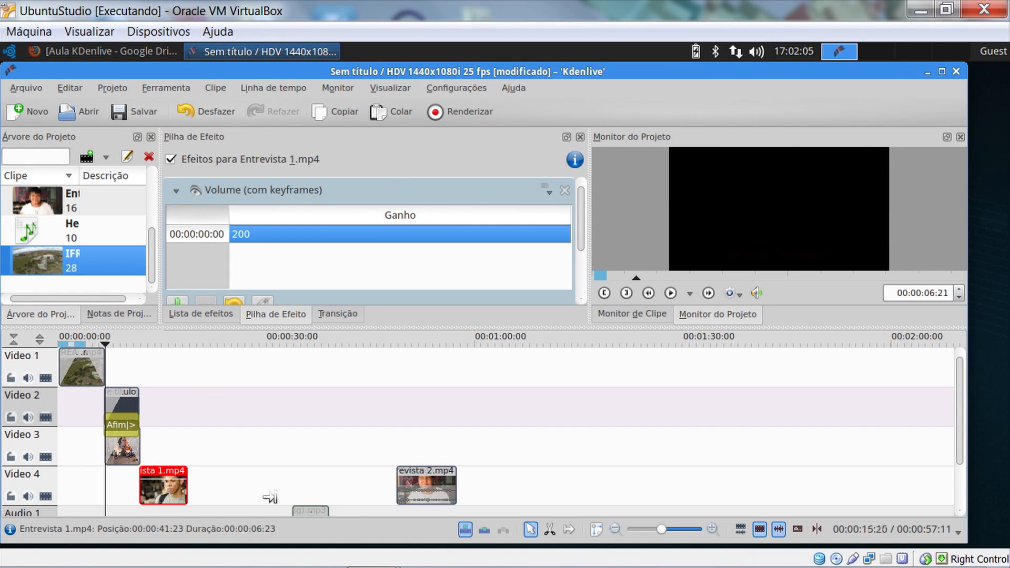
pyautogui.moveTo(431, 491); pyautogui.dragTo(217, 496)
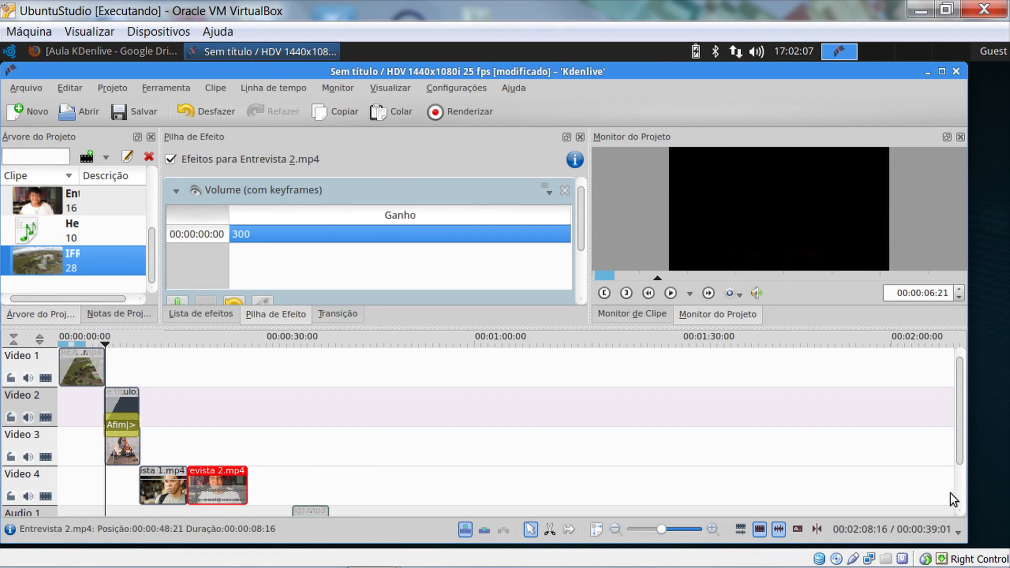
pyautogui.moveTo(961, 449); pyautogui.dragTo(961, 478)
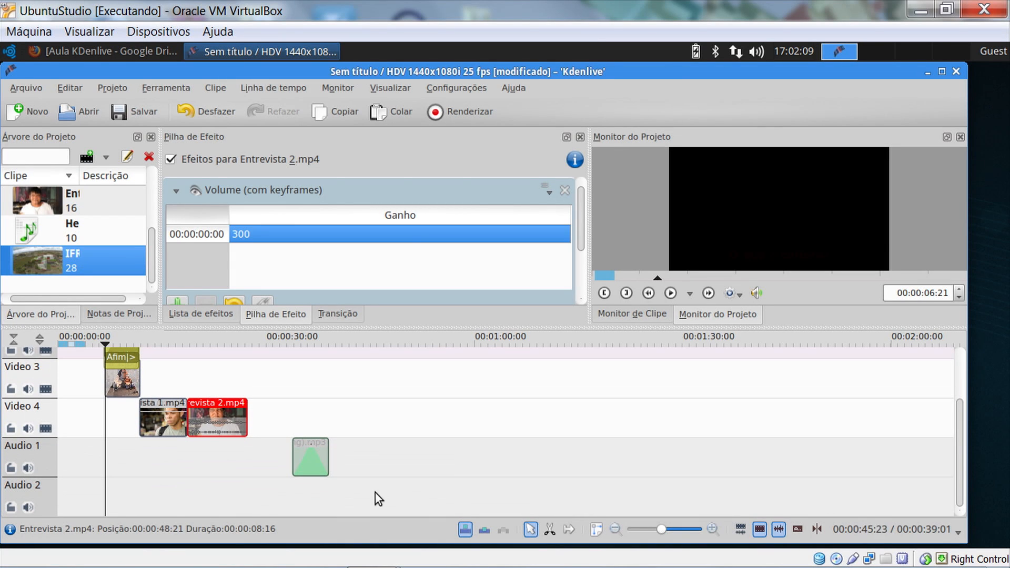
pyautogui.moveTo(303, 463); pyautogui.dragTo(56, 448)
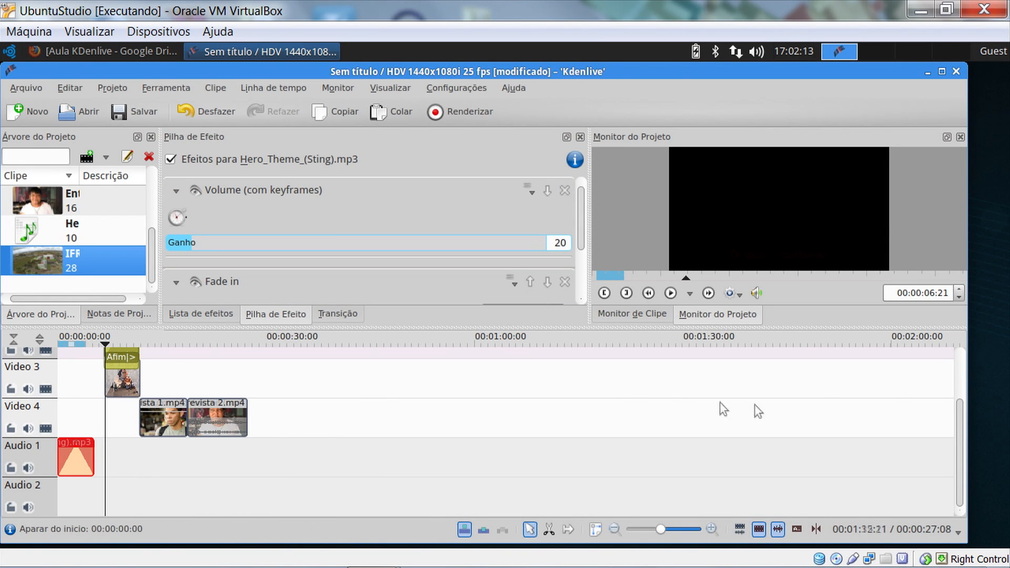
# Lengthen Hero_Theme_(Sting).mp3 on Audio 1 to about 00:00:10:07 and shift it slightly after the timeline's start
pyautogui.moveTo(960, 441); pyautogui.dragTo(958, 406)
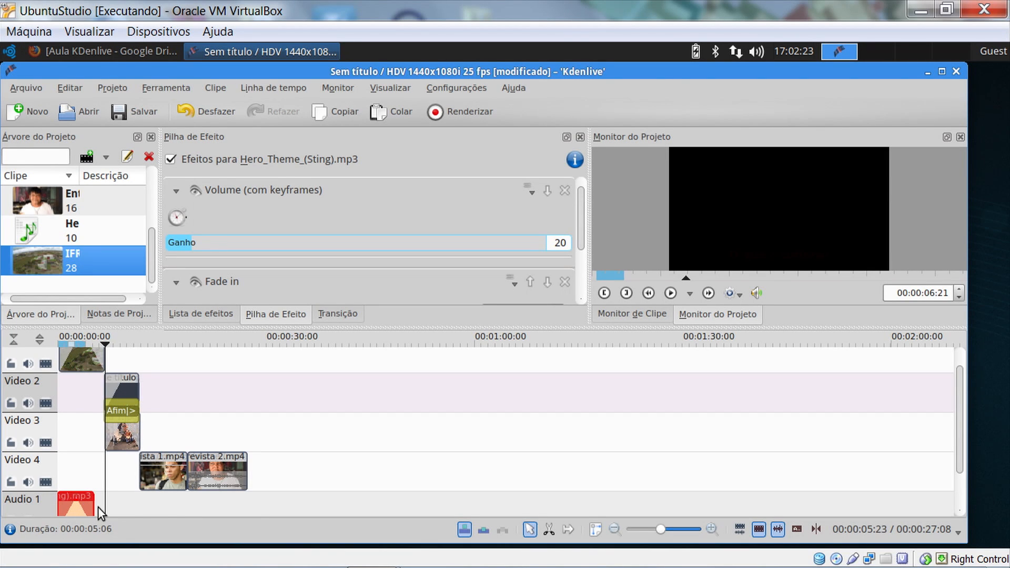
pyautogui.moveTo(87, 505); pyautogui.dragTo(147, 502)
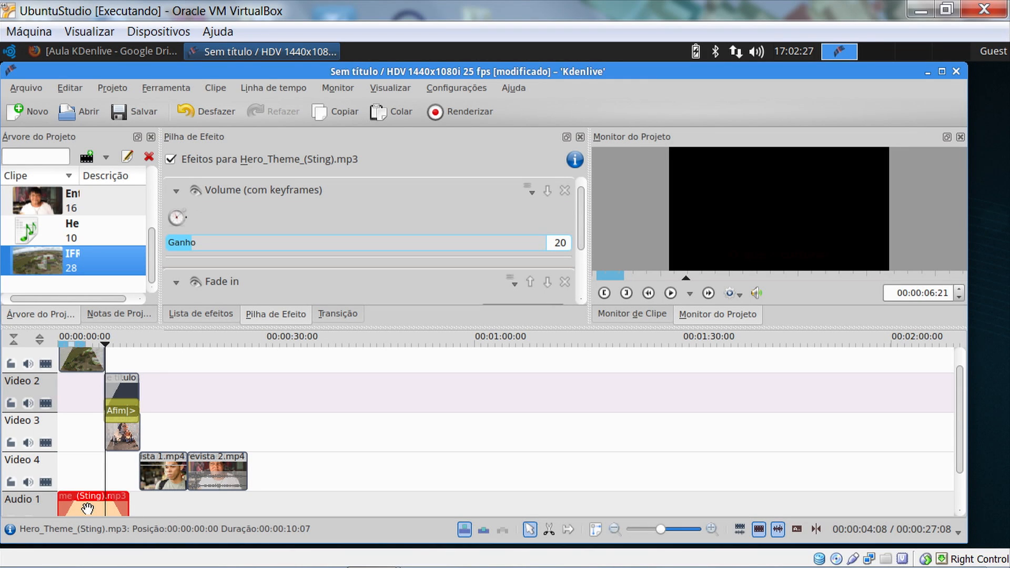
pyautogui.moveTo(85, 509); pyautogui.dragTo(91, 505)
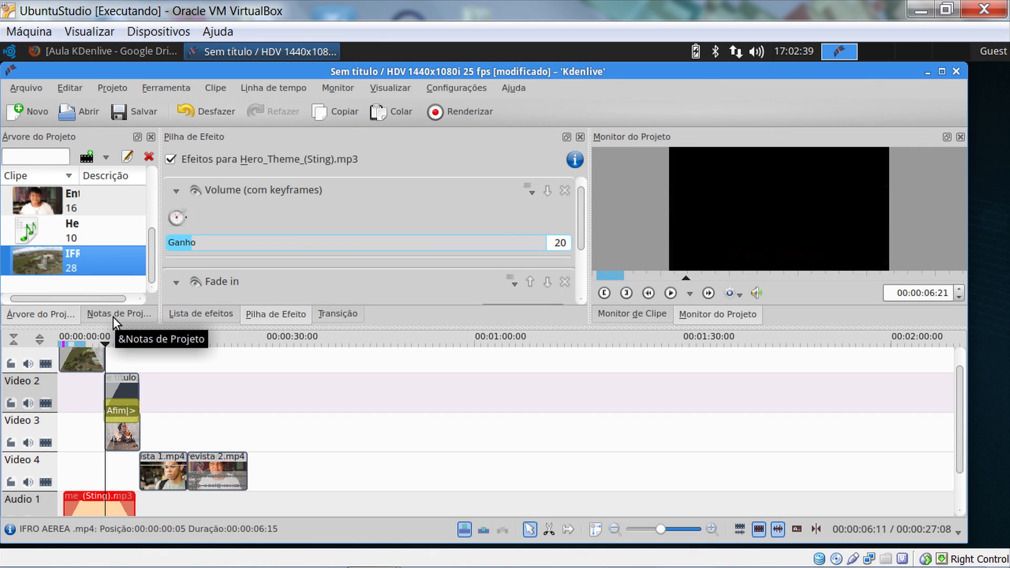
# Play the project from the start through the end of Entrevista 2.mp4 to review the edit
pyautogui.press('Home')
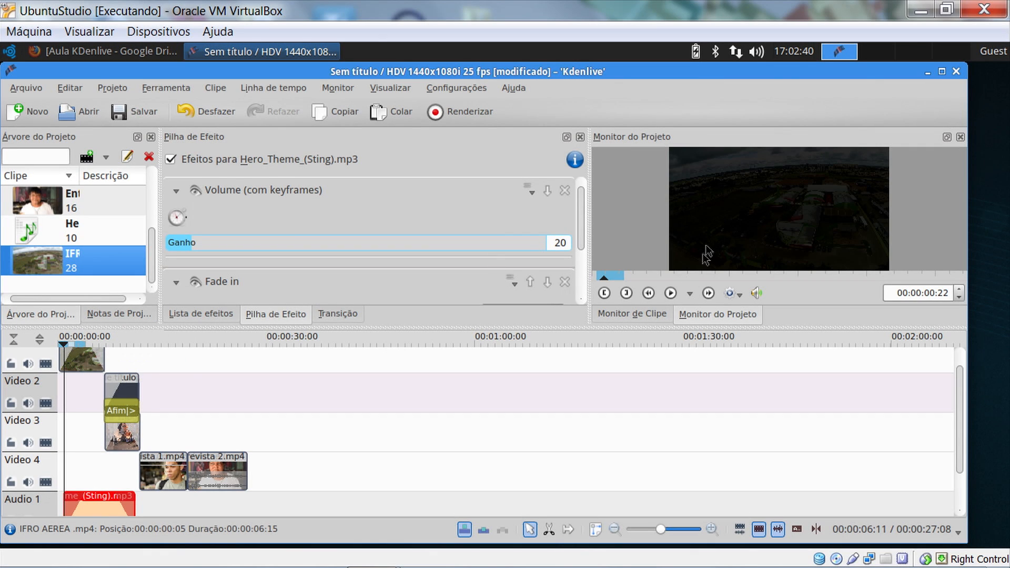
pyautogui.click(671, 293)
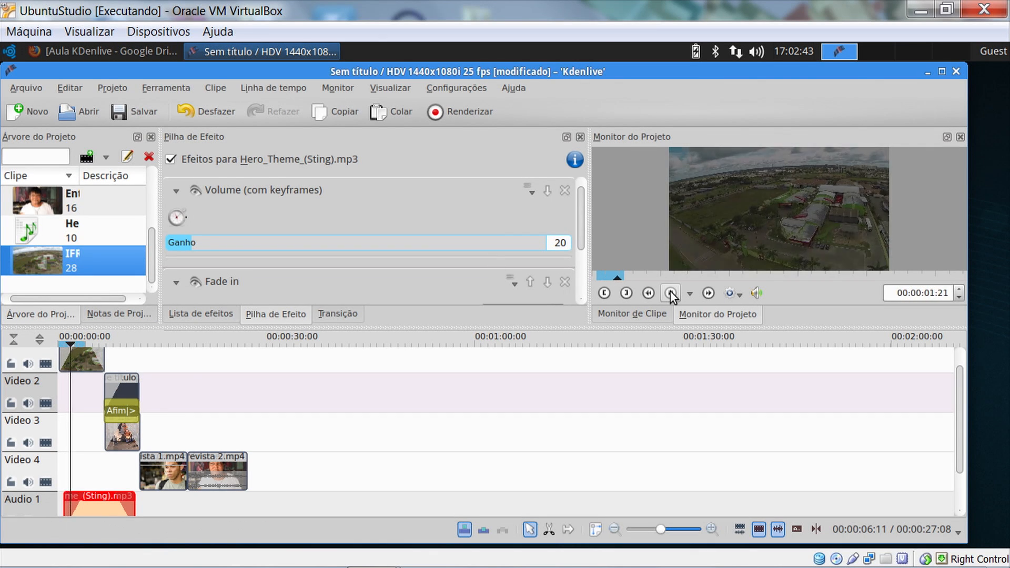
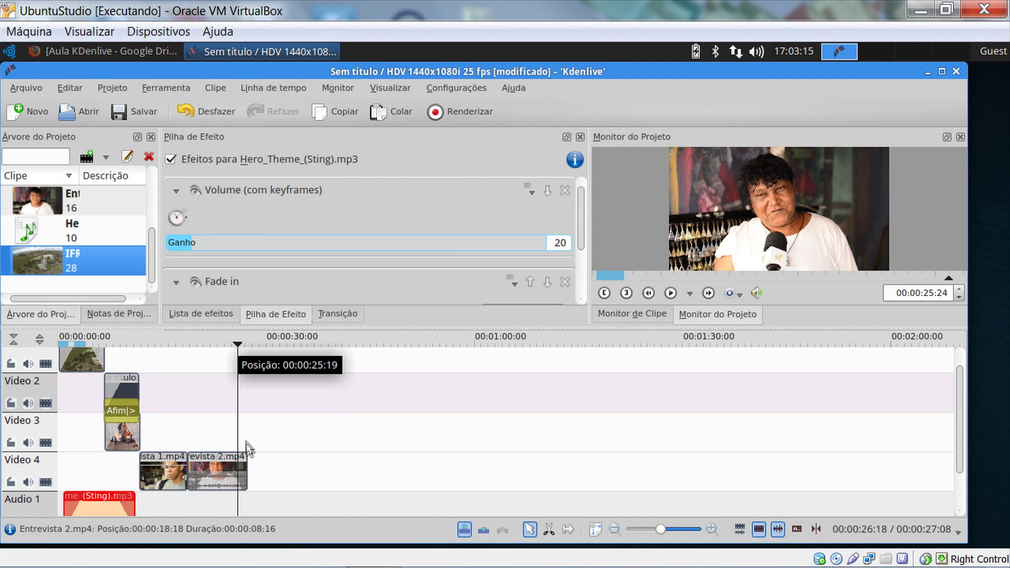
pyautogui.click(252, 469)
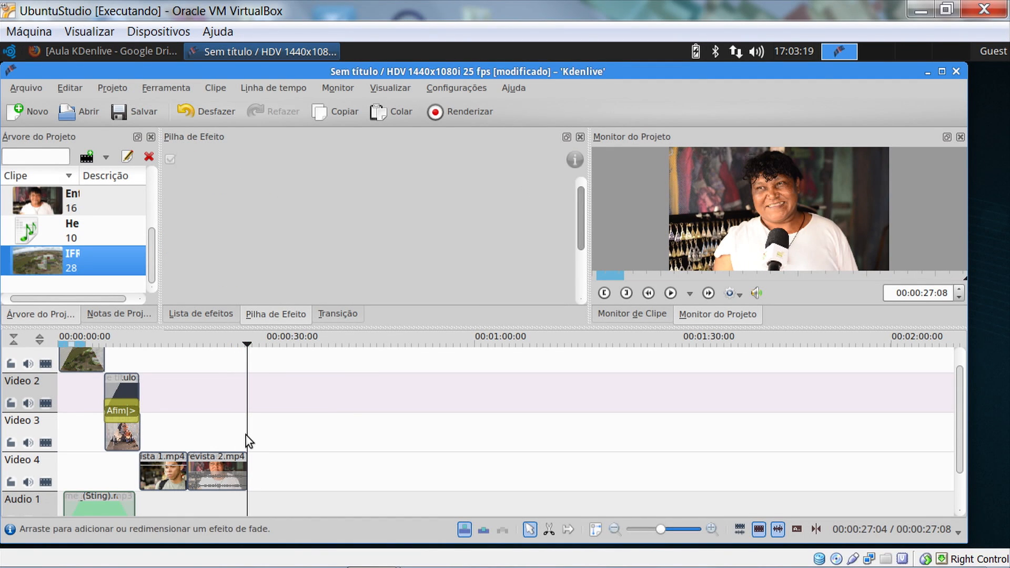
# Start a new title clip in the project
pyautogui.scroll(1, 963, 409)
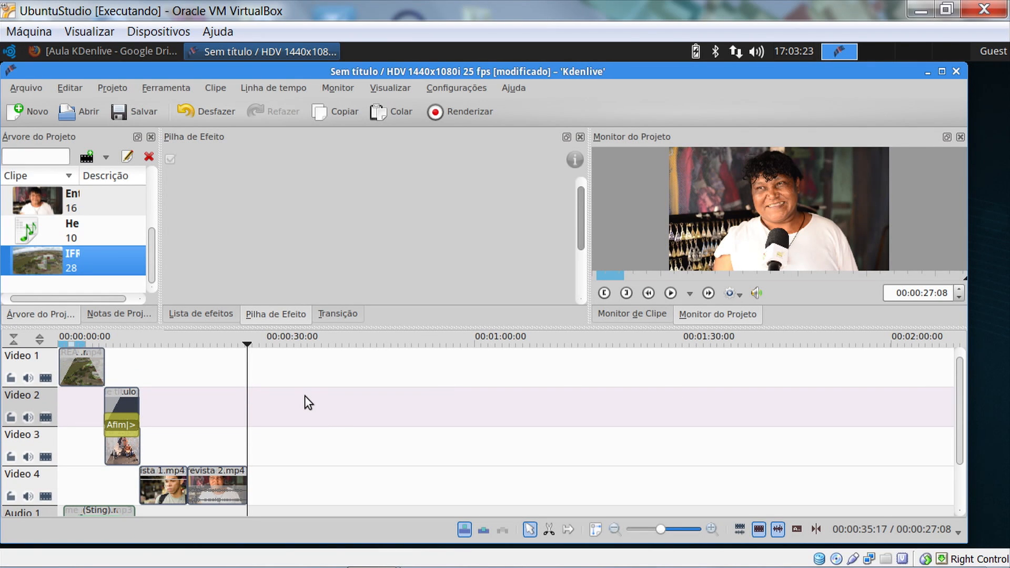
pyautogui.click(106, 157)
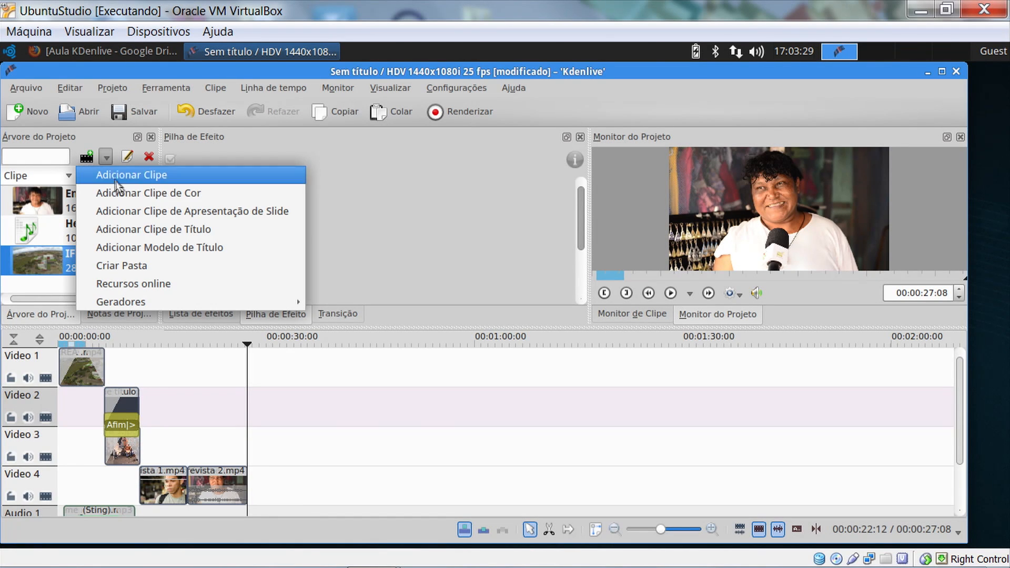
pyautogui.click(123, 229)
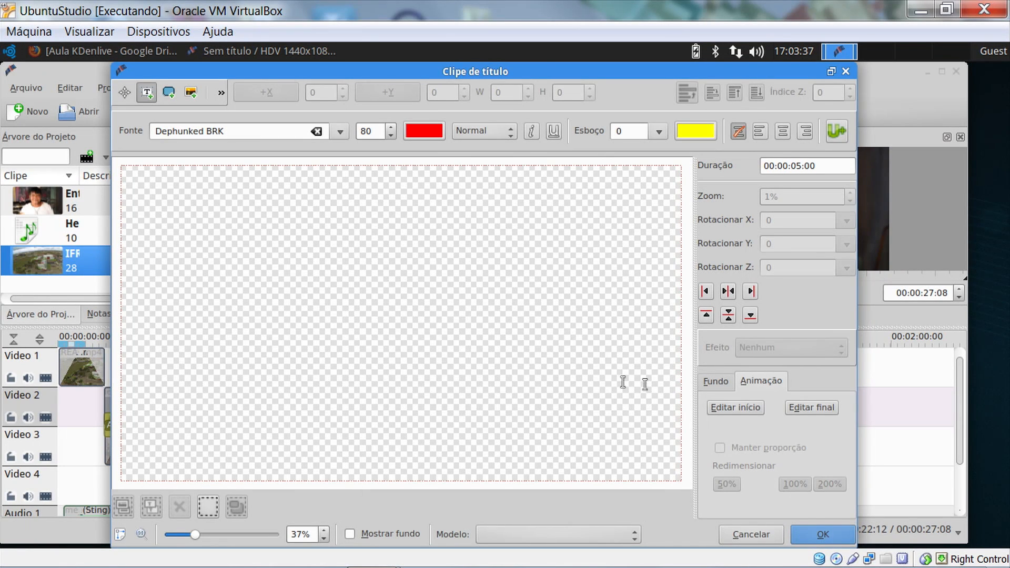
# Set the new title's background to black with an opacity of 255
pyautogui.click(715, 382)
pyautogui.click(729, 406)
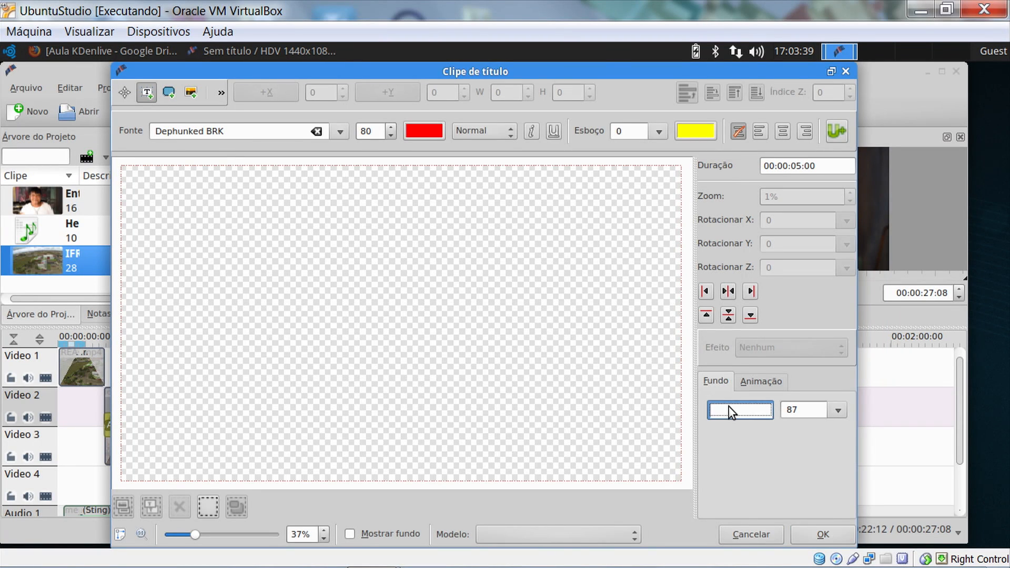
pyautogui.click(492, 349)
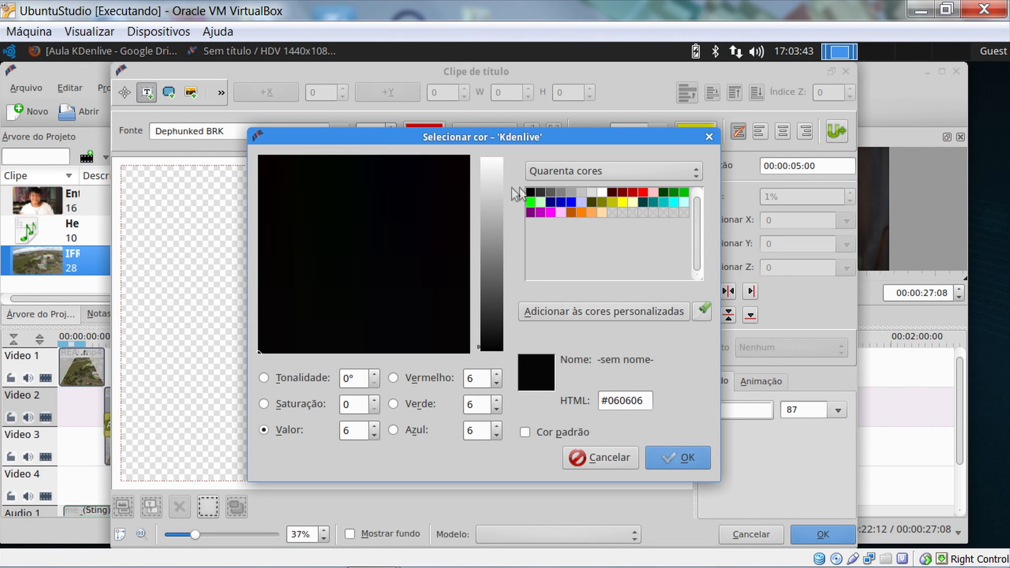
pyautogui.click(531, 191)
pyautogui.click(679, 462)
pyautogui.click(838, 410)
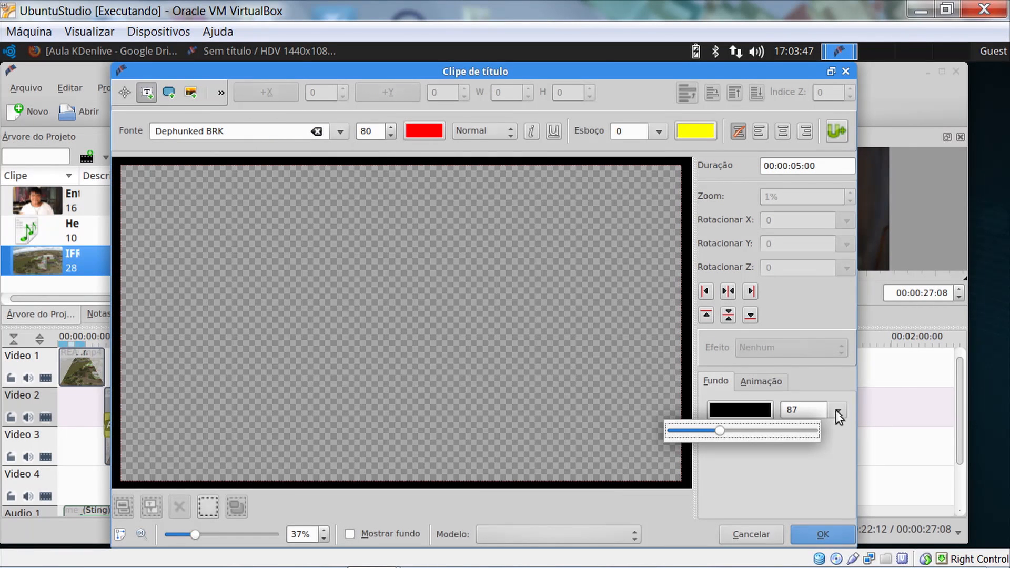
pyautogui.moveTo(718, 437); pyautogui.dragTo(813, 434)
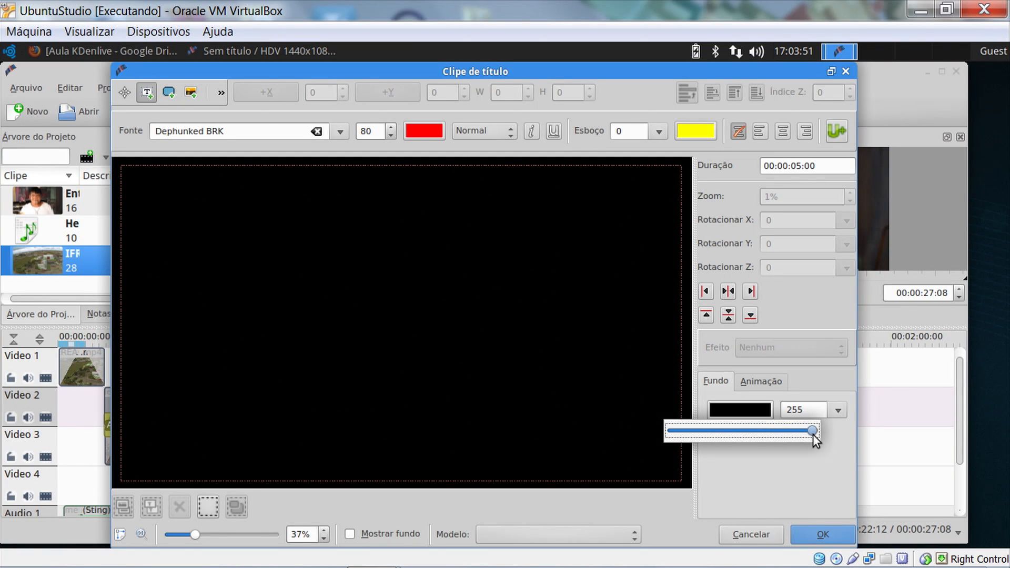
pyautogui.click(232, 291)
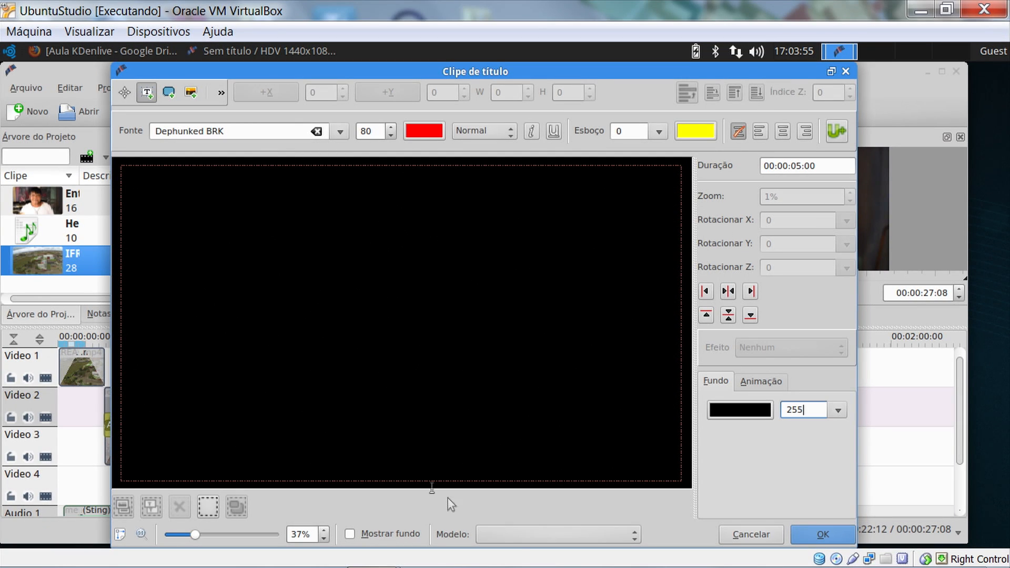
# Load the simple-scroll.kdenlivetitle template into the title and show the video frame behind it
pyautogui.click(499, 540)
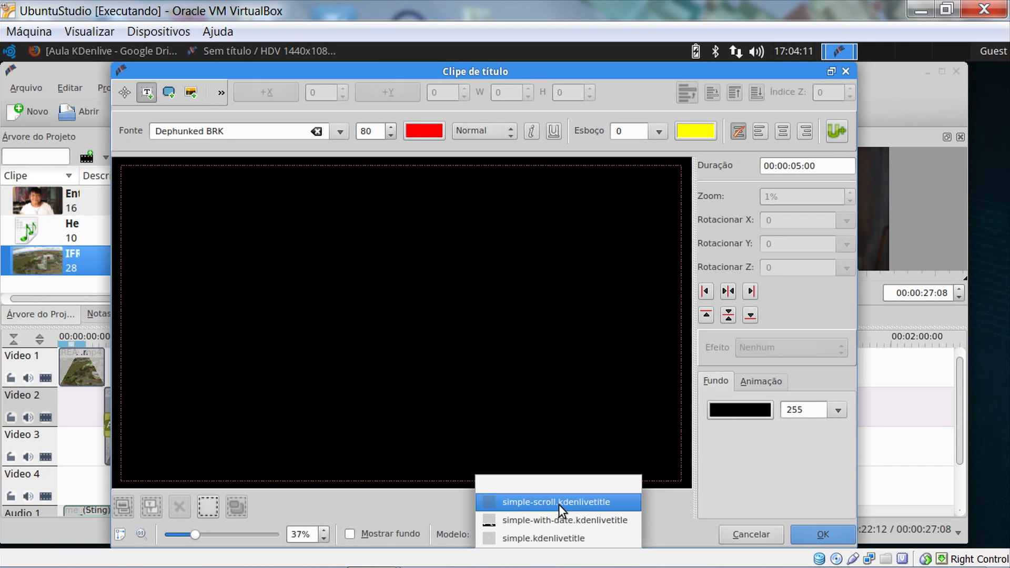
pyautogui.click(535, 502)
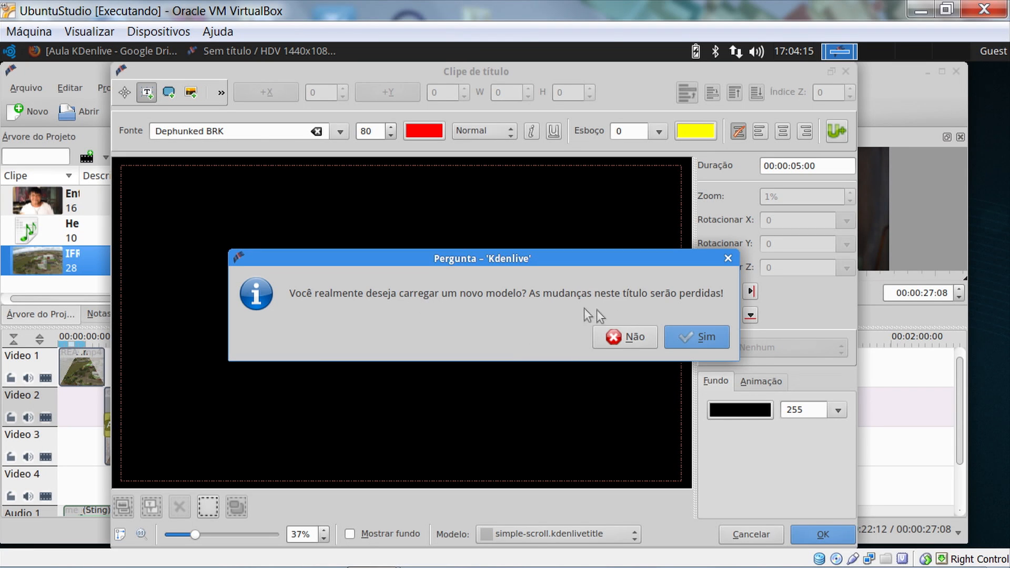
pyautogui.click(685, 341)
pyautogui.click(339, 310)
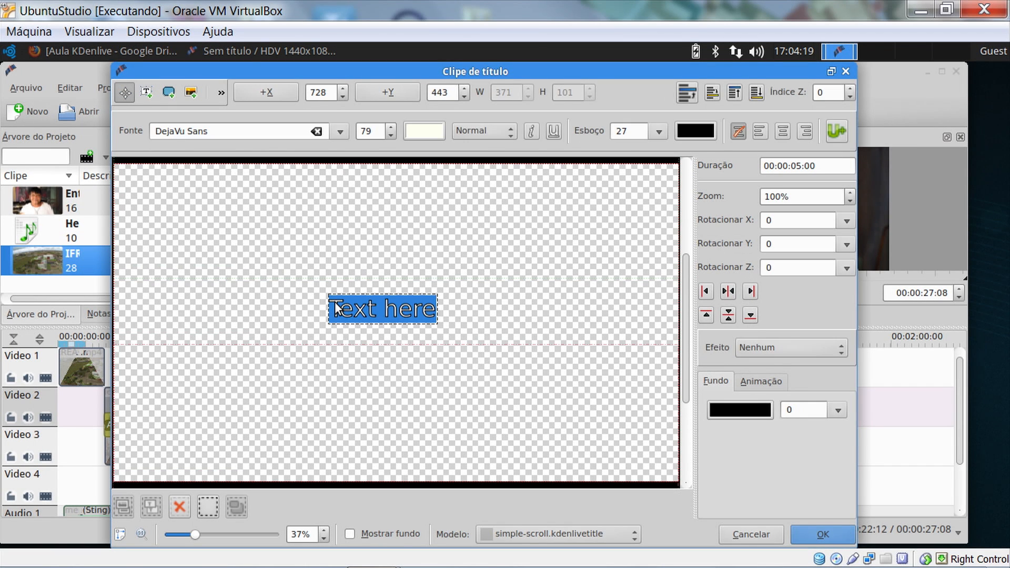
pyautogui.click(351, 535)
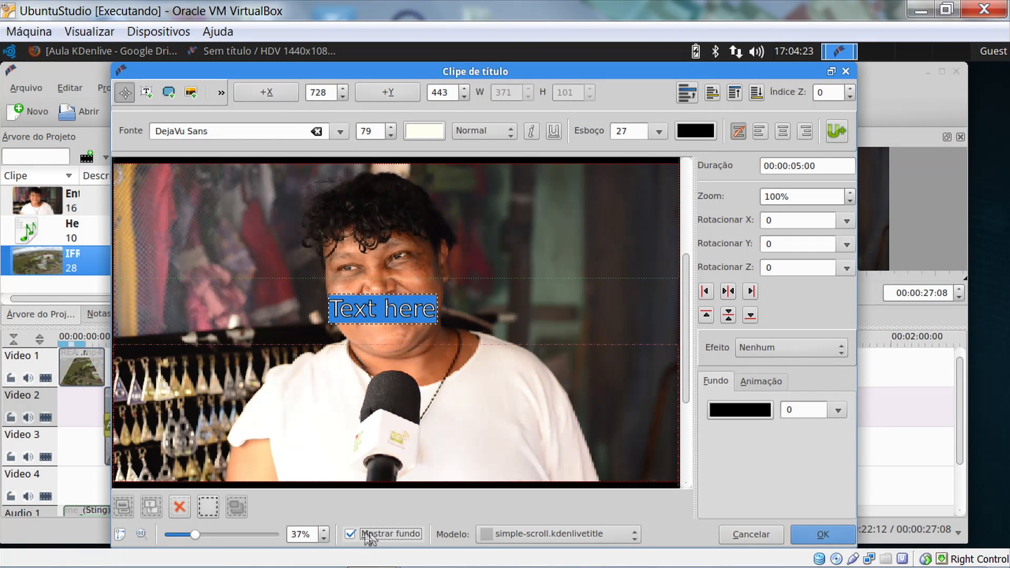
pyautogui.click(375, 532)
pyautogui.click(368, 533)
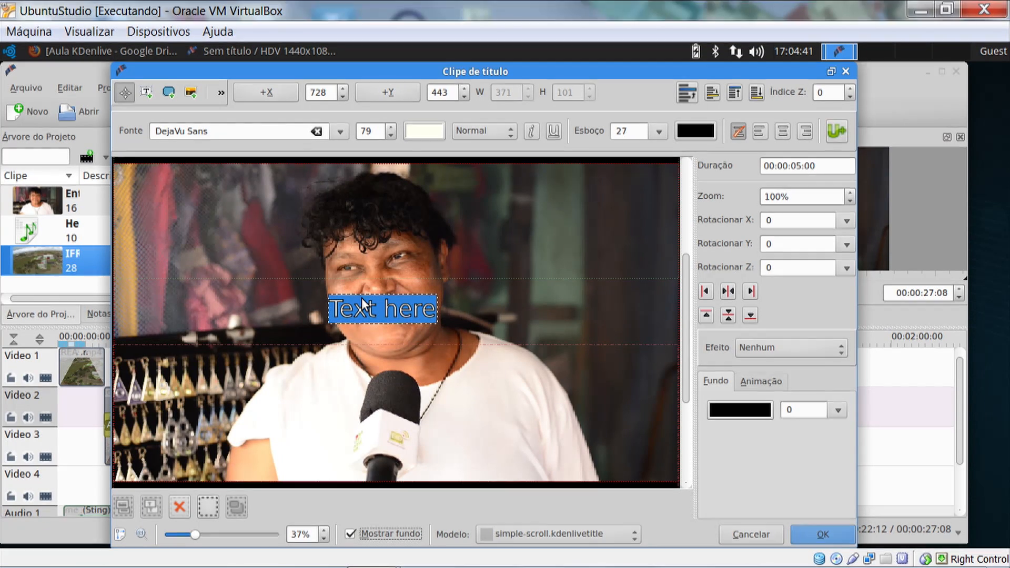
# Replace the placeholder text with "Produção" and "Eu mesma" on two lines and move it up to about X 752, Y 193
pyautogui.doubleClick(398, 308)
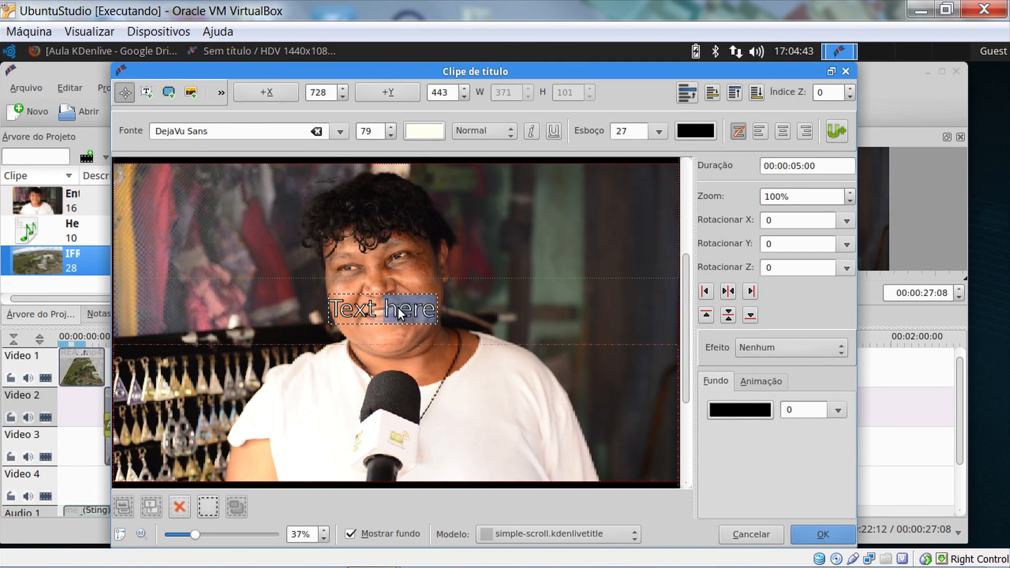
pyautogui.press('BackSpace')
pyautogui.press('BackSpace')
pyautogui.press('BackSpace')
pyautogui.press('BackSpace')
pyautogui.press('BackSpace')
pyautogui.press('BackSpace')
pyautogui.write('Pordu')
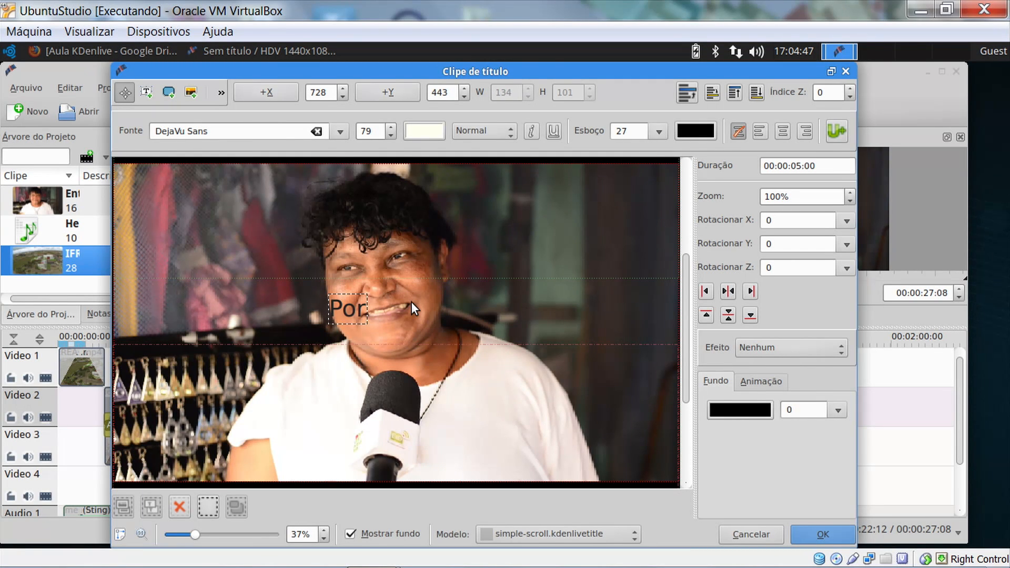
pyautogui.press('BackSpace')
pyautogui.press('BackSpace')
pyautogui.press('BackSpace')
pyautogui.press('BackSpace')
pyautogui.write('rodução')
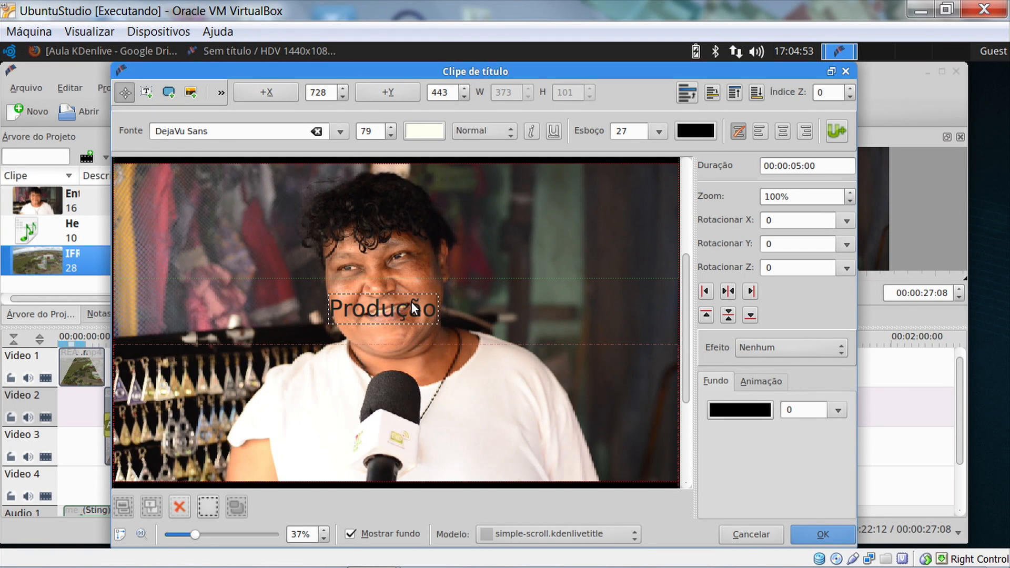
pyautogui.press('Return')
pyautogui.write('Eu mesma')
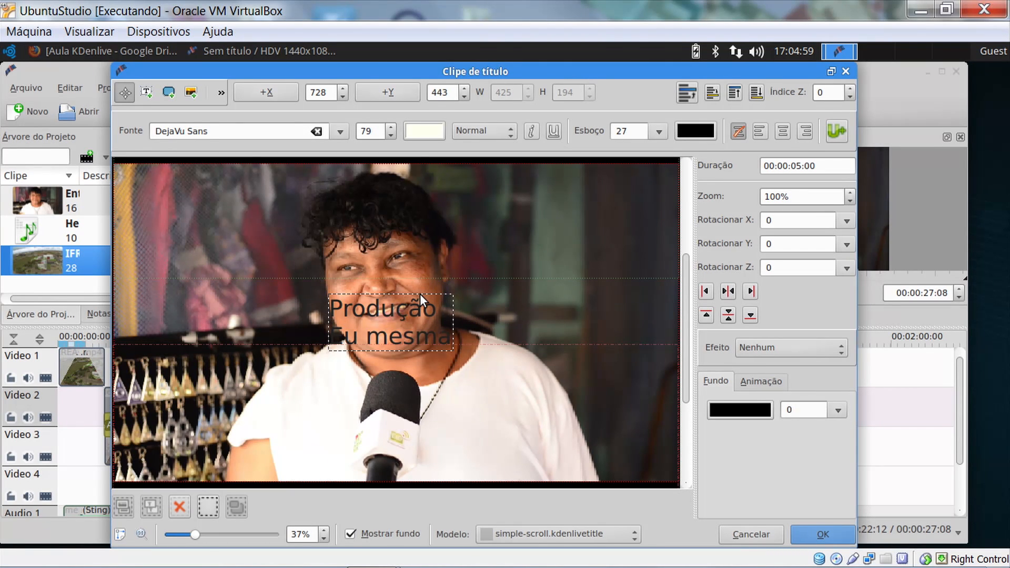
pyautogui.click(460, 312)
pyautogui.click(433, 303)
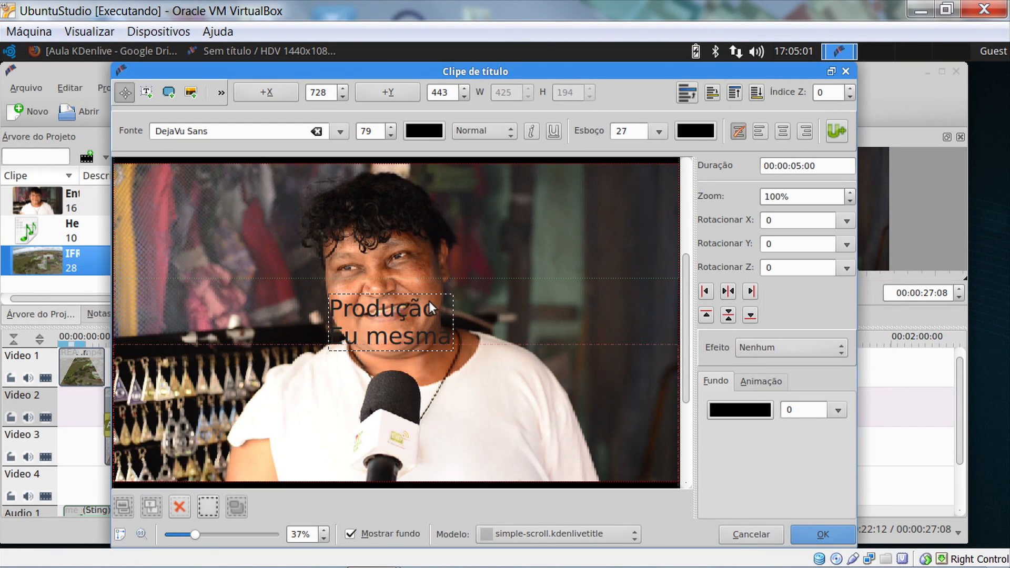
pyautogui.moveTo(422, 295); pyautogui.dragTo(432, 219)
# Set the text's fill and outline colours to yellow #FFFF00 and centre-align its lines
pyautogui.click(419, 130)
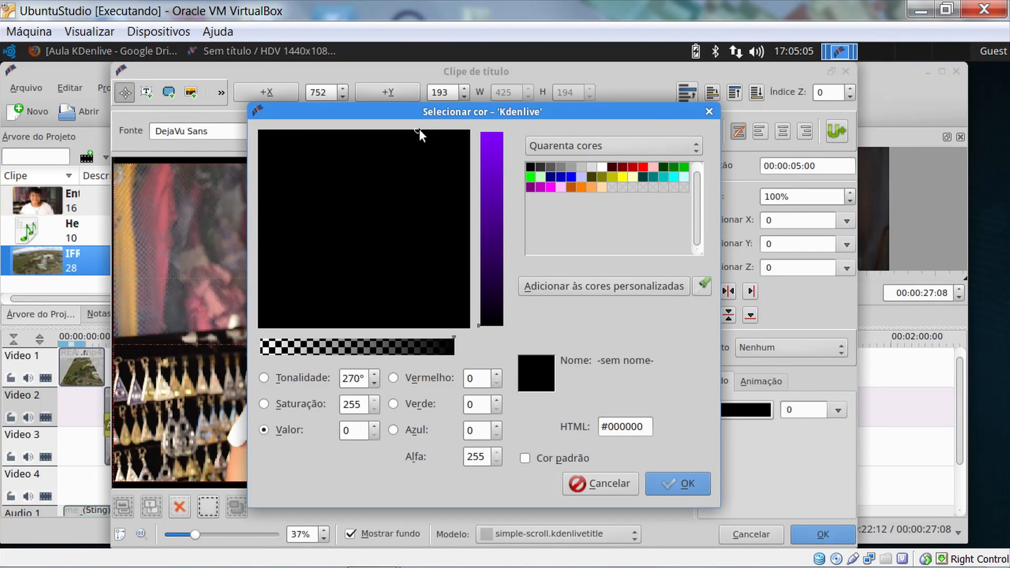
pyautogui.click(623, 176)
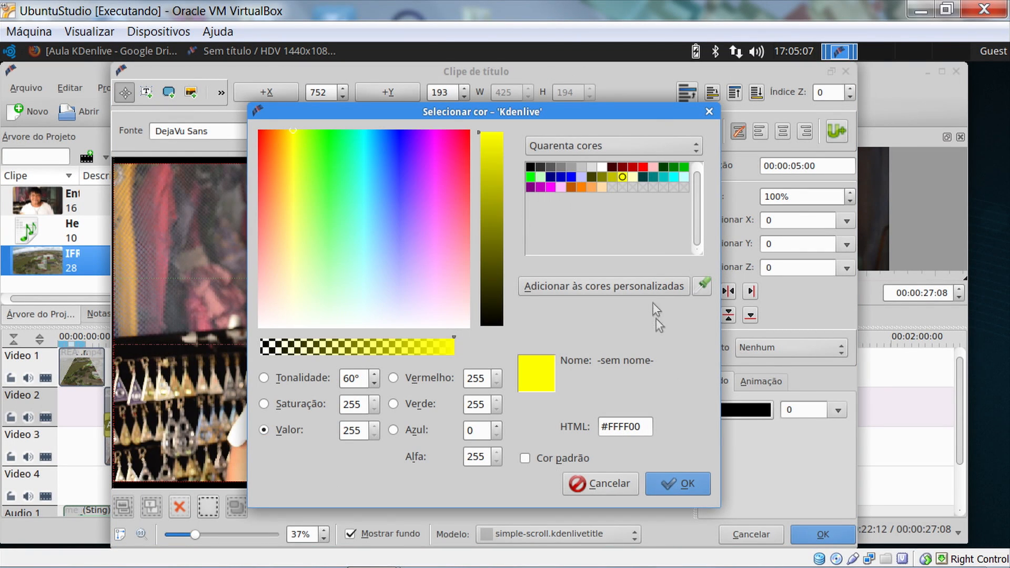
pyautogui.click(675, 484)
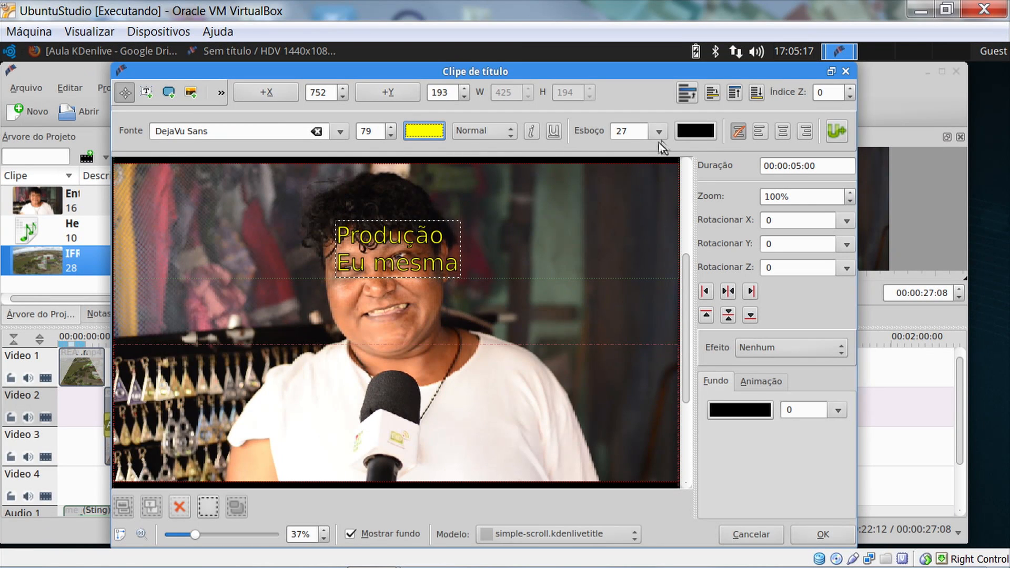
pyautogui.click(700, 128)
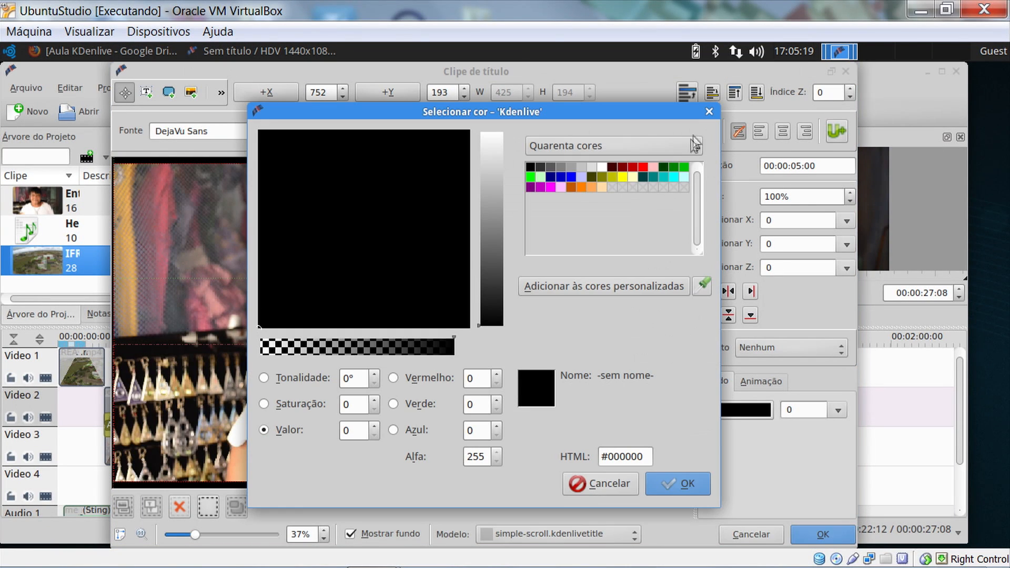
pyautogui.click(623, 178)
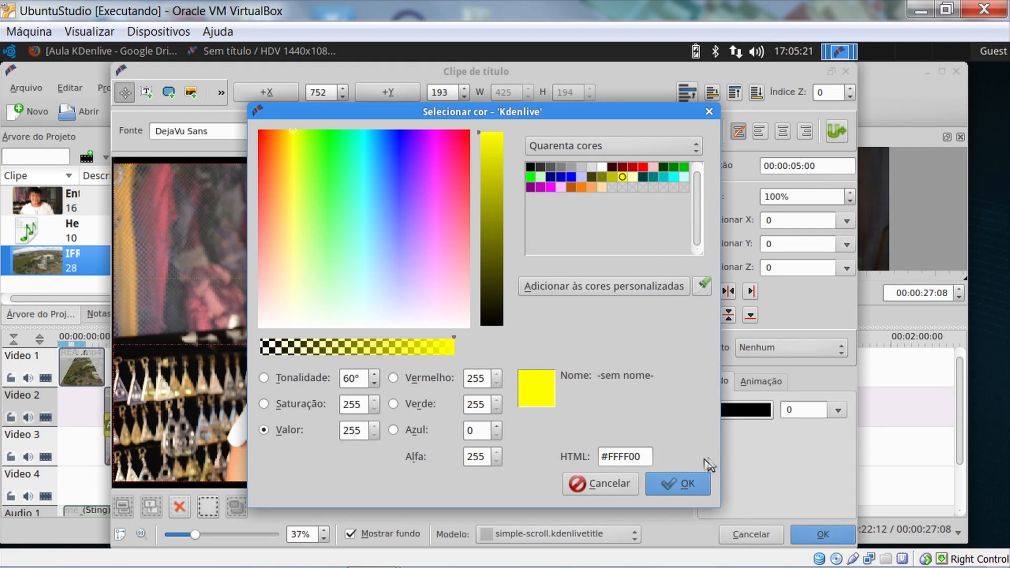
pyautogui.click(667, 480)
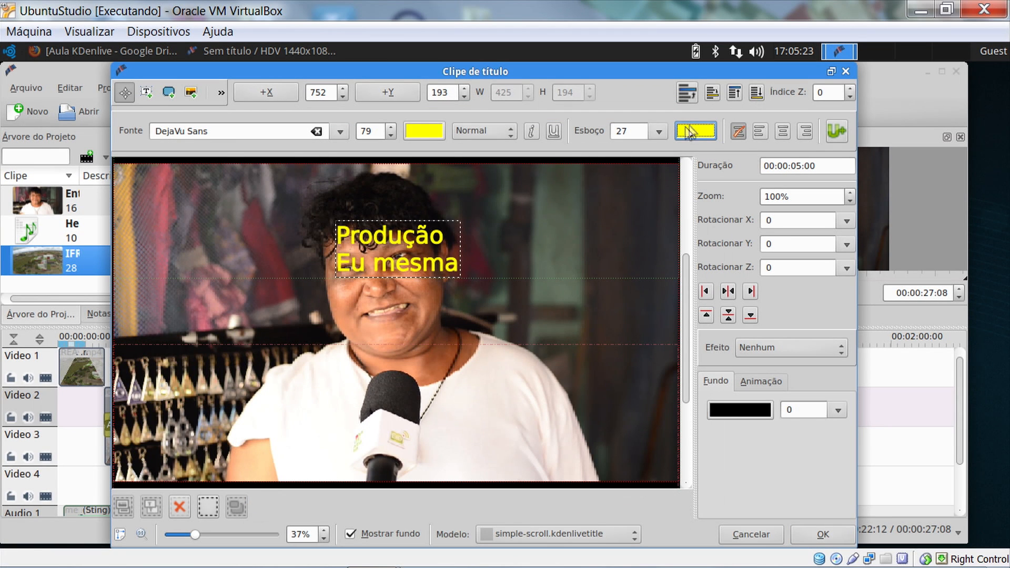
pyautogui.click(784, 131)
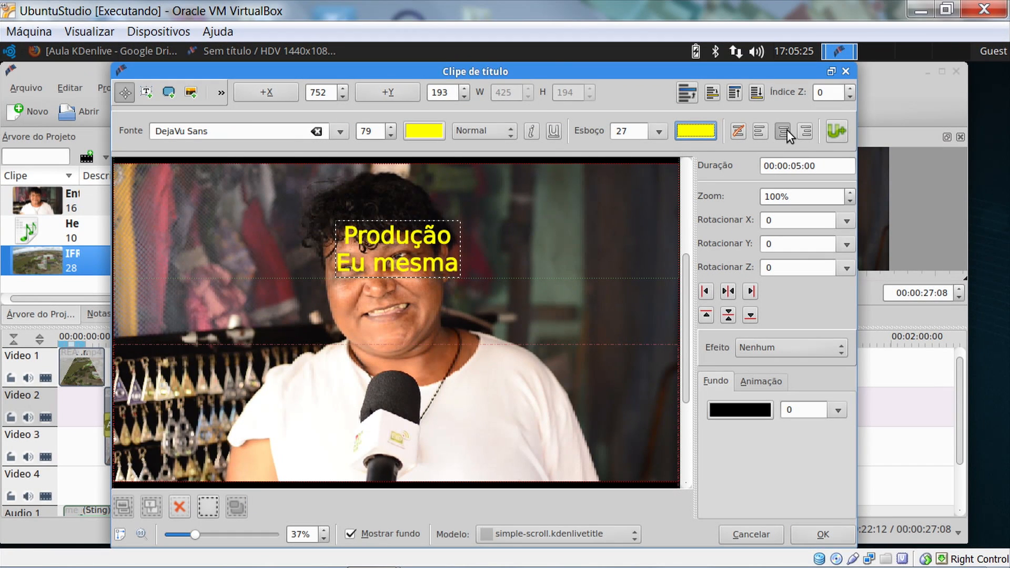
# Try a font size of 100 for the credits text
pyautogui.moveTo(380, 133); pyautogui.dragTo(351, 134)
pyautogui.write('100')
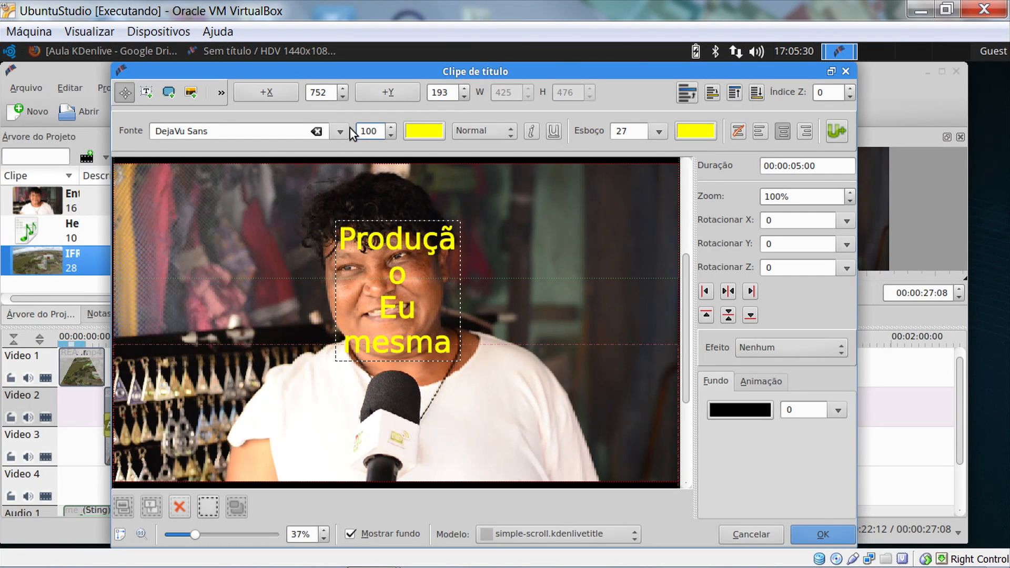
pyautogui.press('Return')
# Move the credits text to about X 816, Y 180 and set its font size to 80
pyautogui.moveTo(457, 311); pyautogui.dragTo(476, 307)
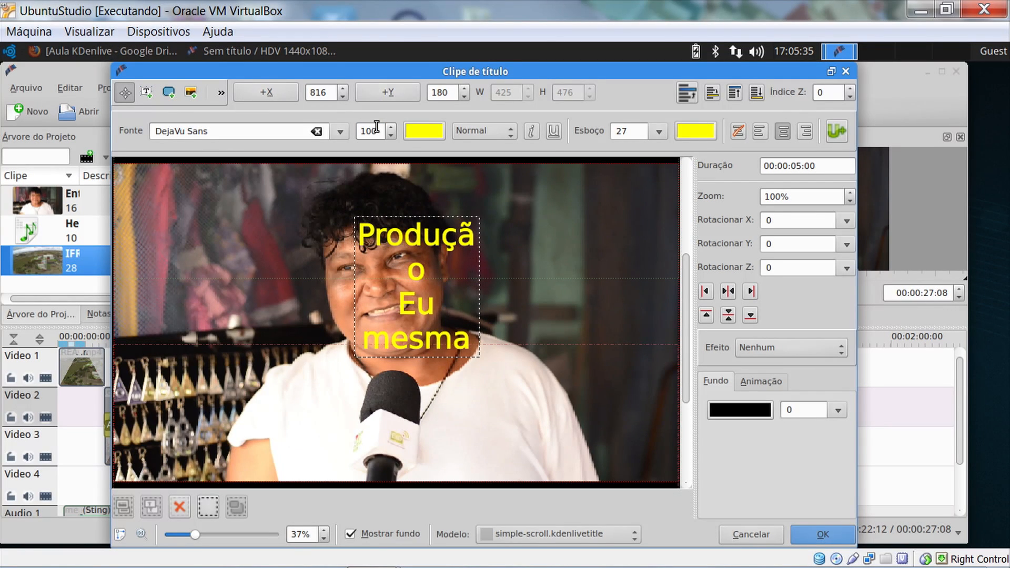
pyautogui.moveTo(380, 131); pyautogui.dragTo(352, 131)
pyautogui.write('80')
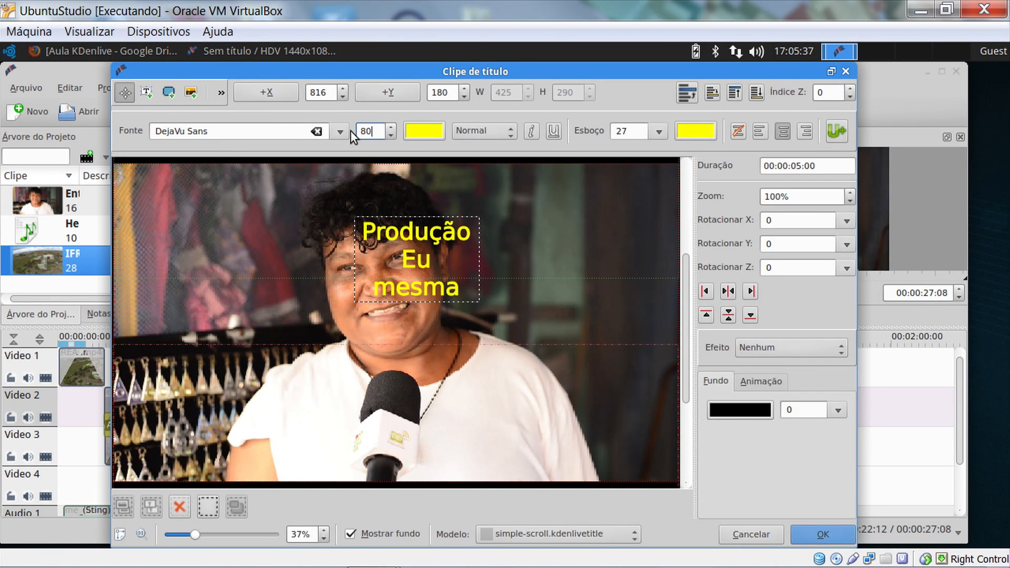
# Move the "Produção Eu mesma" text to about X 754, Y 99 and add "Agradecimentos", a blank line and "Equipe do IFRO" below it
pyautogui.click(411, 235)
pyautogui.moveTo(411, 235); pyautogui.dragTo(394, 212)
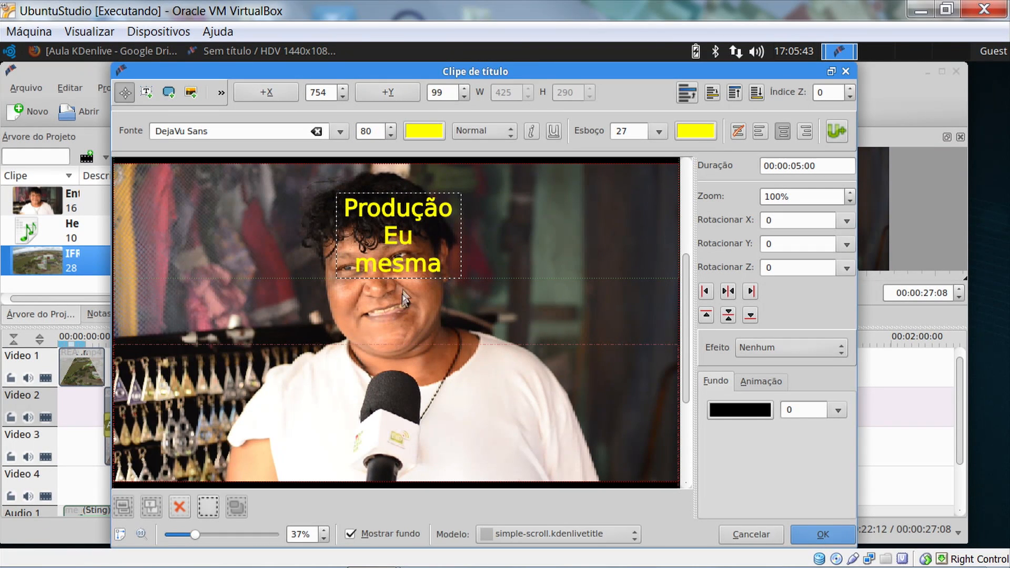
pyautogui.click(147, 92)
pyautogui.click(363, 329)
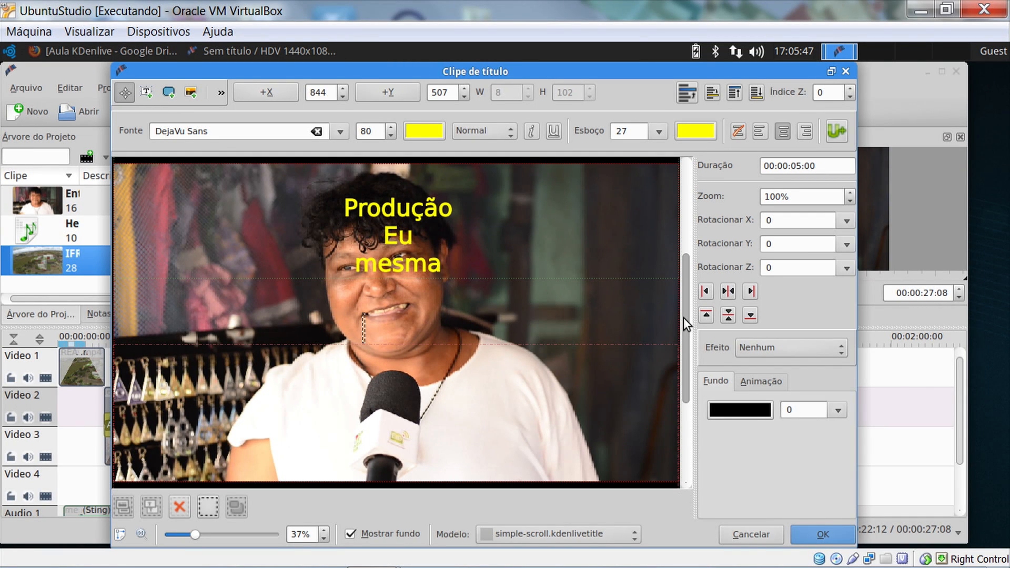
pyautogui.write('Agra')
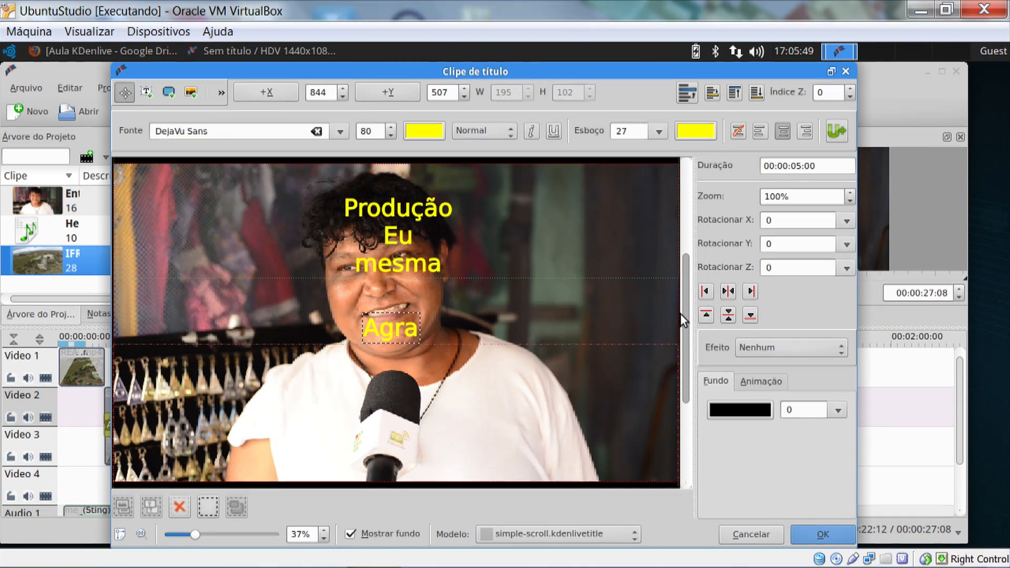
pyautogui.write('decimentos')
pyautogui.press('Return')
pyautogui.press('Return')
pyautogui.write('Equipe do IFRO')
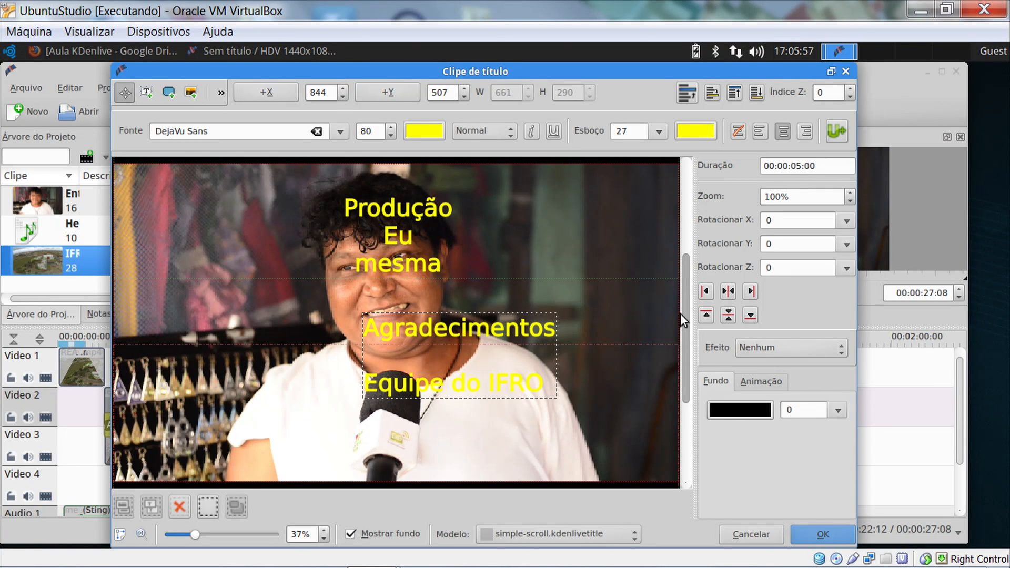
# Move the "Agradecimentos" text block to about X 638, Y 501 so it sits beneath the first credits text
pyautogui.doubleClick(472, 316)
pyautogui.click(508, 330)
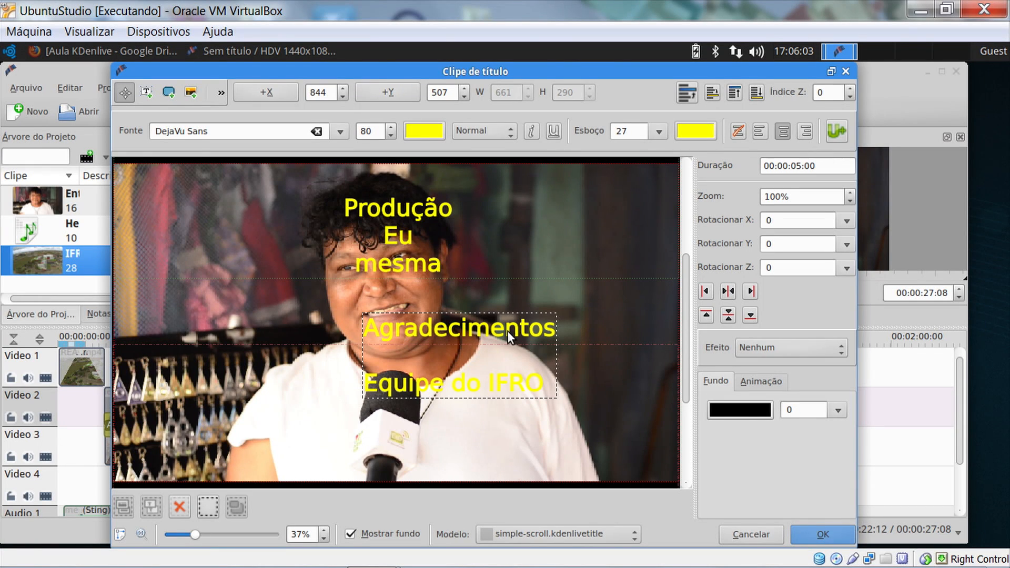
pyautogui.click(508, 279)
pyautogui.moveTo(502, 328); pyautogui.dragTo(433, 324)
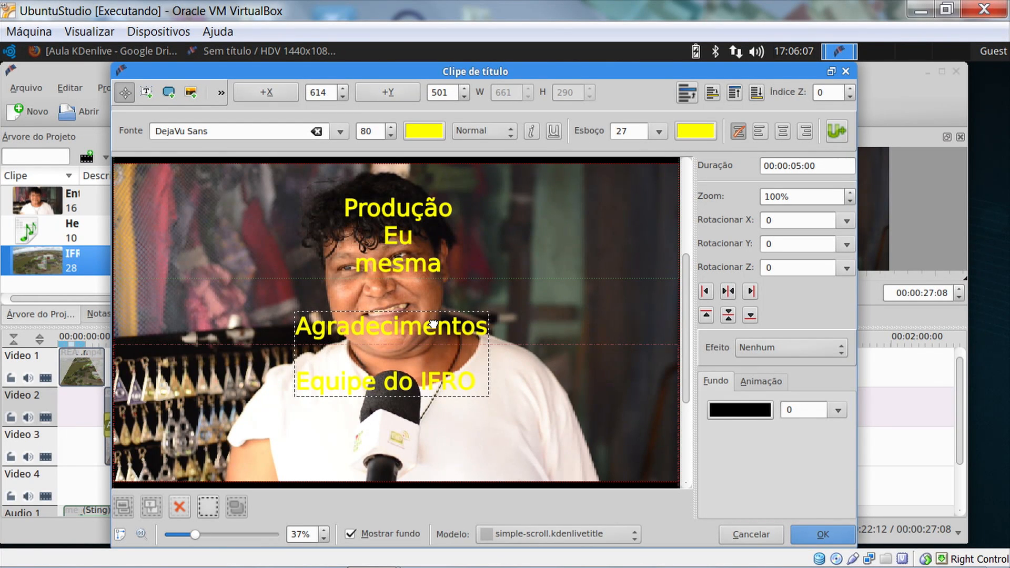
pyautogui.moveTo(433, 325); pyautogui.dragTo(441, 325)
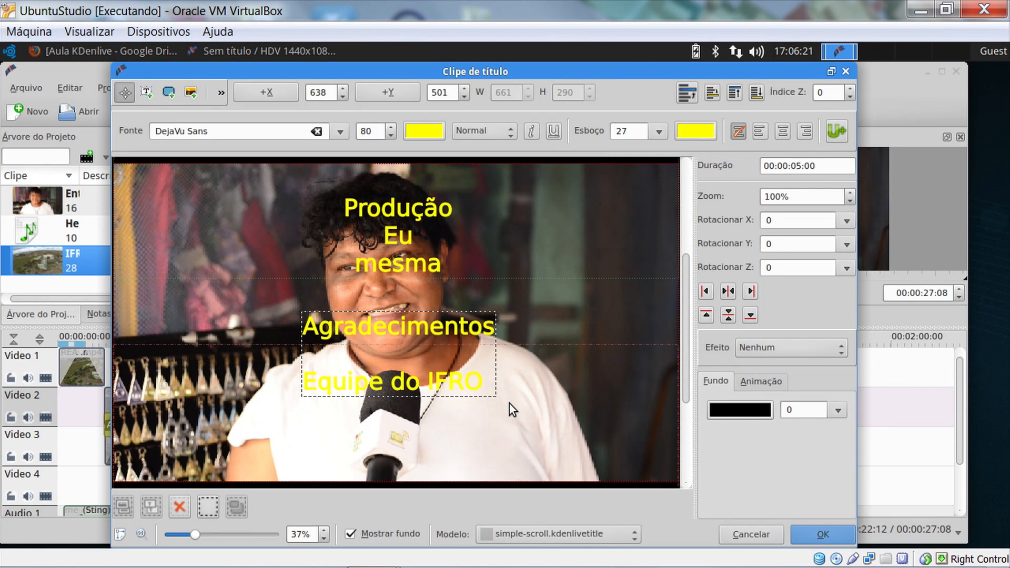
# Save the credits title, place it on Video 1 at 00:00:27:03 after the second interview, and preview it
pyautogui.click(809, 532)
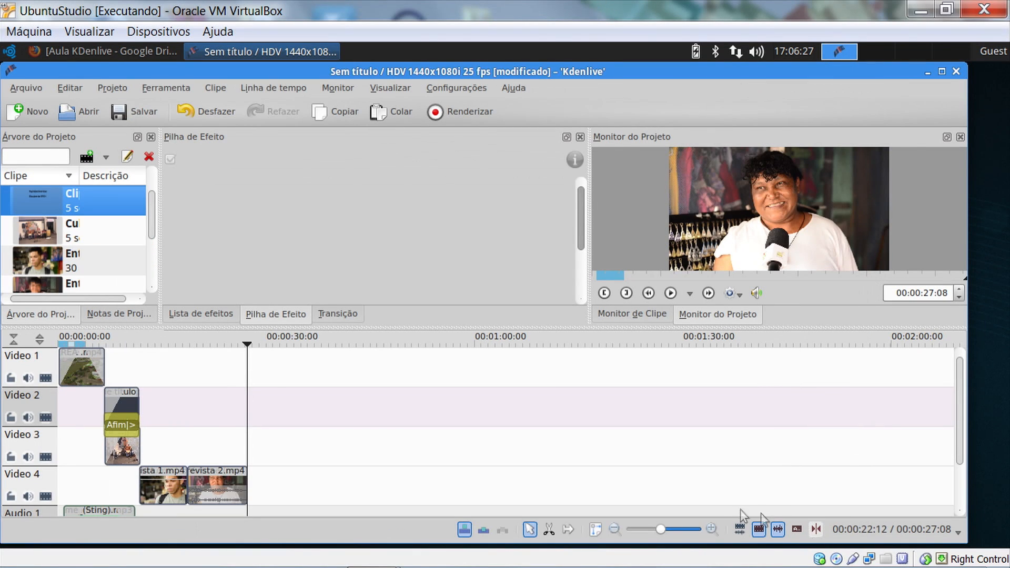
pyautogui.moveTo(43, 194); pyautogui.dragTo(249, 375)
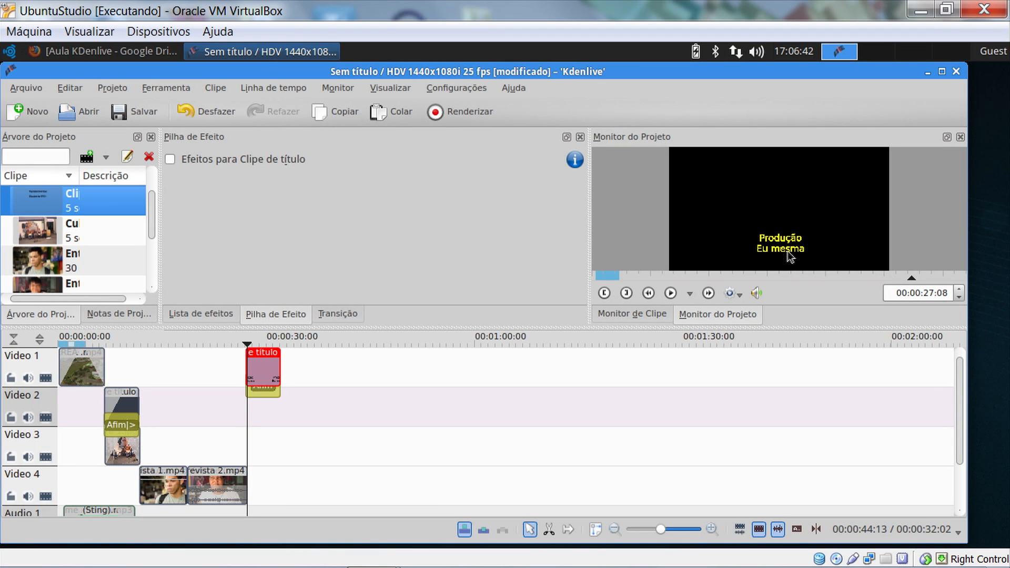
pyautogui.click(670, 295)
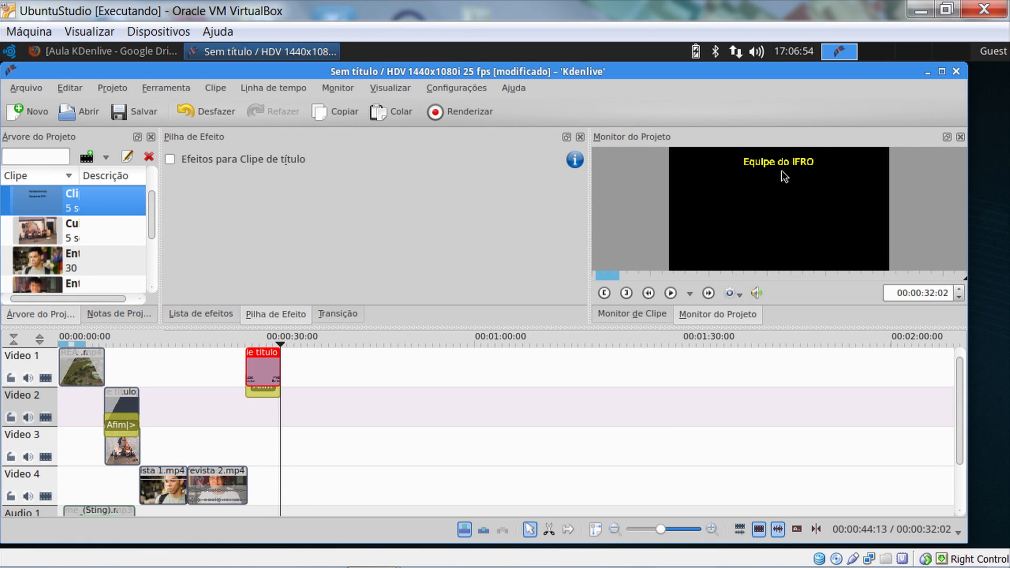
pyautogui.hotkey('alt', 'Left')
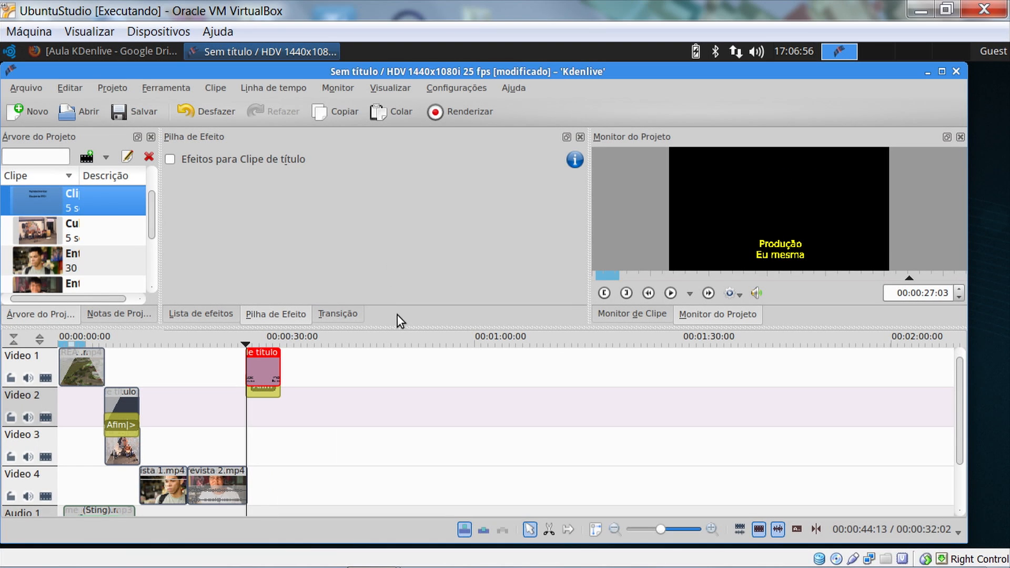
# Reopen the credits title clip for editing and delete its "Agradecimentos" and "Equipe do IFRO" text block
pyautogui.doubleClick(267, 368)
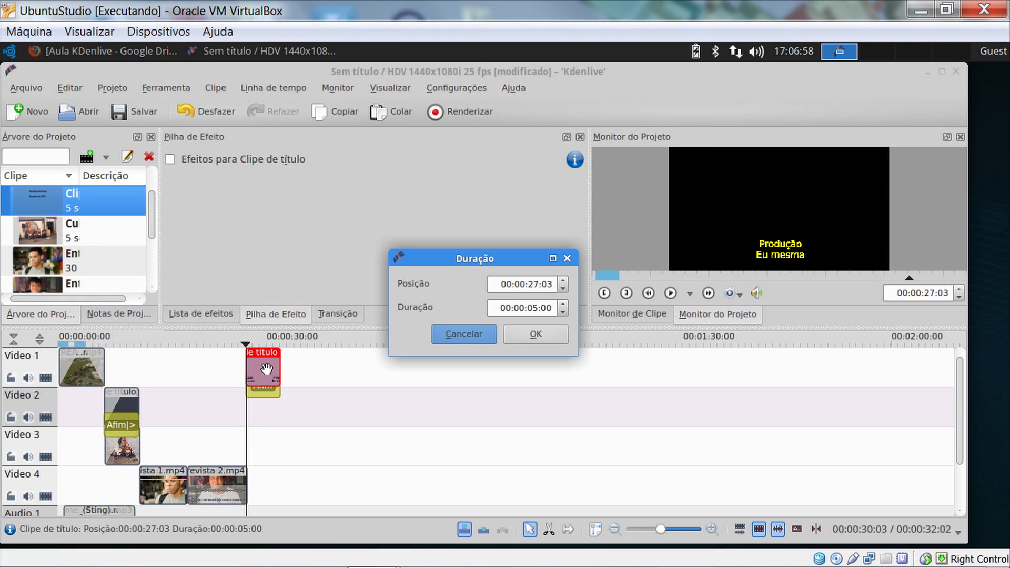
pyautogui.click(526, 335)
pyautogui.click(55, 203)
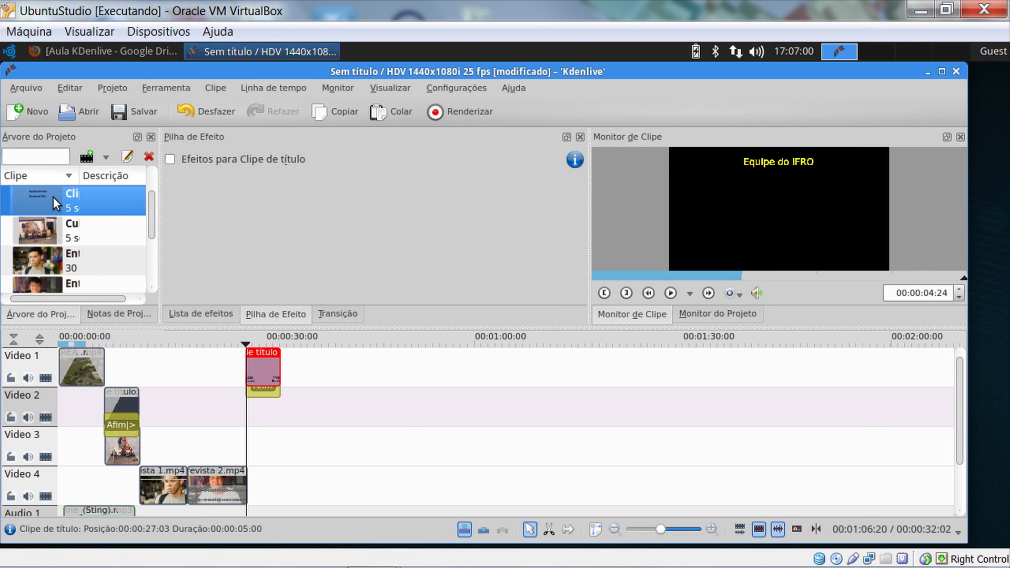
pyautogui.doubleClick(54, 202)
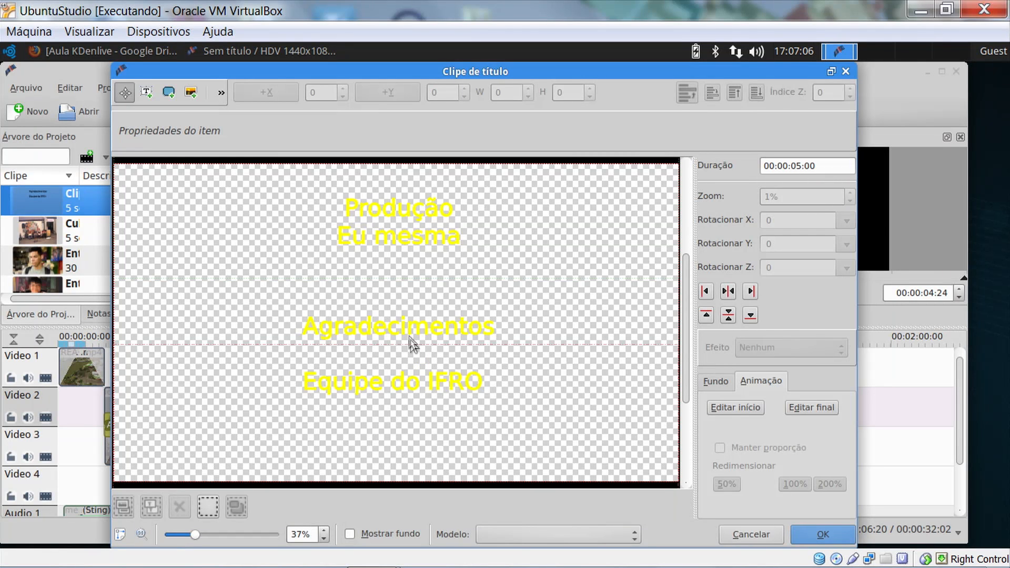
pyautogui.moveTo(403, 326); pyautogui.dragTo(412, 275)
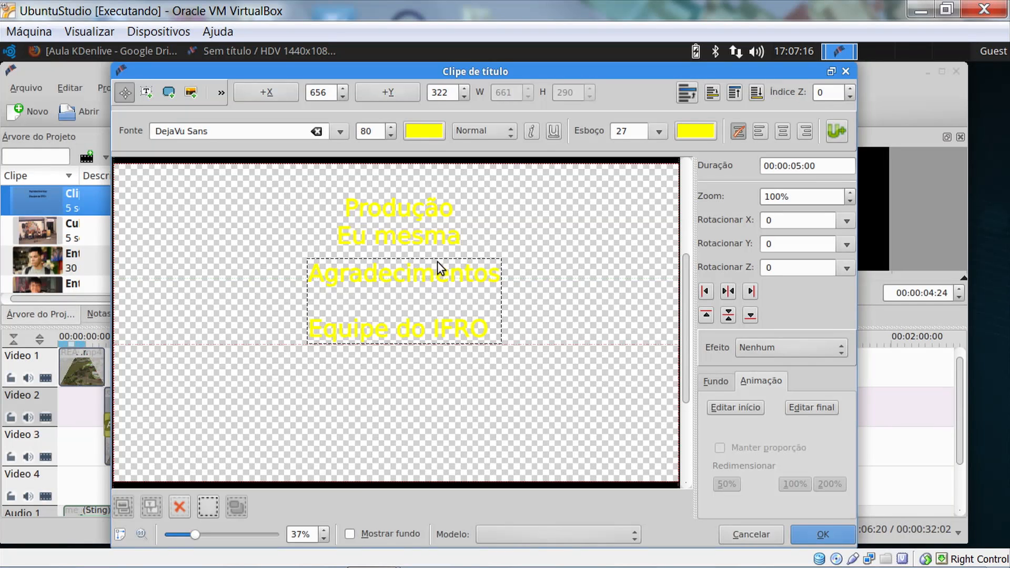
pyautogui.press('Delete')
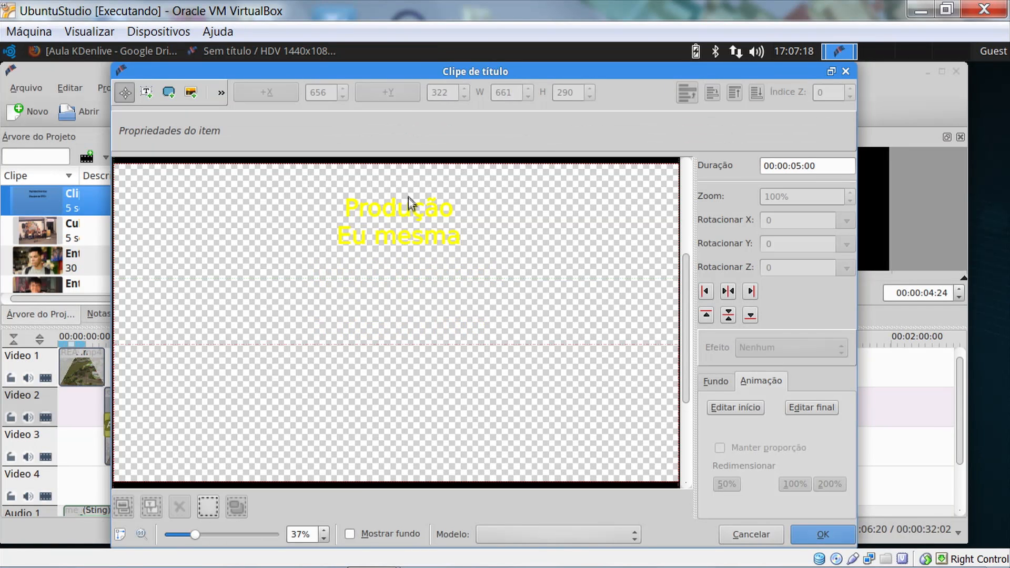
# Move the "Produção Eu mesma" text to about X 725, Y 402, show the background behind it, and save the title
pyautogui.click(415, 212)
pyautogui.moveTo(415, 212); pyautogui.dragTo(406, 301)
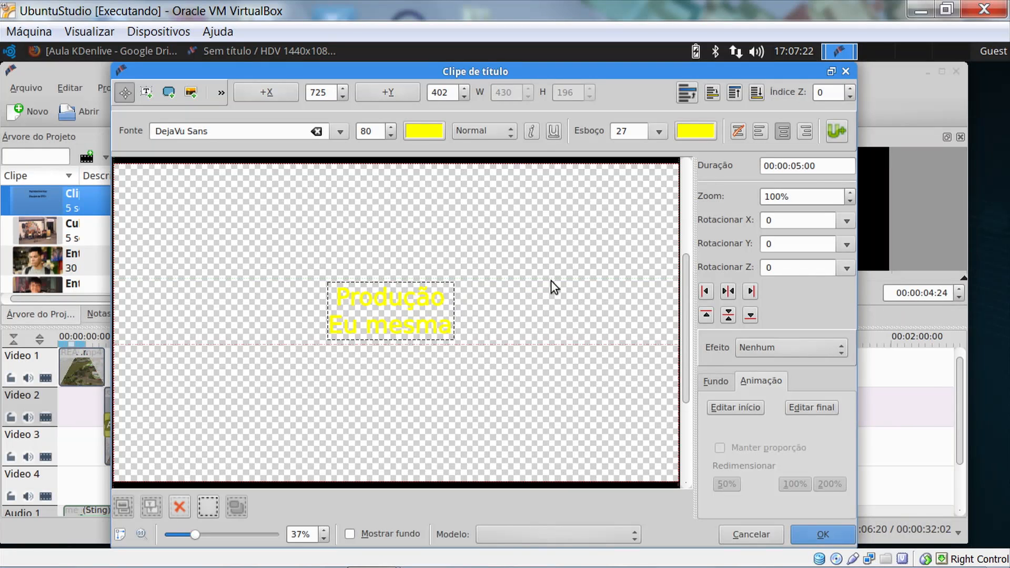
pyautogui.click(390, 534)
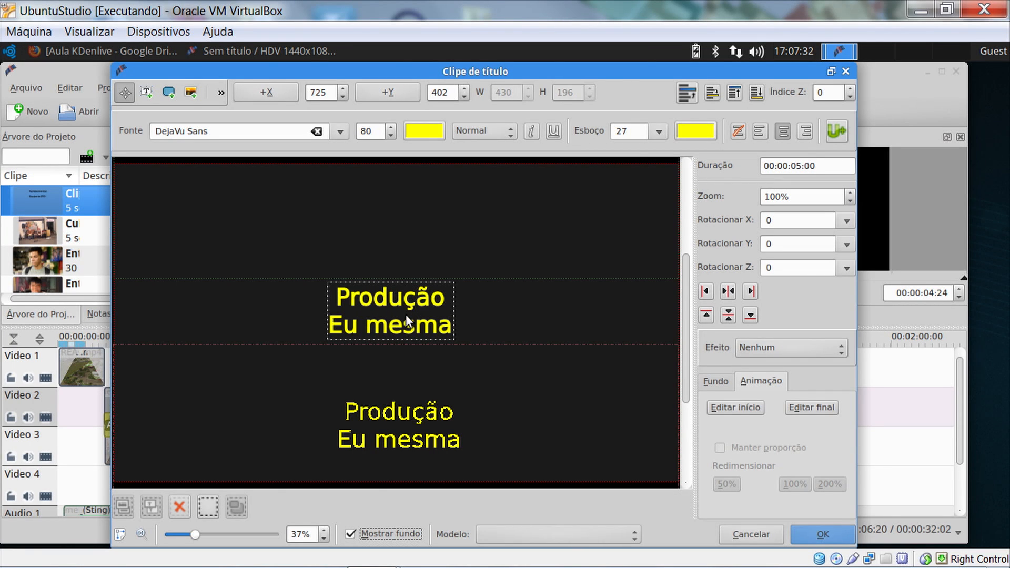
pyautogui.click(823, 534)
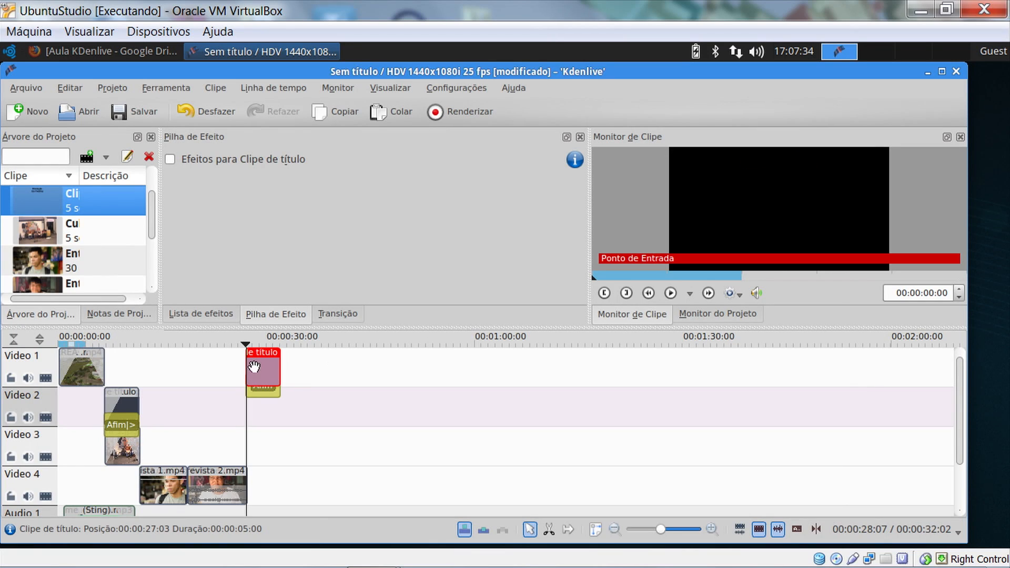
# Play back the edited credits clip, and review the timeline from about 00:00:22:21 in the second interview to the end
pyautogui.click(671, 294)
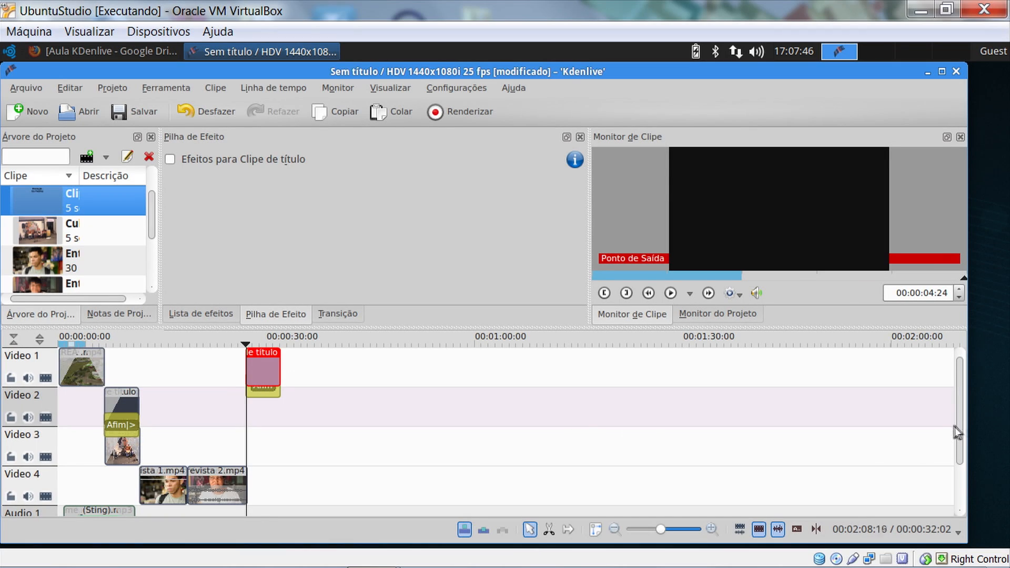
pyautogui.moveTo(961, 432); pyautogui.dragTo(970, 476)
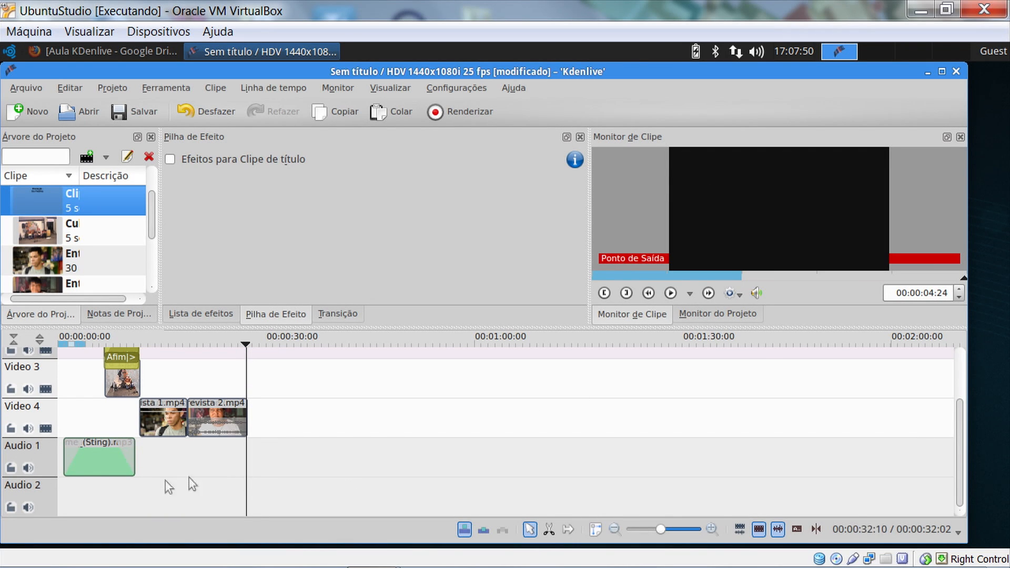
pyautogui.click(106, 469)
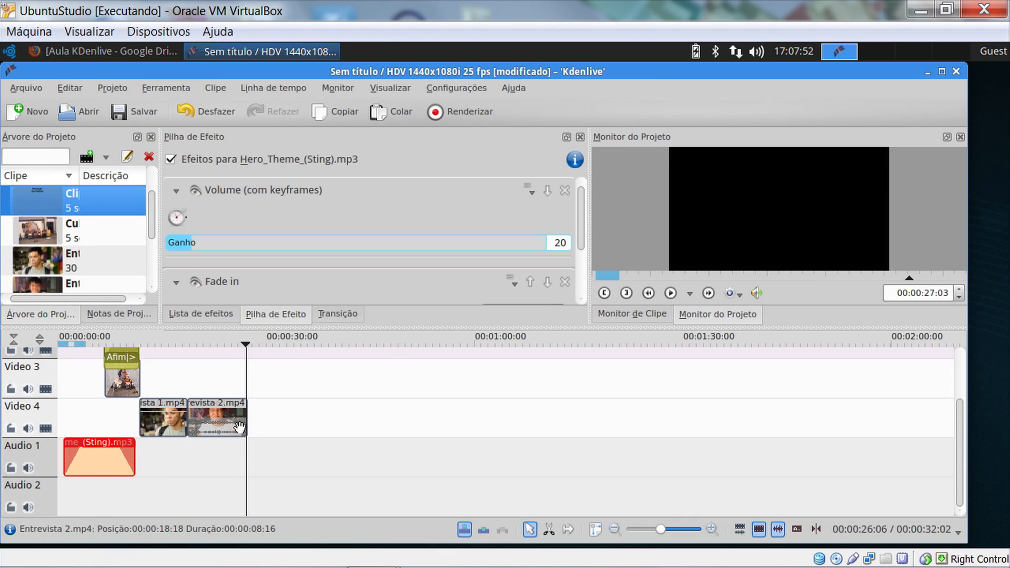
pyautogui.click(216, 351)
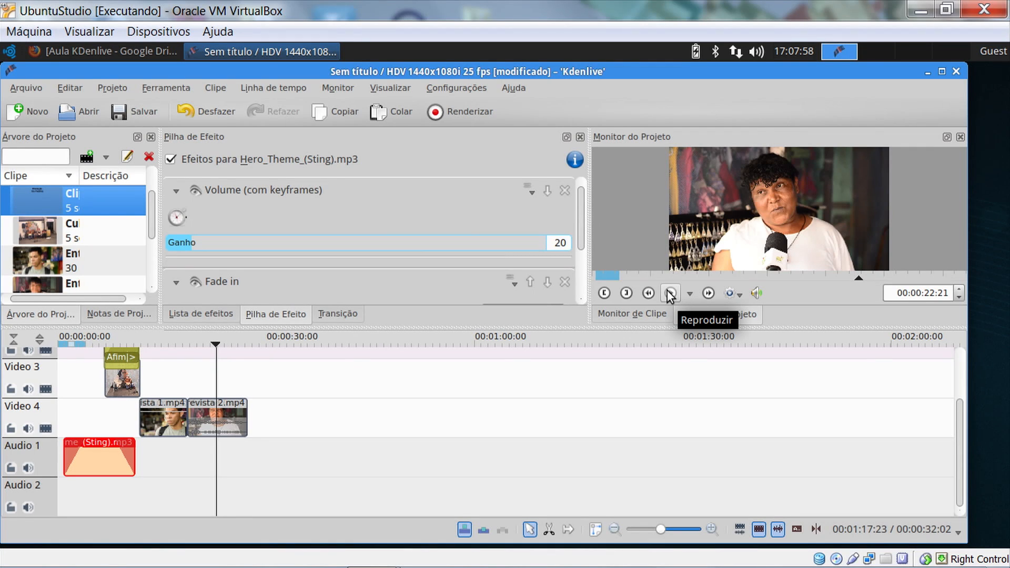
pyautogui.click(671, 294)
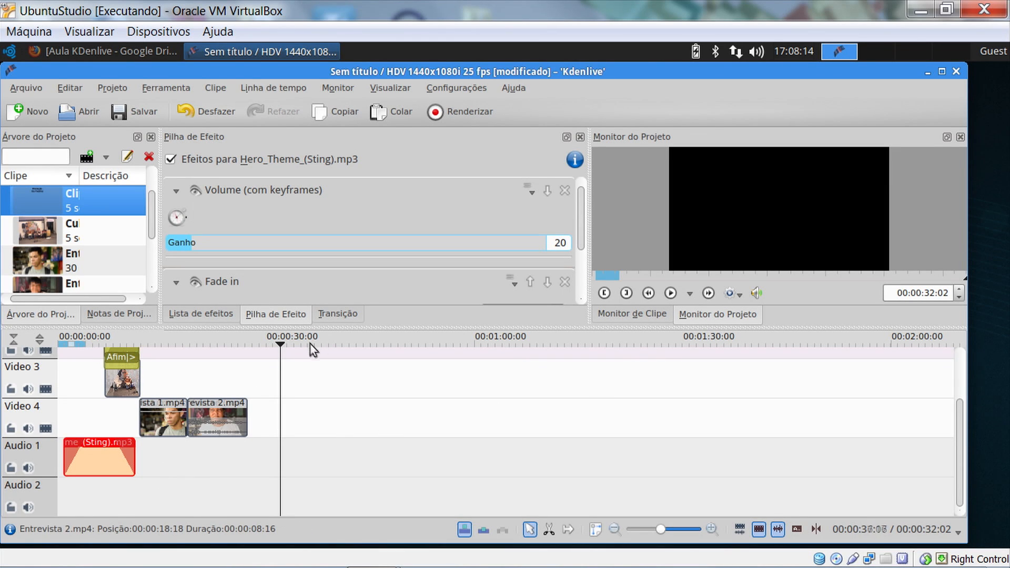
# Copy the Hero_Theme_(Sting).mp3 music clip and paste a second copy on Audio 1 starting at about 00:00:31:22
pyautogui.rightClick(109, 459)
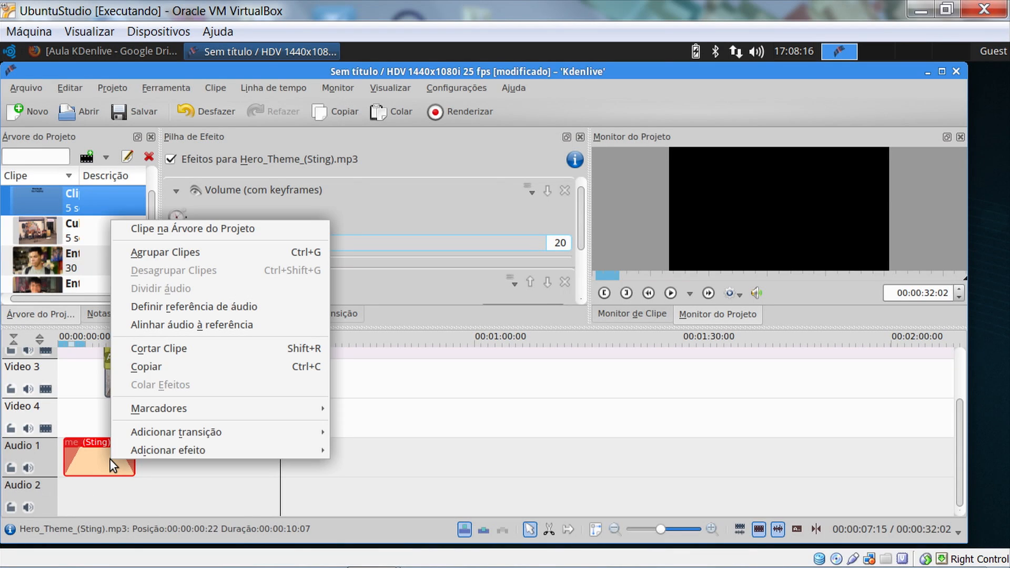
pyautogui.click(150, 371)
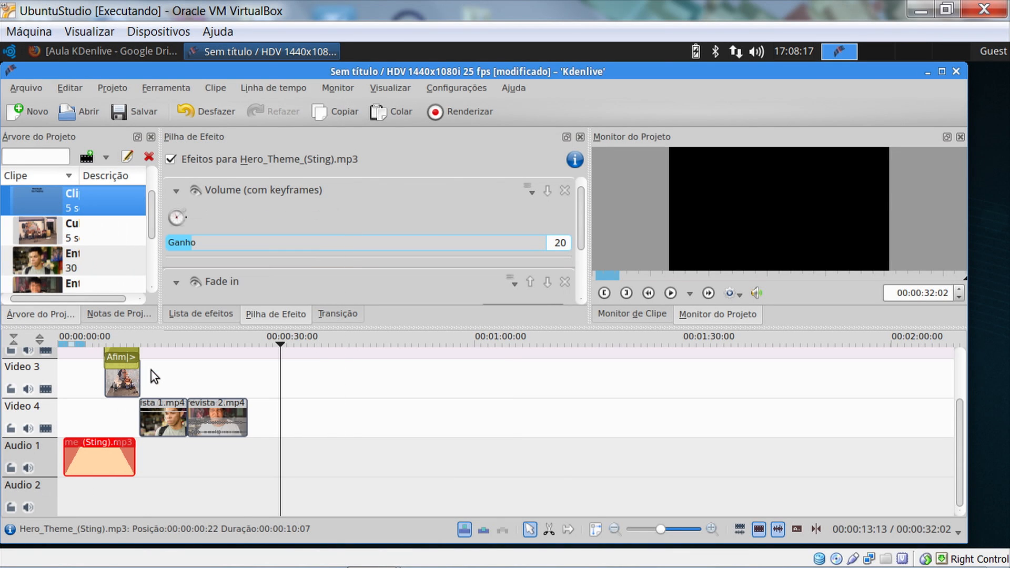
pyautogui.click(313, 456)
pyautogui.rightClick(311, 457)
pyautogui.click(337, 408)
pyautogui.moveTo(342, 458); pyautogui.dragTo(309, 464)
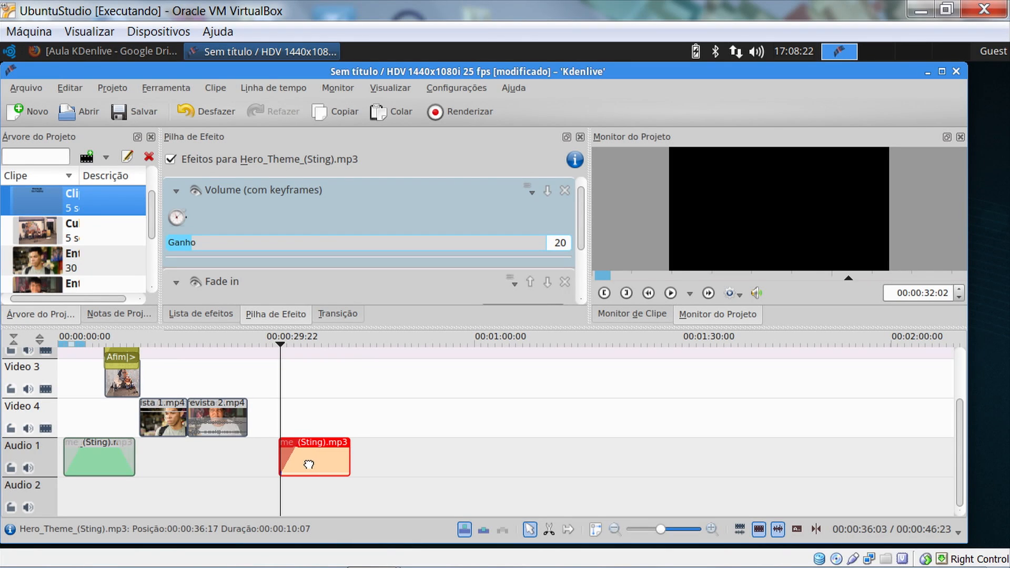
# Move the second music clip on Audio 1 back to about 00:00:27 so it starts with the credits title
pyautogui.moveTo(960, 432); pyautogui.dragTo(957, 369)
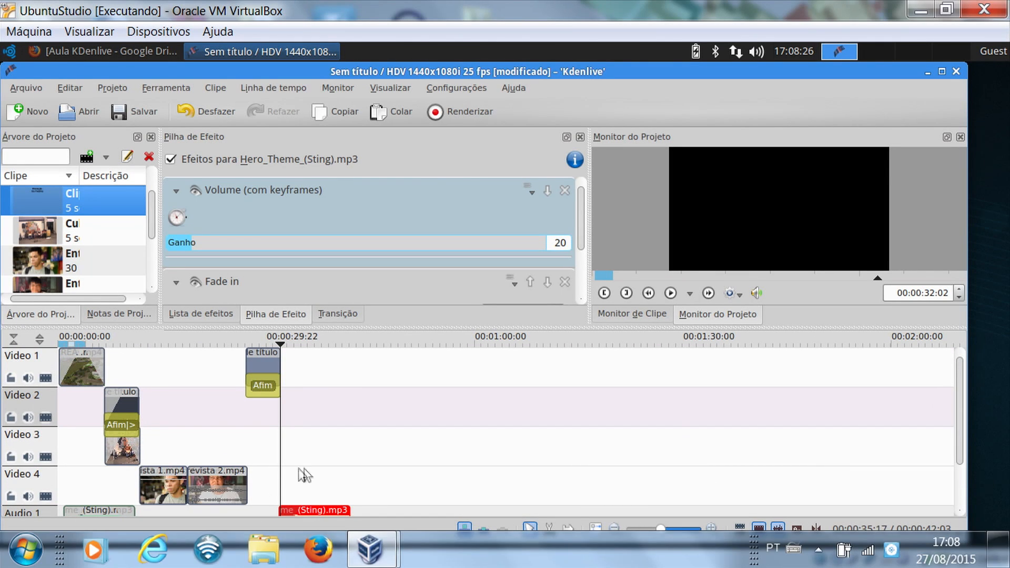
pyautogui.moveTo(284, 464); pyautogui.dragTo(239, 462)
pyautogui.moveTo(235, 419)
pyautogui.mouseDown()
pyautogui.moveTo(250, 423)
pyautogui.moveTo(250, 400)
pyautogui.mouseUp()
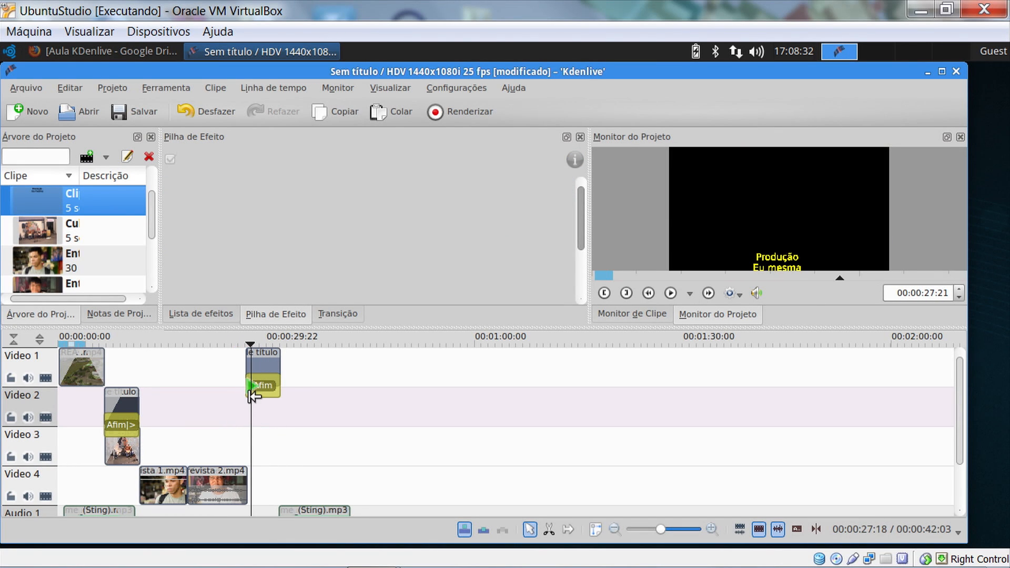
pyautogui.click(270, 376)
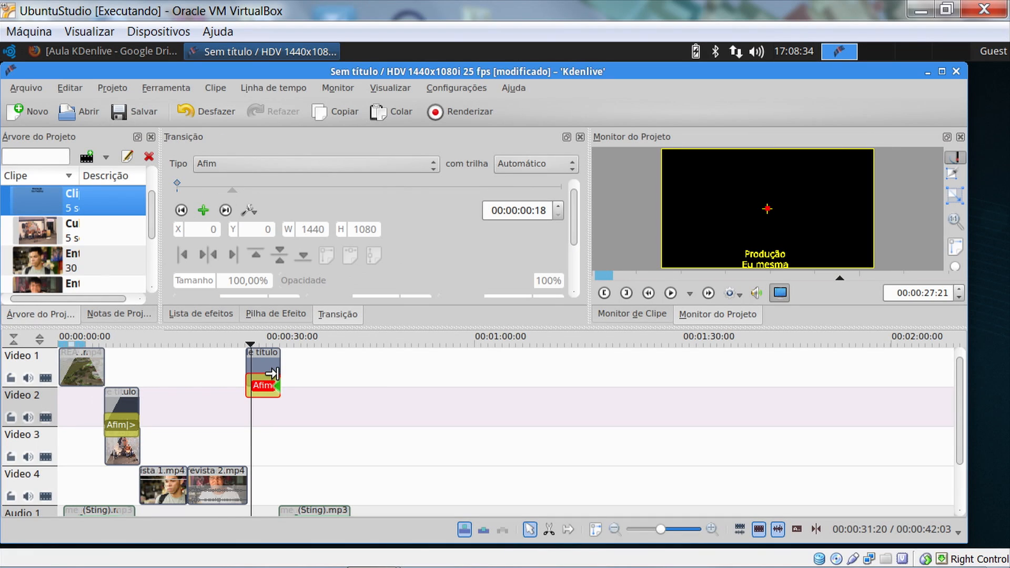
pyautogui.click(269, 365)
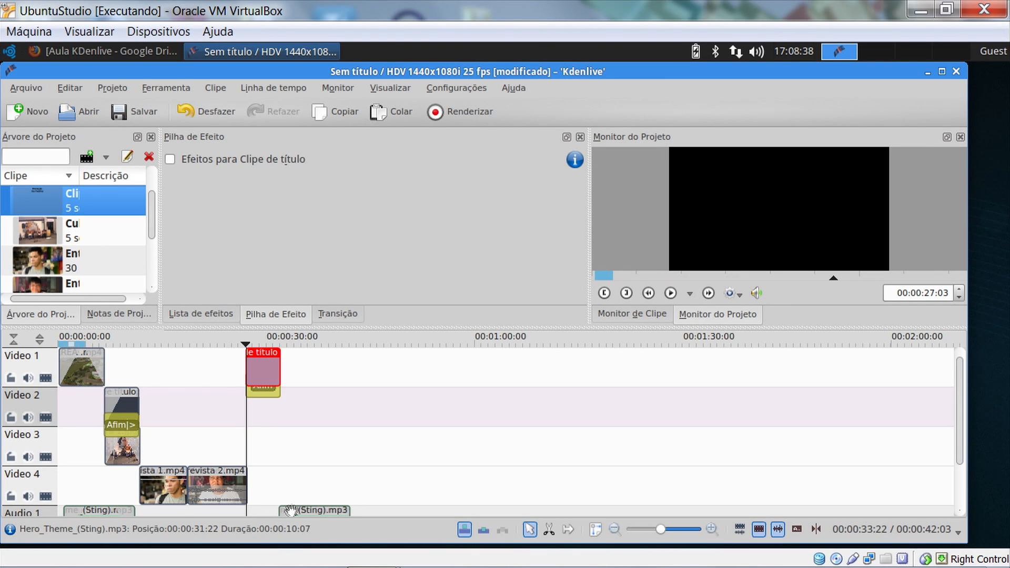
pyautogui.moveTo(958, 462); pyautogui.dragTo(959, 474)
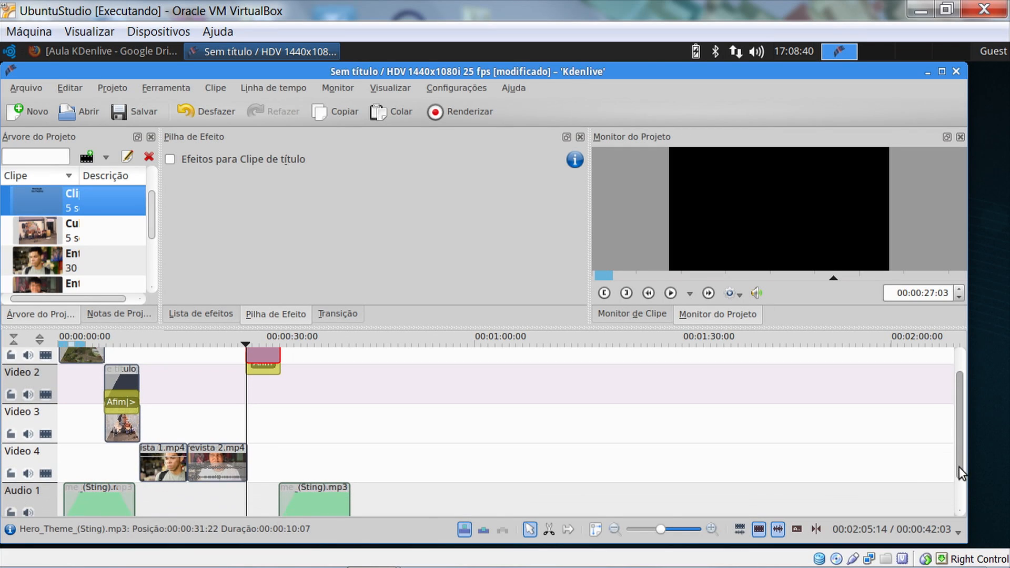
pyautogui.moveTo(302, 500); pyautogui.dragTo(269, 500)
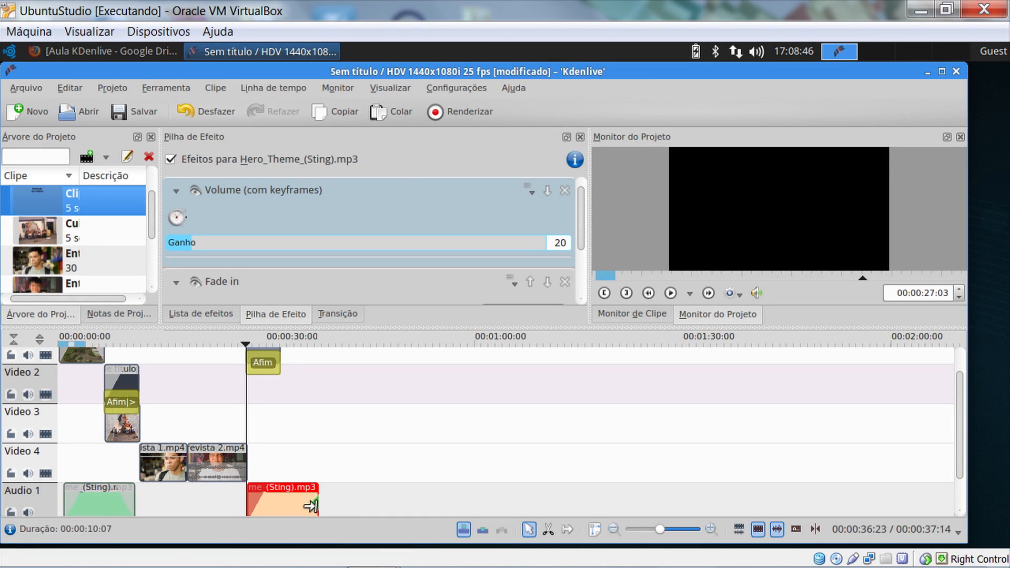
# Trim the end of the second music clip to a duration of 00:00:04:10, near the end of the credits
pyautogui.moveTo(311, 506); pyautogui.dragTo(271, 506)
pyautogui.moveTo(245, 403); pyautogui.dragTo(284, 419)
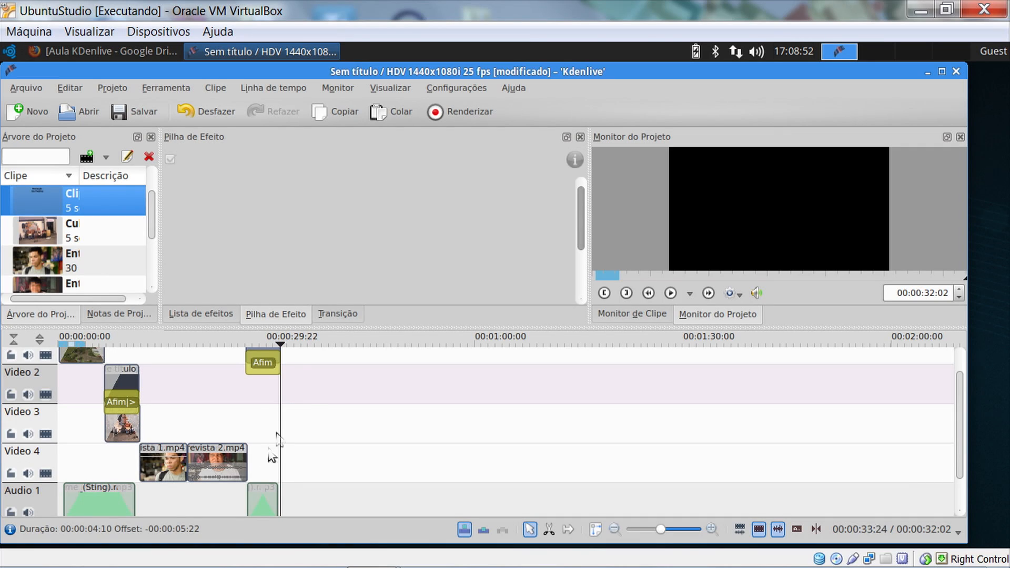
pyautogui.click(262, 502)
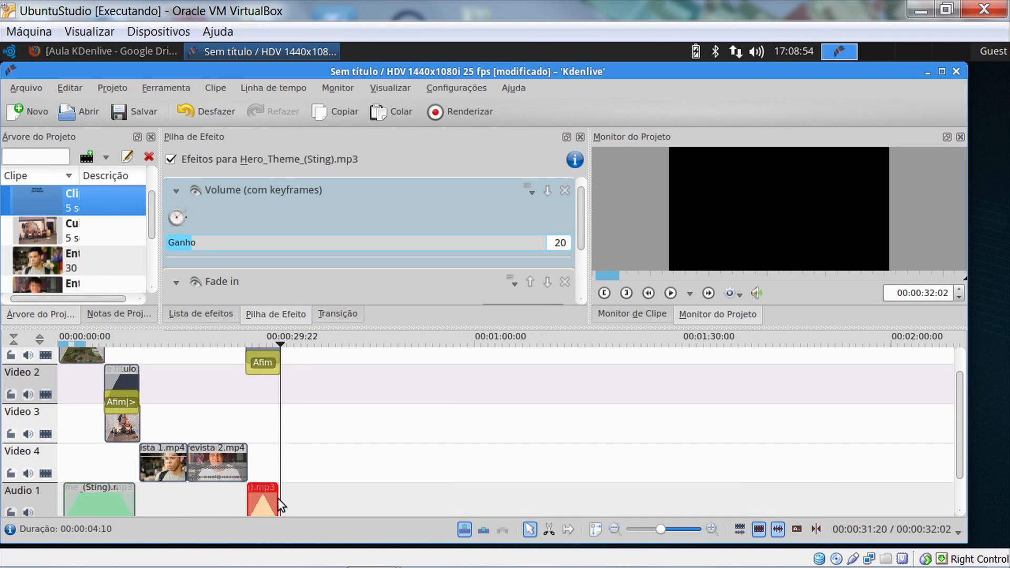
# Extend the second music clip to a duration of 00:00:04:21, ending with the credits, and play the timeline from 00:00:22:04
pyautogui.moveTo(269, 498); pyautogui.dragTo(274, 497)
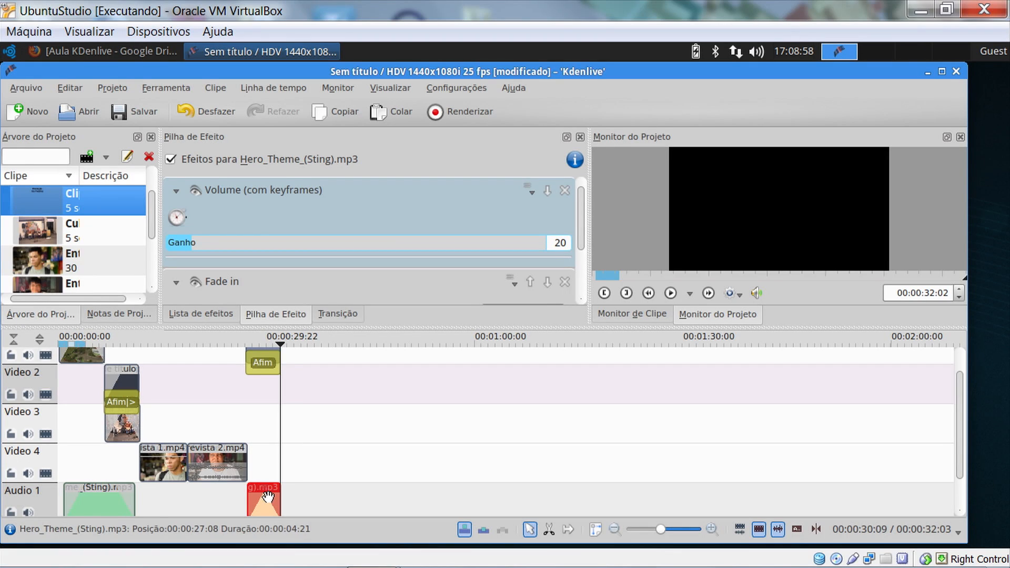
pyautogui.moveTo(280, 430); pyautogui.dragTo(210, 429)
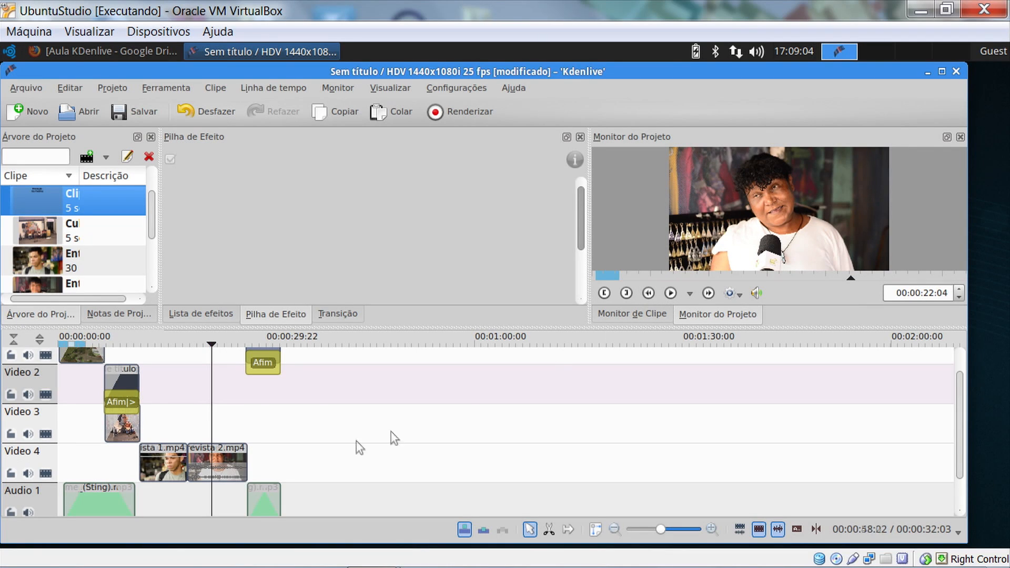
pyautogui.click(671, 293)
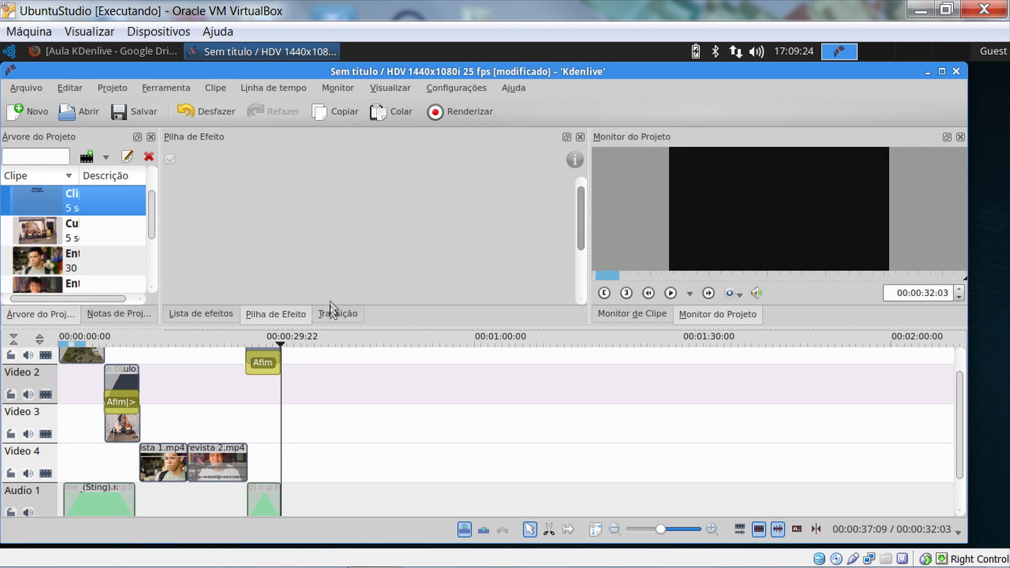
pyautogui.click(84, 355)
pyautogui.scroll(1, 954, 421)
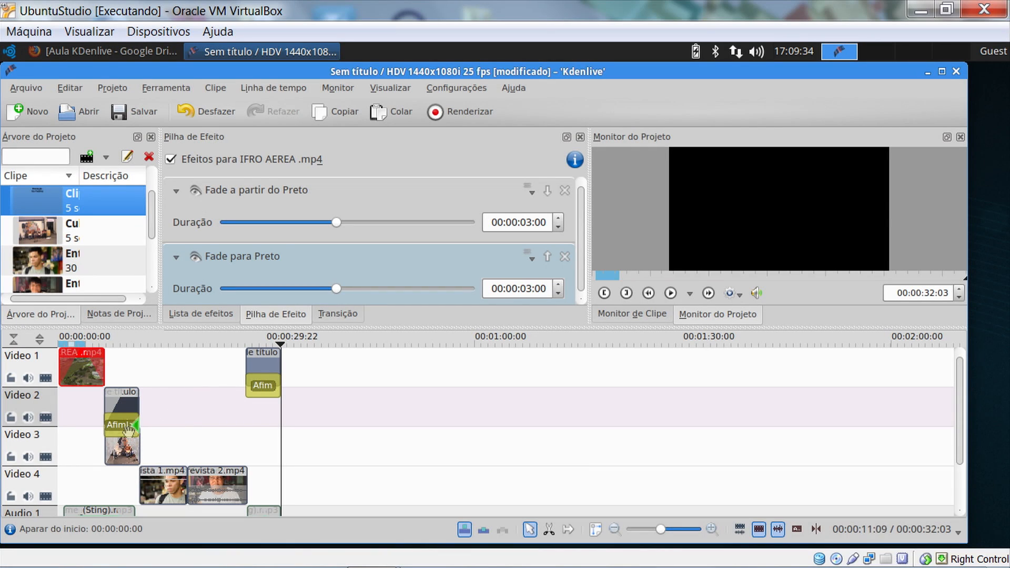
pyautogui.click(266, 367)
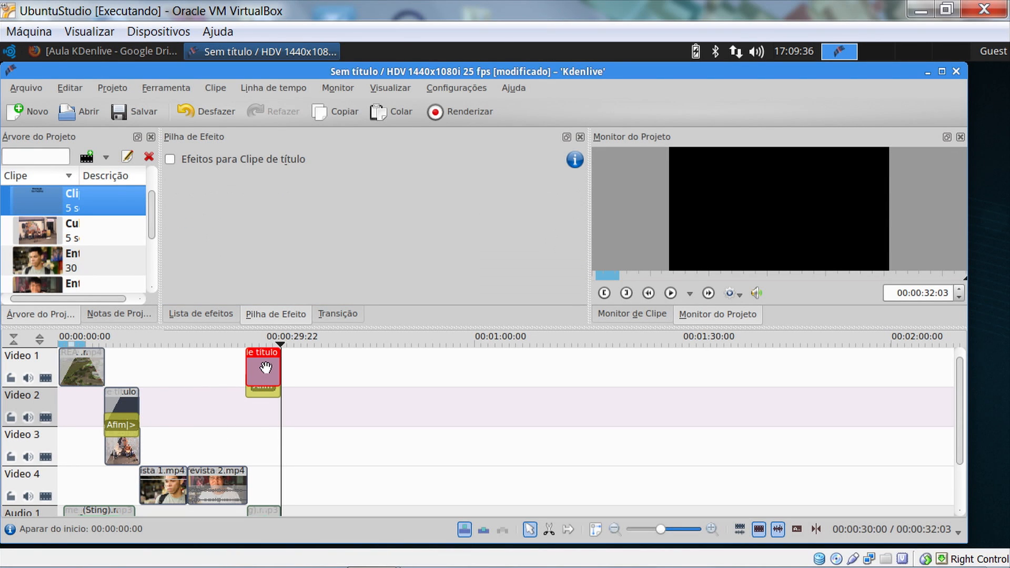
pyautogui.click(105, 157)
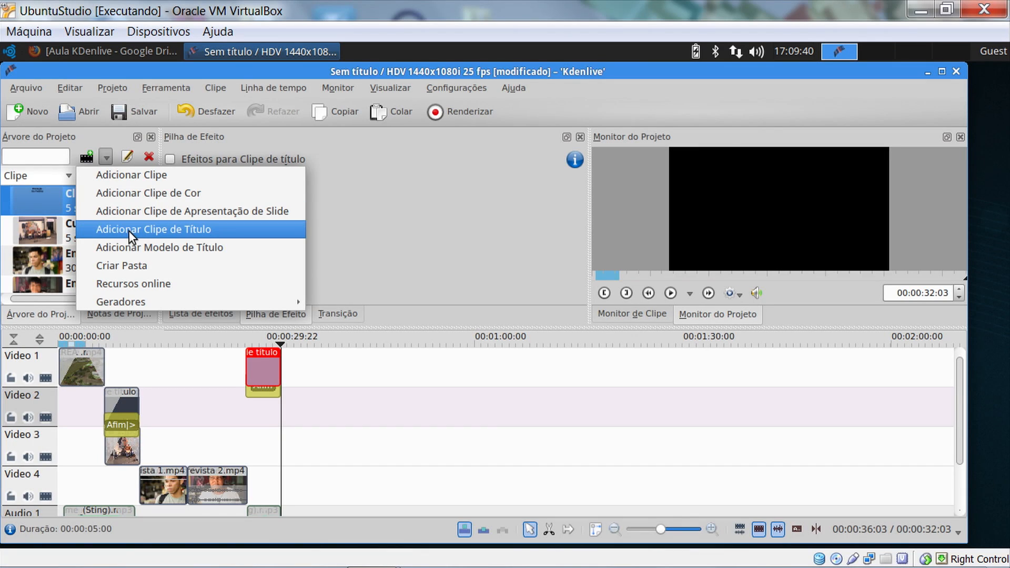
pyautogui.click(108, 157)
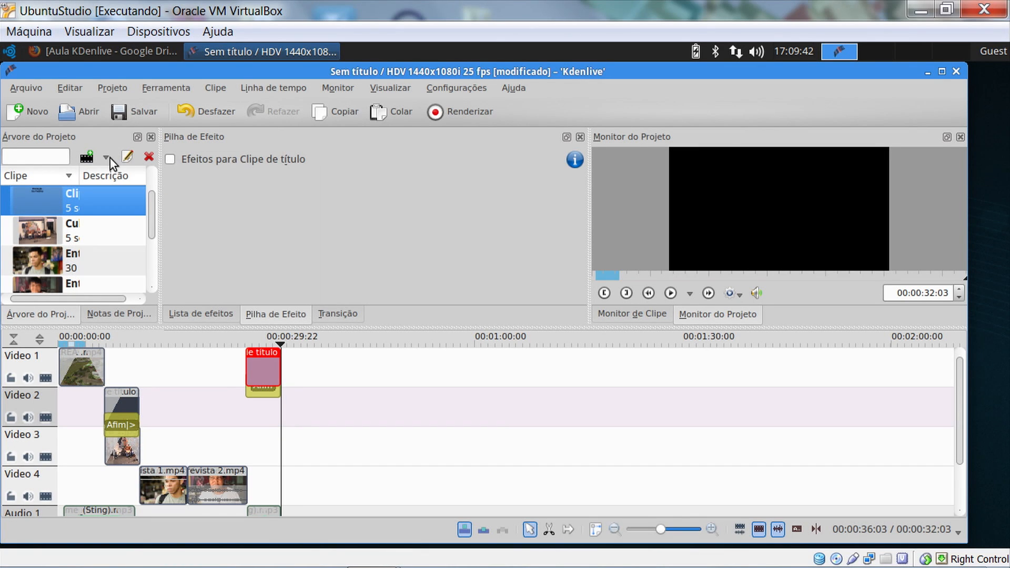
pyautogui.click(297, 380)
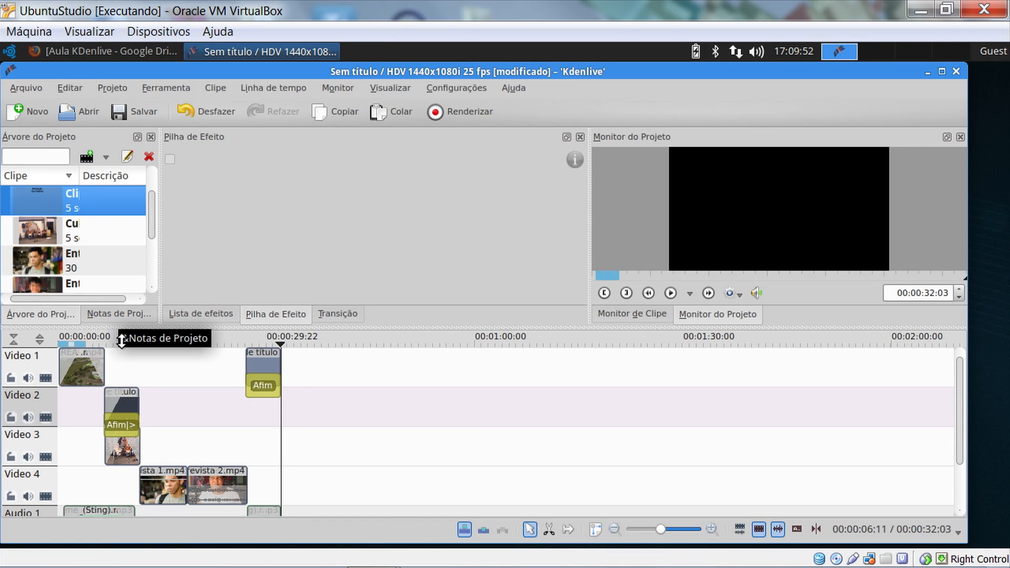
pyautogui.click(106, 156)
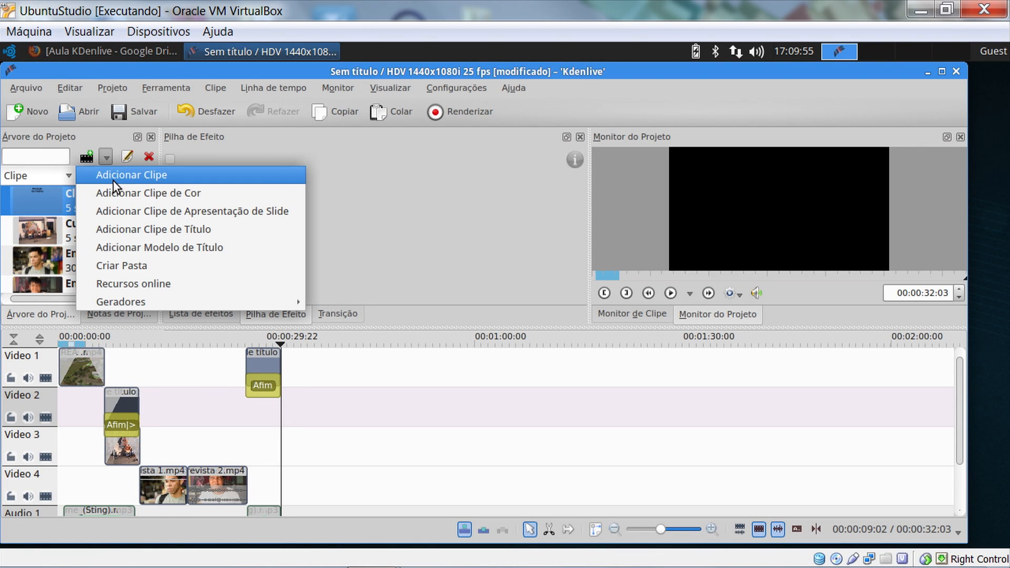
pyautogui.click(103, 153)
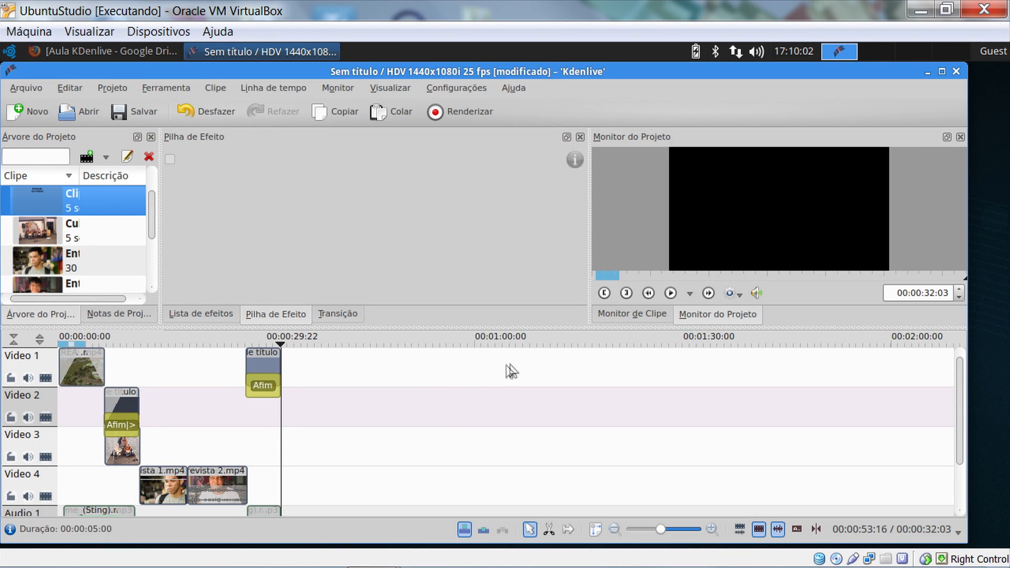
pyautogui.hotkey('alt', 'Left')
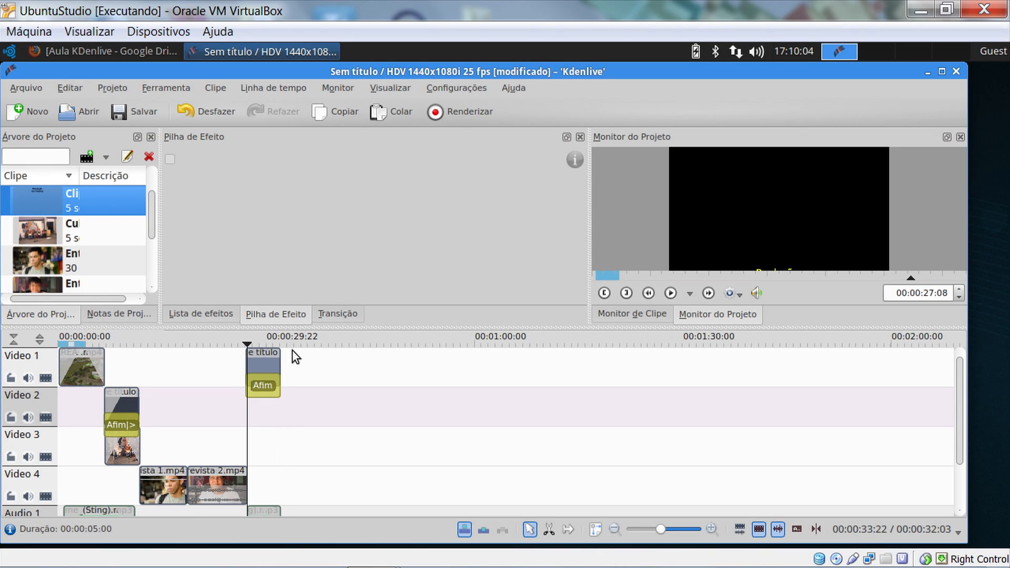
pyautogui.click(271, 367)
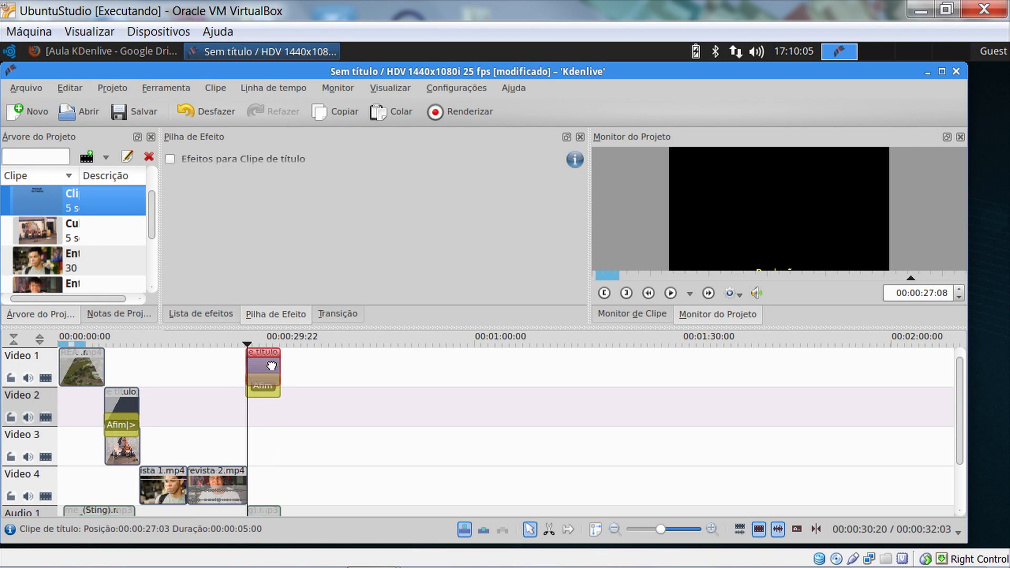
# Play back the whole edited timeline from the beginning to the end of the credits in full-screen view
pyautogui.click(81, 363)
pyautogui.press('Home')
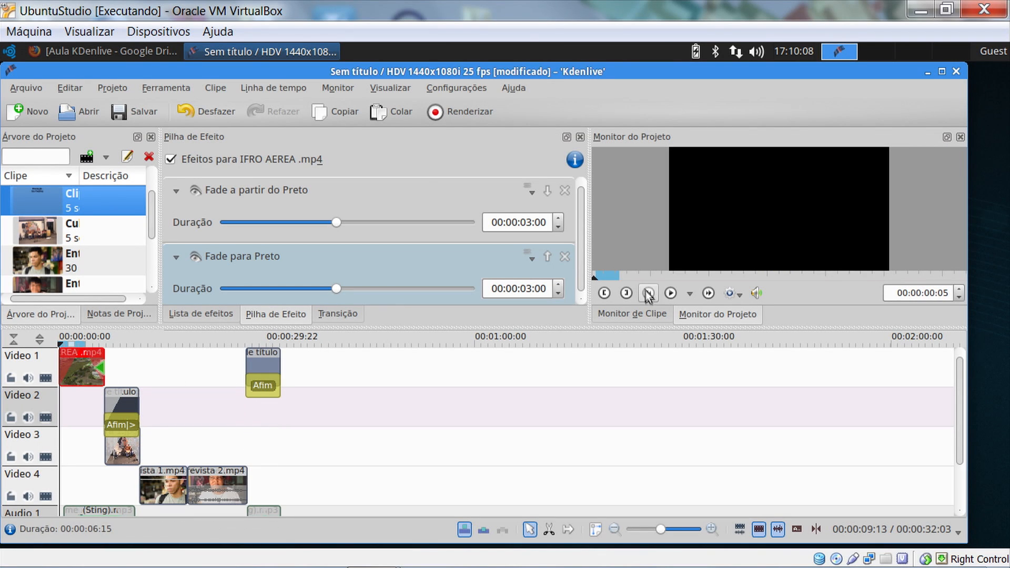
pyautogui.click(671, 293)
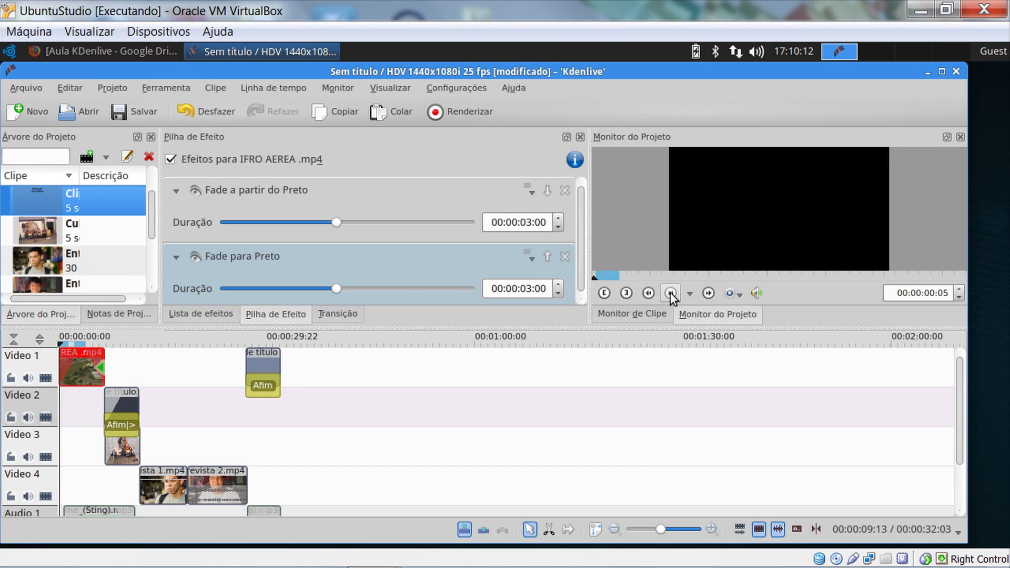
pyautogui.doubleClick(874, 241)
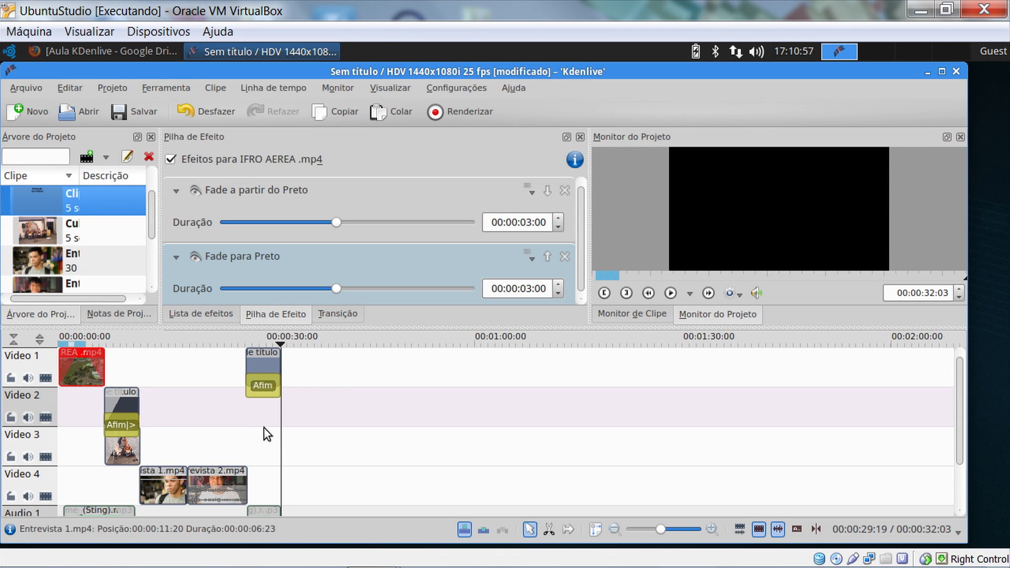
# Render the complete project with the MPEG-4/AAC profile to an output file named cultura.mp4
pyautogui.click(465, 109)
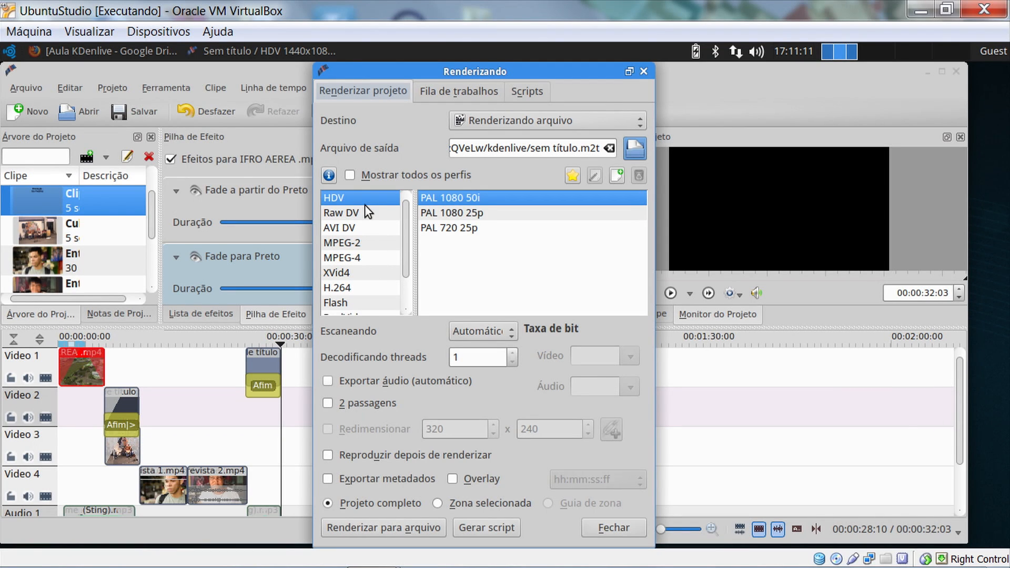
pyautogui.click(355, 258)
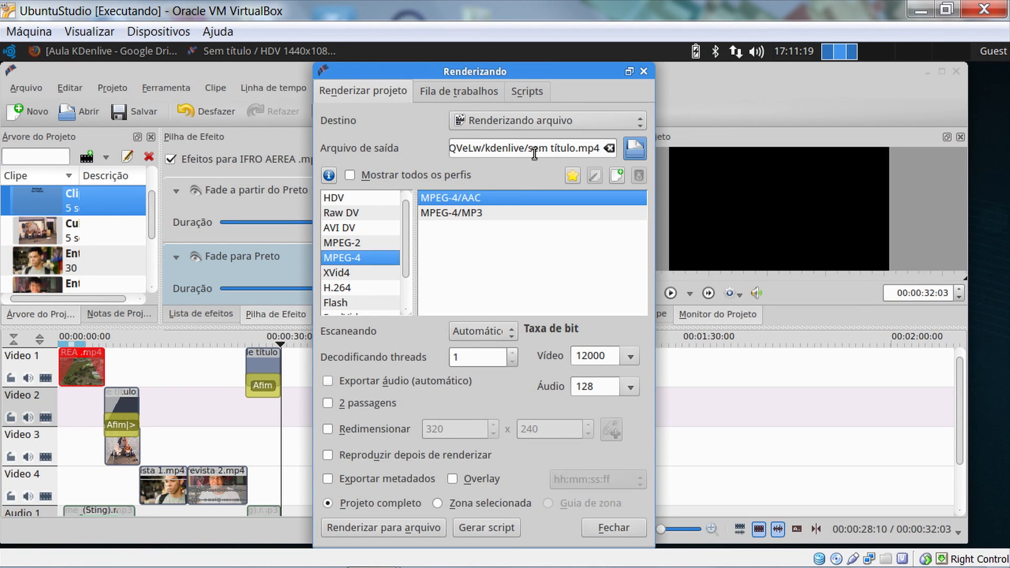
pyautogui.moveTo(529, 149); pyautogui.dragTo(577, 149)
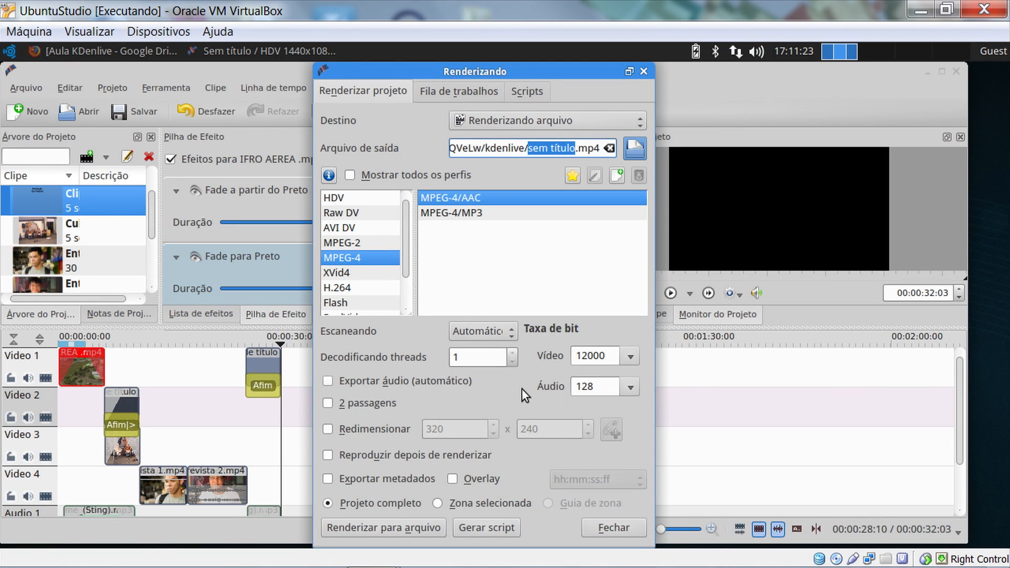
pyautogui.write('cultura')
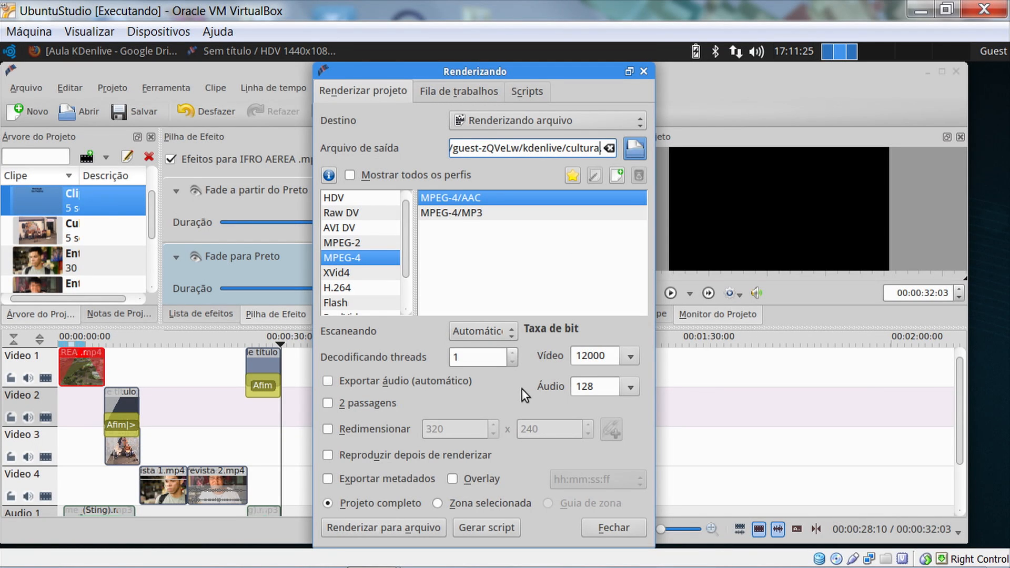
pyautogui.write('.')
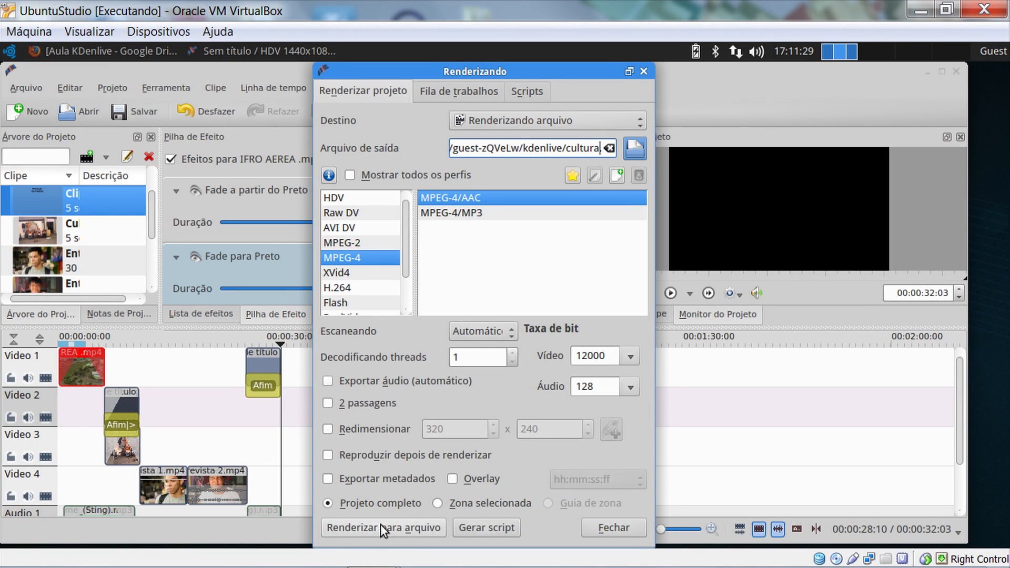
pyautogui.click(380, 527)
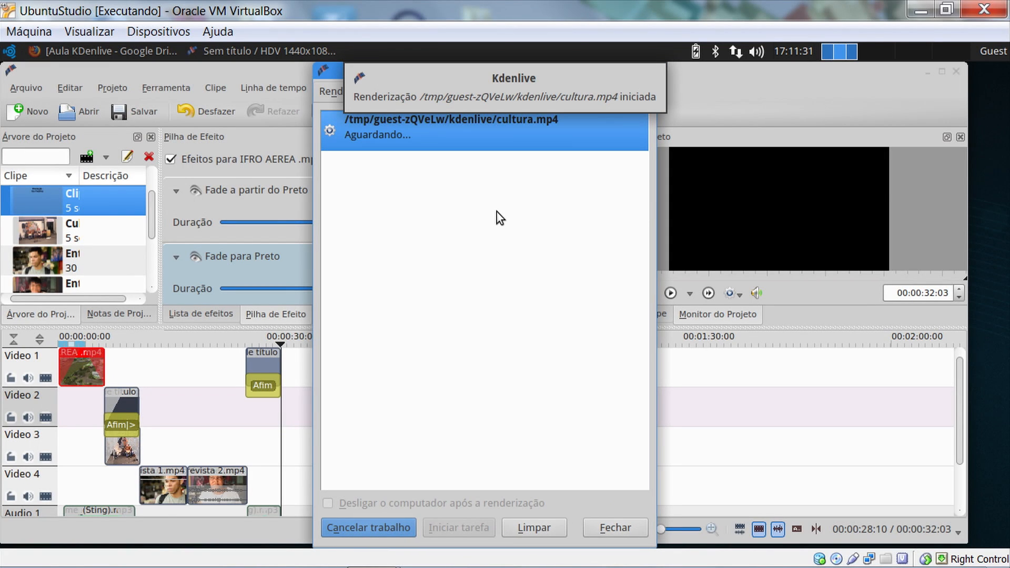